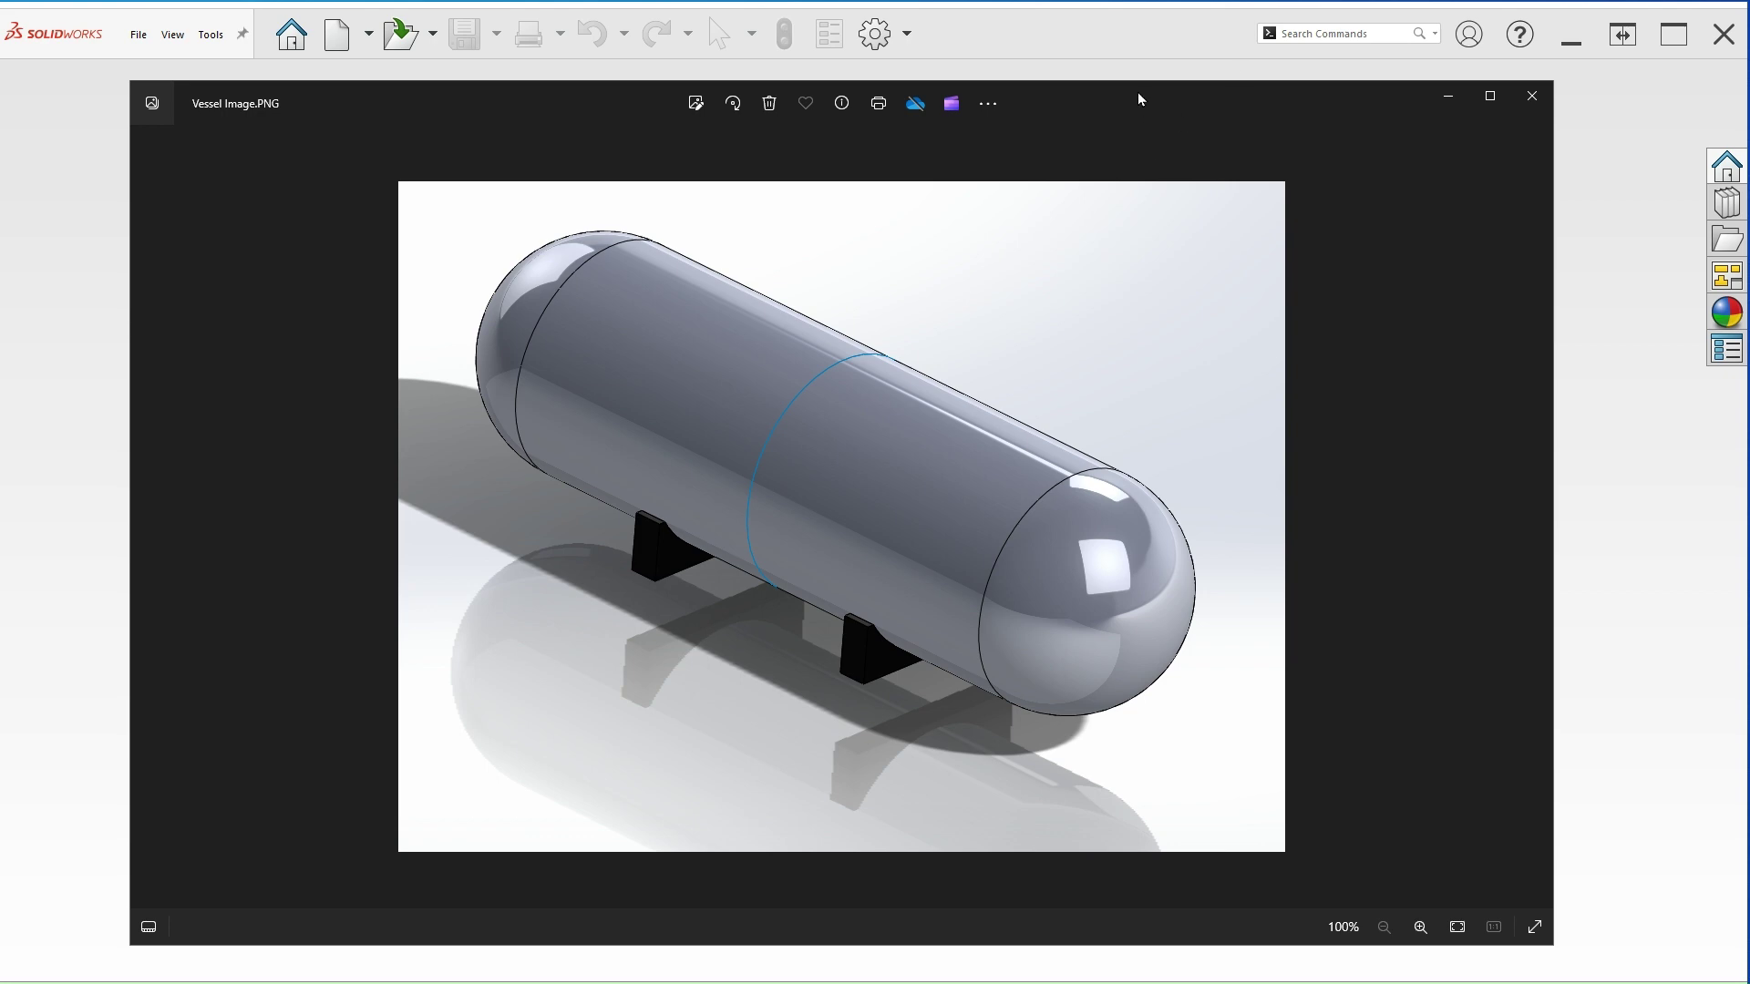
Move the Vessel Image.PNG Photos viewer off to the right, revealing the SOLIDWORKS window.
left_click_drag(1137, 91, 1749, 264)
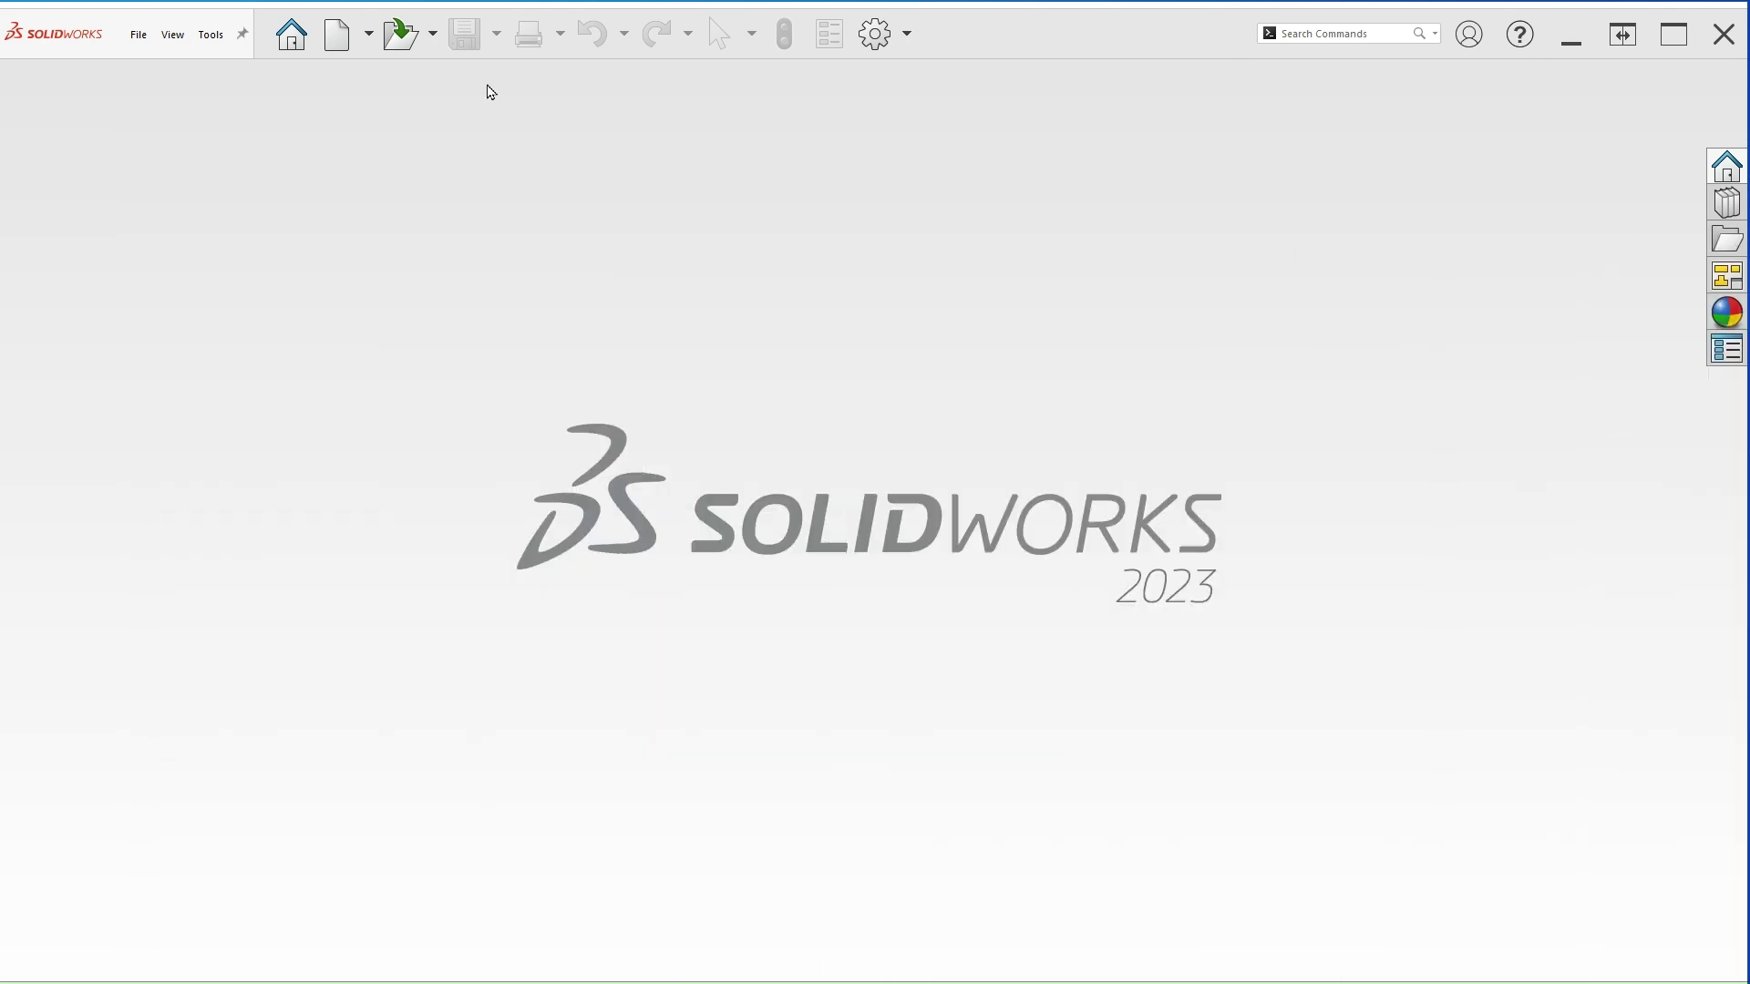
Create a new part, Part1, and verify its document units are IPS (inch, pound, second).
left_click(339, 37)
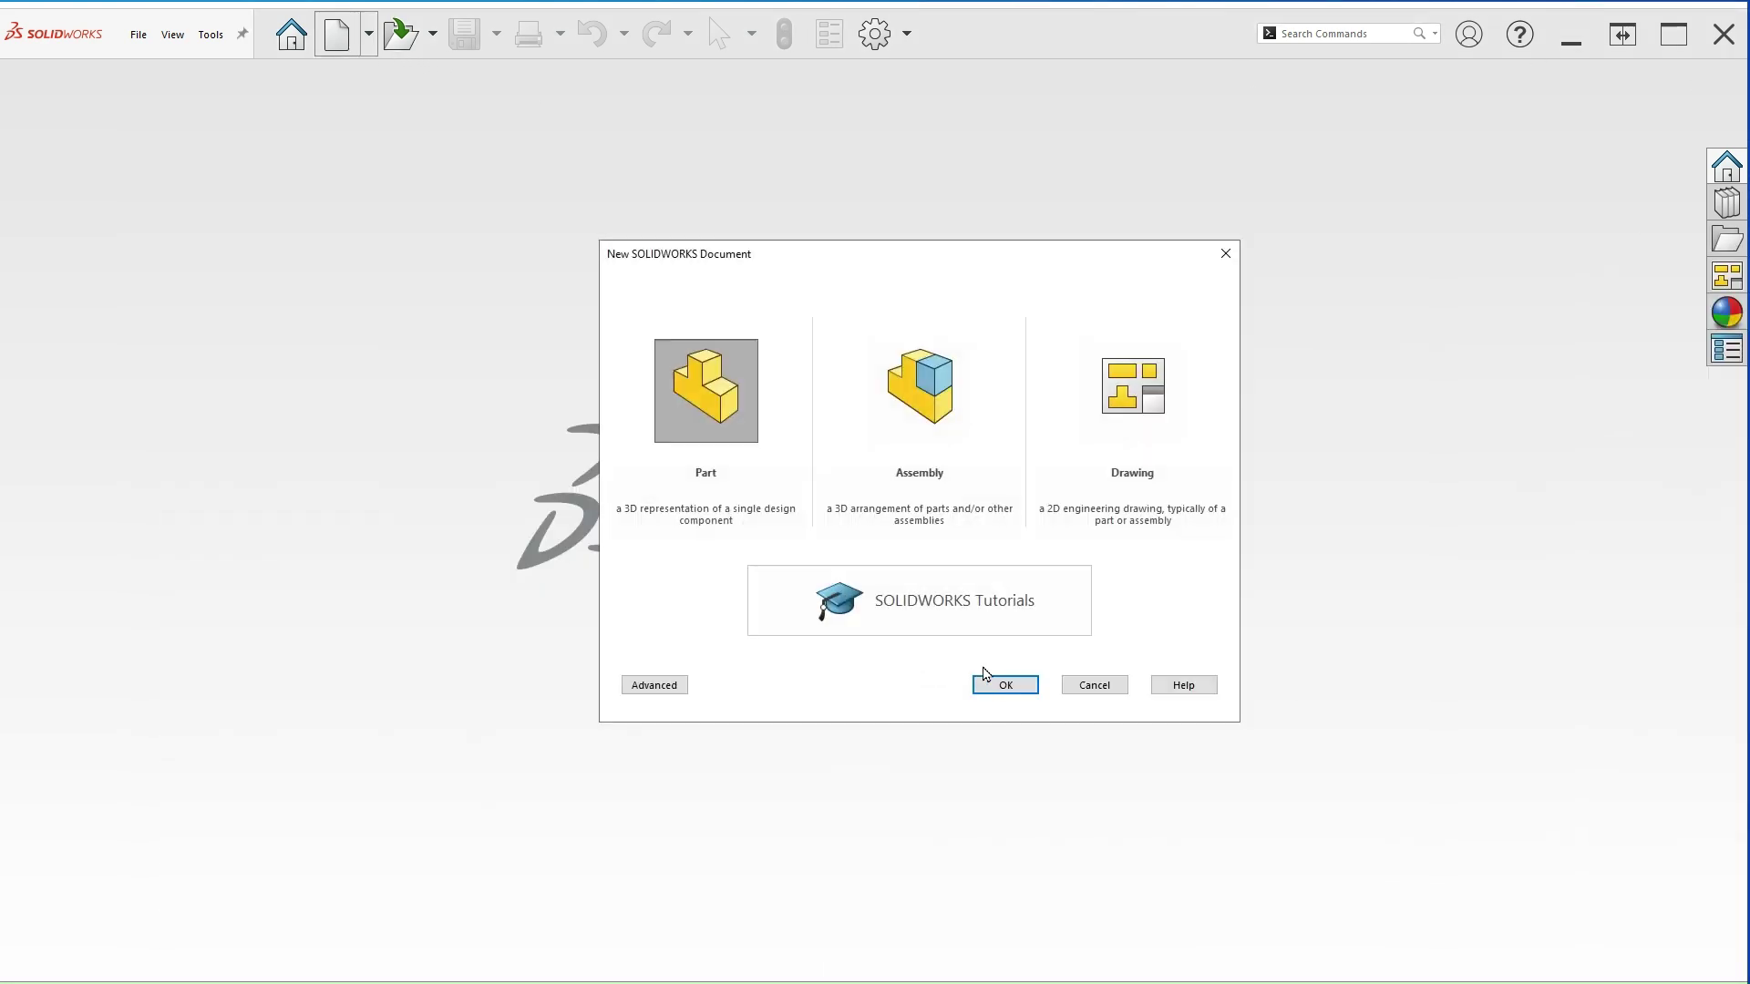
left_click(985, 679)
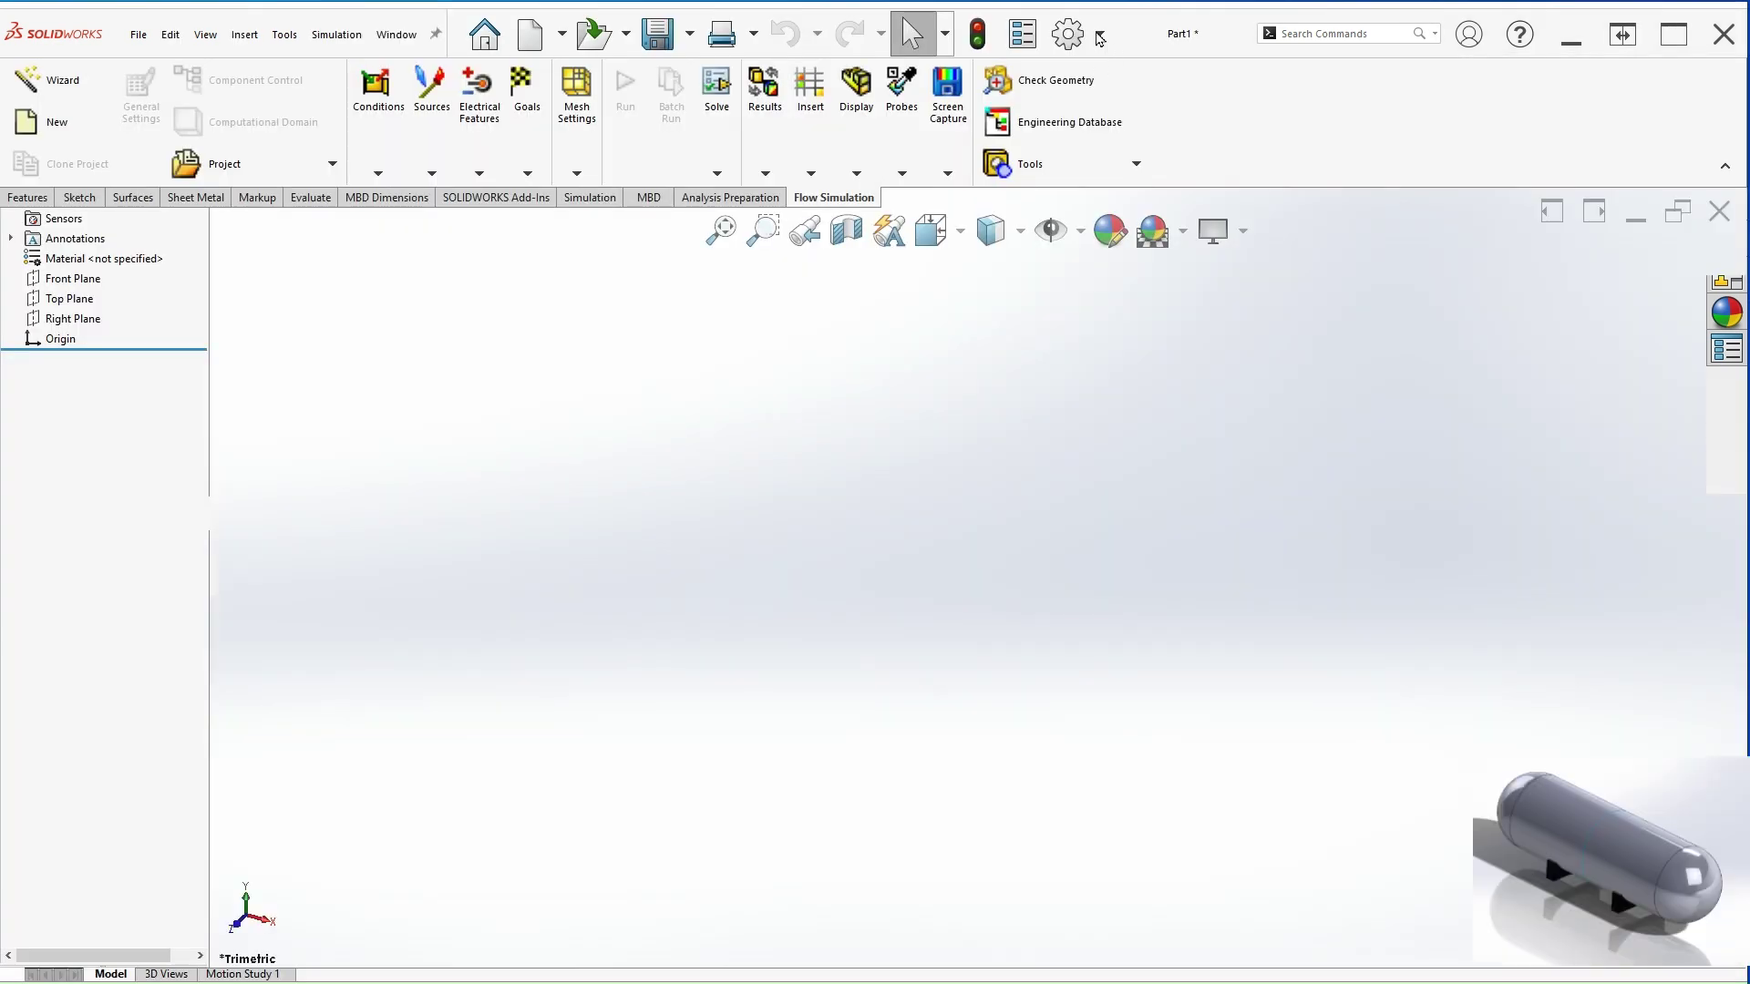
left_click(1099, 36)
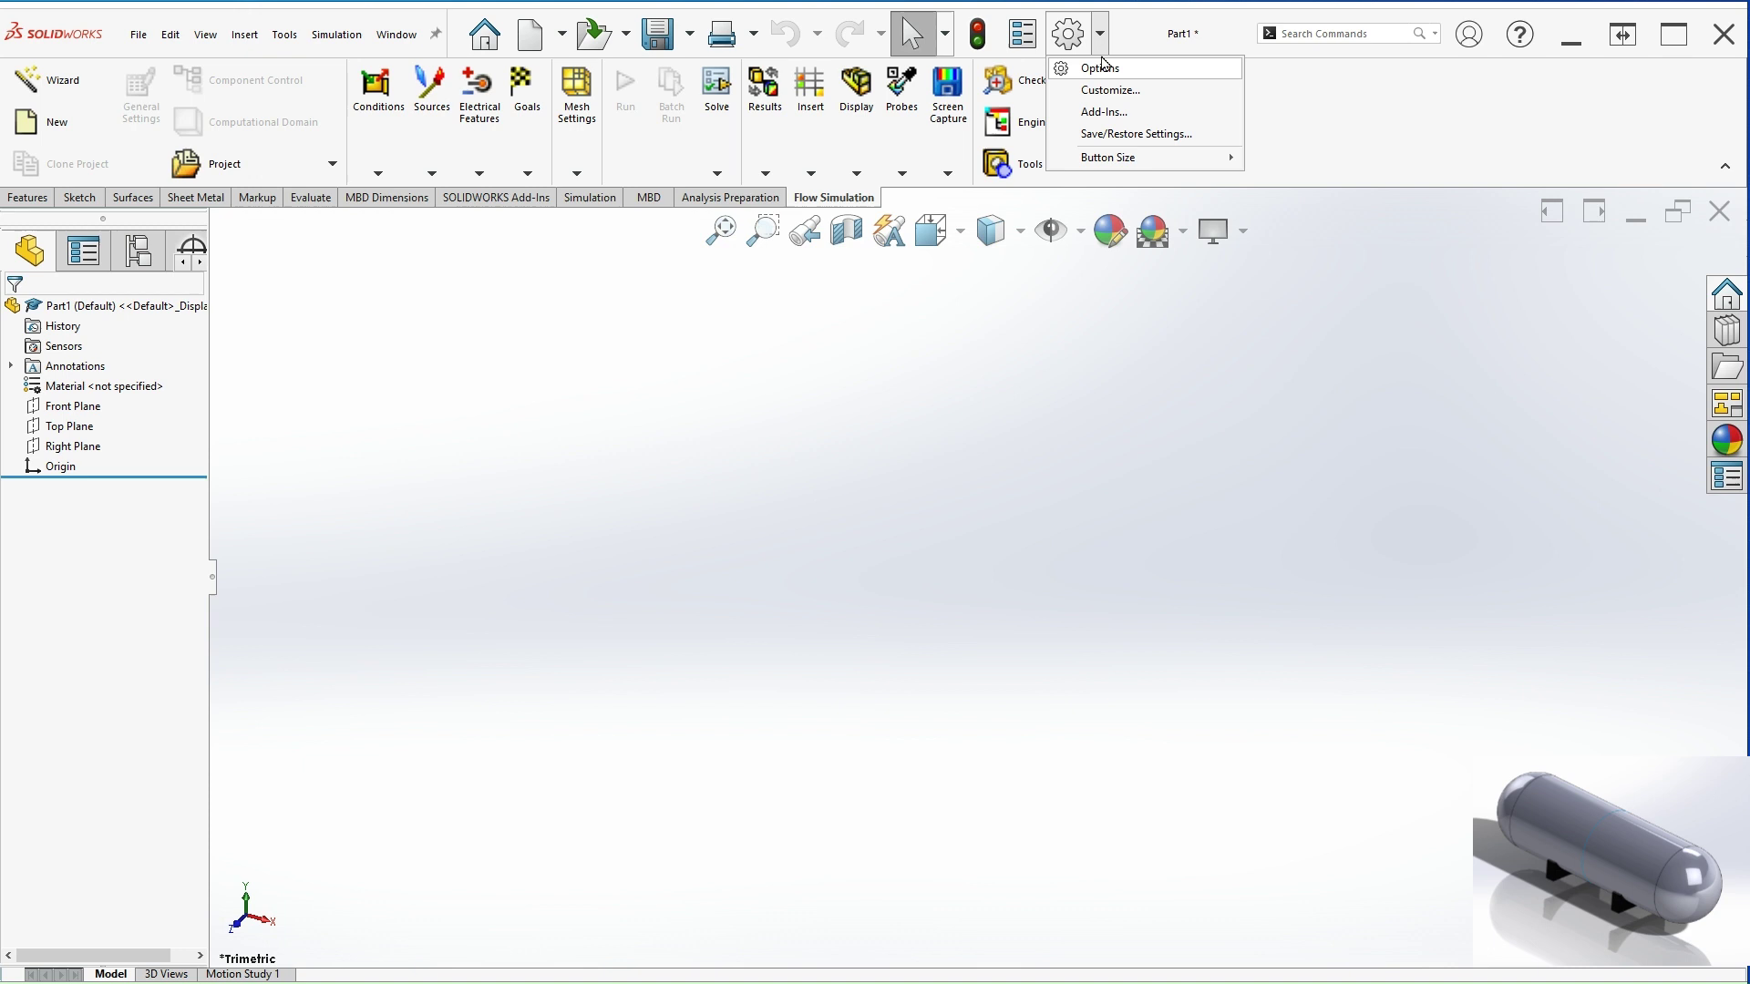
left_click(1069, 41)
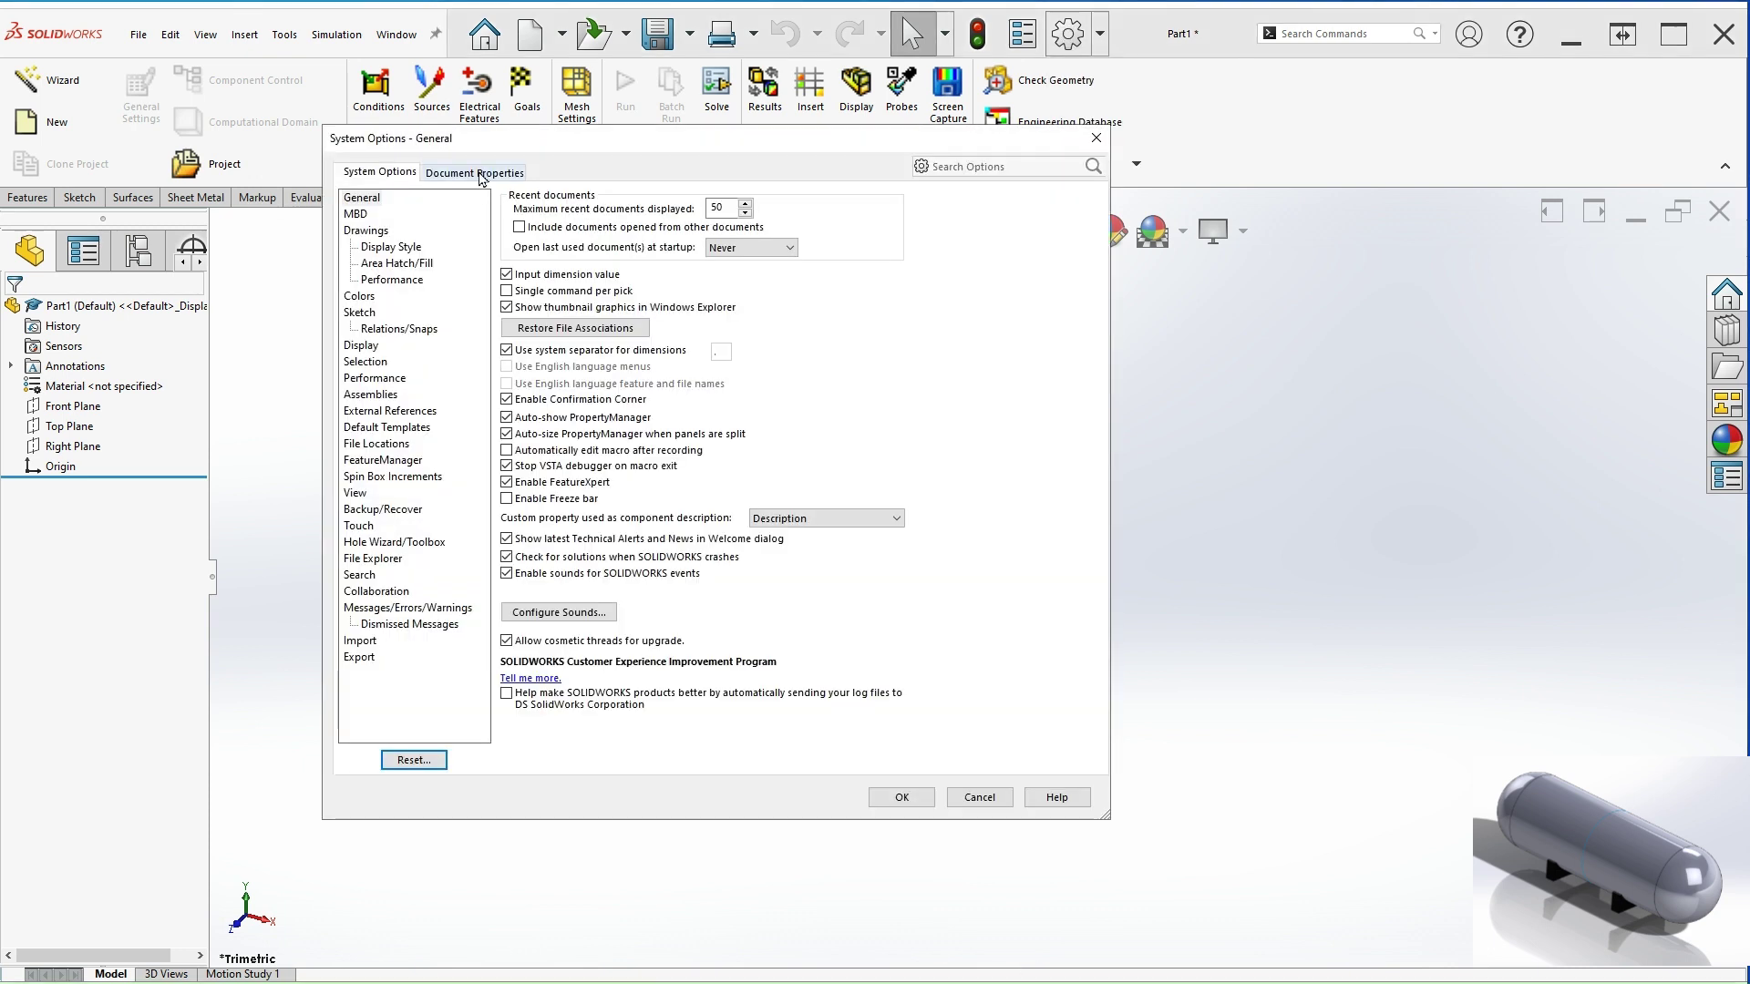
left_click(479, 173)
left_click(355, 329)
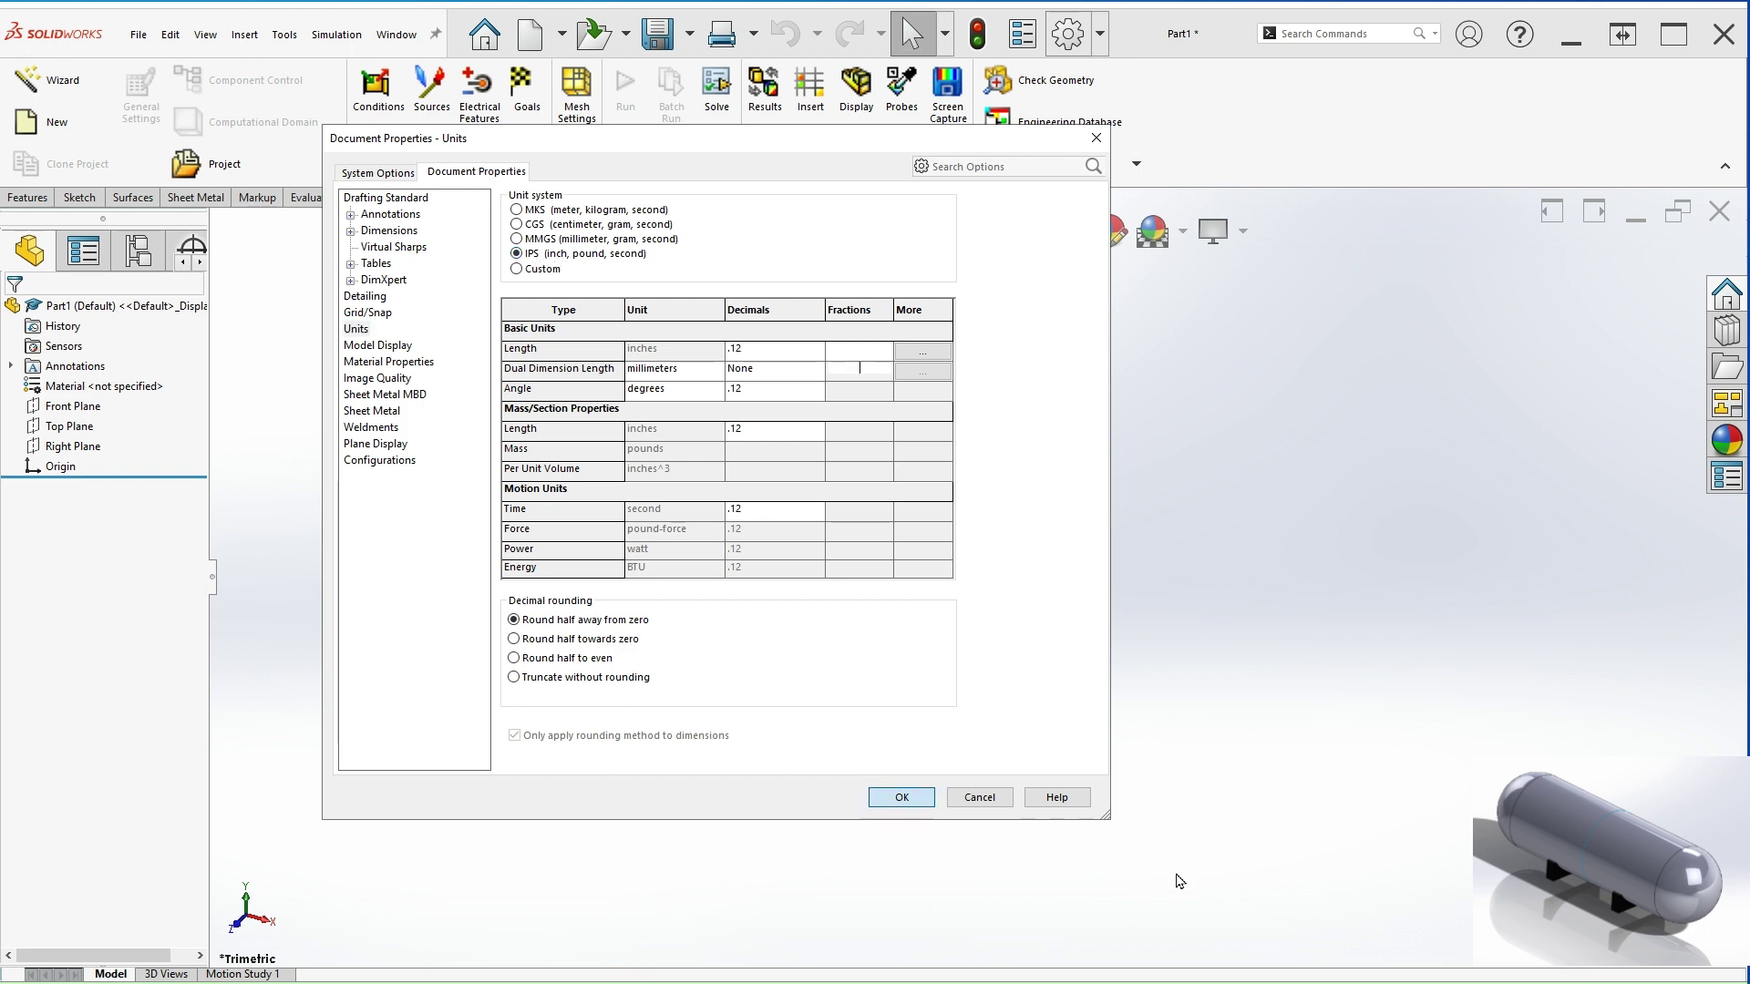
key("Return")
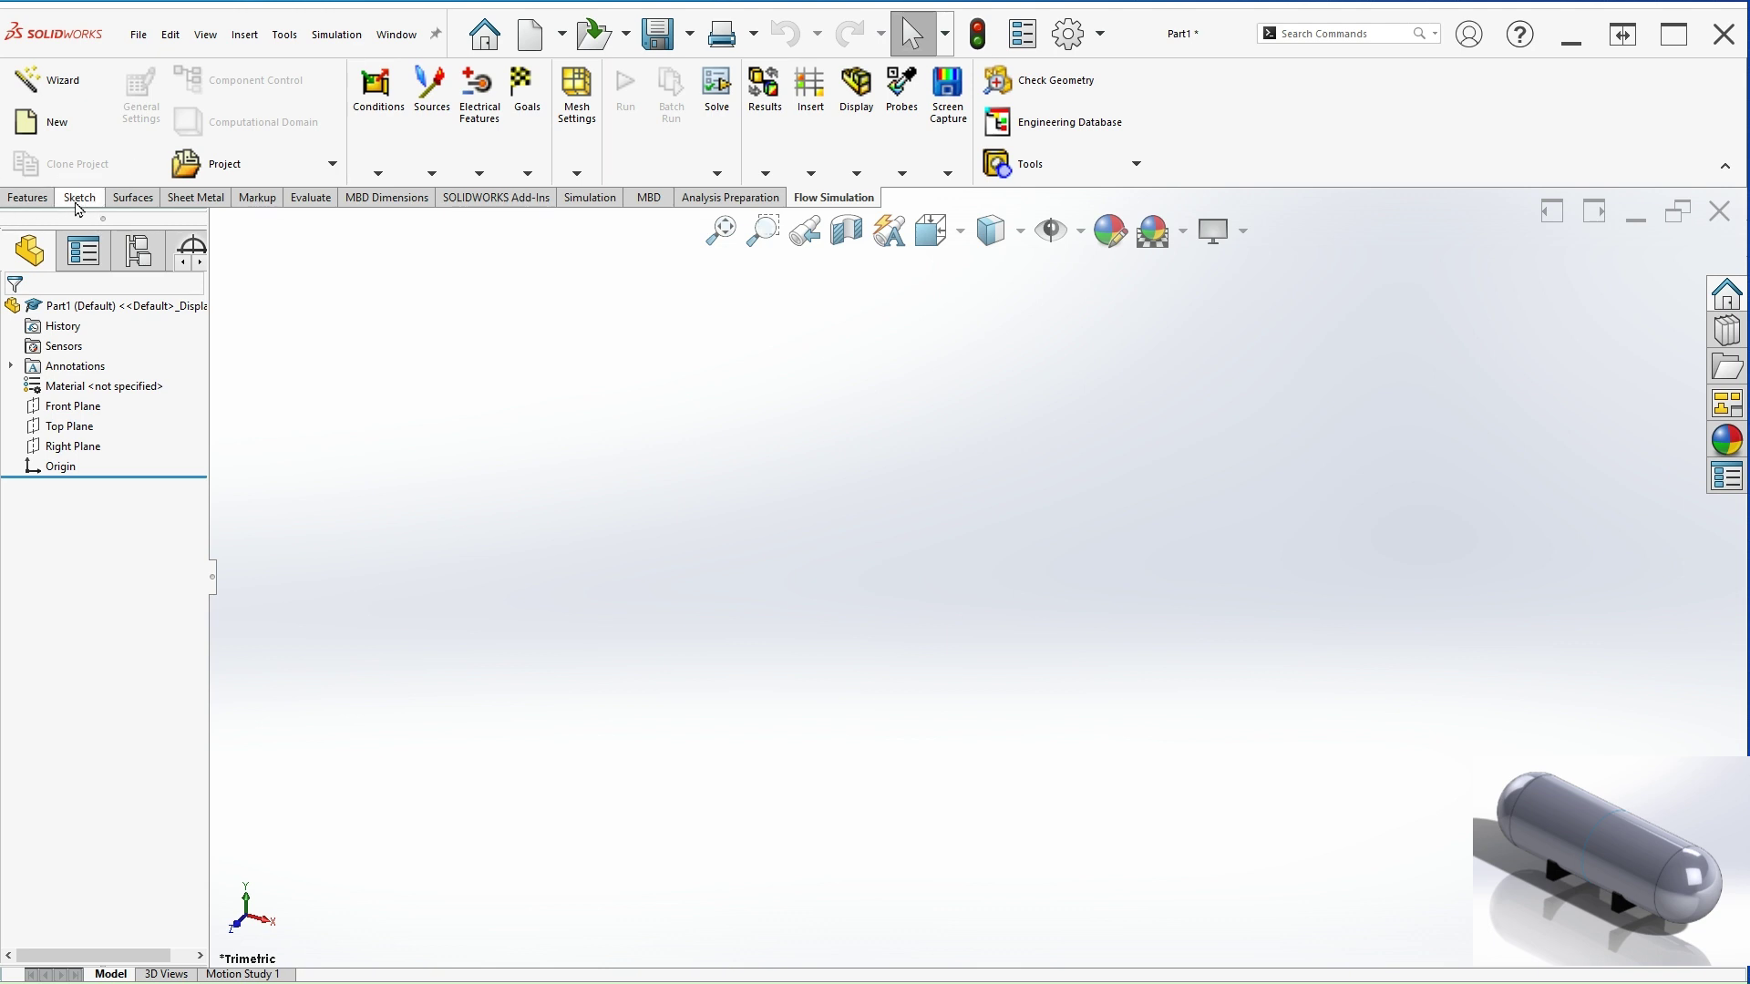
Start a Front Plane sketch with a horizontal, infinite-length centerline through the origin.
left_click(80, 199)
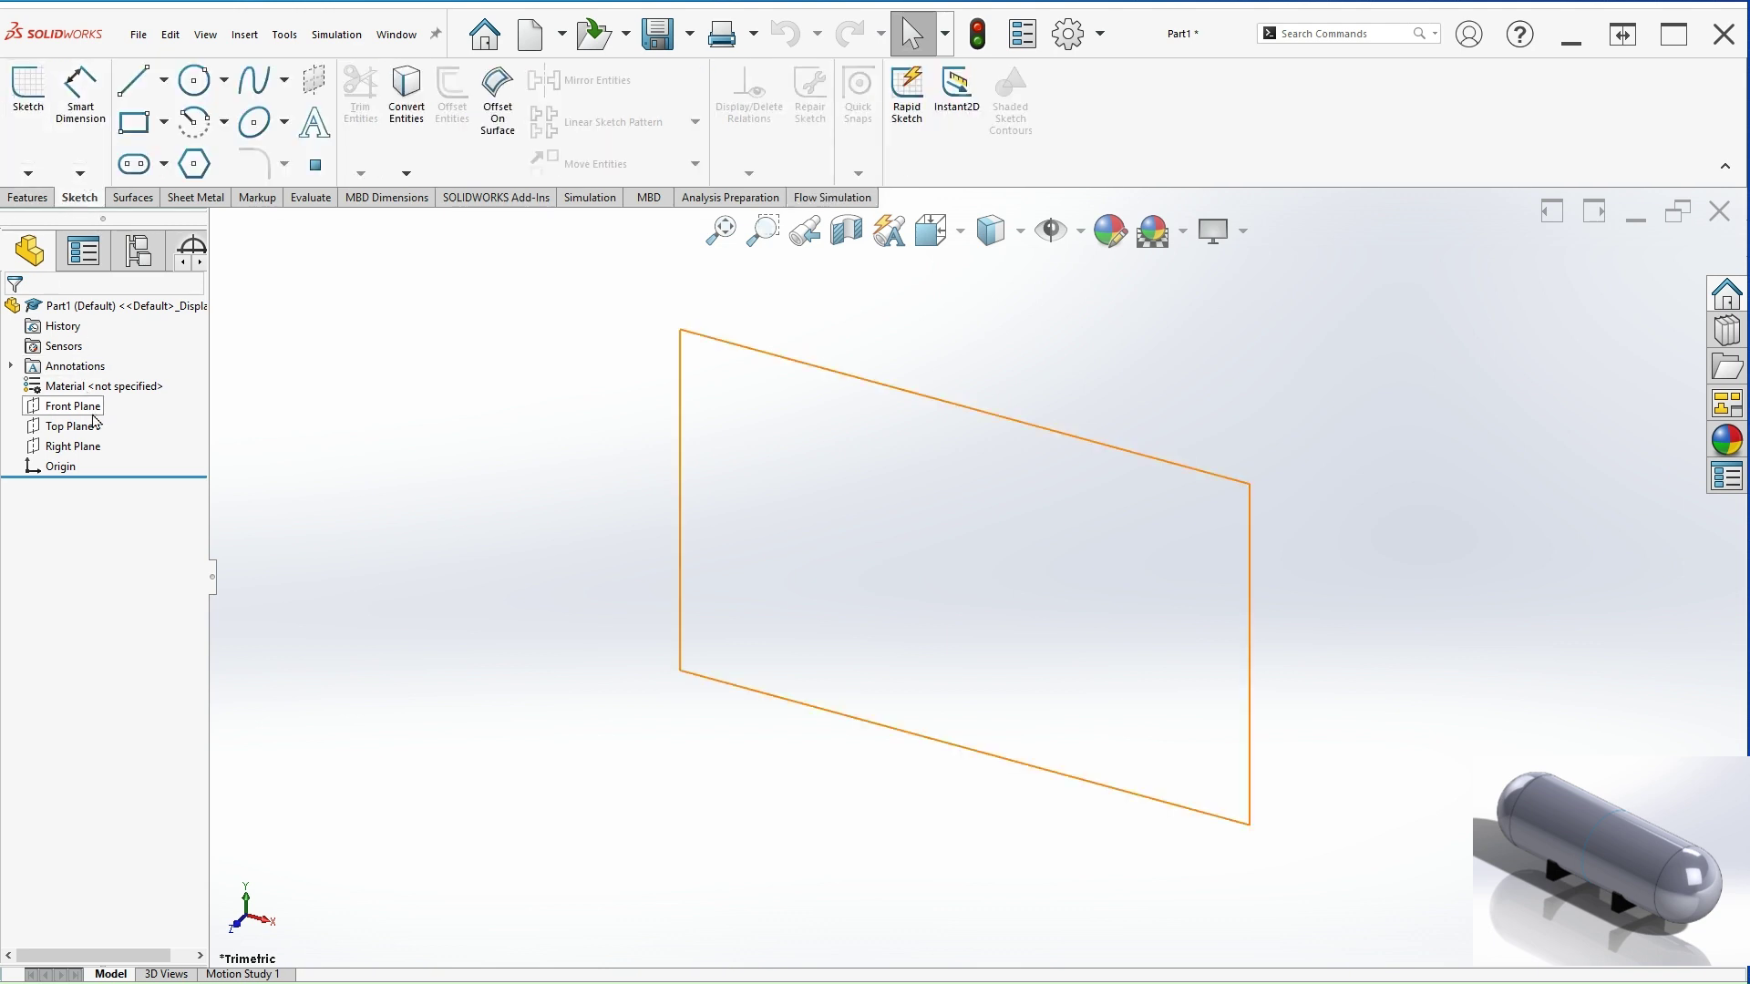
left_click(28, 91)
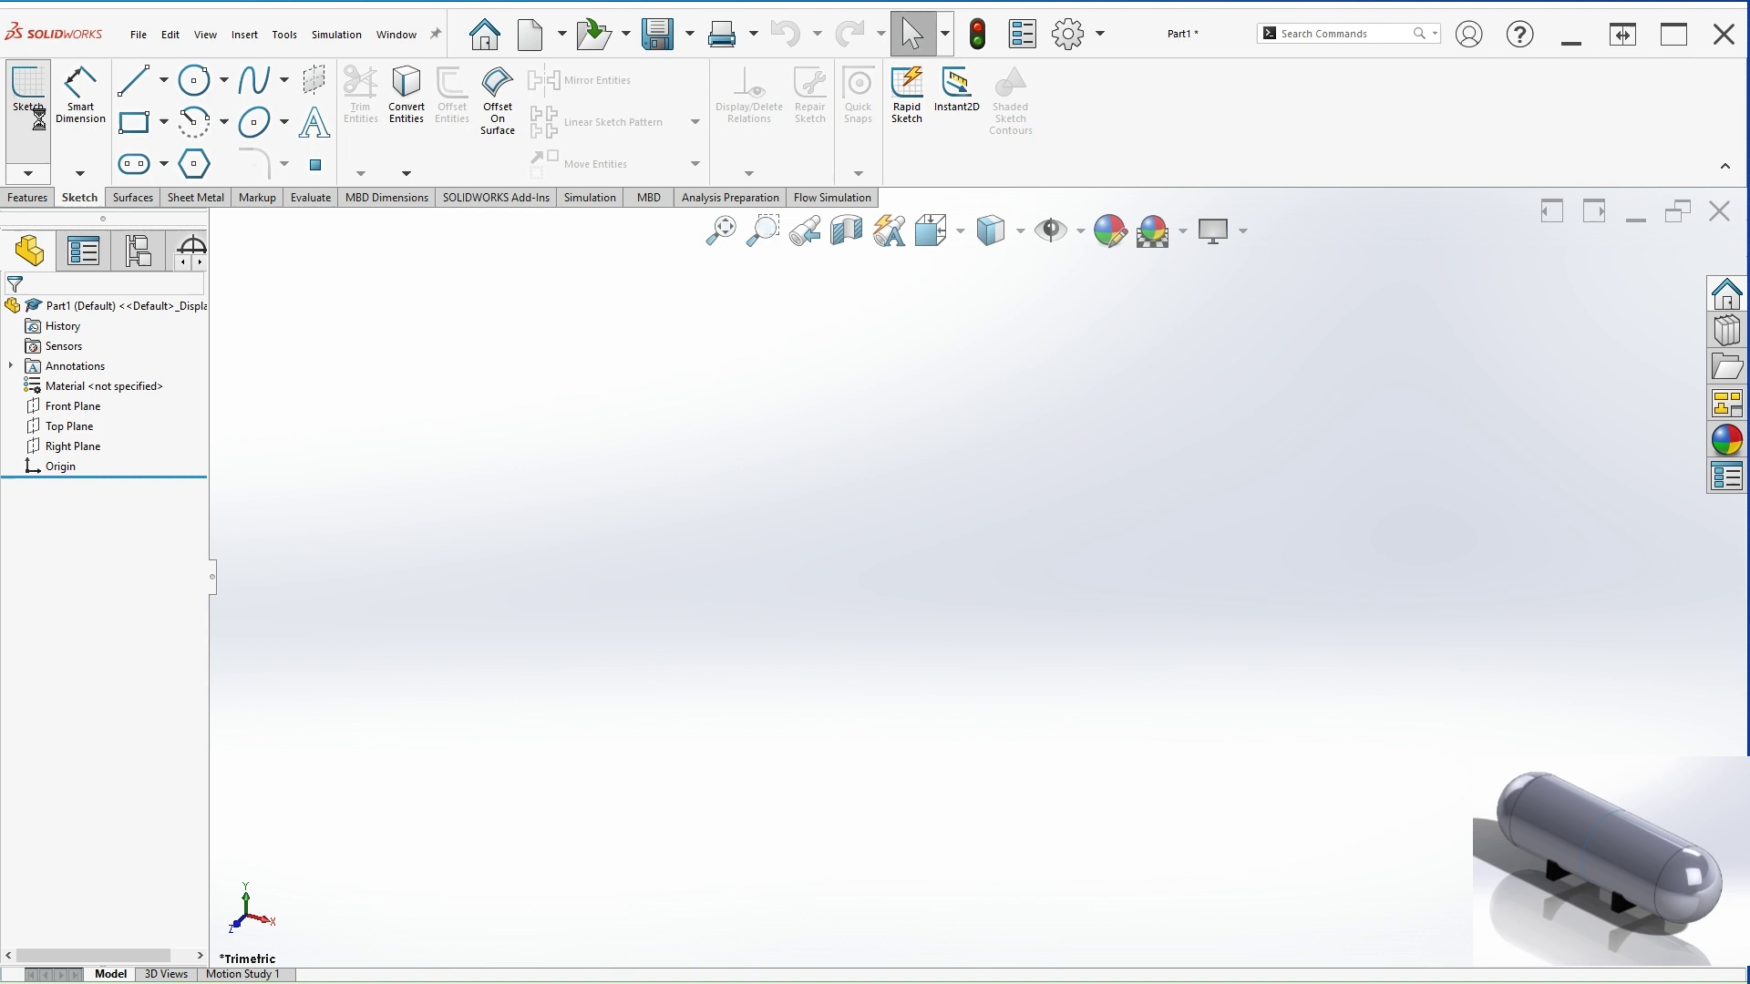
left_click(871, 387)
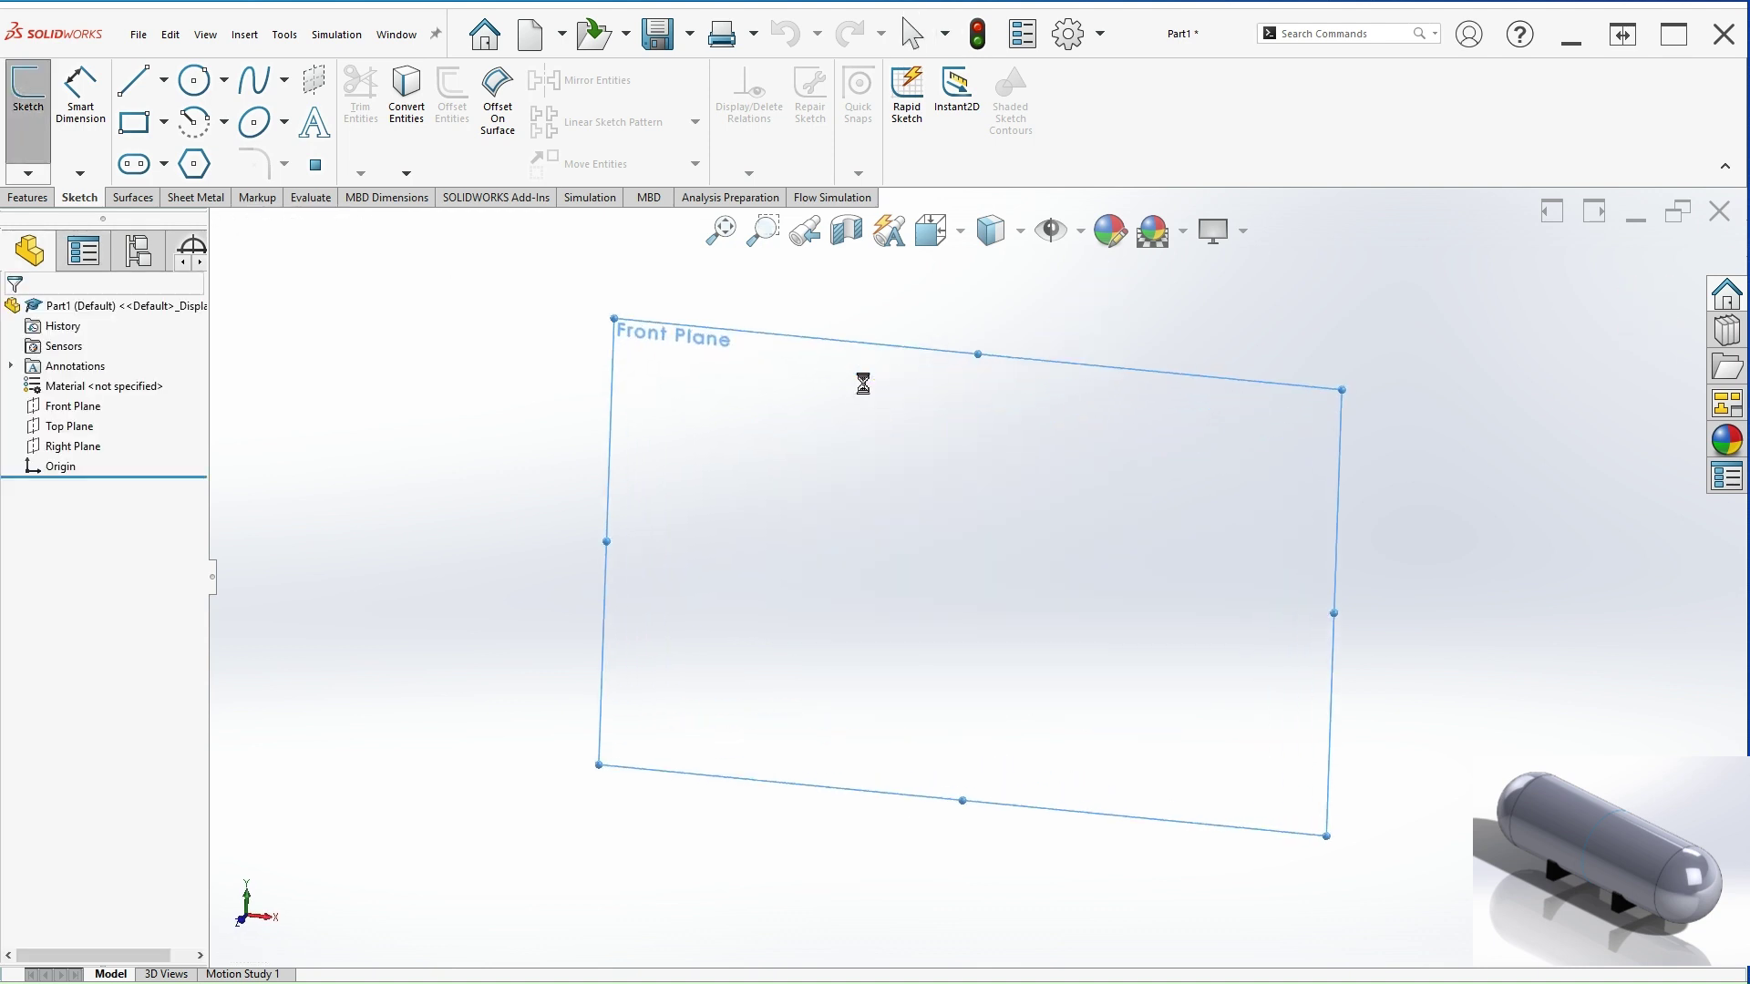
left_click(164, 80)
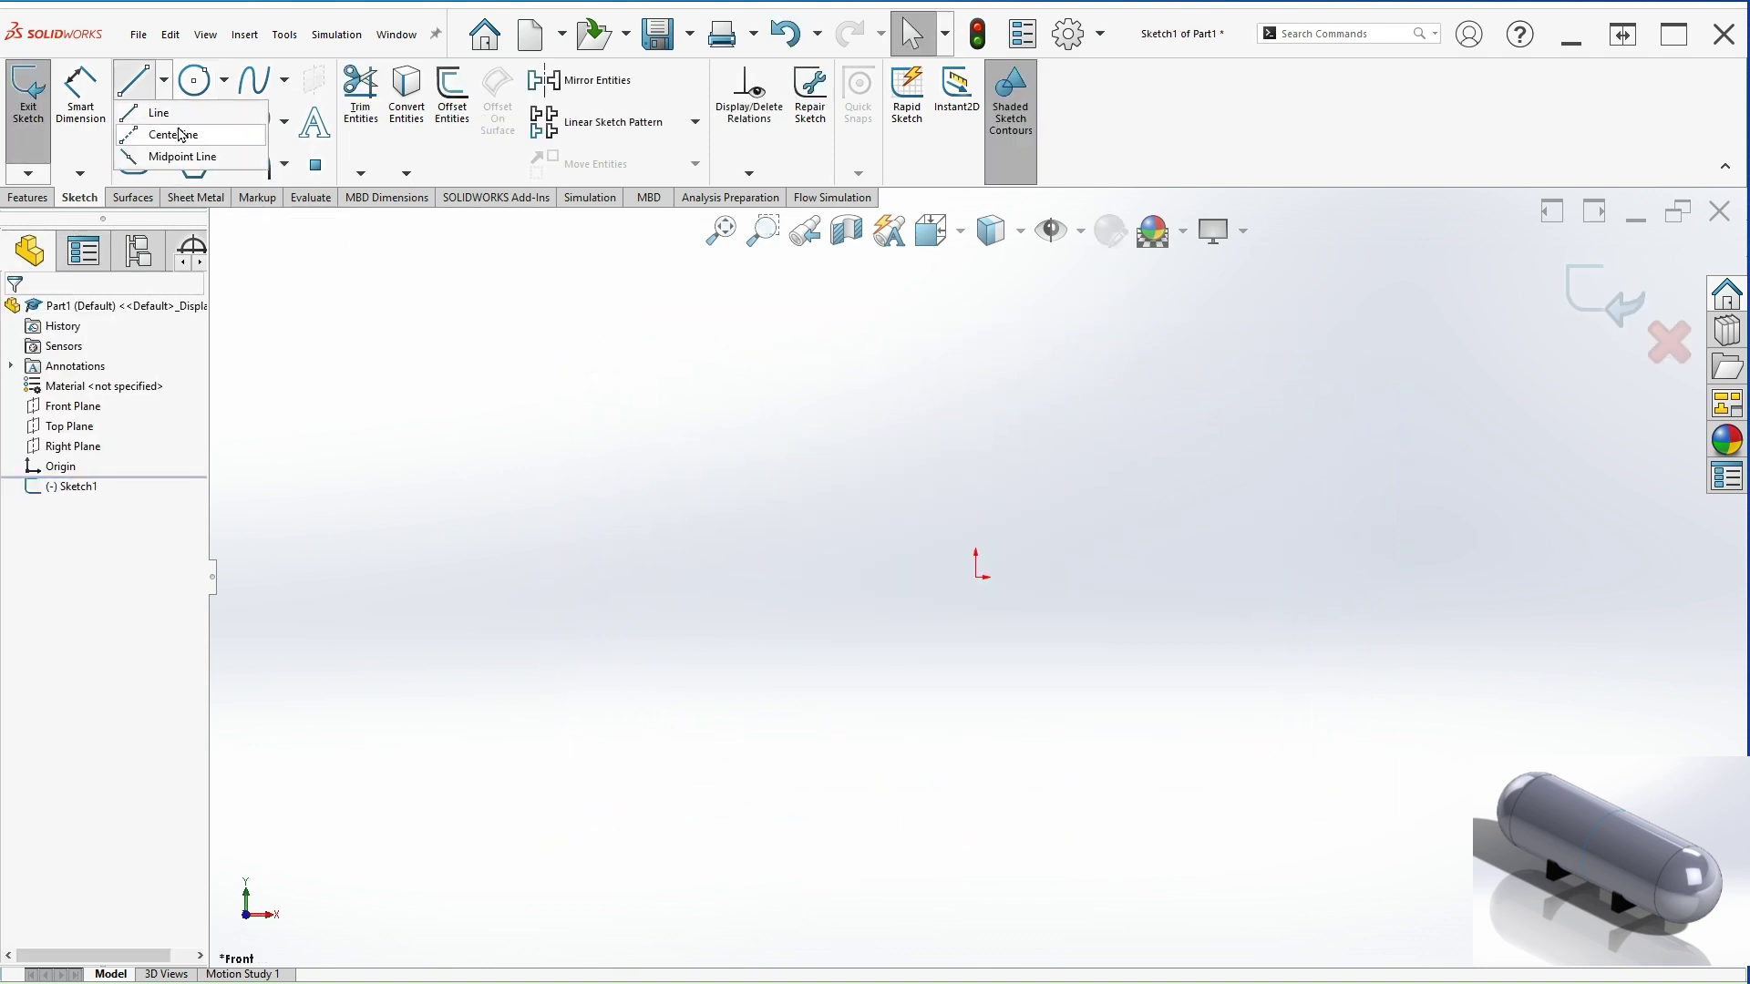
left_click(180, 138)
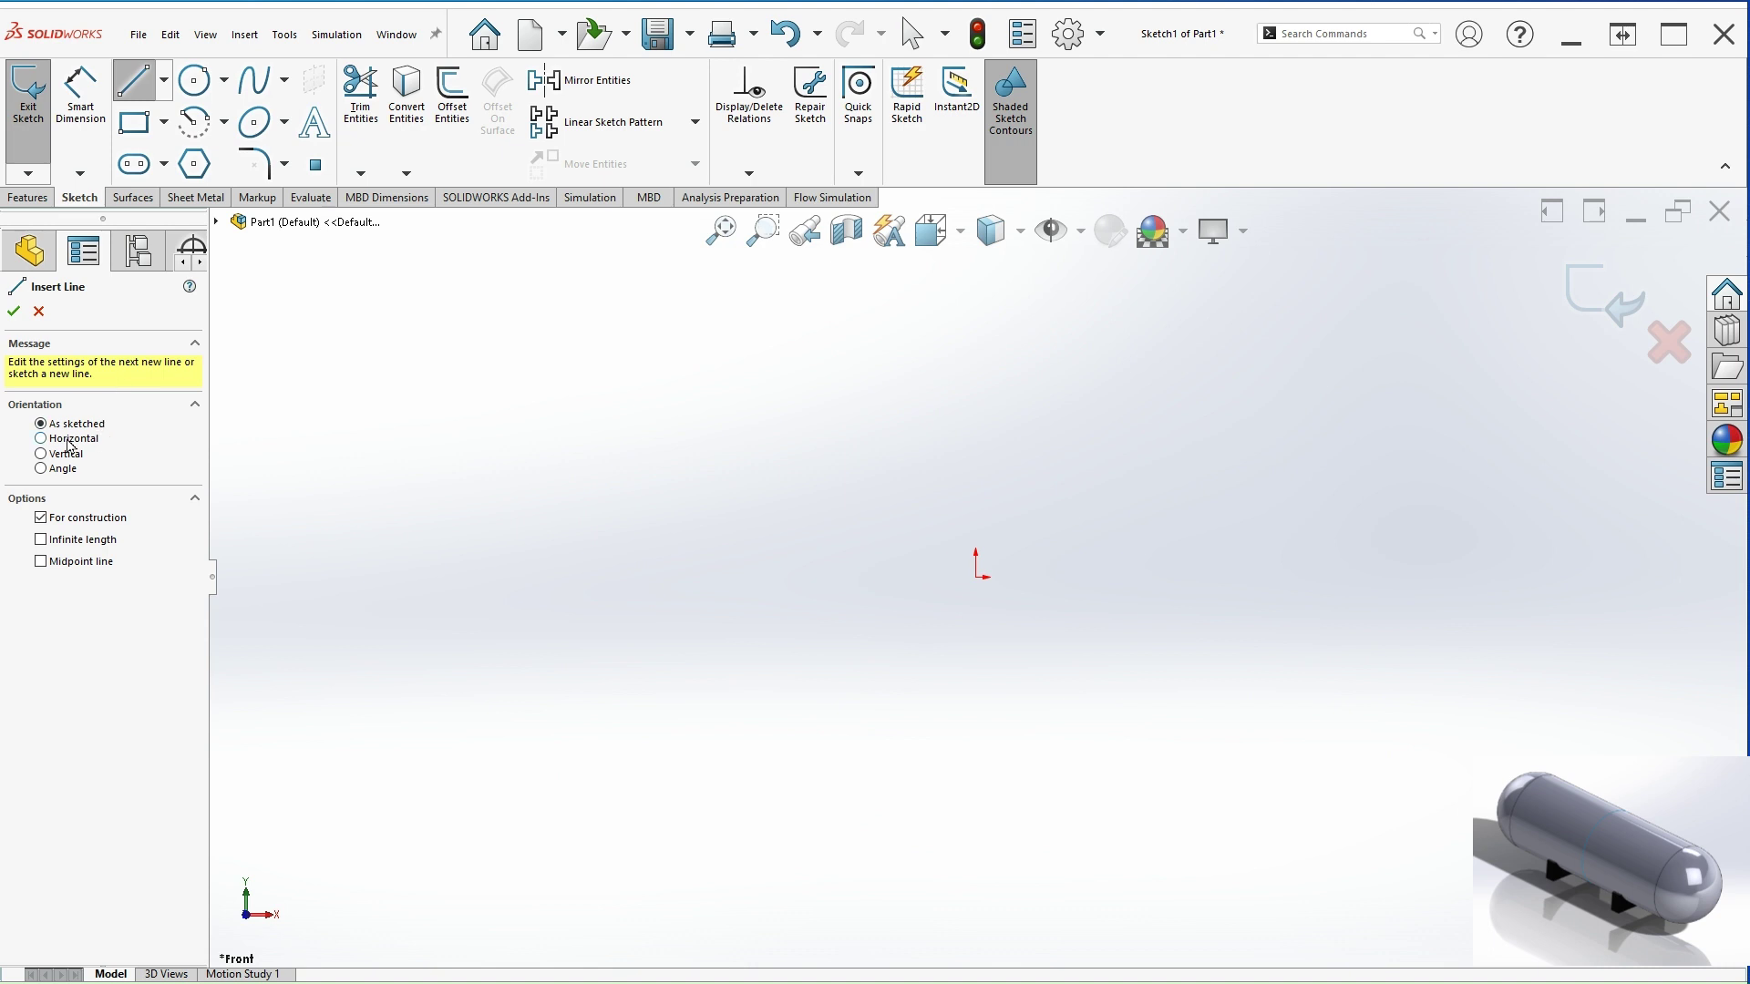
left_click(70, 444)
left_click(81, 552)
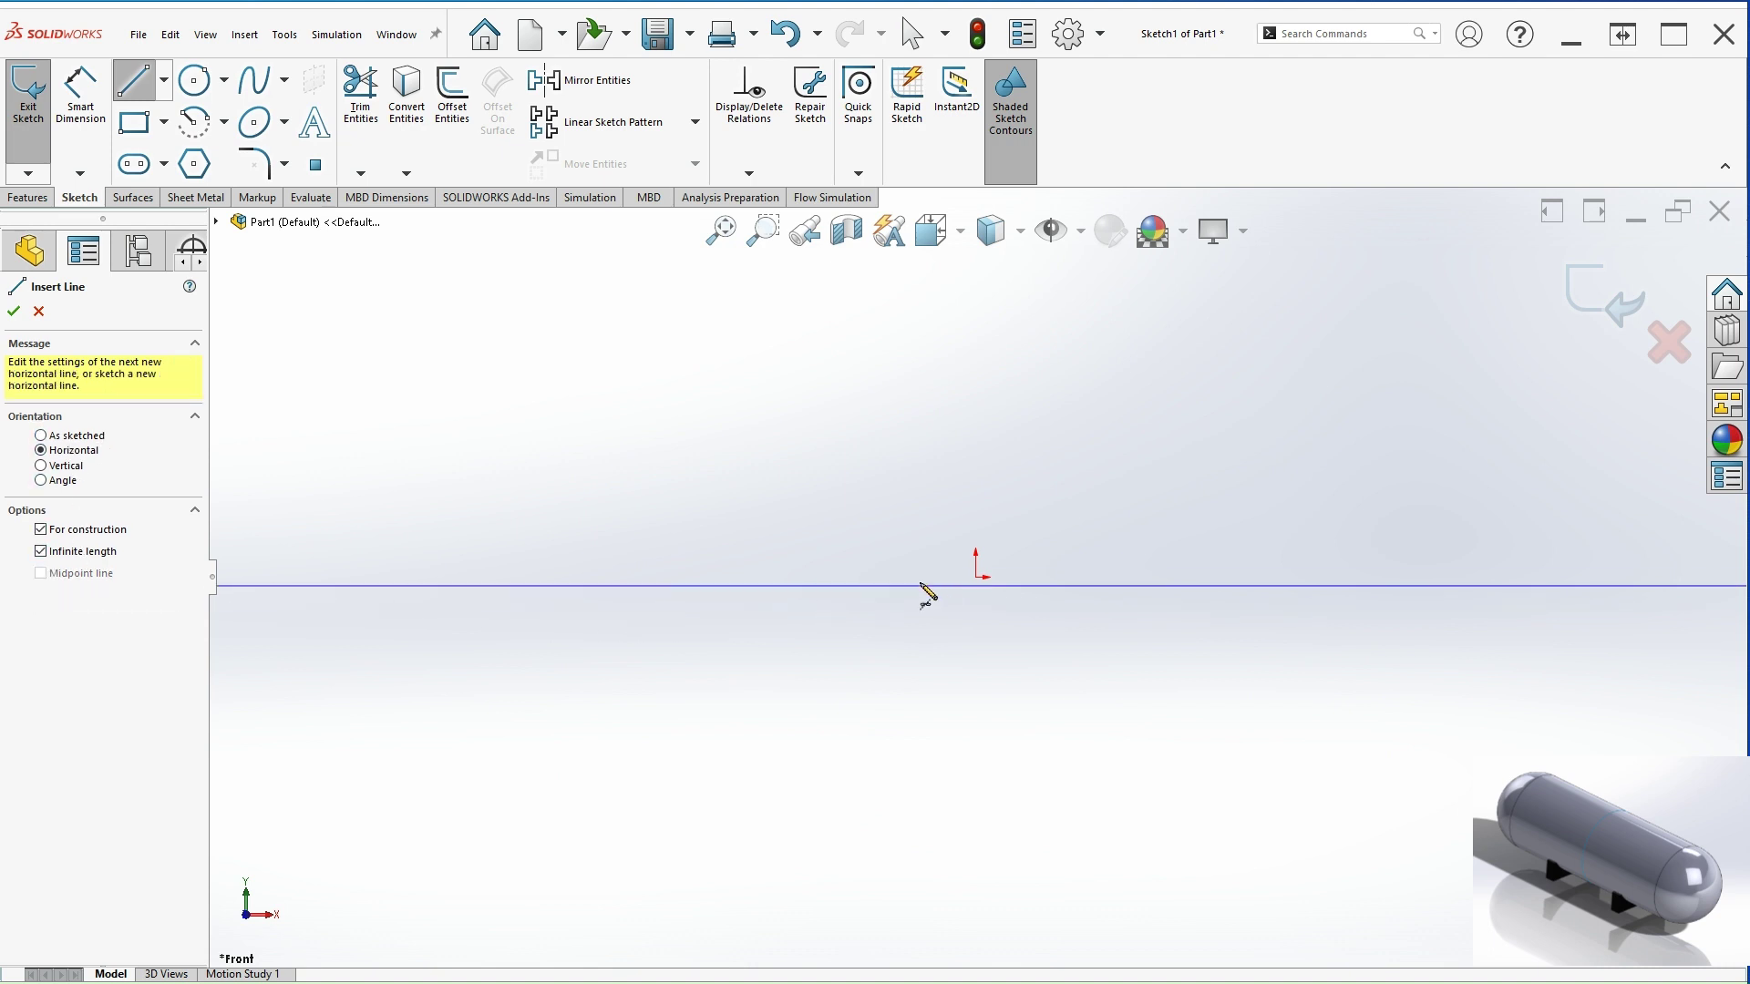
left_click(976, 577)
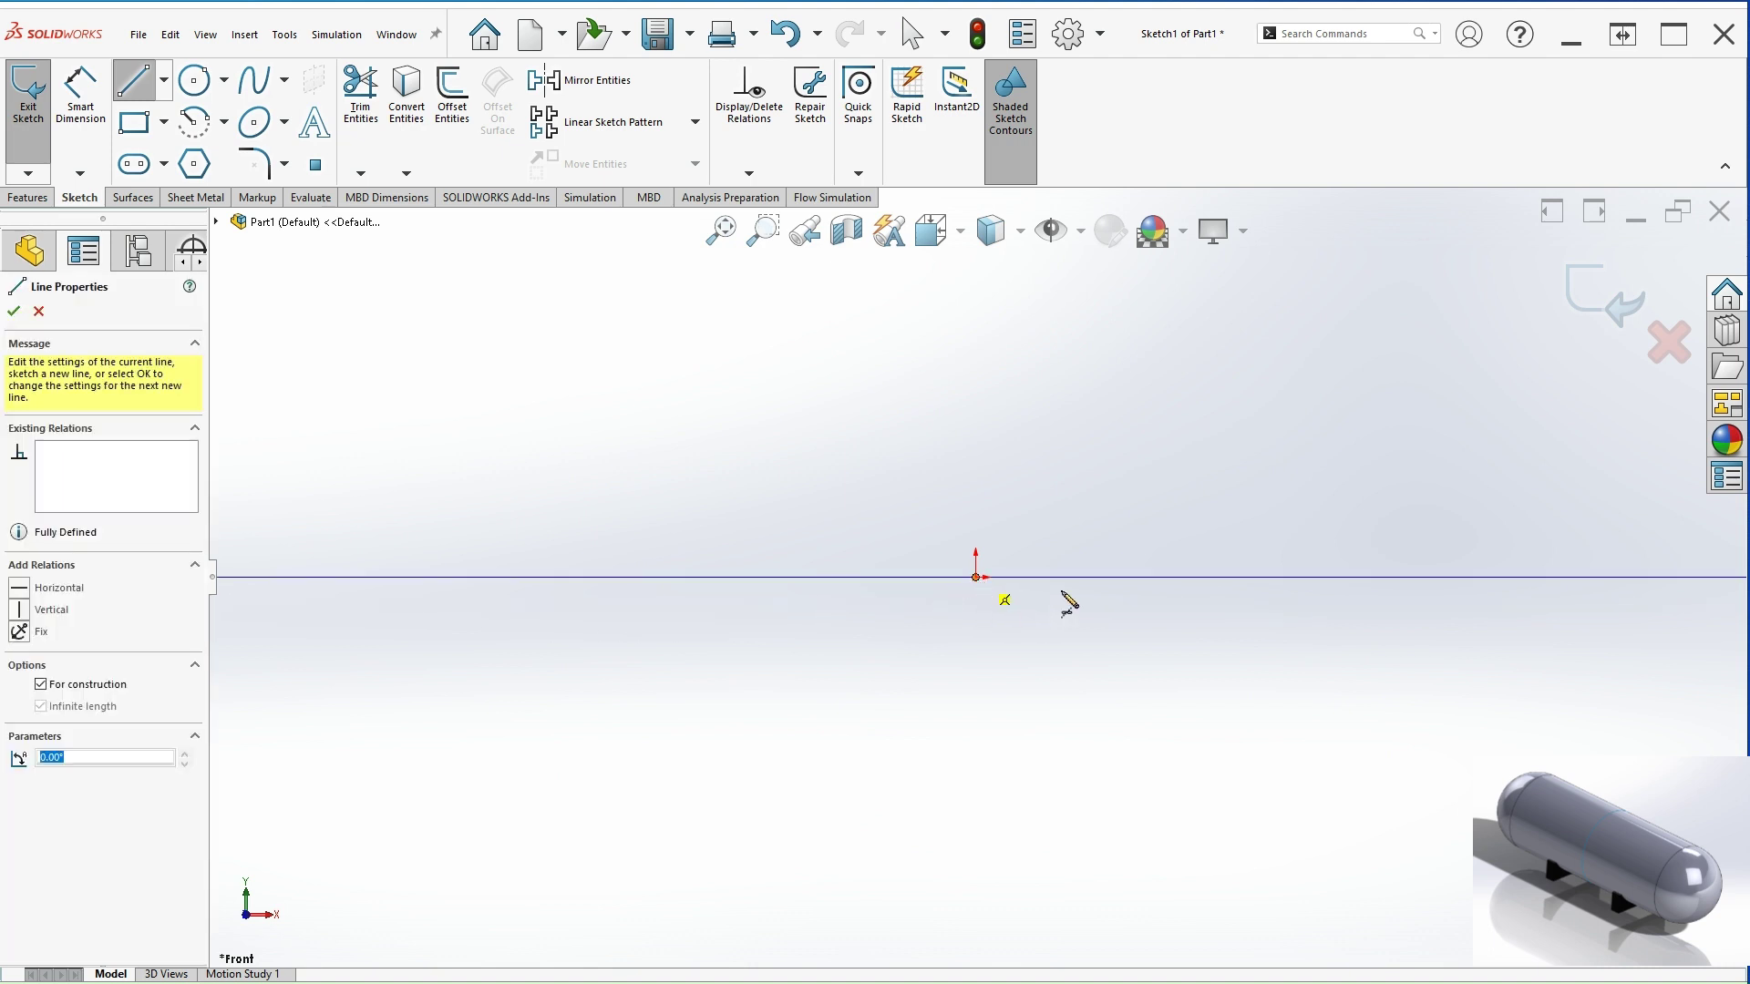
left_click(133, 82)
Draw a horizontal line above the centerline and dimension its length to 10.00 in.
left_click(133, 82)
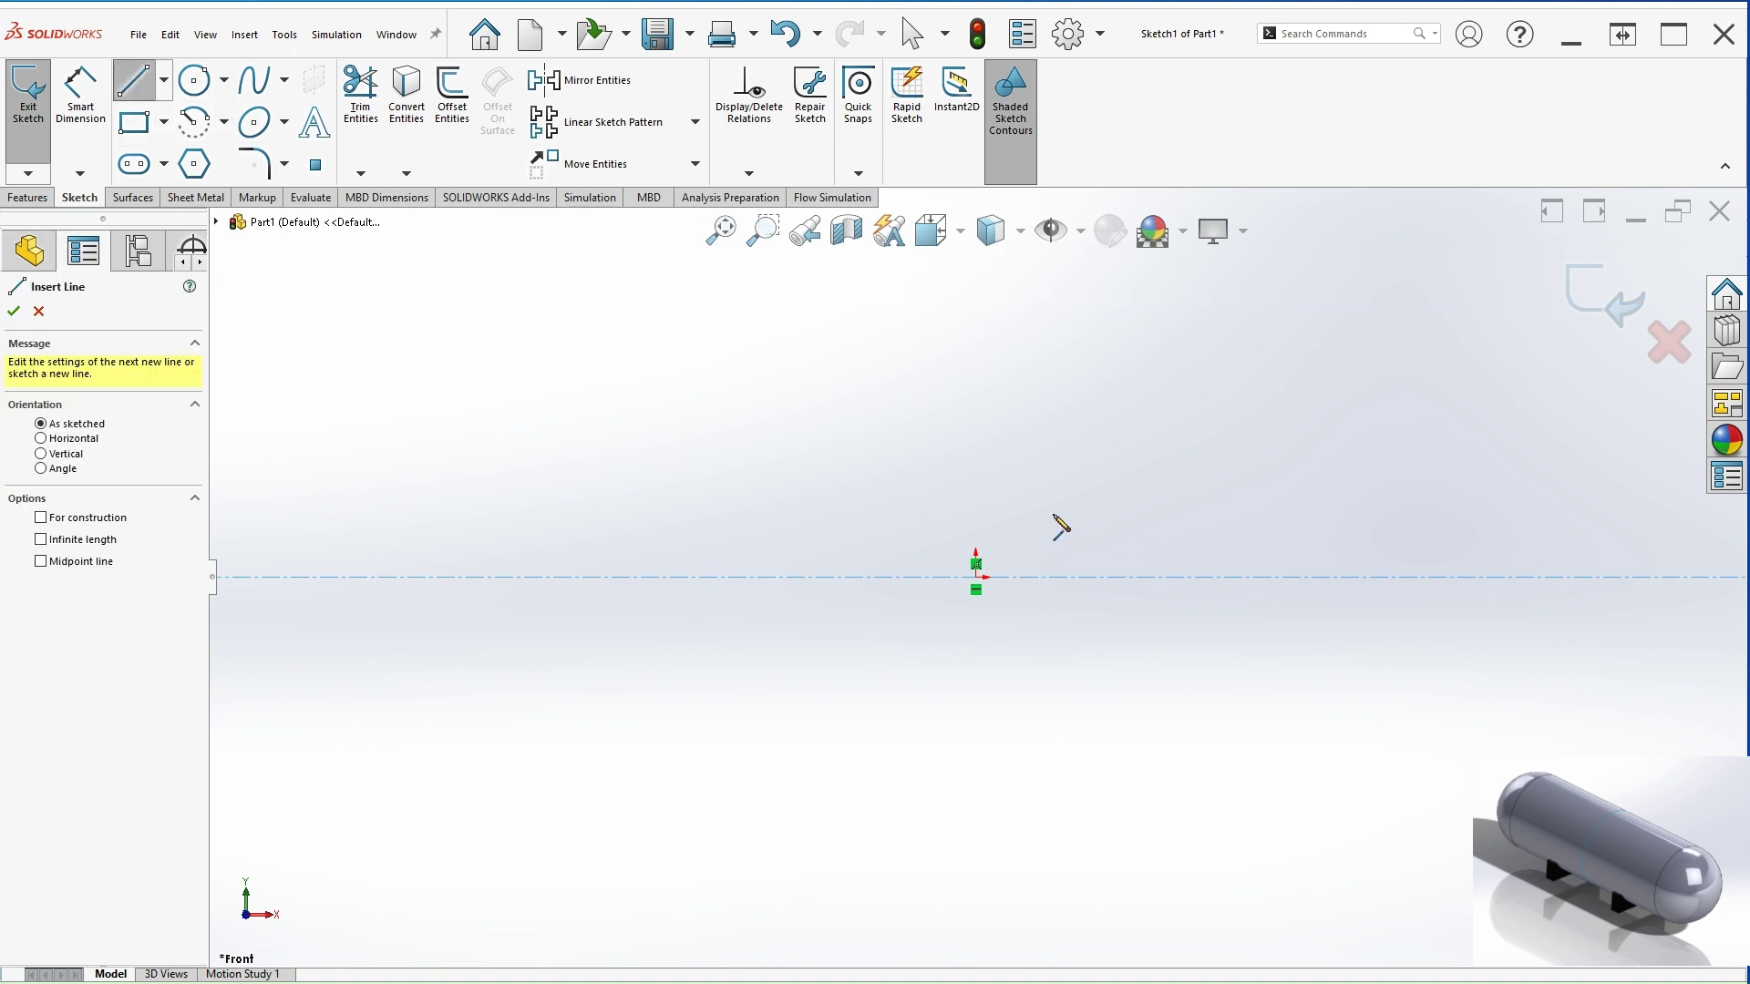
left_click(976, 373)
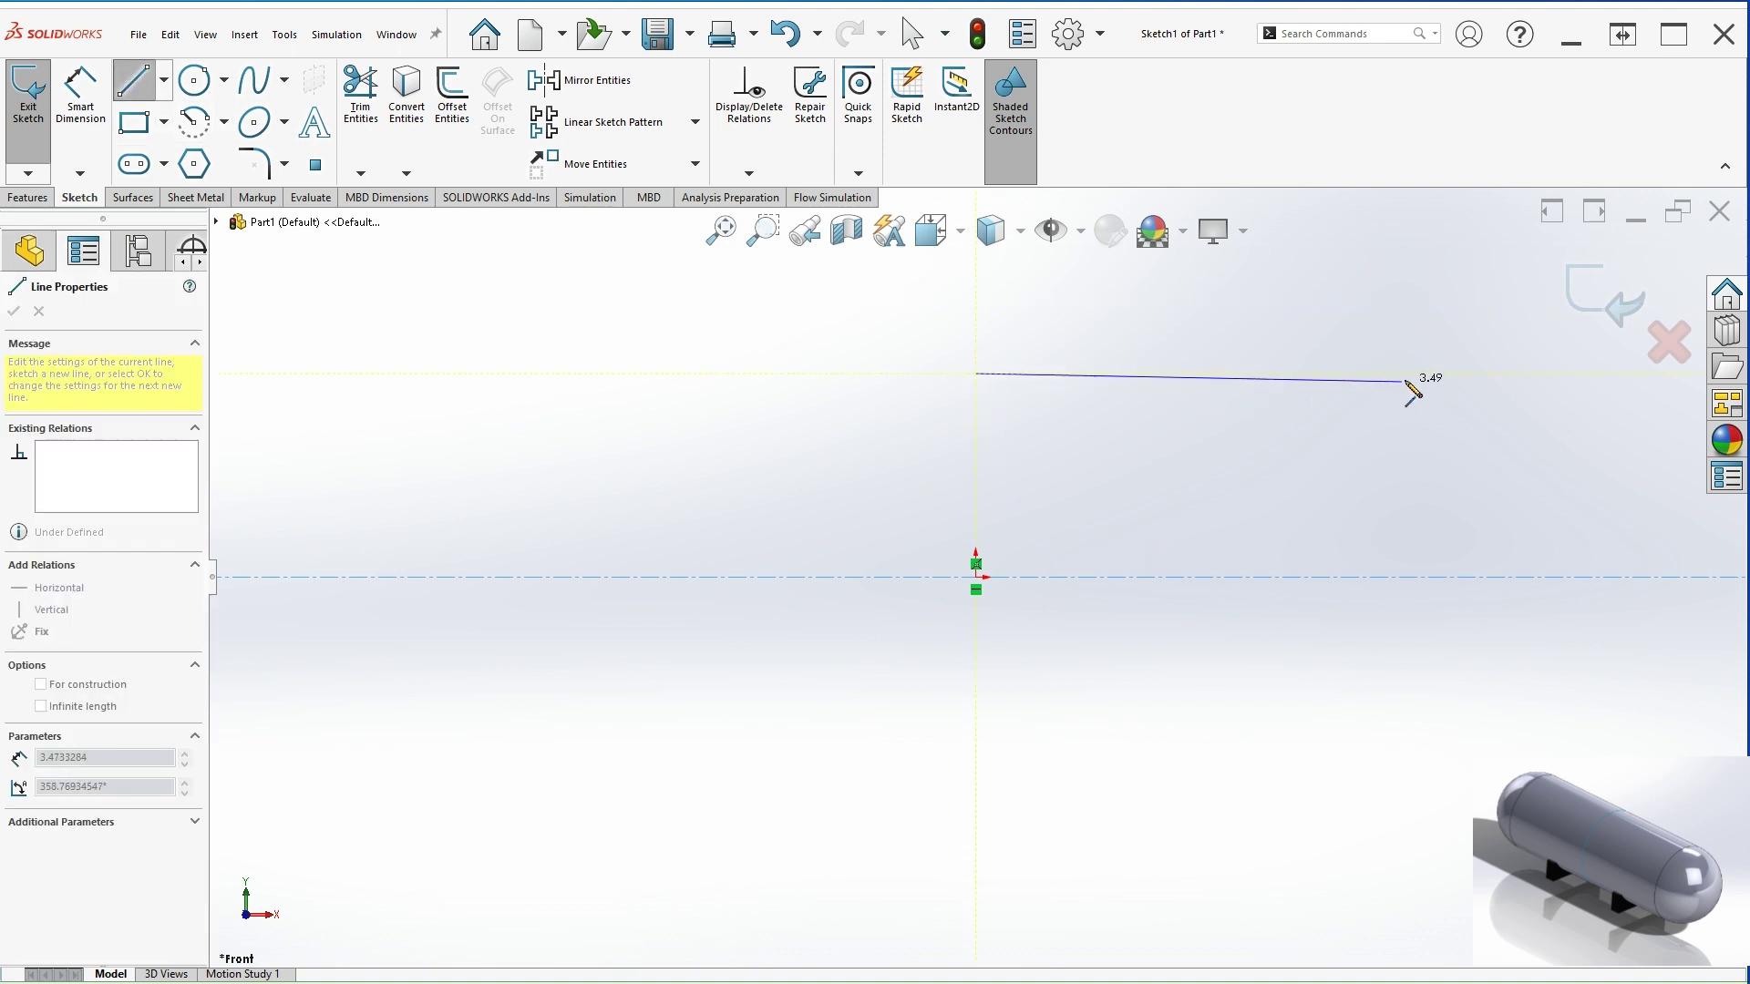
left_click(1413, 374)
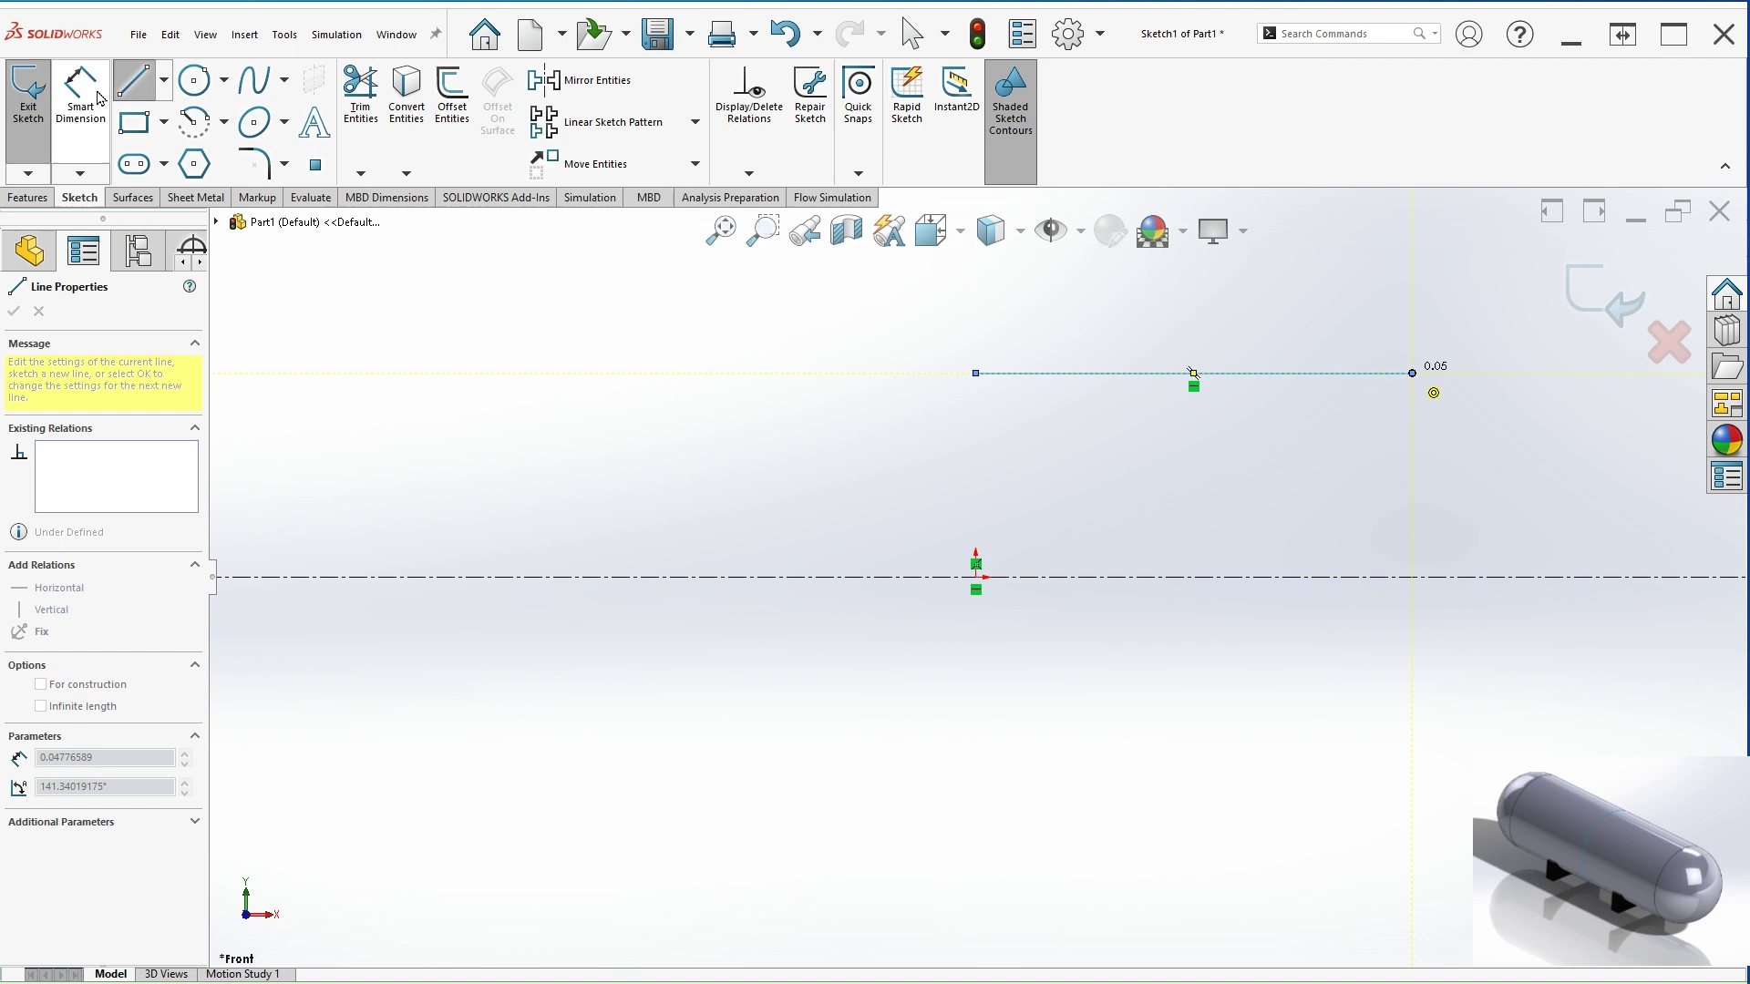
key("d")
left_click(1207, 374)
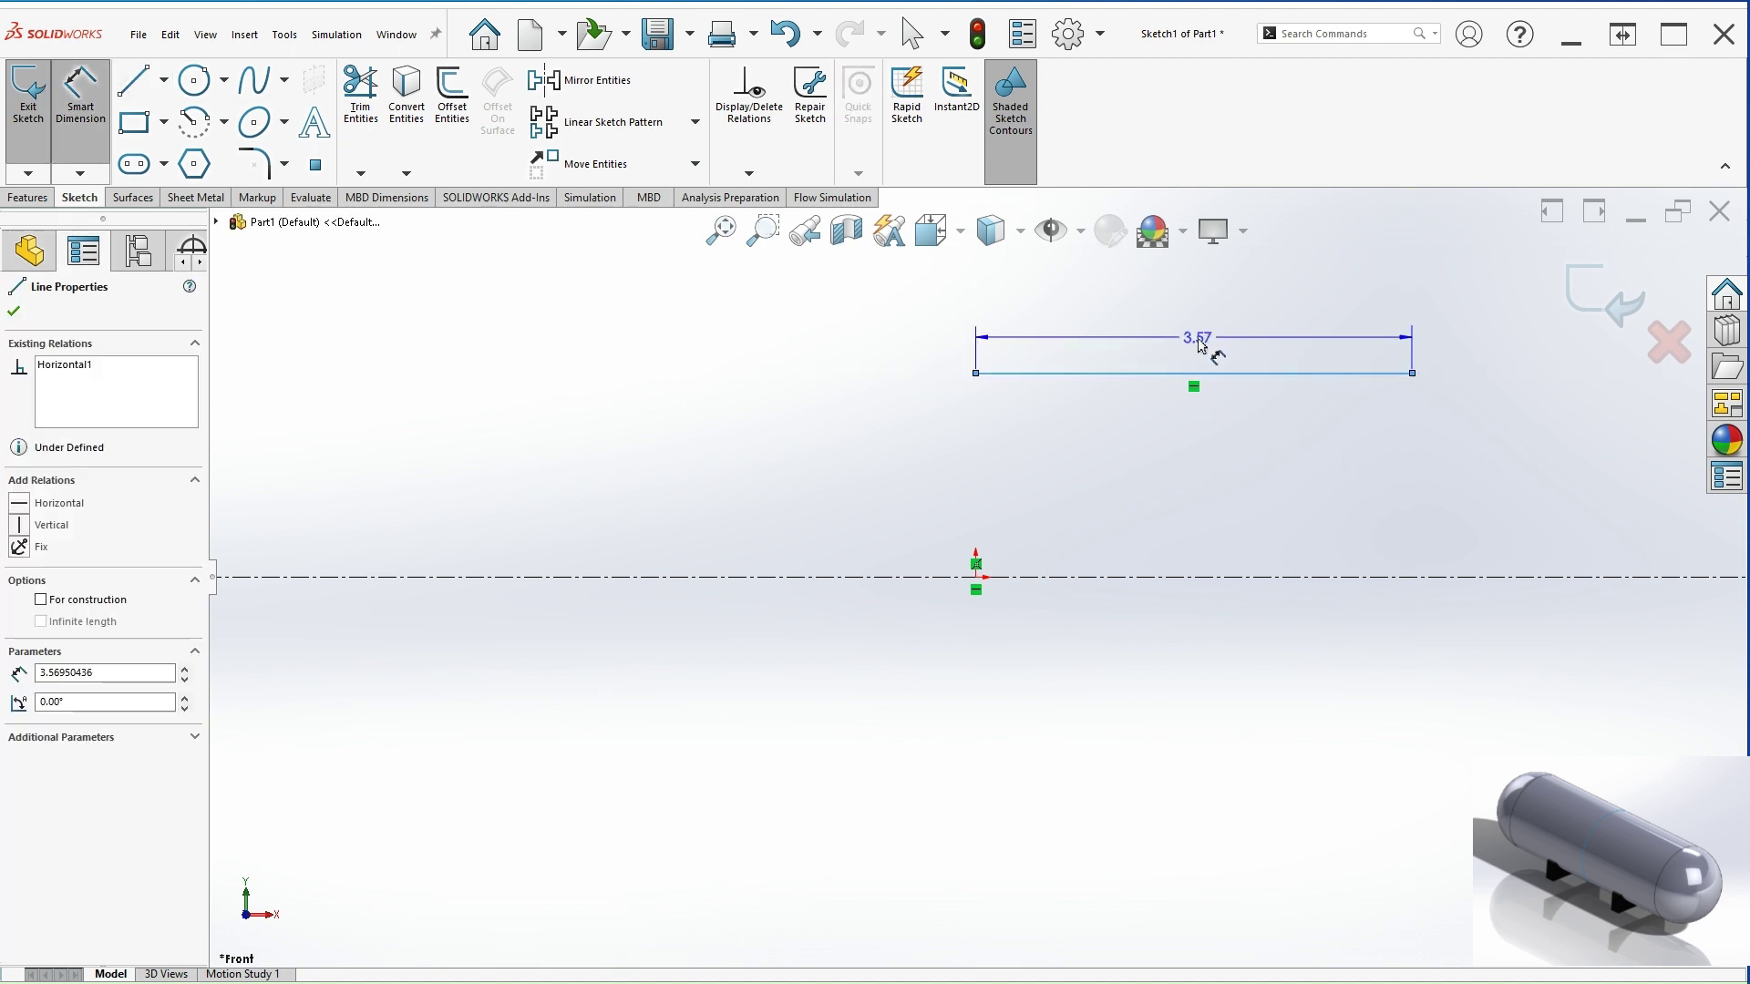
left_click(1199, 339)
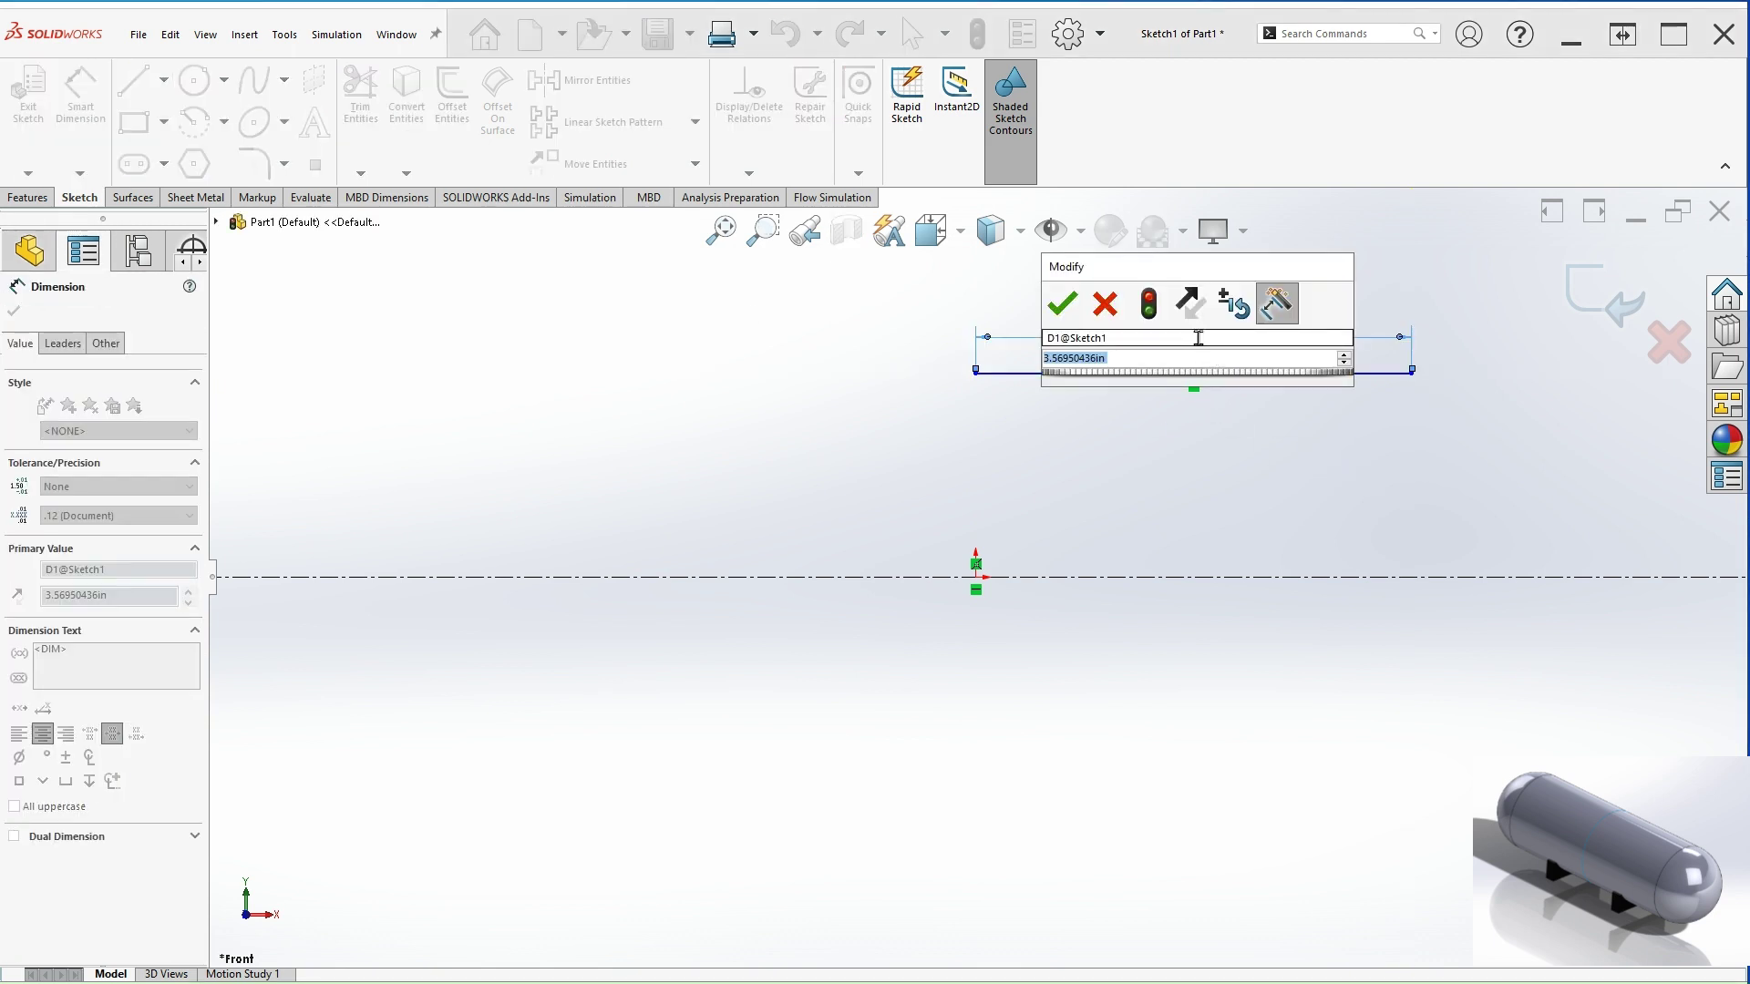
type("100")
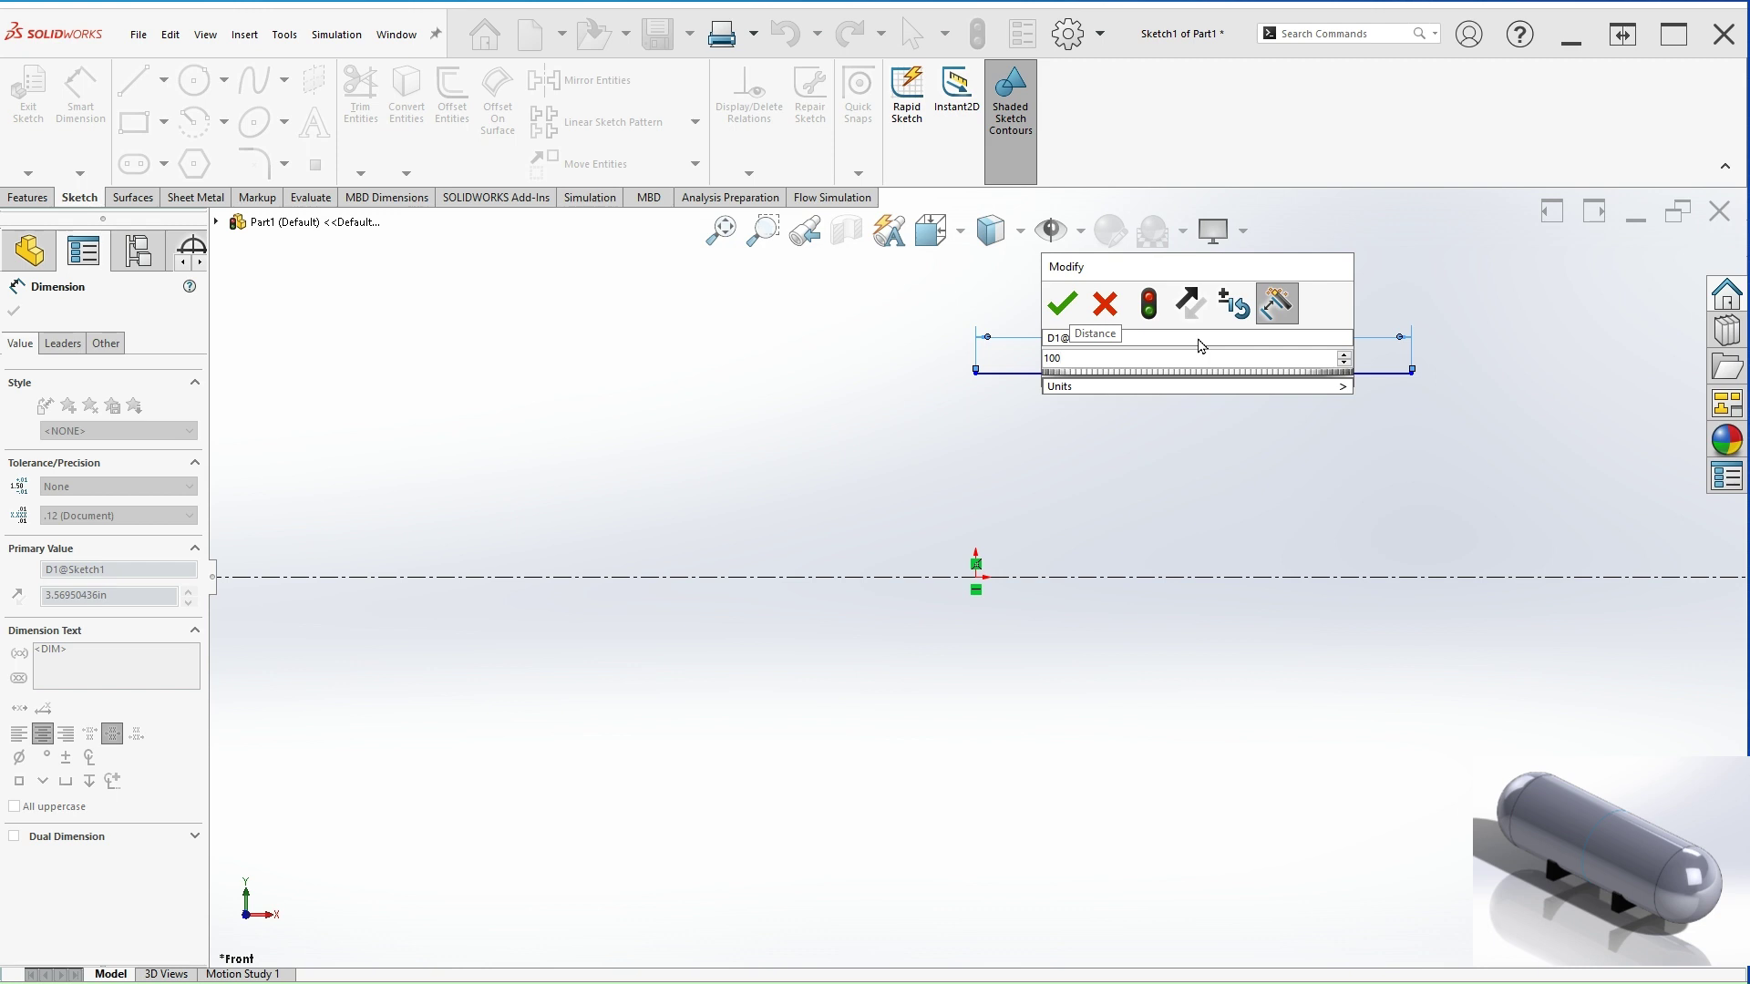
key("Return")
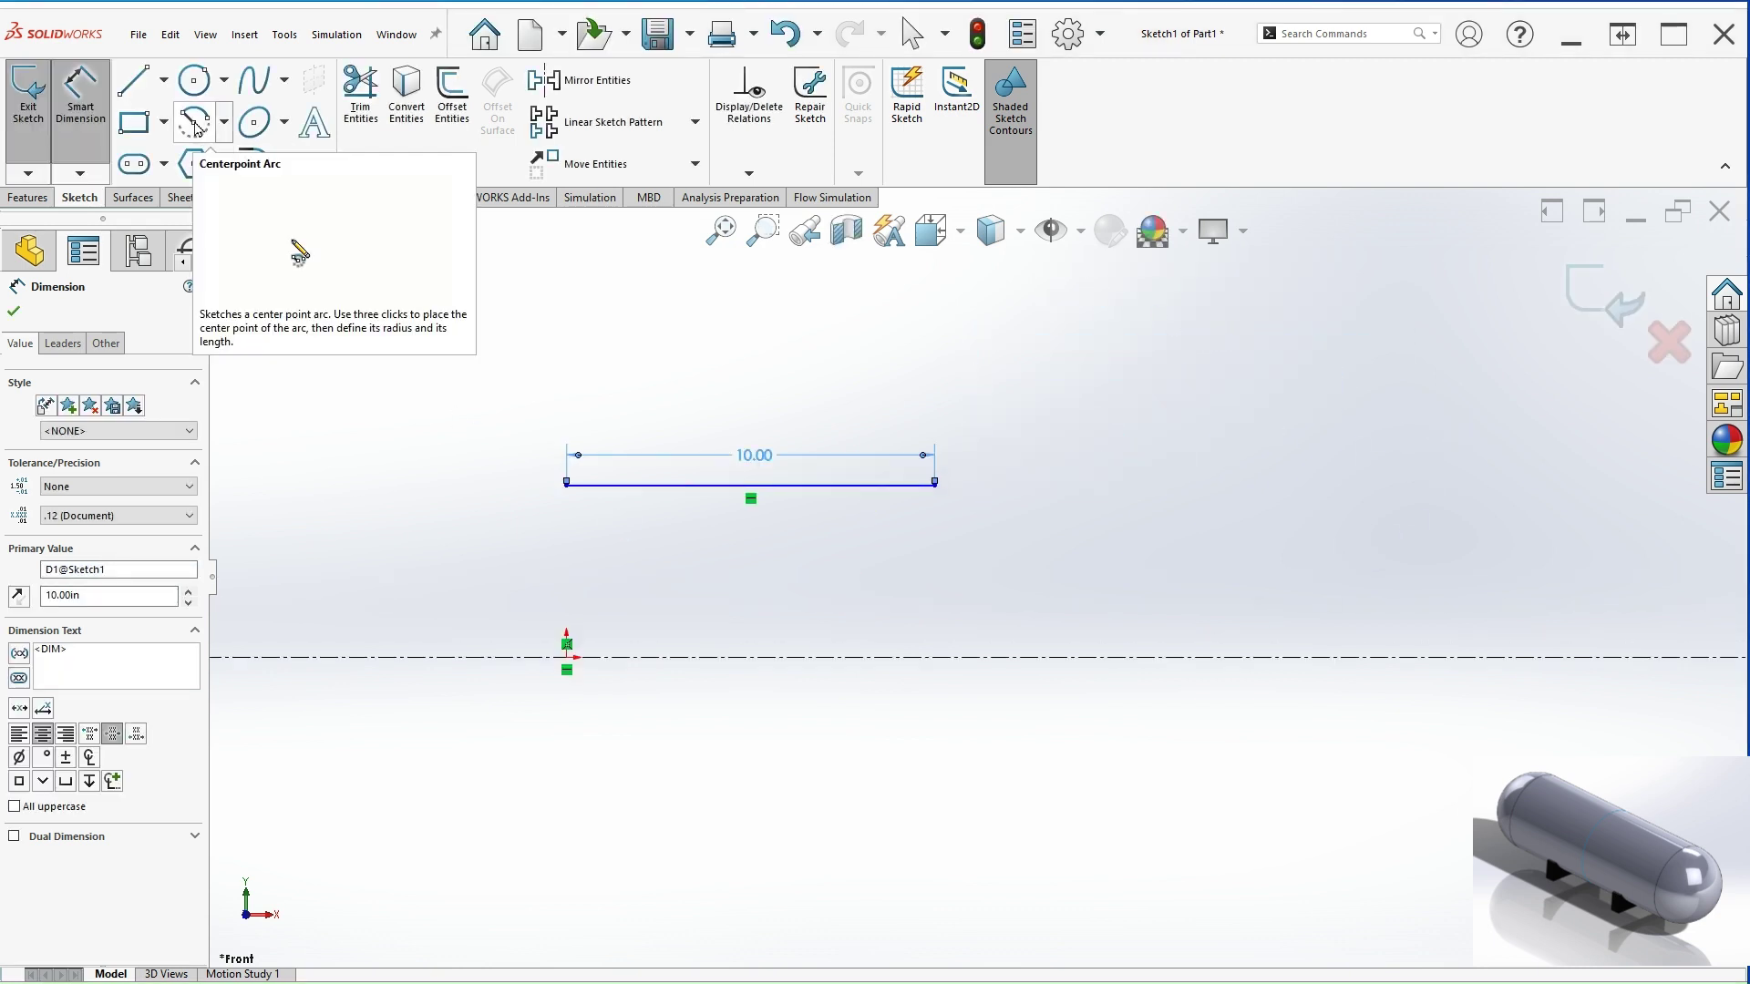
Draw a centre-point arc from the line's right end down to the centerline.
left_click(195, 124)
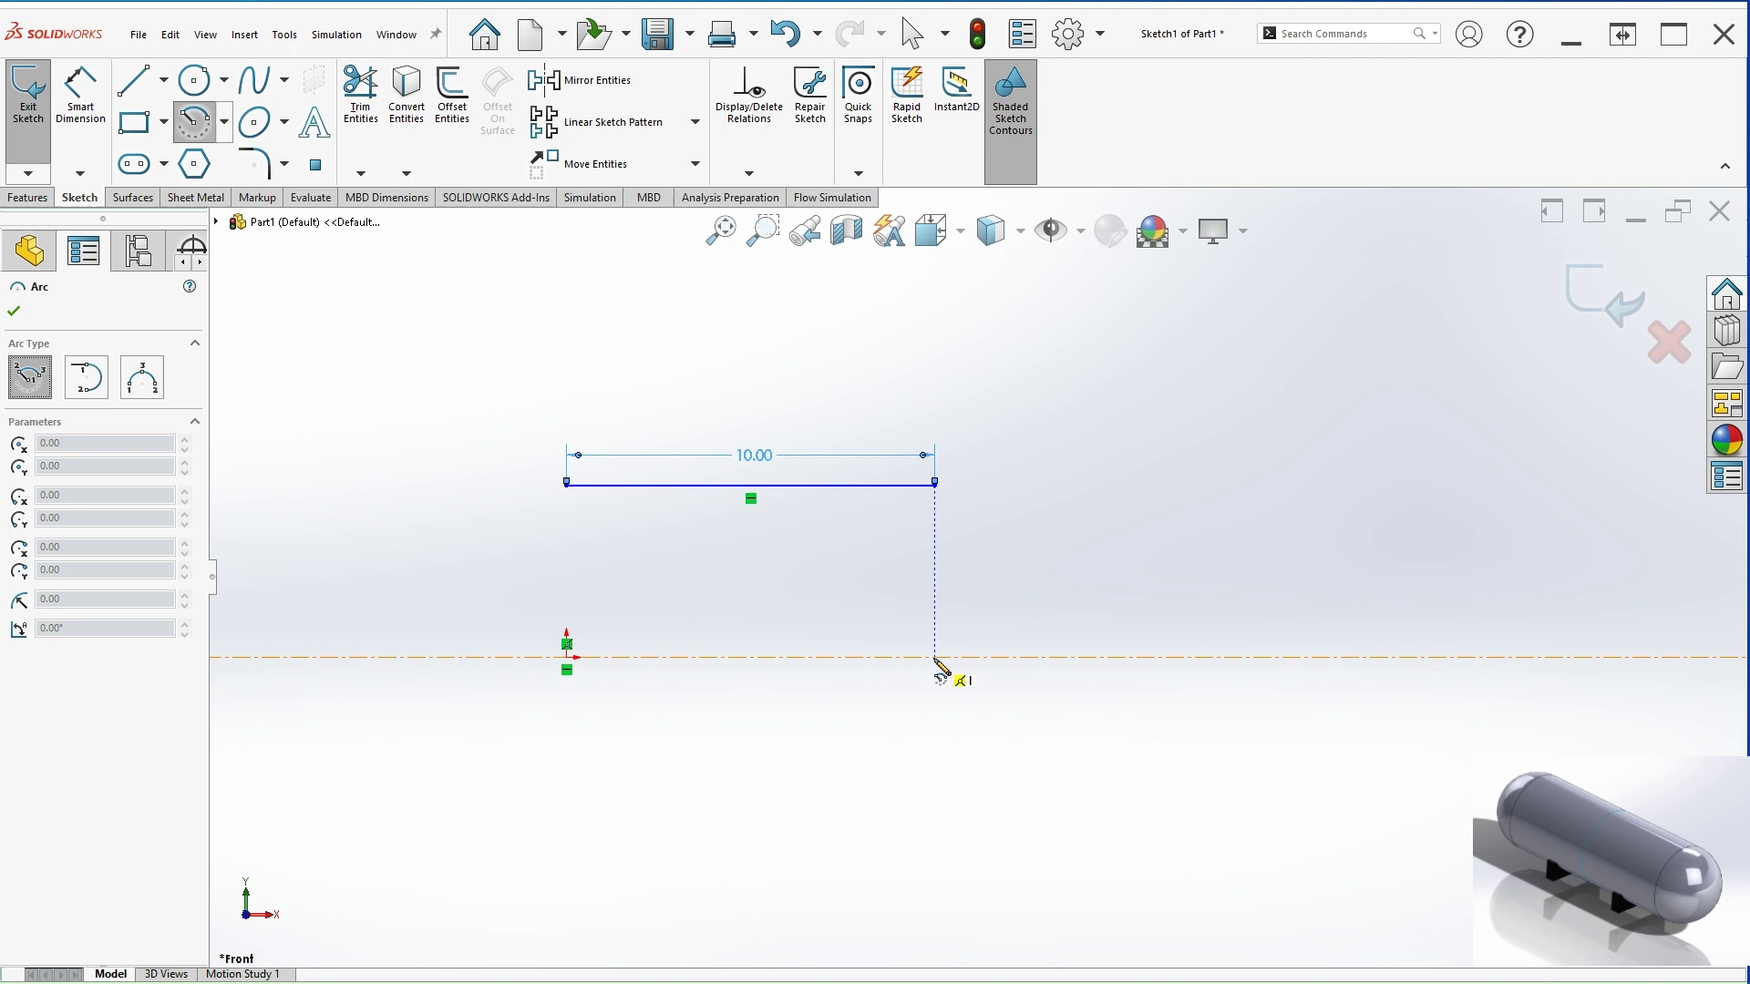
left_click(934, 658)
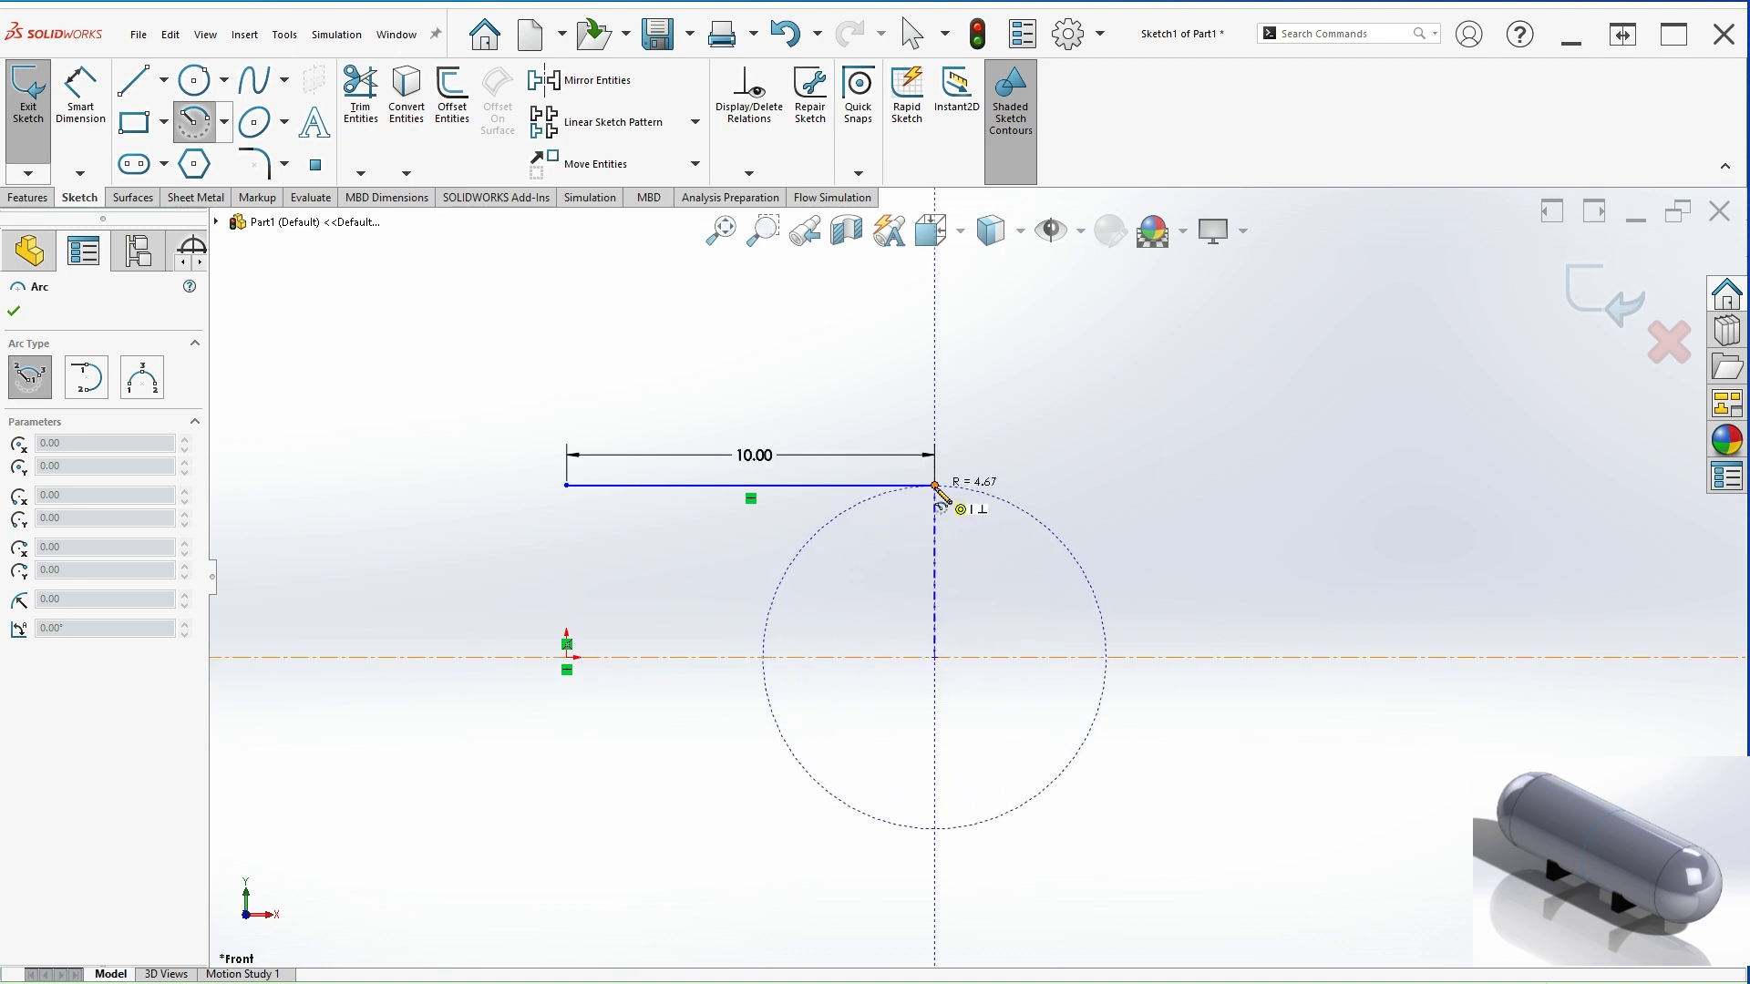
left_click(936, 487)
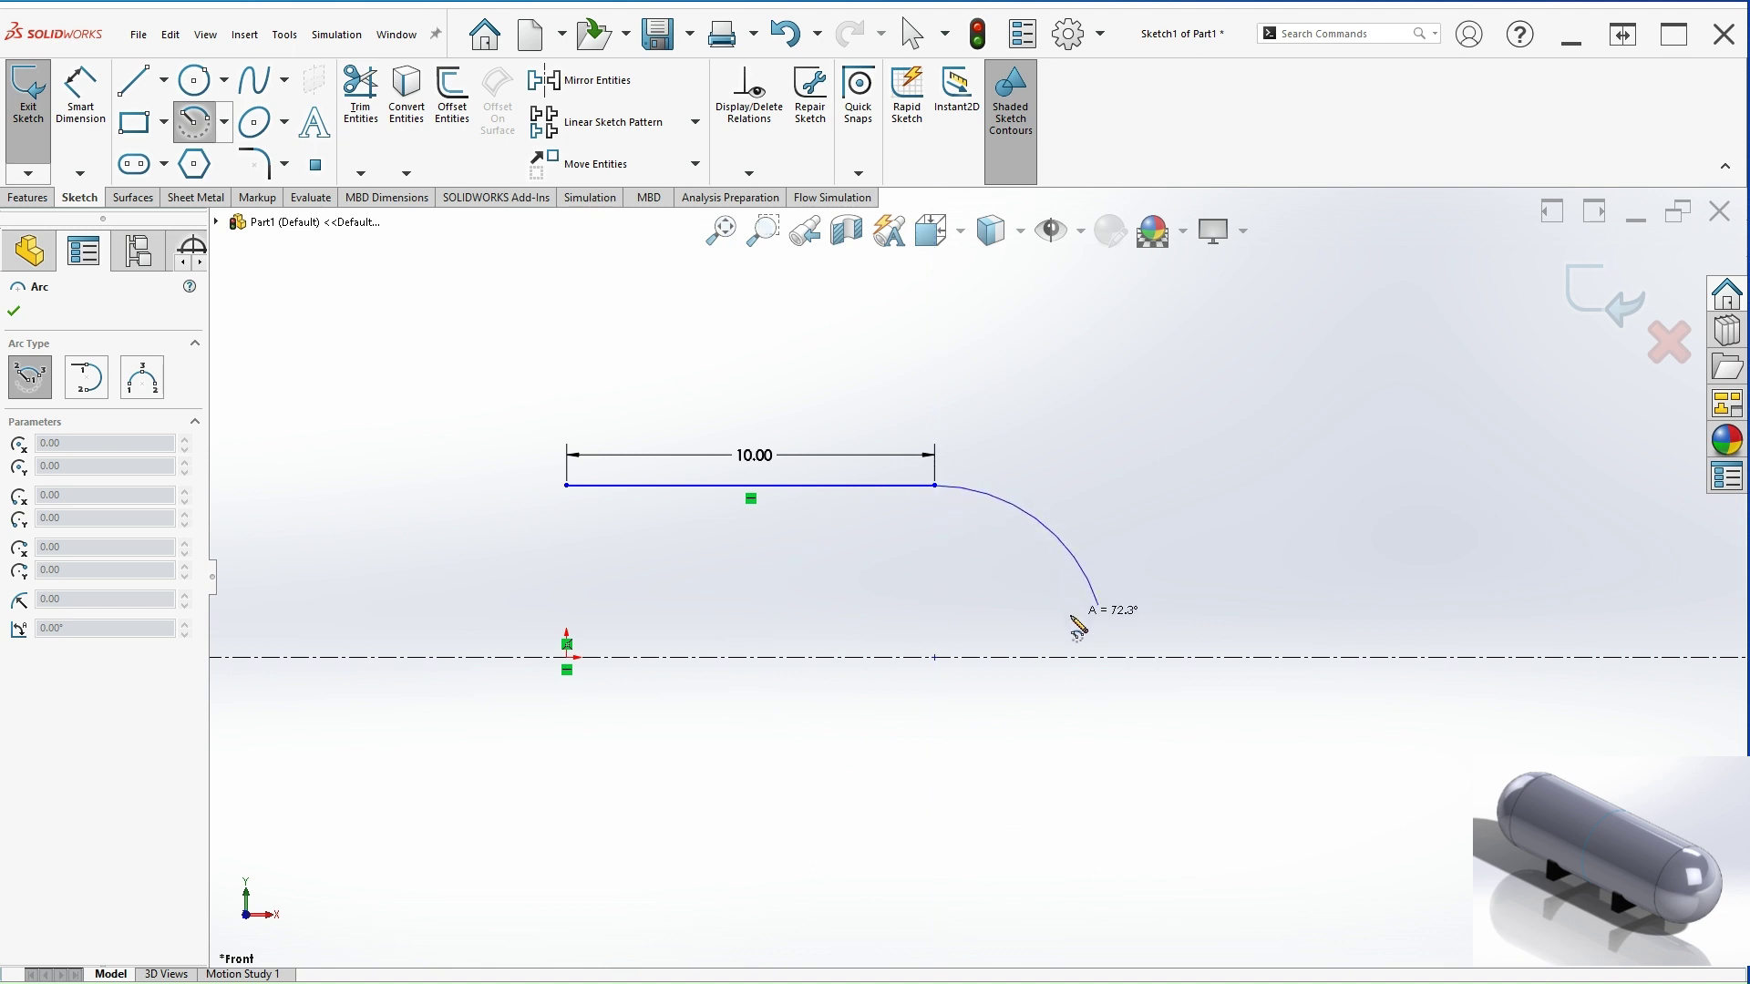
left_click(1106, 657)
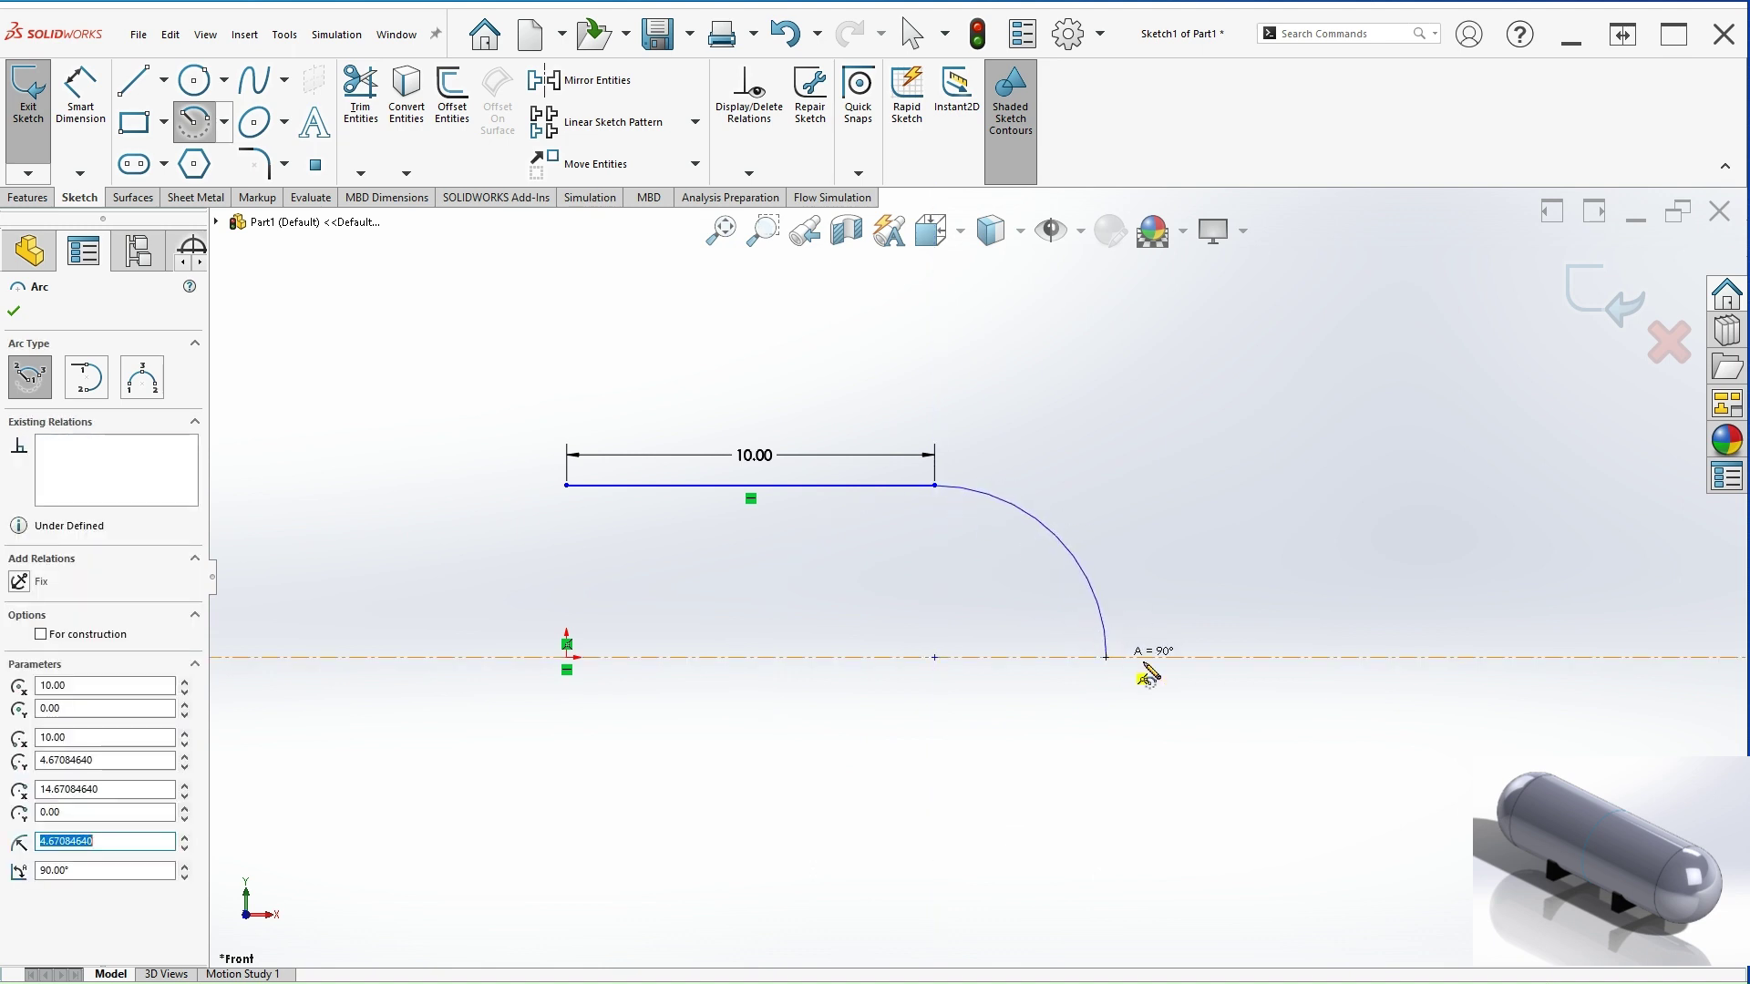
key("Escape")
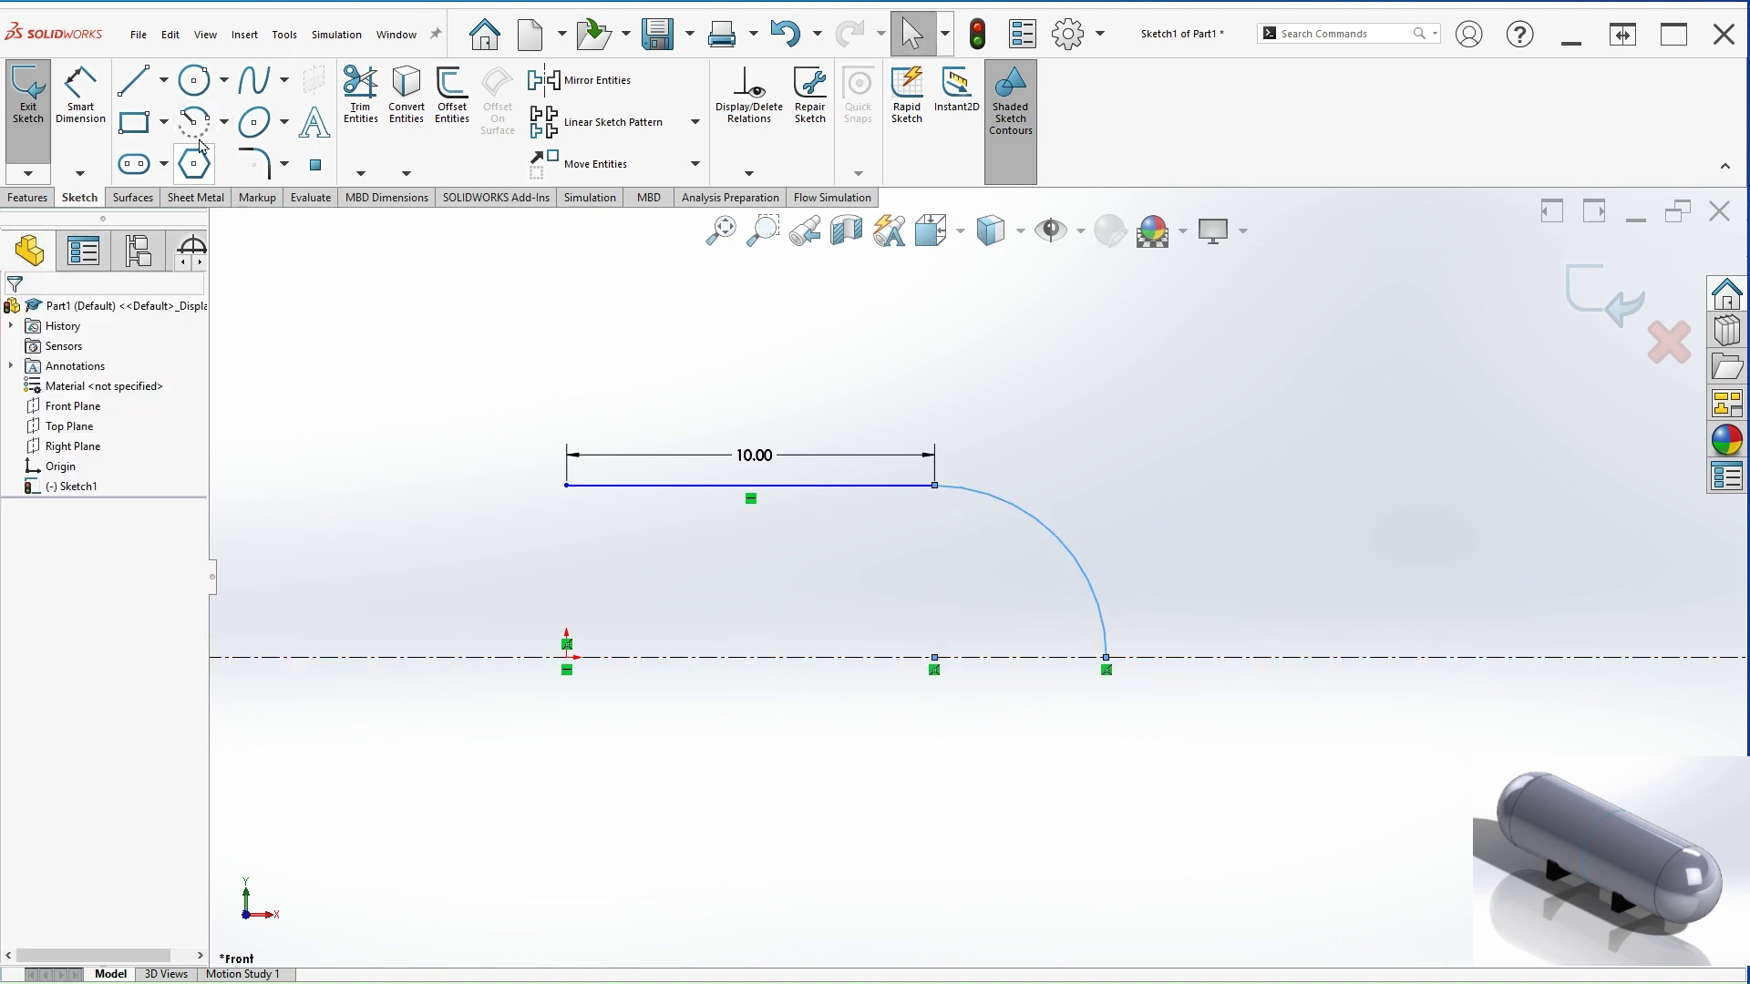
Add a circle at the arc's centre, trim, and delete the leftover circle, keeping the quarter arc.
left_click(194, 80)
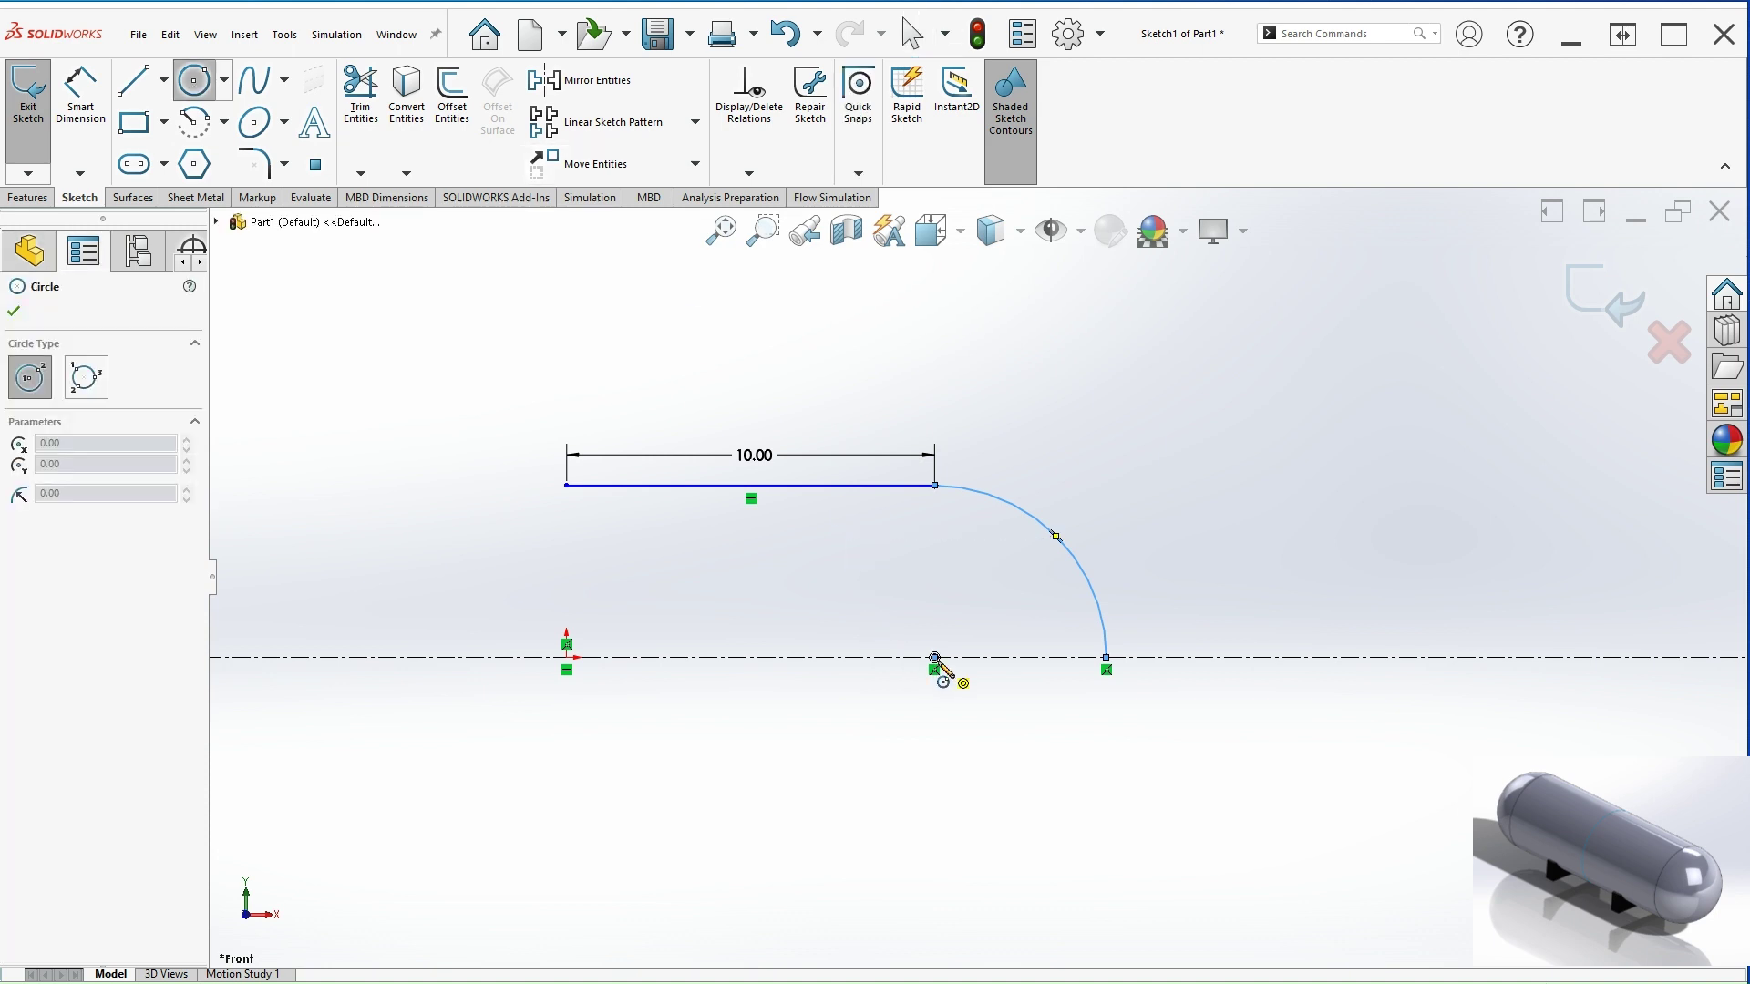
left_click(934, 657)
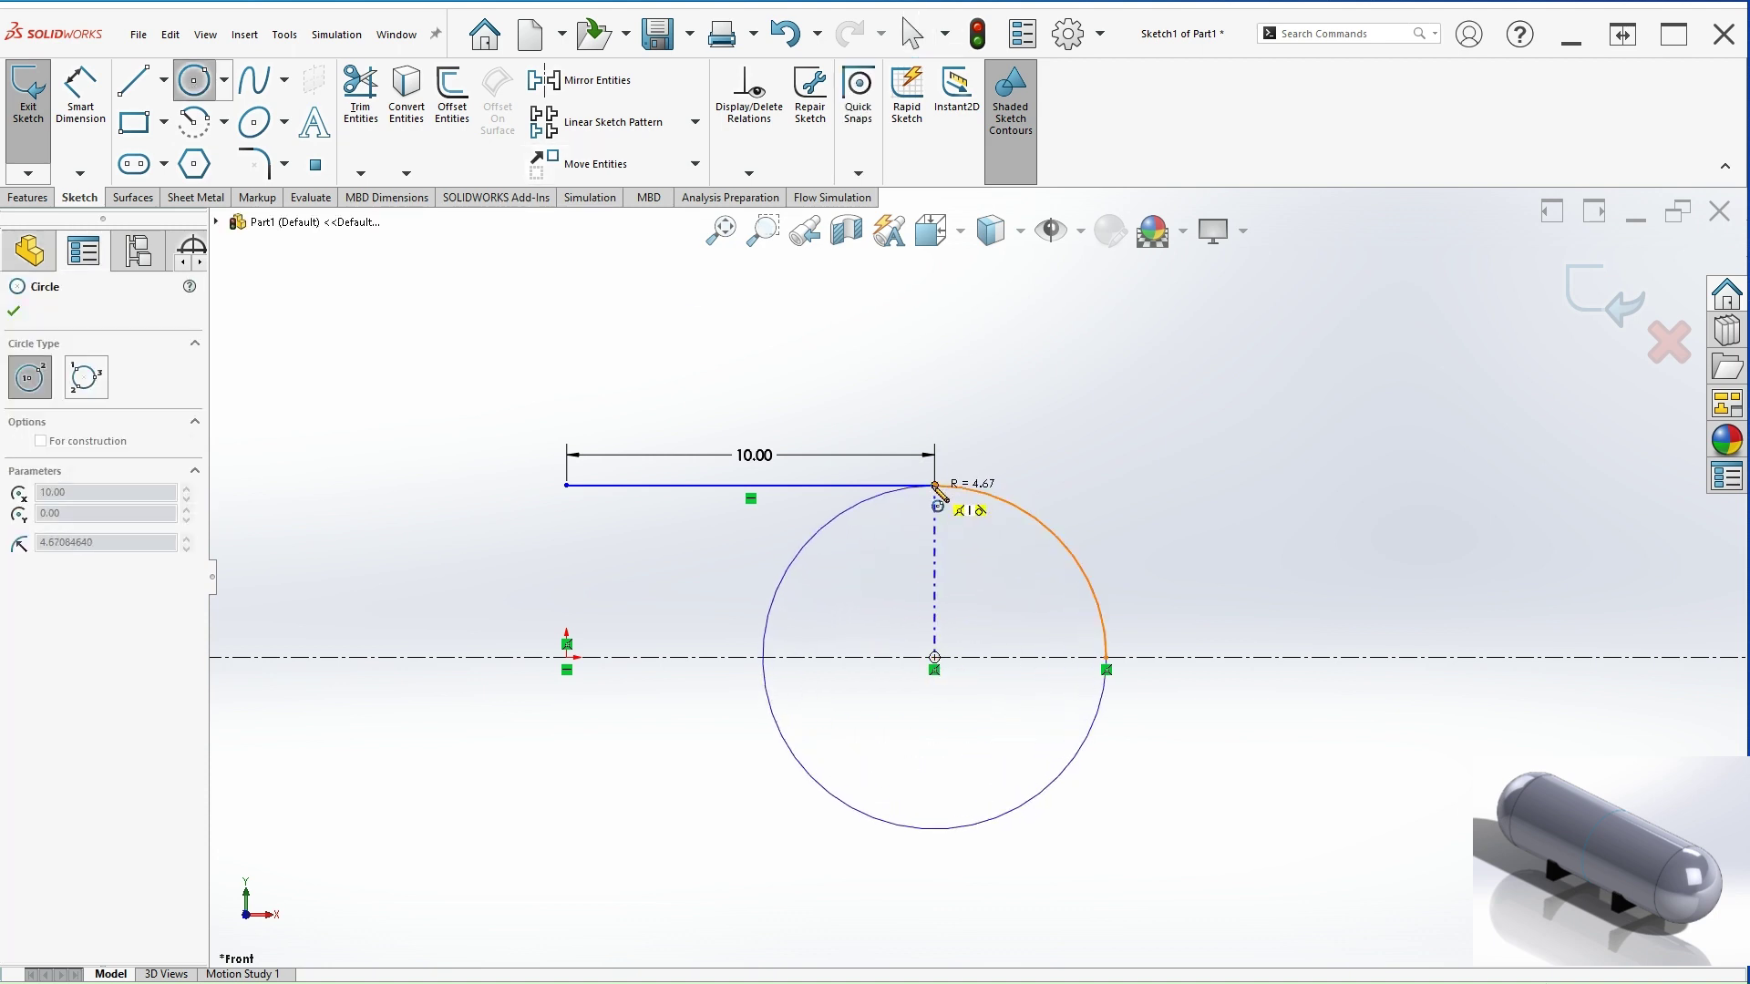
left_click(934, 486)
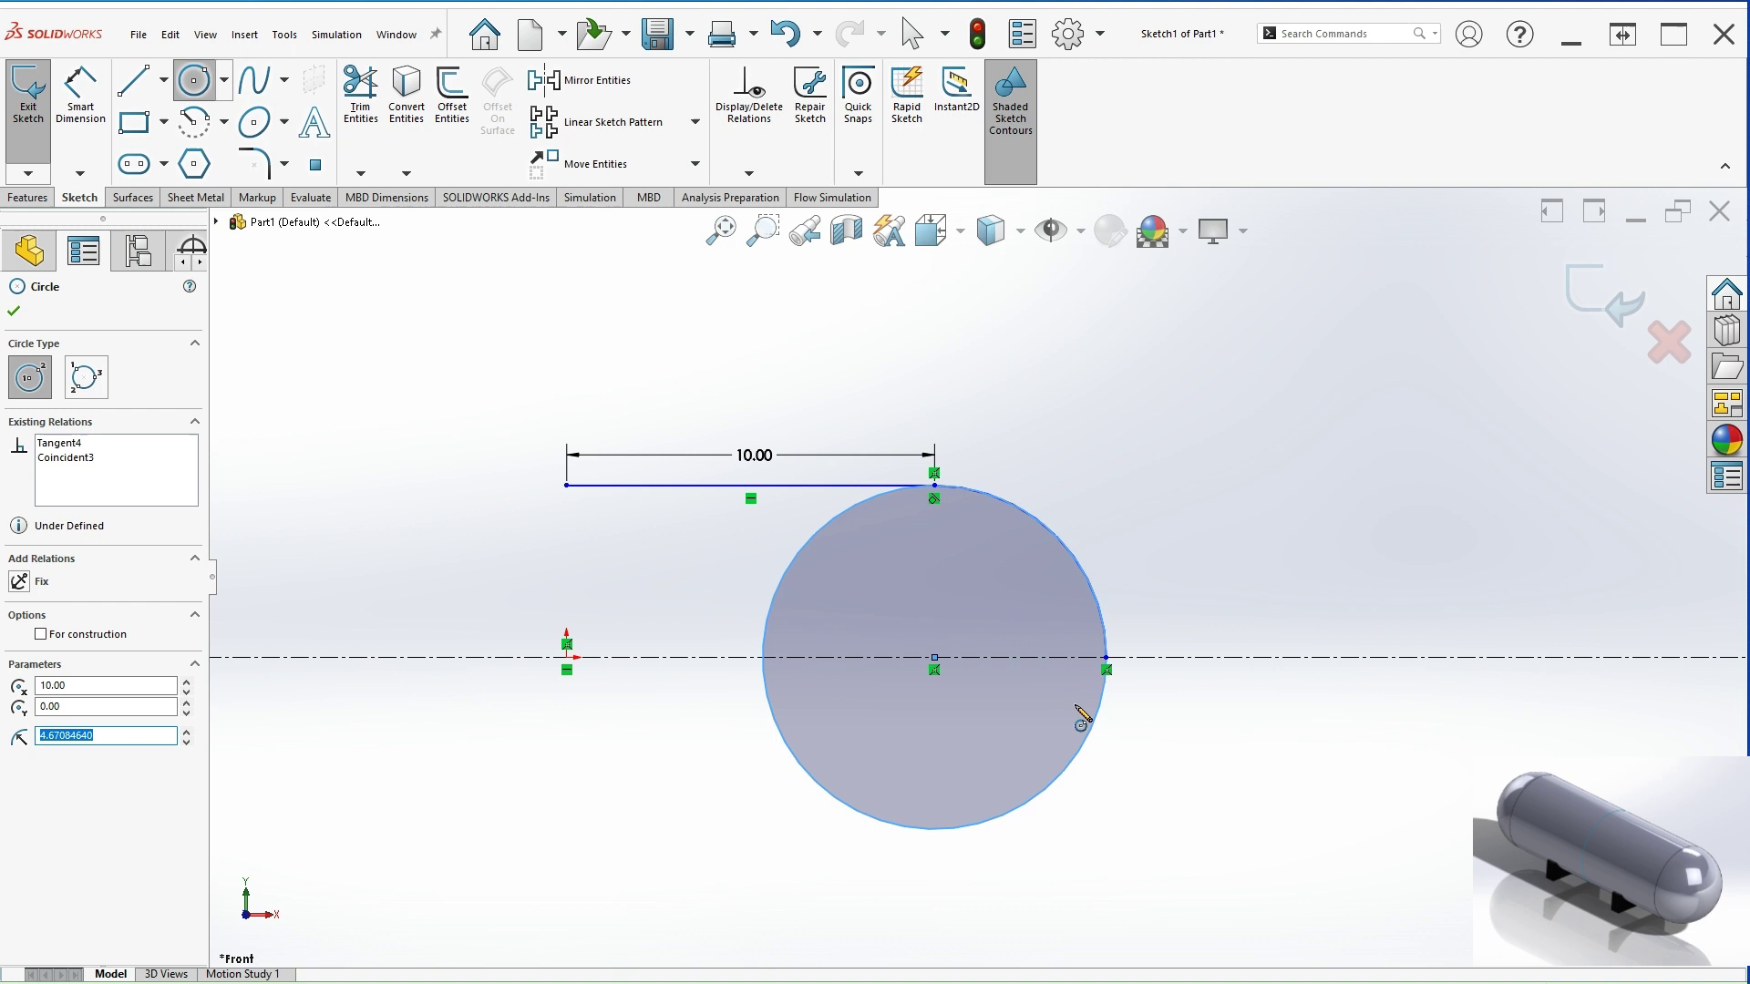
key("Escape")
left_click(360, 92)
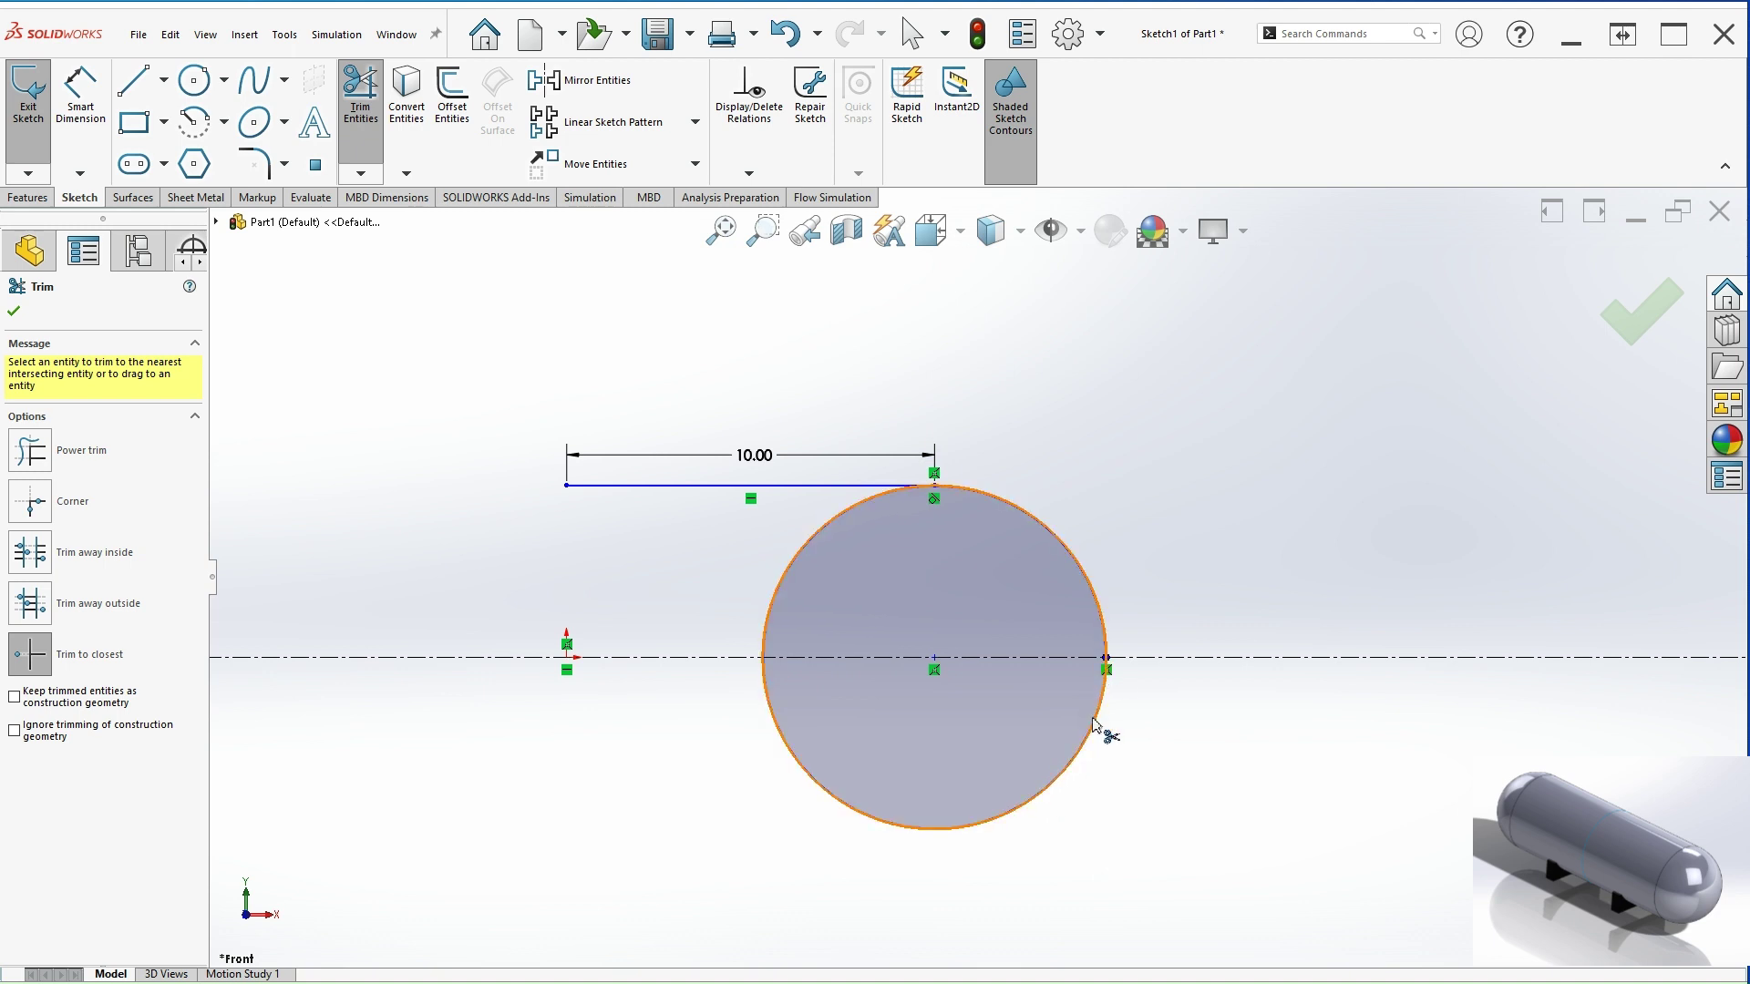
key("Escape")
left_click(1090, 750)
key("Delete")
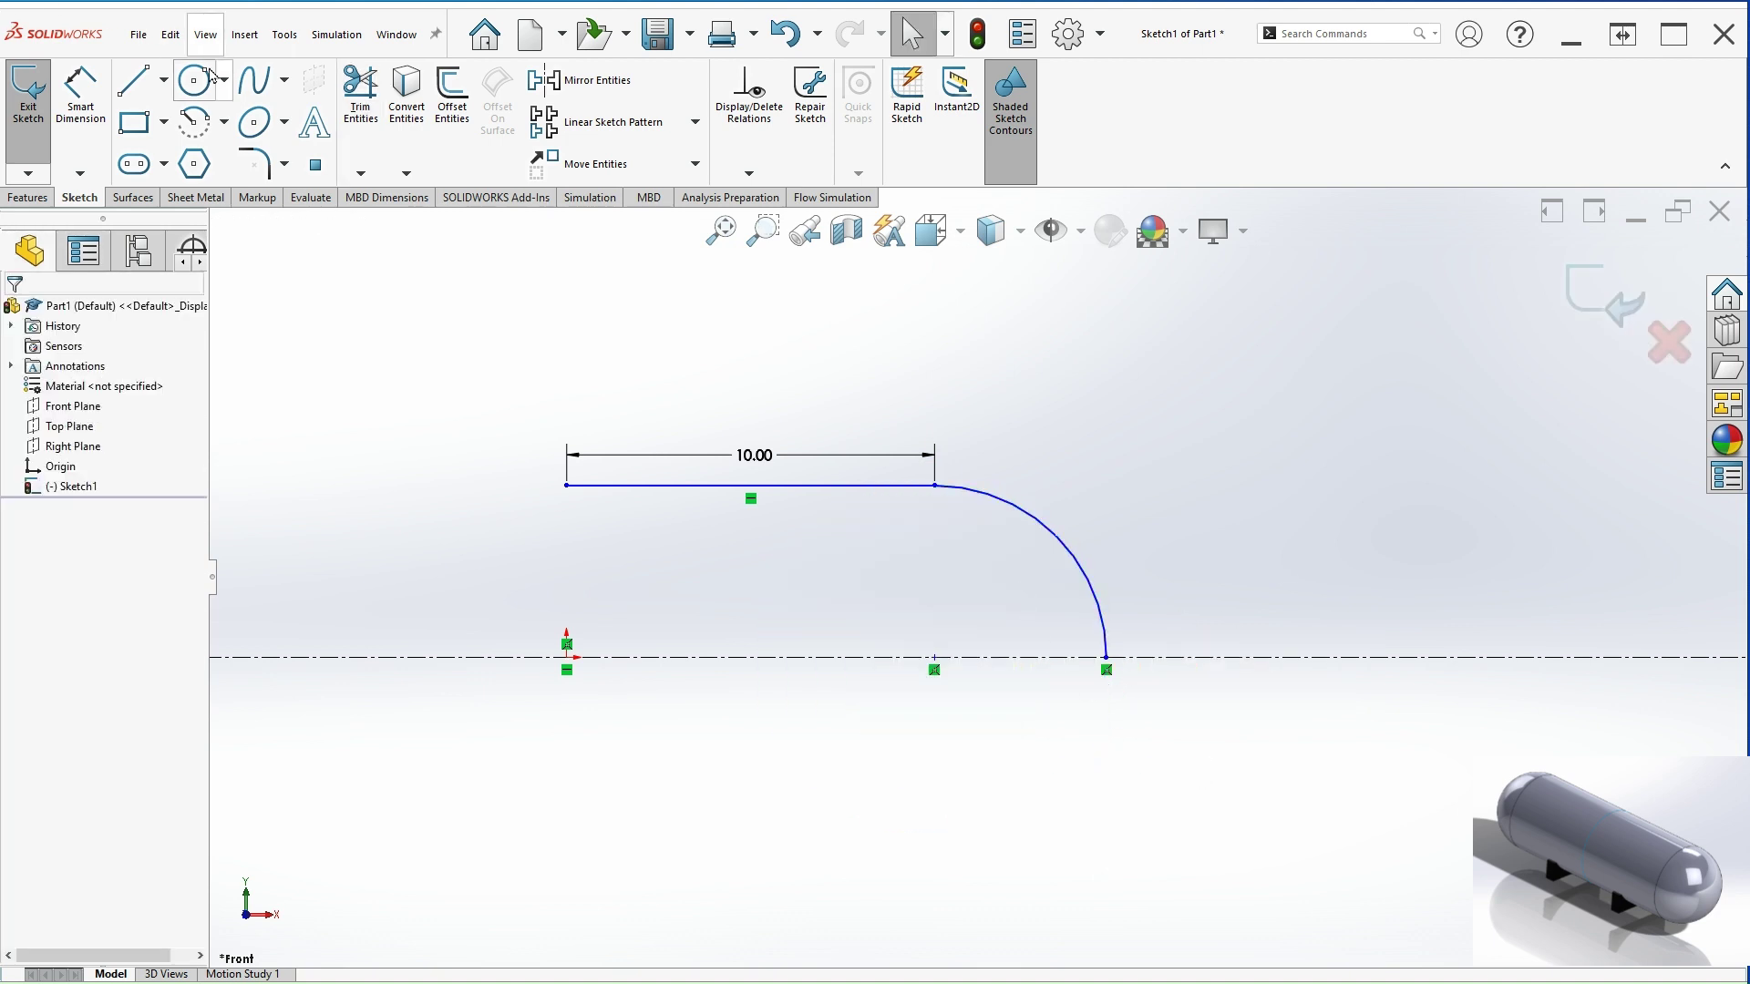
Dimension the arc radius to R4.00 and the top line 4.00 above the centerline.
left_click(80, 91)
left_click(1097, 528)
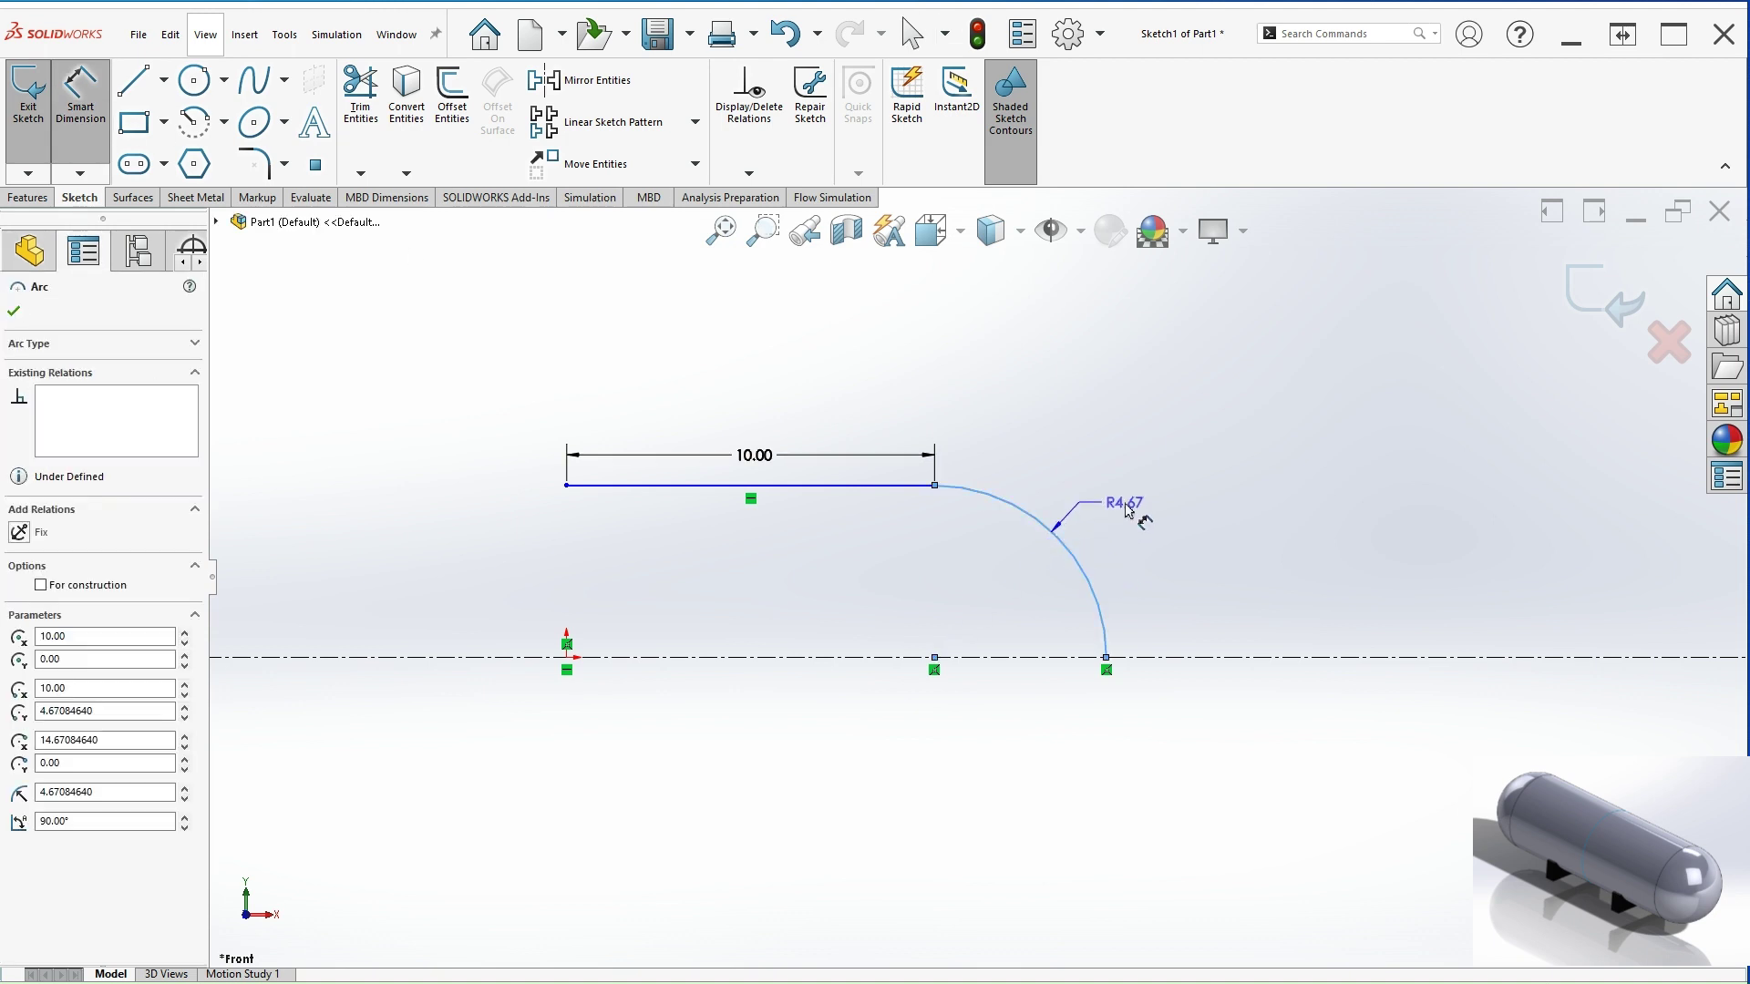
left_click(1203, 527)
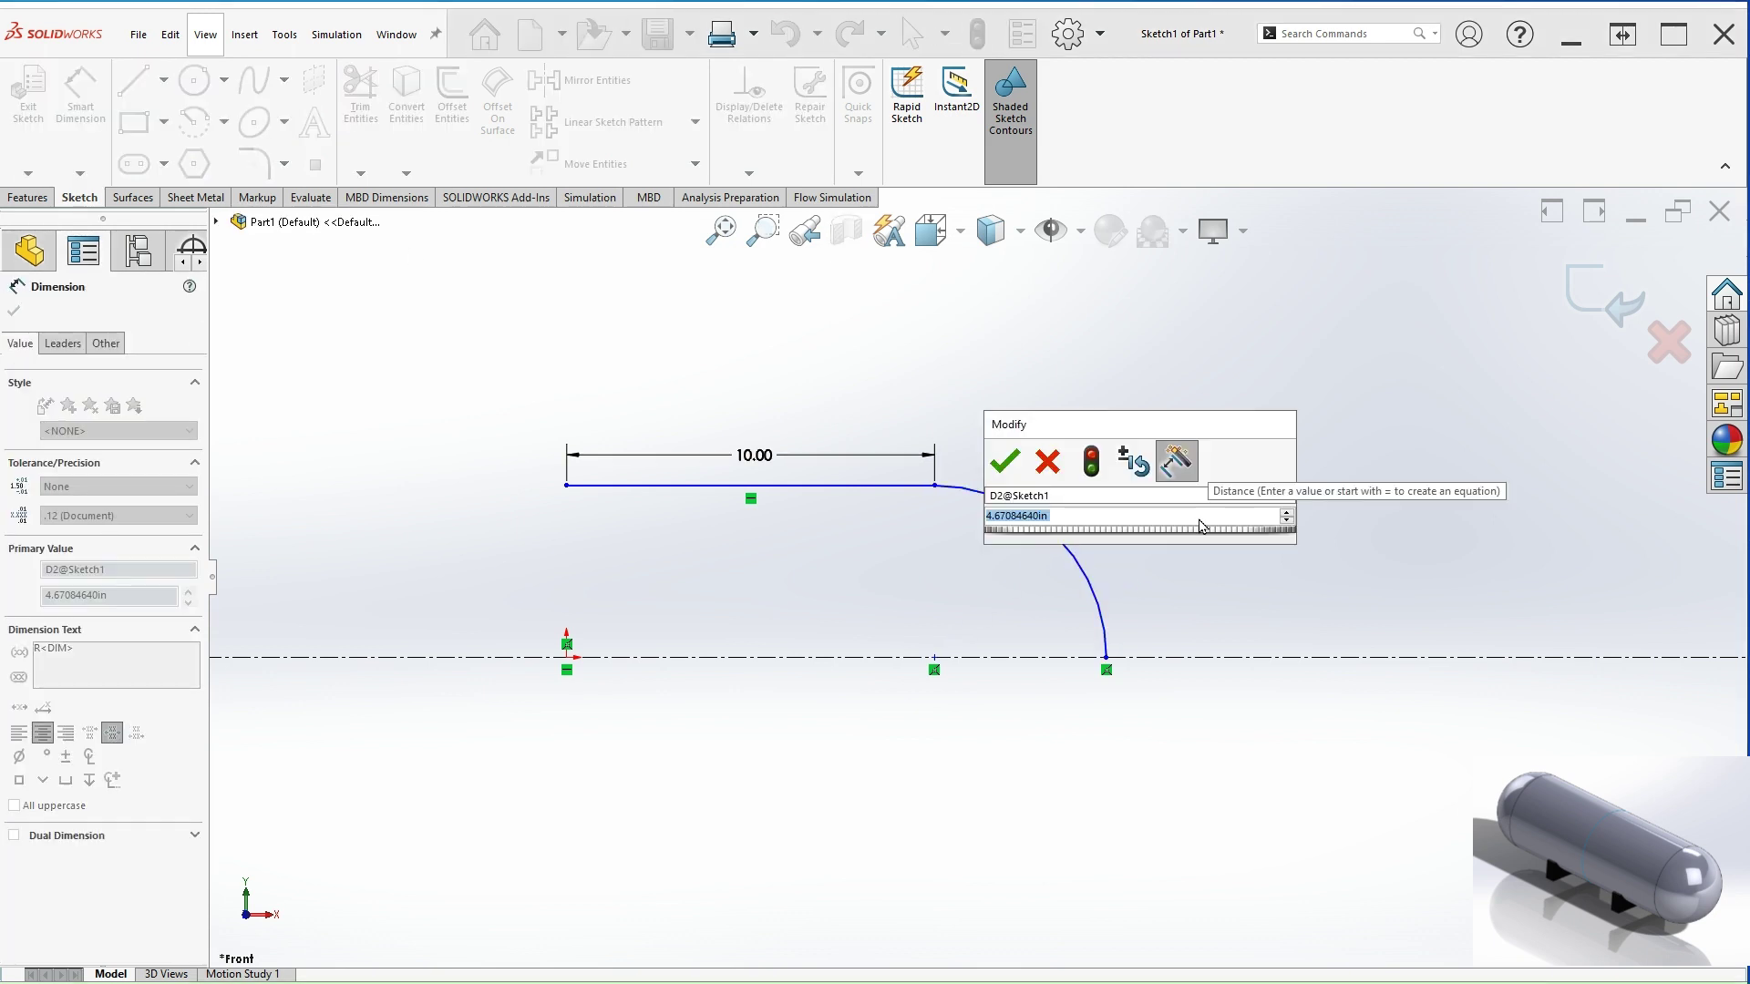
type("4")
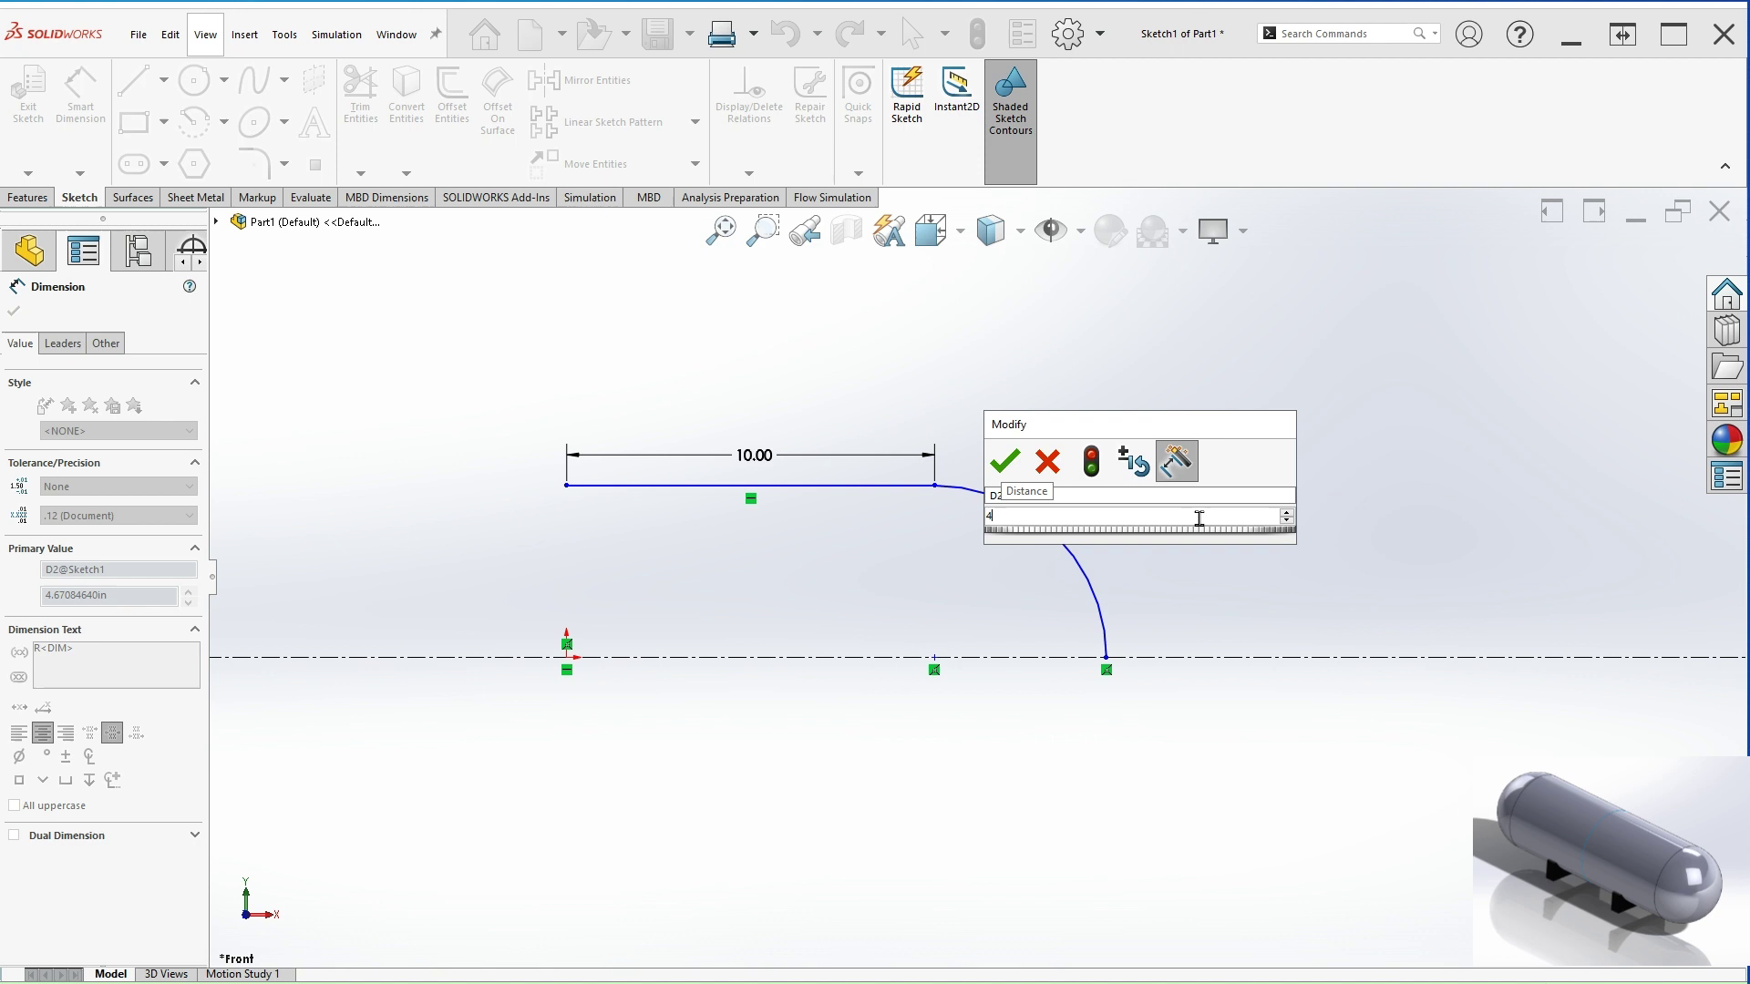
key("Return")
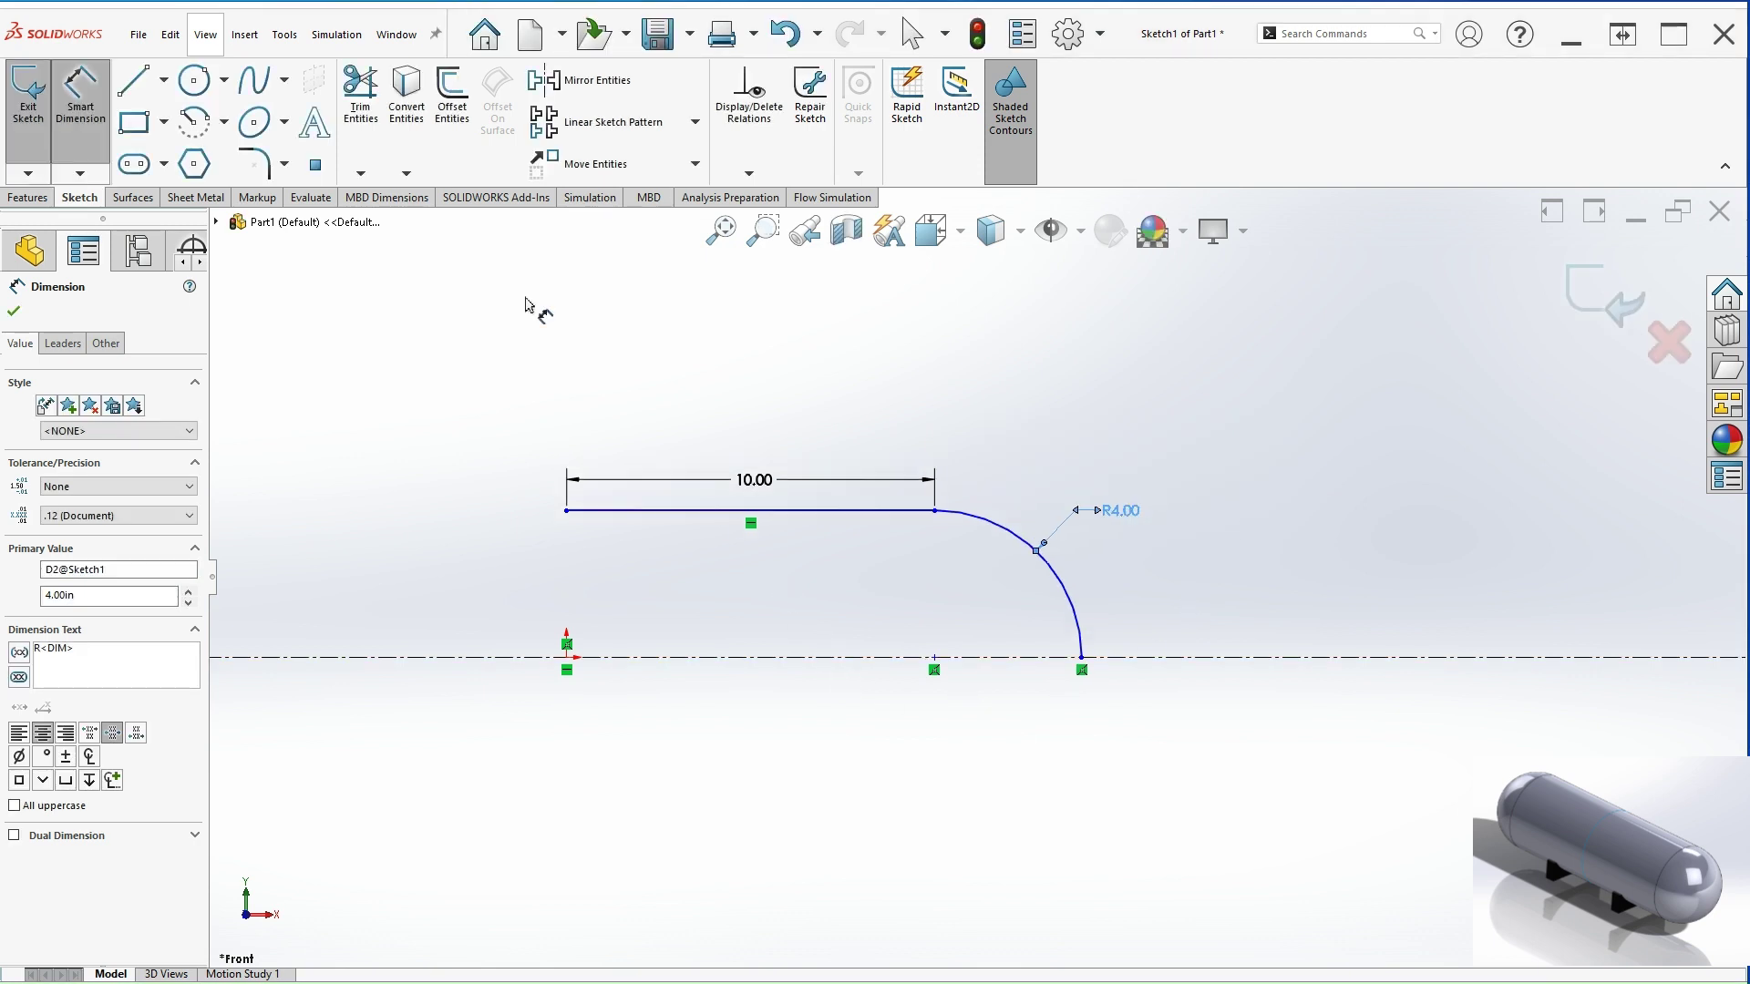
left_click(788, 549)
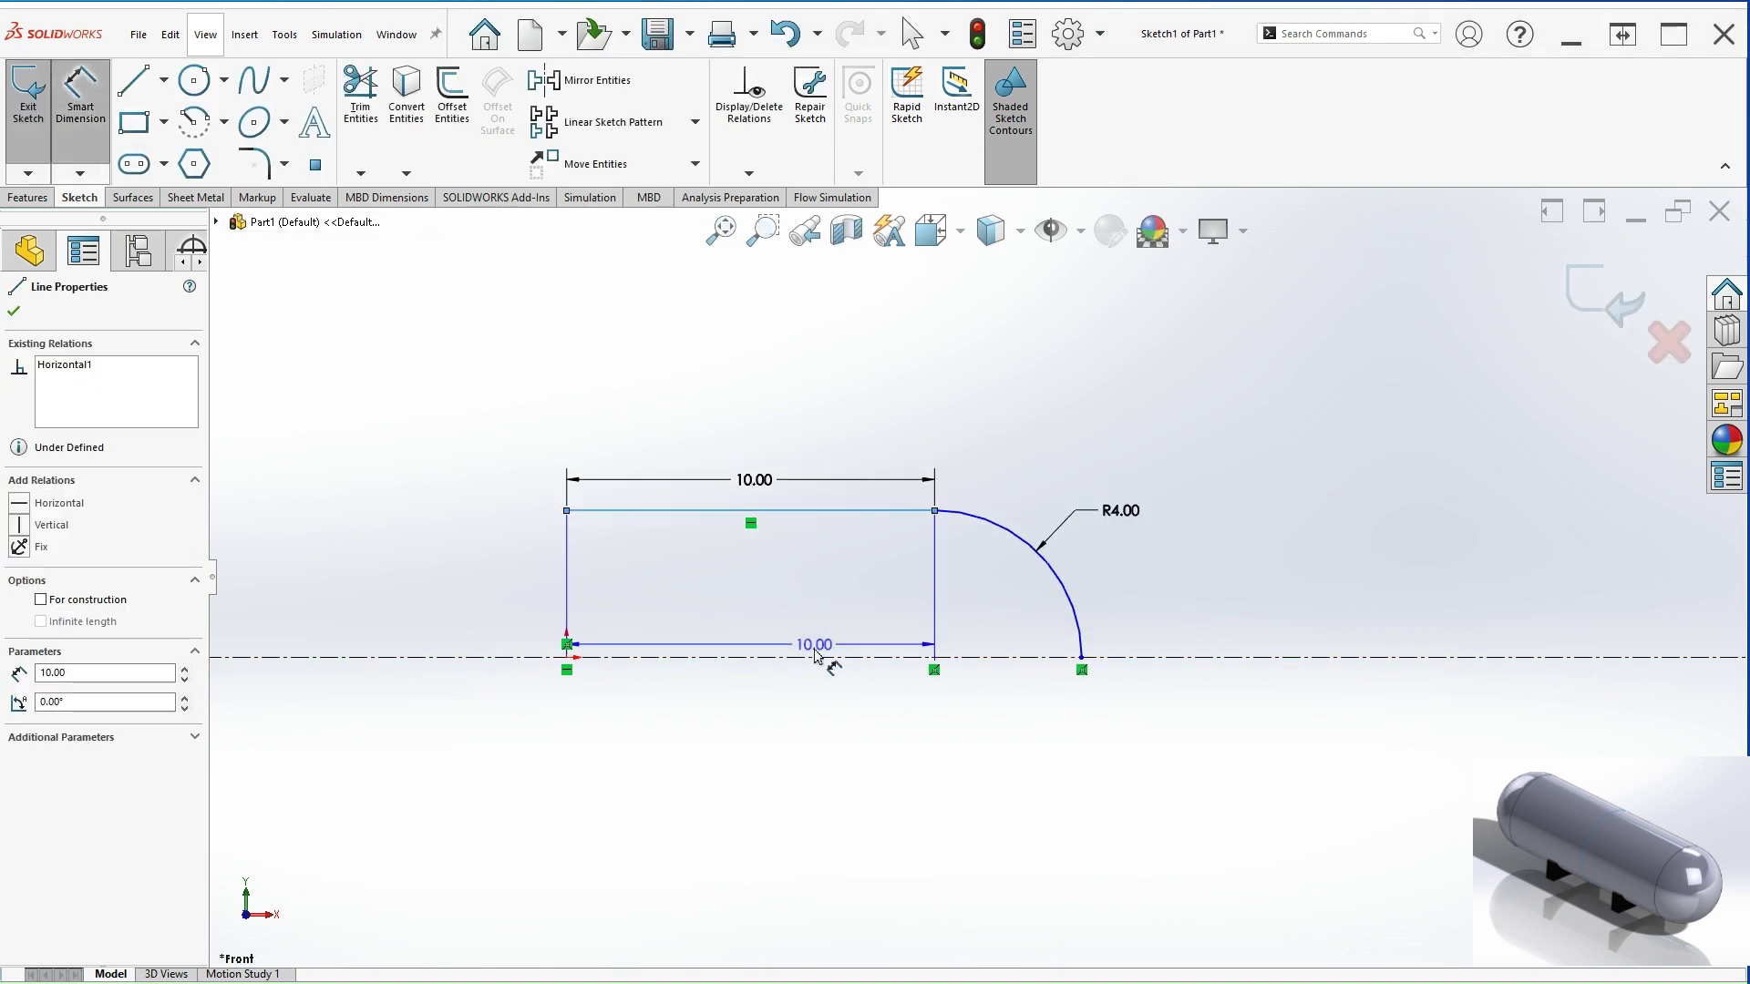
left_click(821, 656)
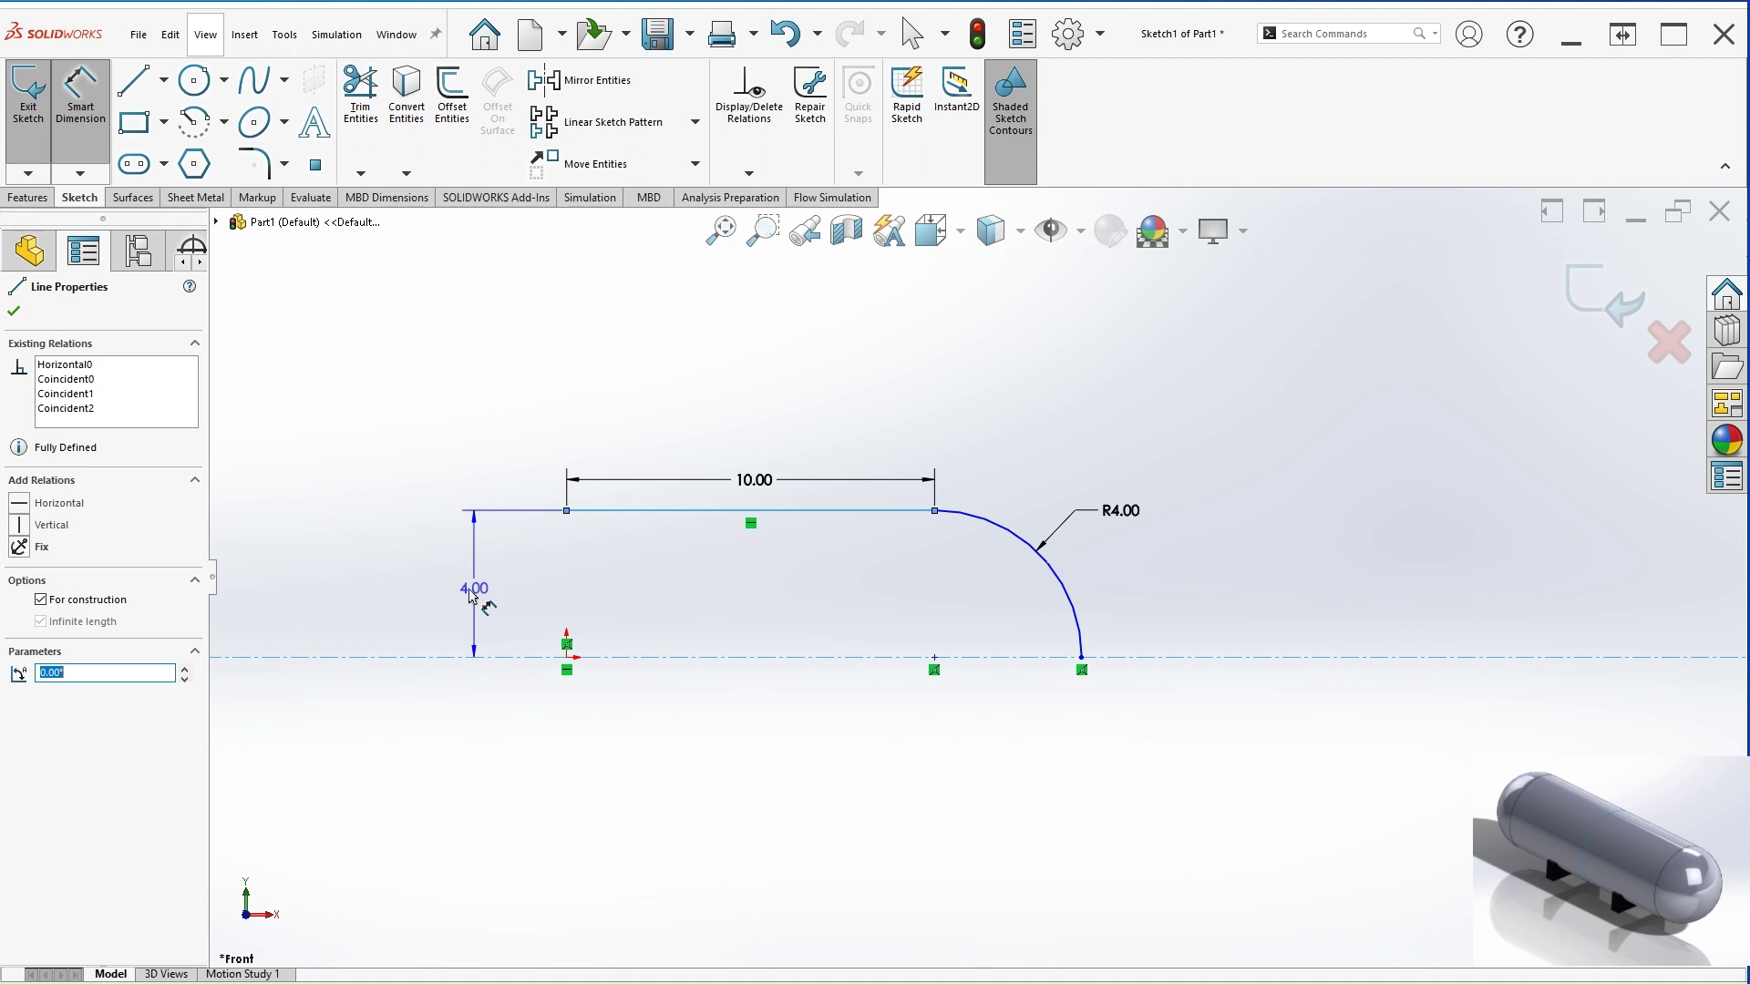
left_click(461, 594)
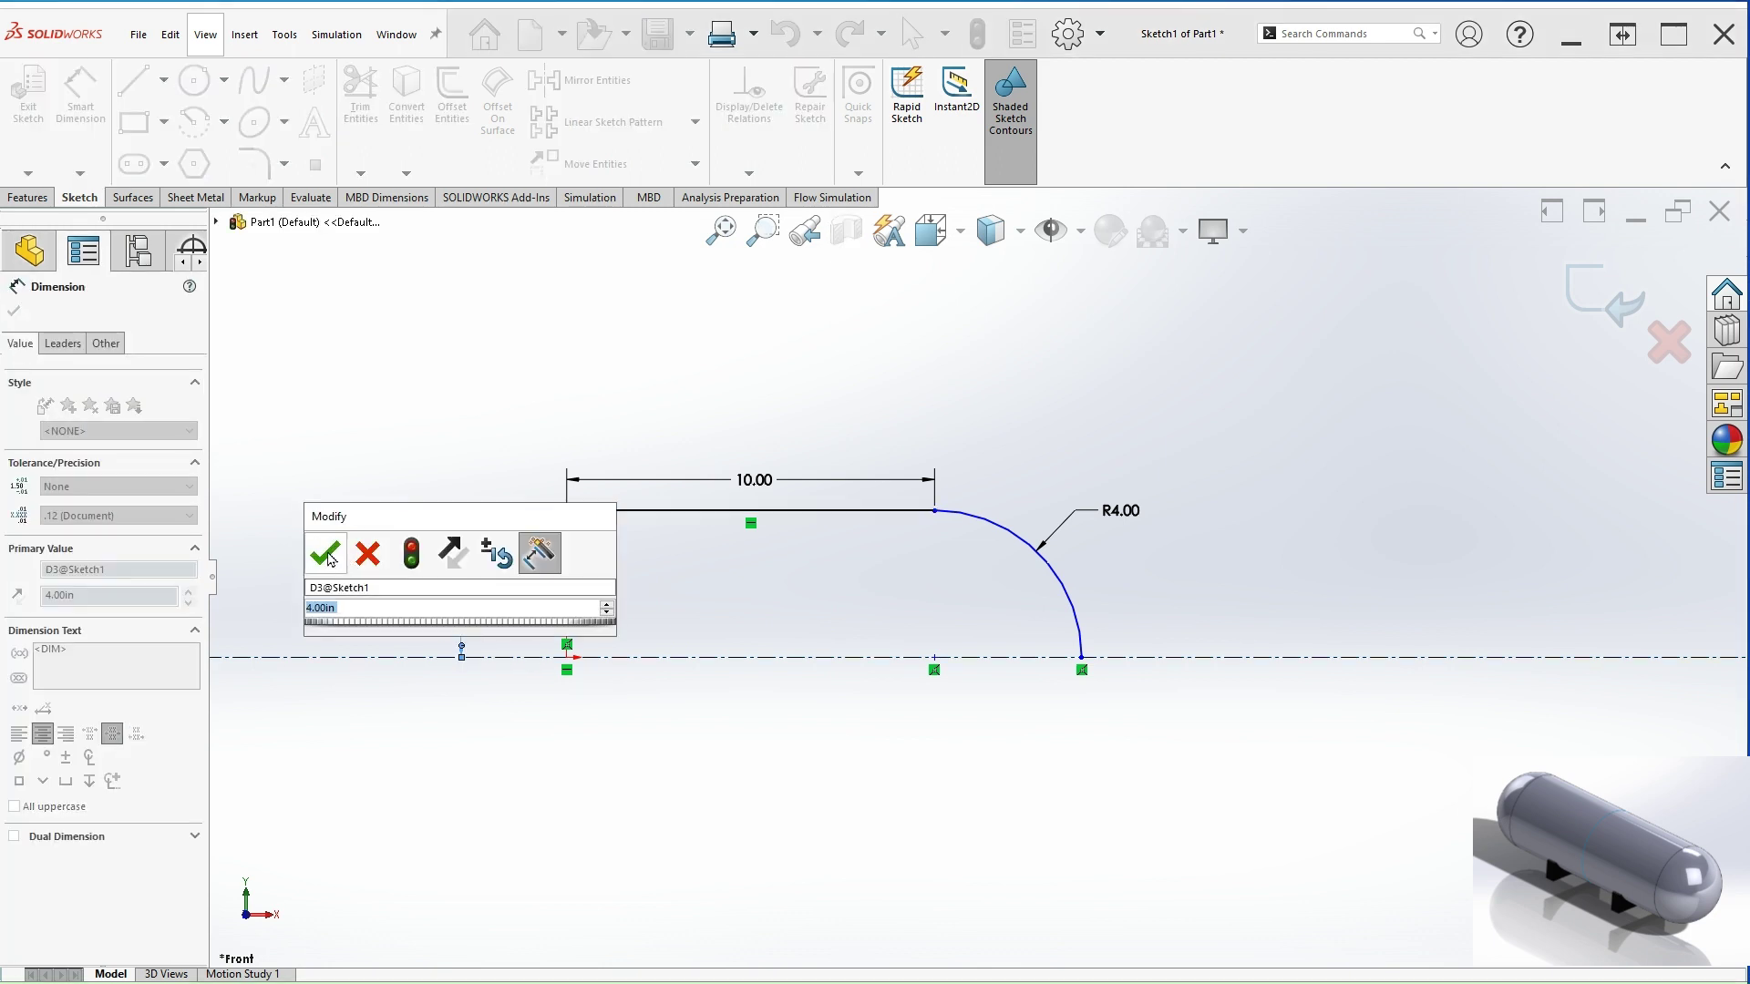
left_click(324, 552)
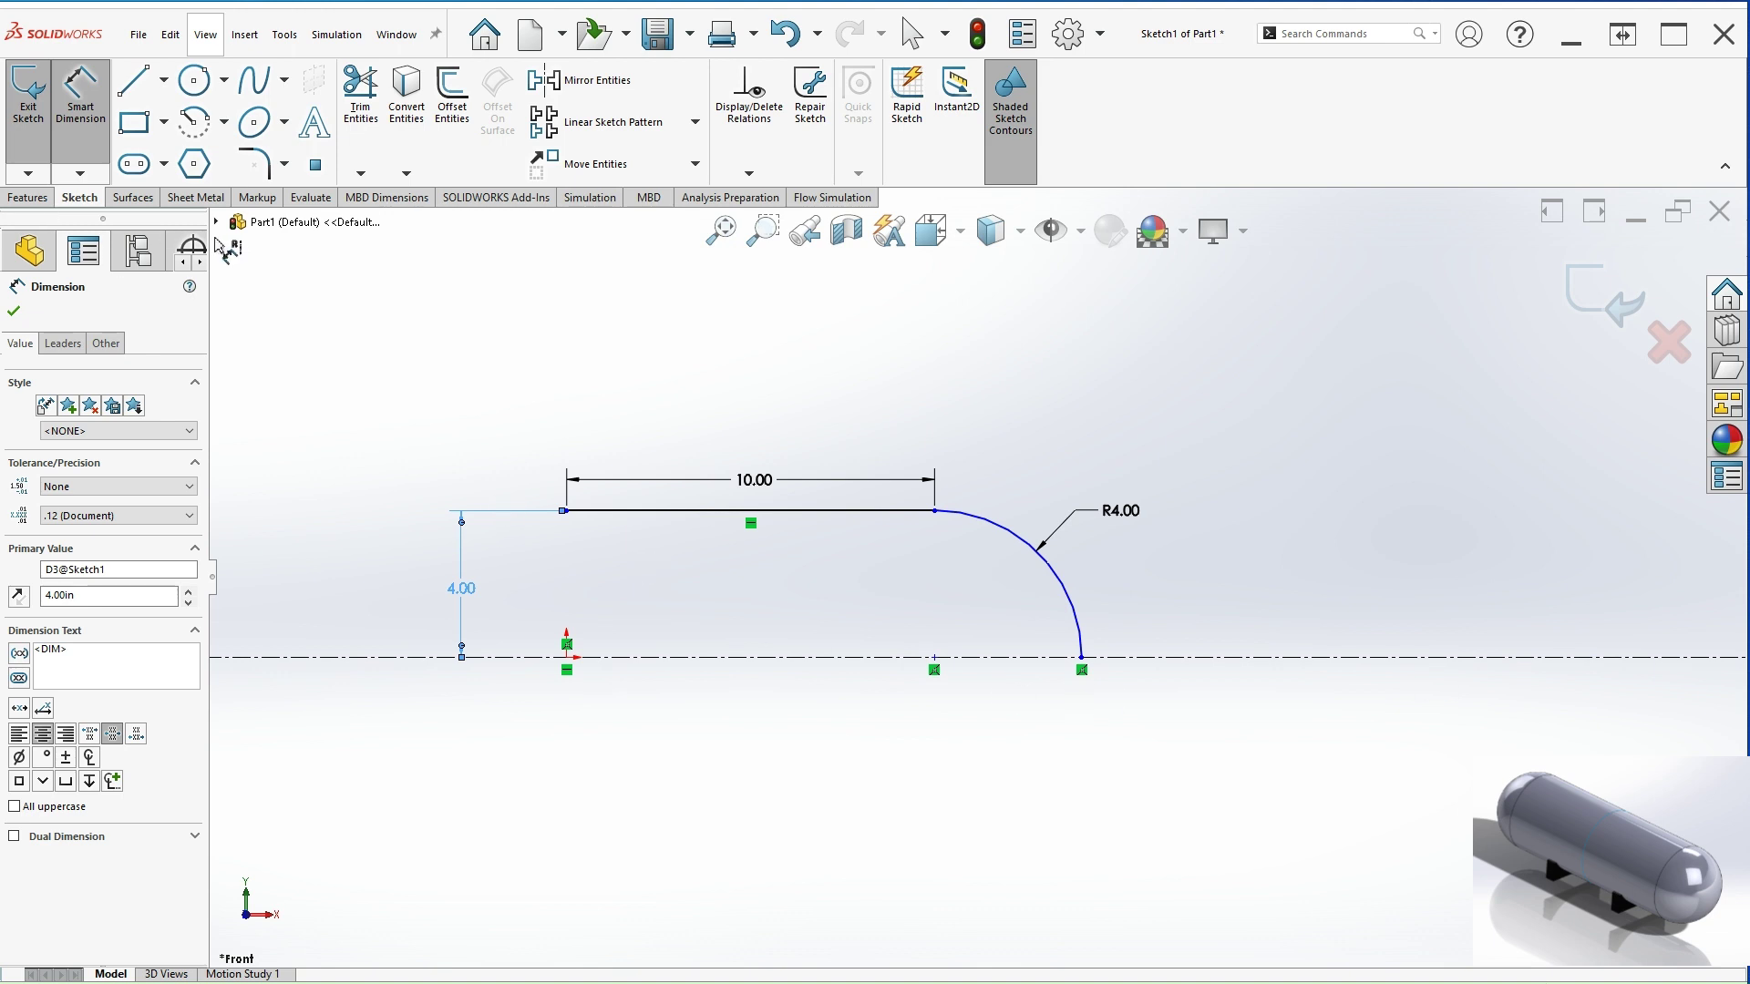
key("Escape")
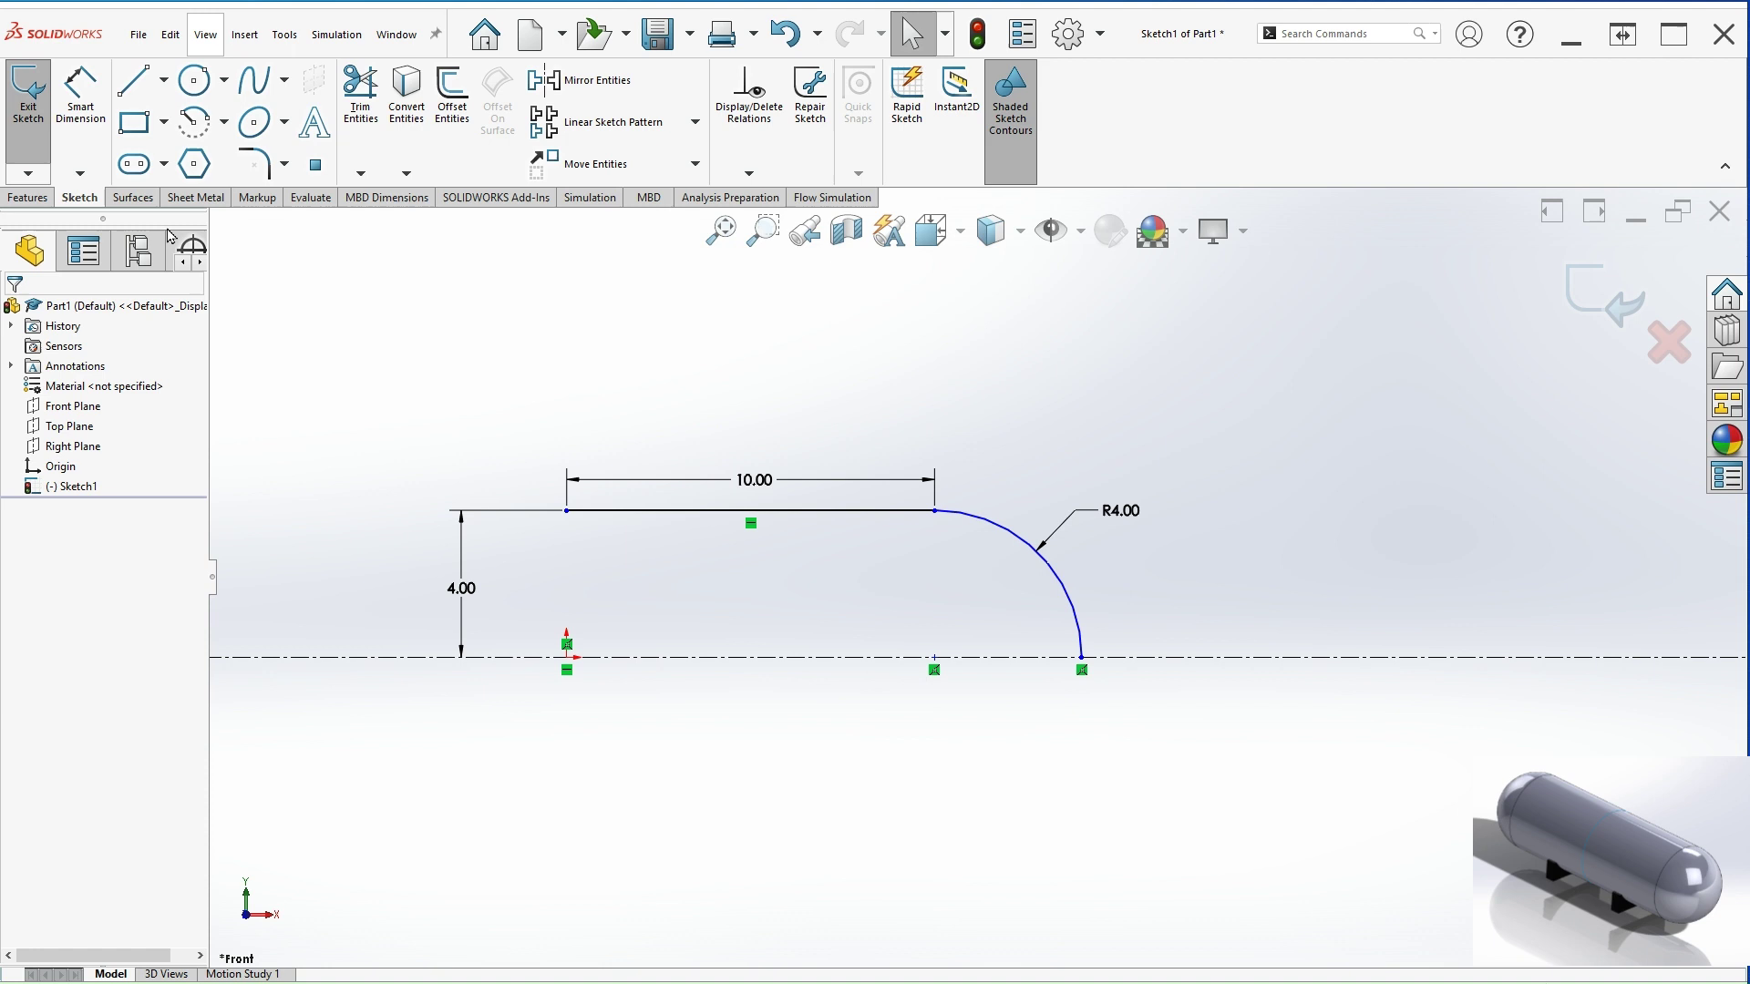
Create Surface-Revolve1 by revolving the line-and-arc profile 90° about the centerline.
left_click(133, 198)
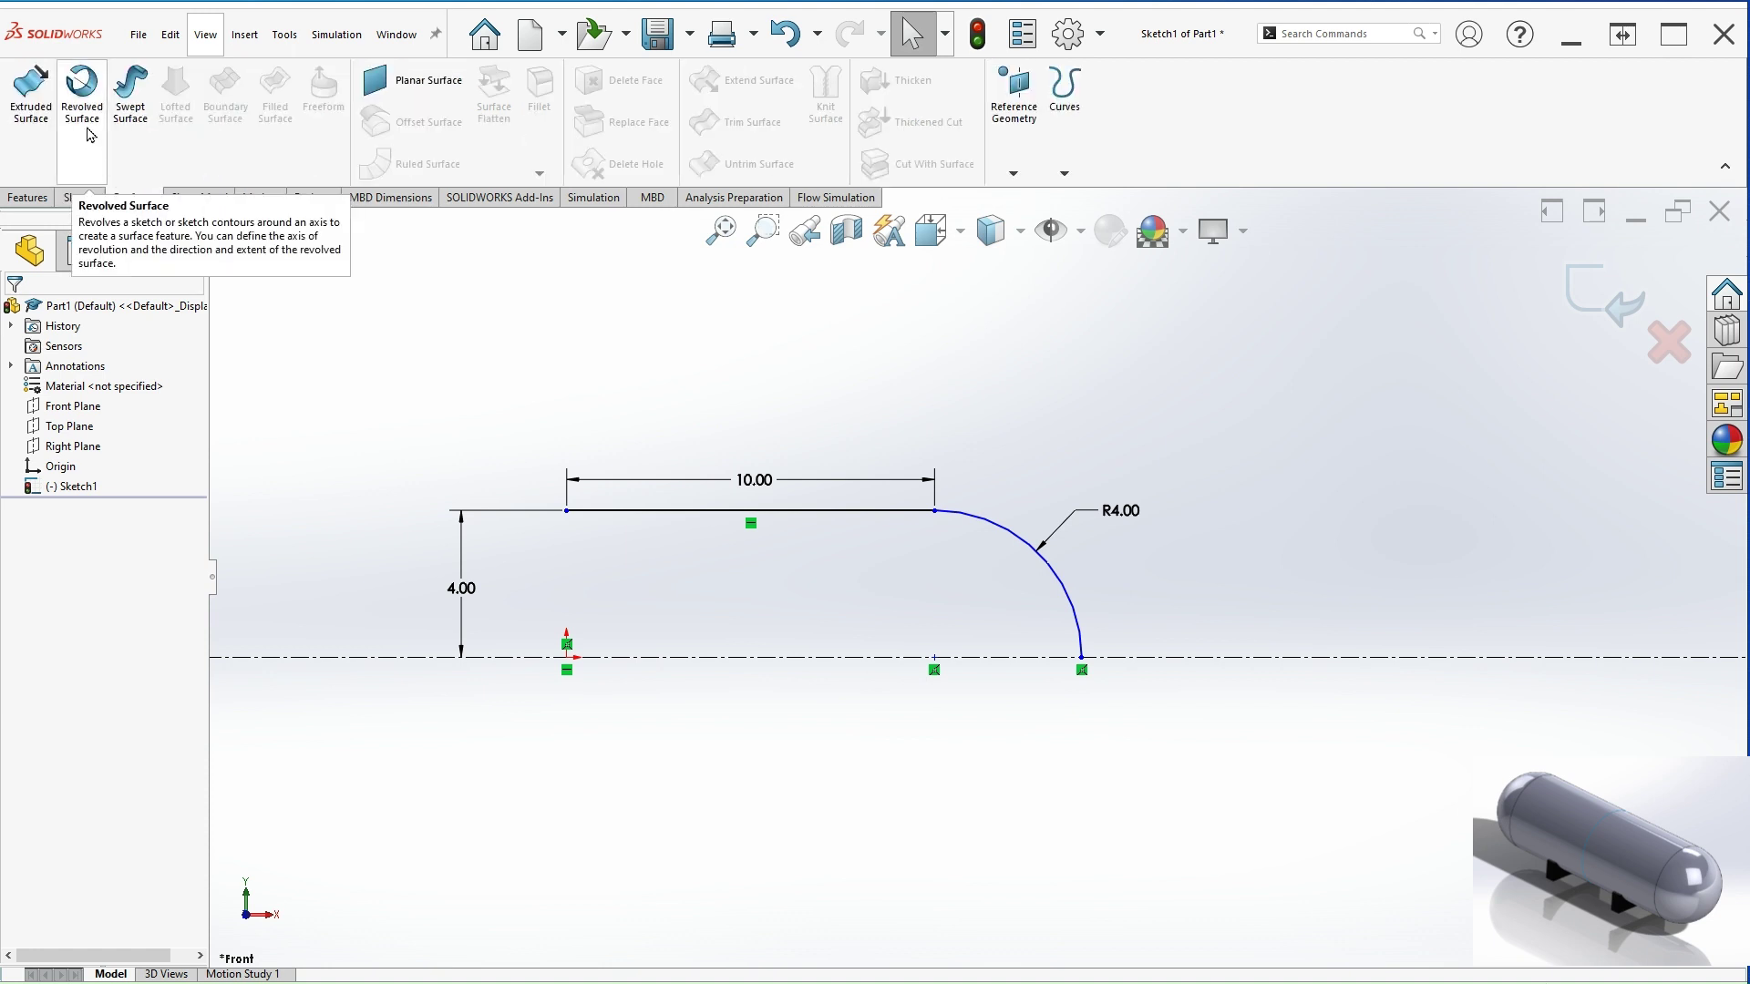
left_click(82, 96)
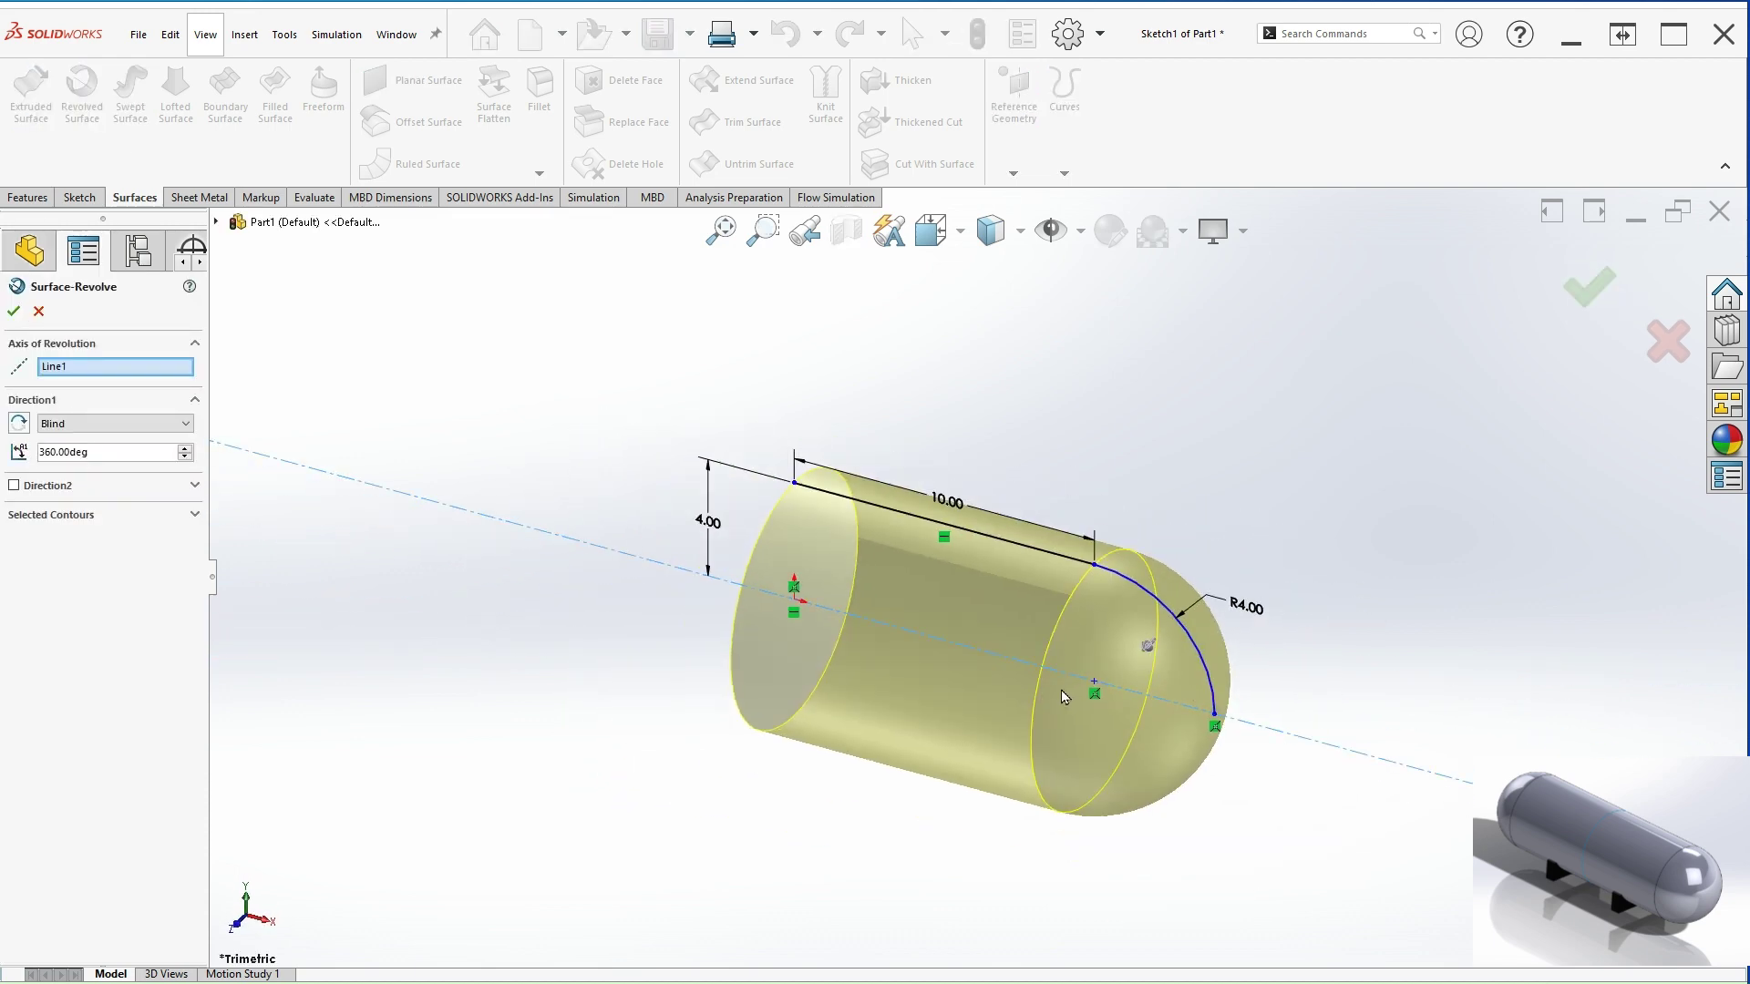
middle_click_drag(1266, 707, 1008, 648)
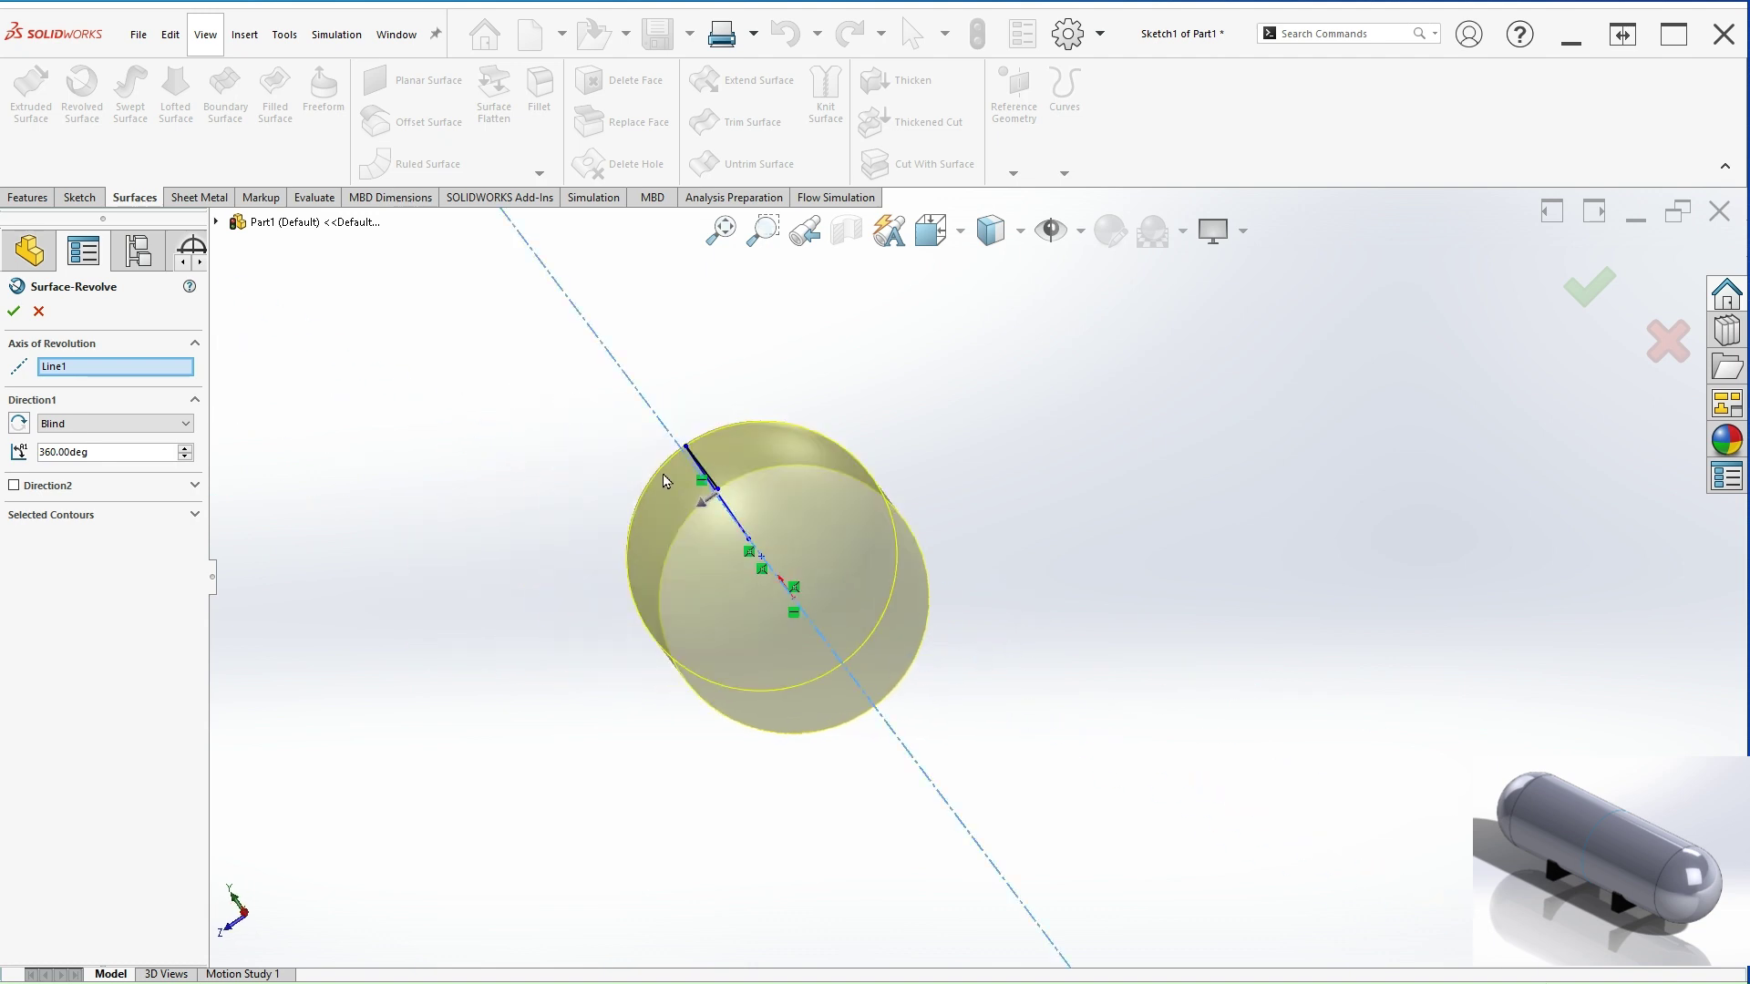
middle_click_drag(679, 485, 820, 428)
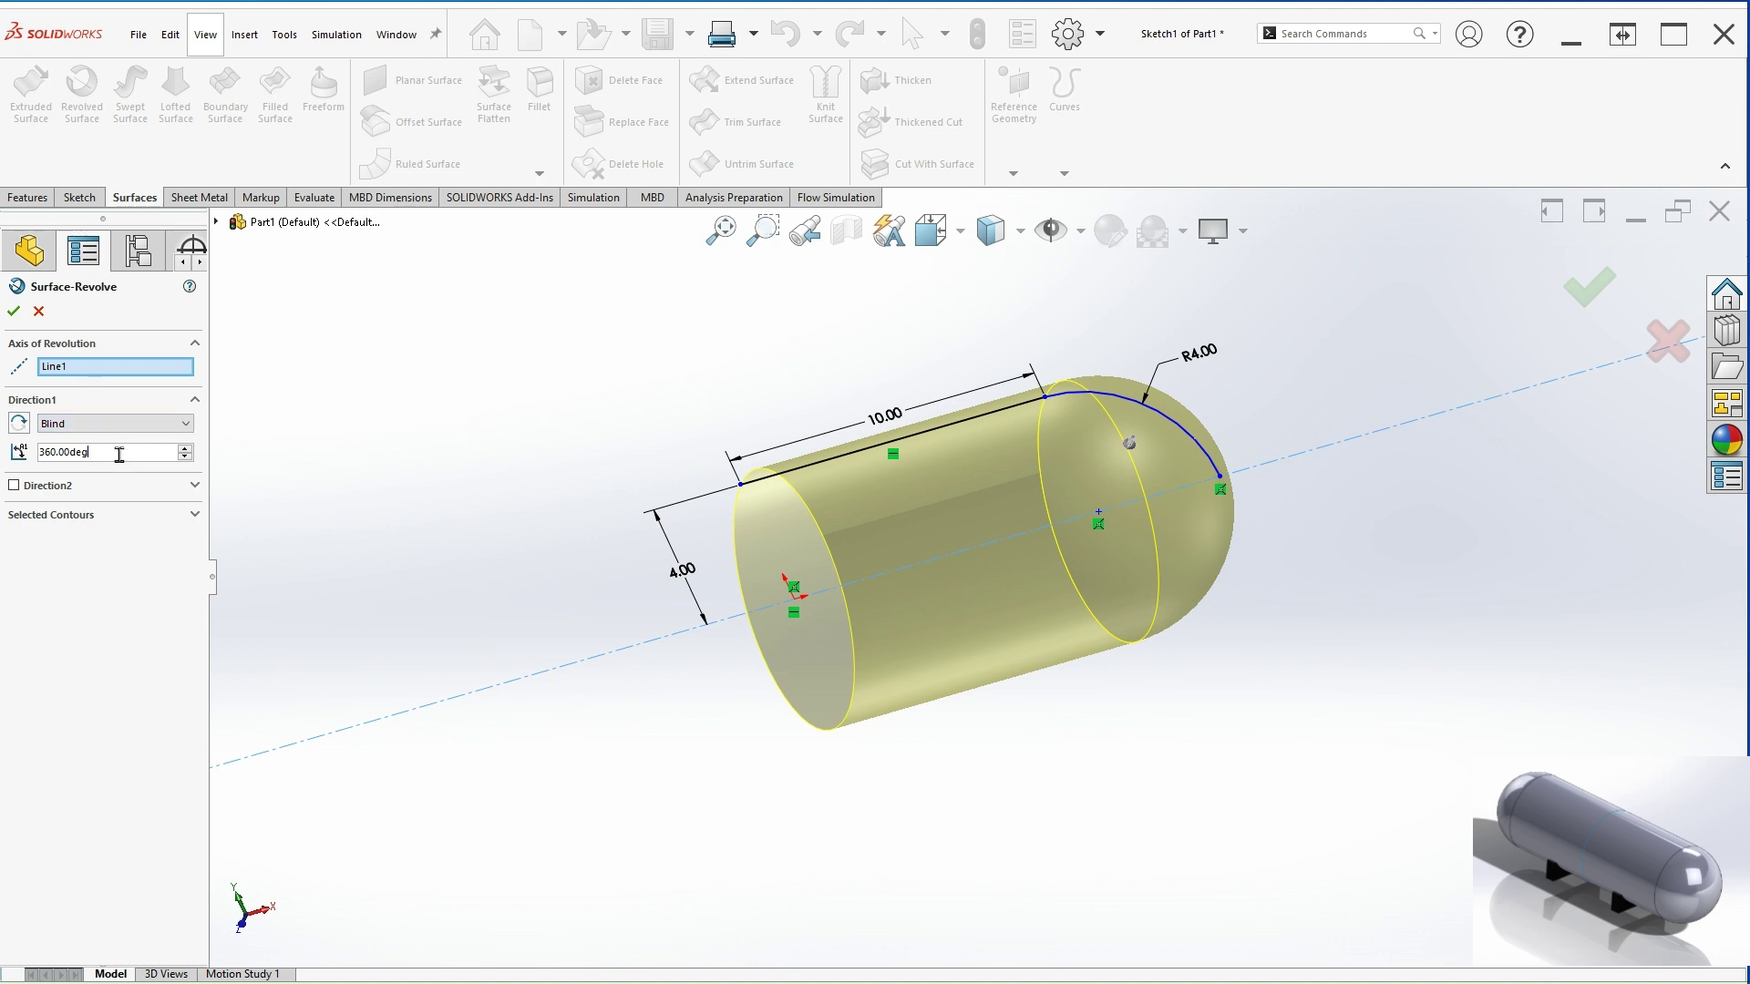
left_click_drag(119, 454, 36, 454)
type("90")
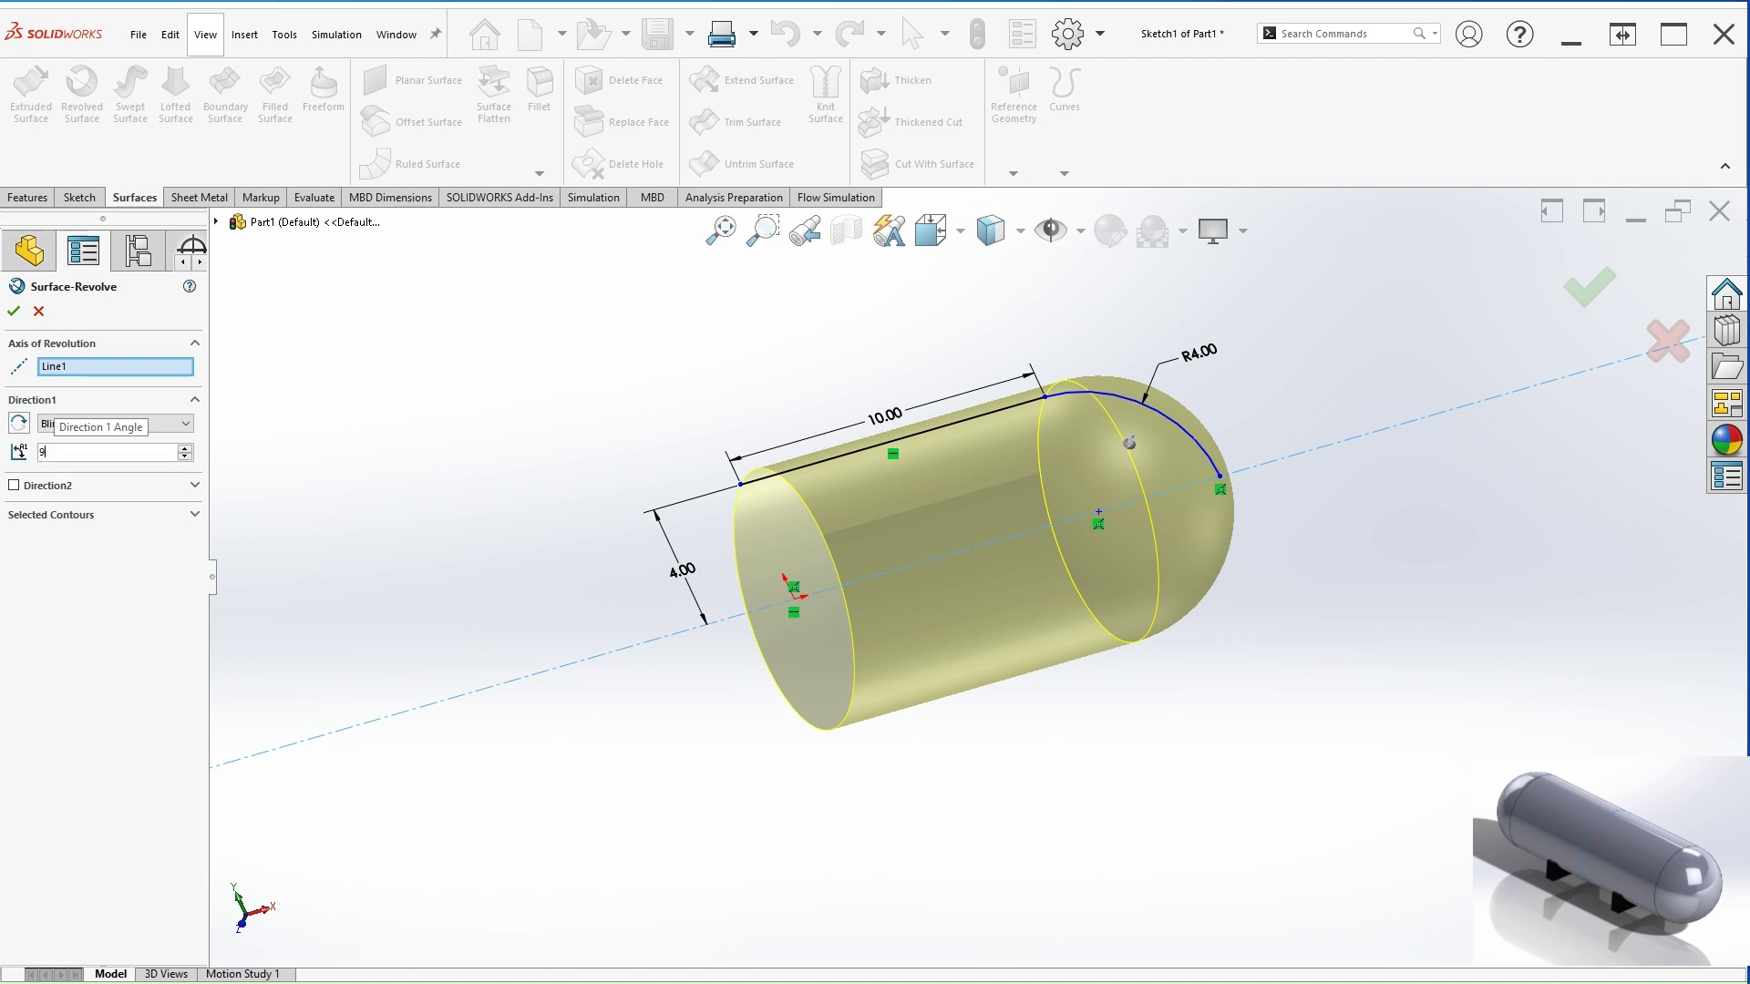
key("Return")
middle_click_drag(852, 545, 1083, 594)
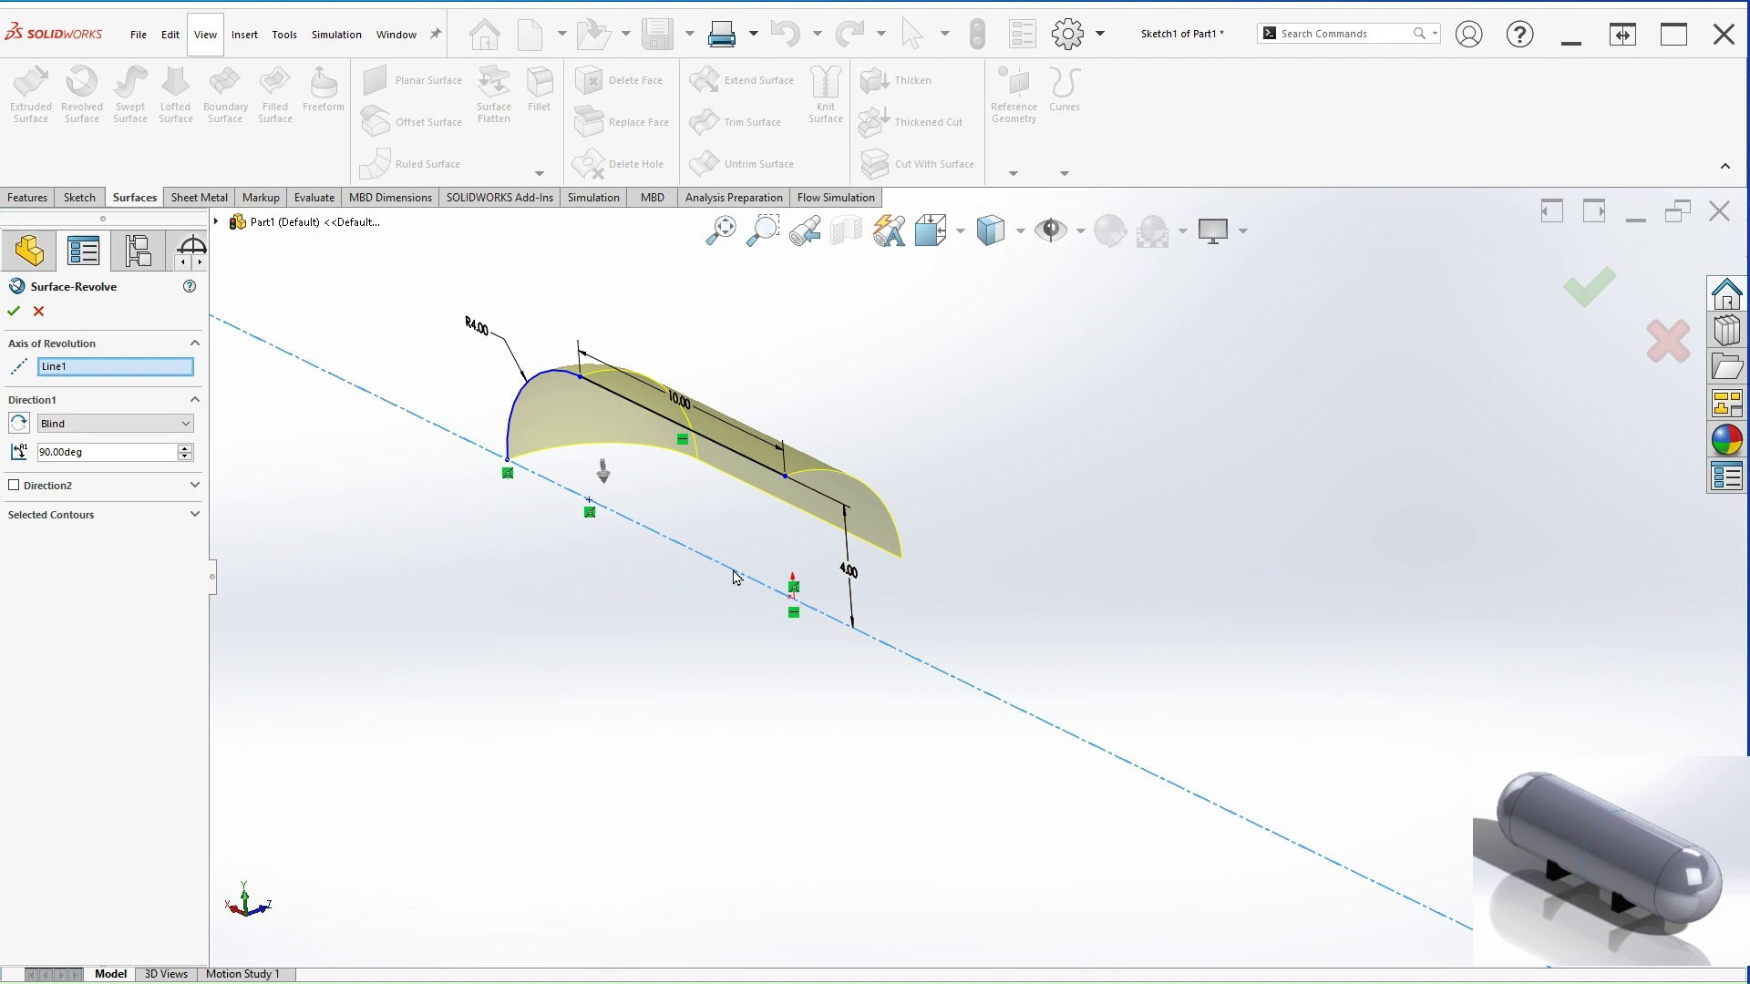
middle_click_drag(720, 565, 676, 507)
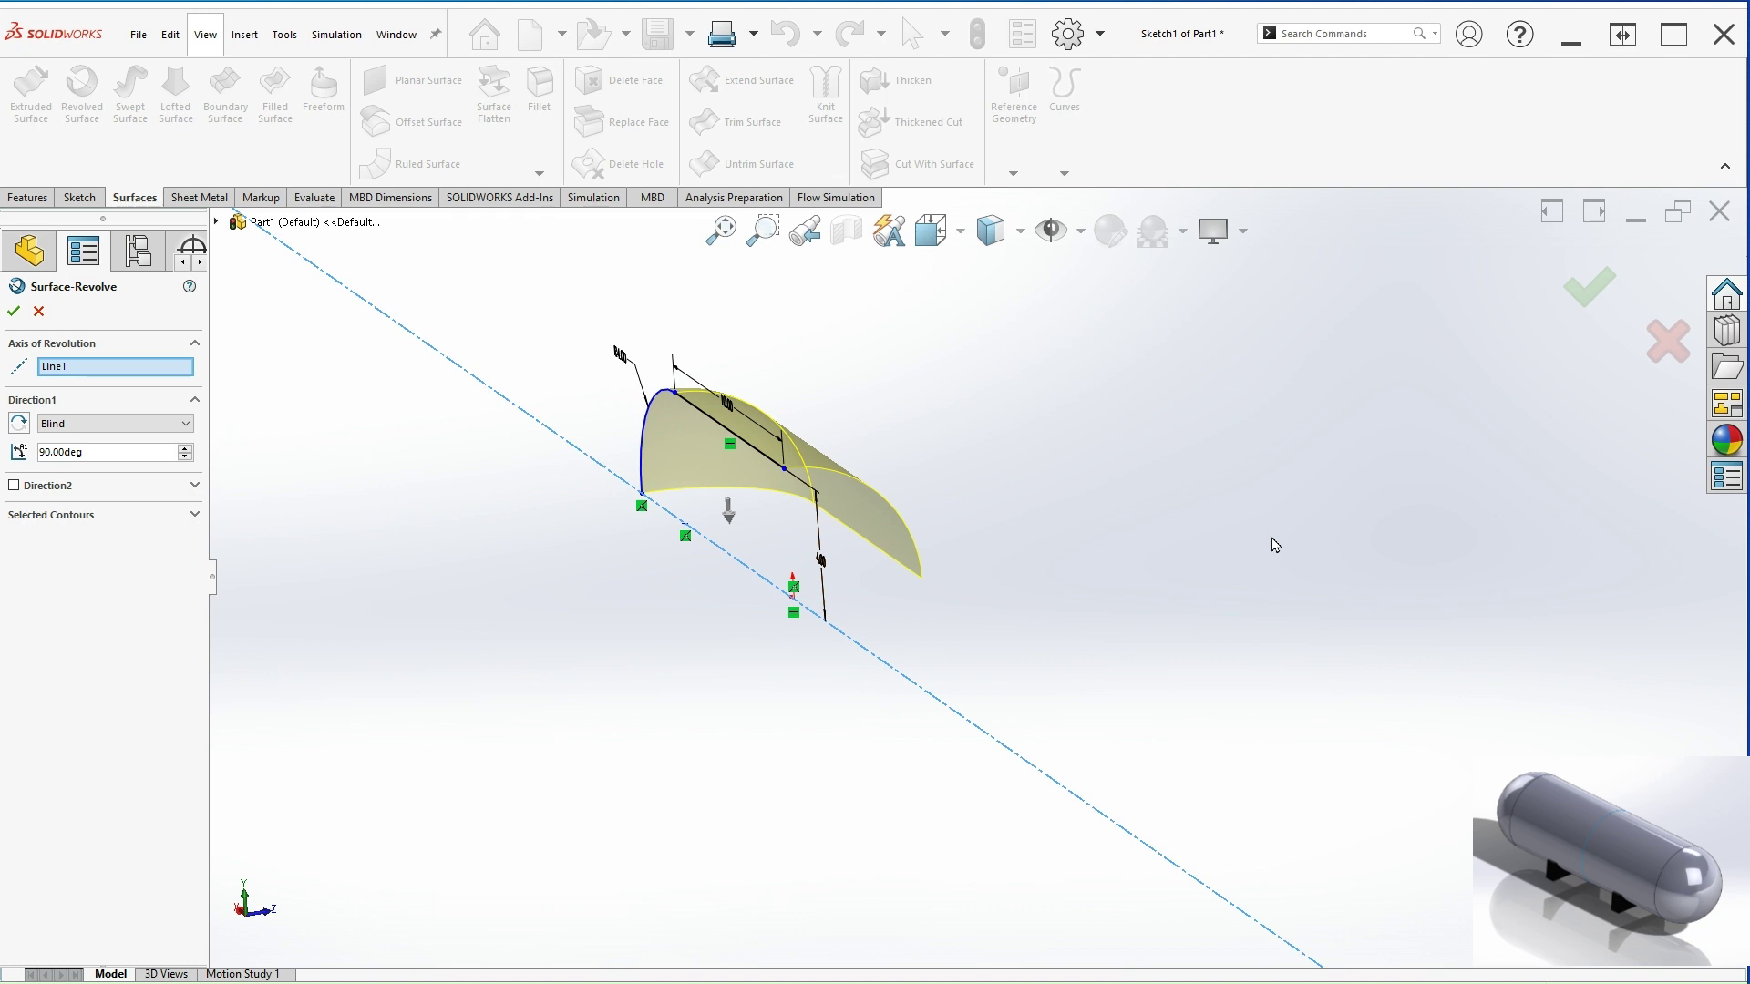
left_click(1586, 288)
Set an isometric view and confirm SOLIDWORKS Simulation is enabled in the Add-Ins list.
middle_click_drag(832, 687, 961, 634)
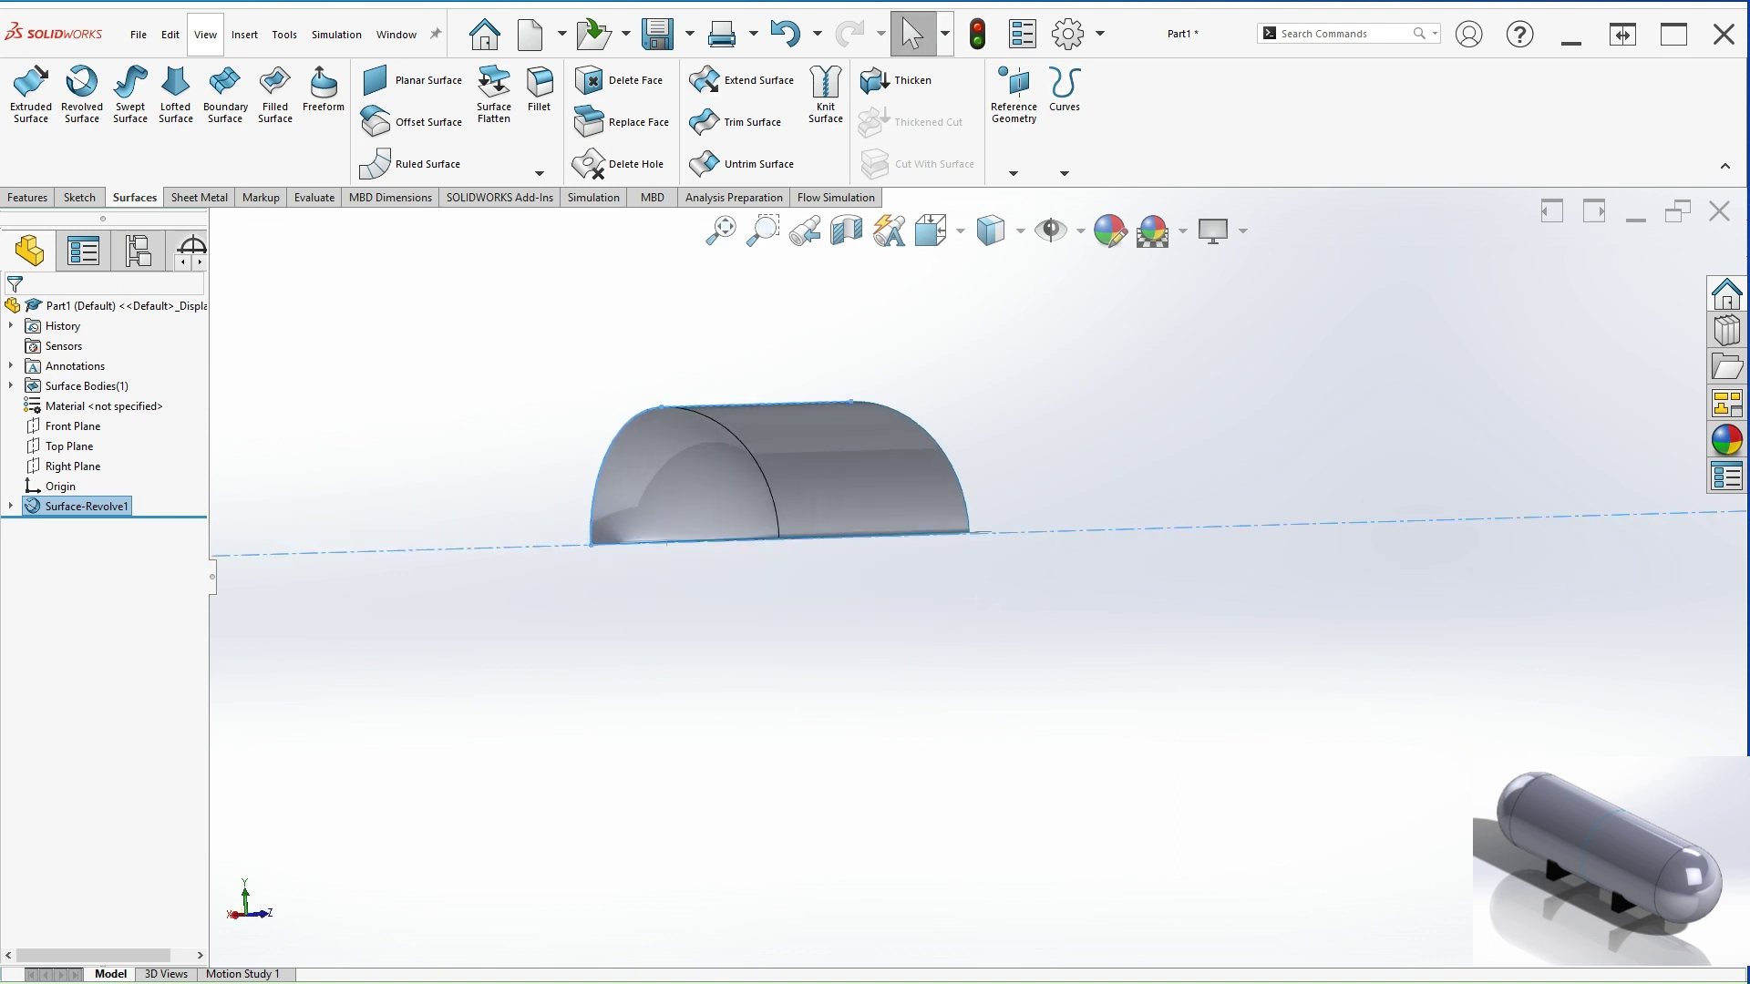
middle_click_drag(860, 598, 785, 675)
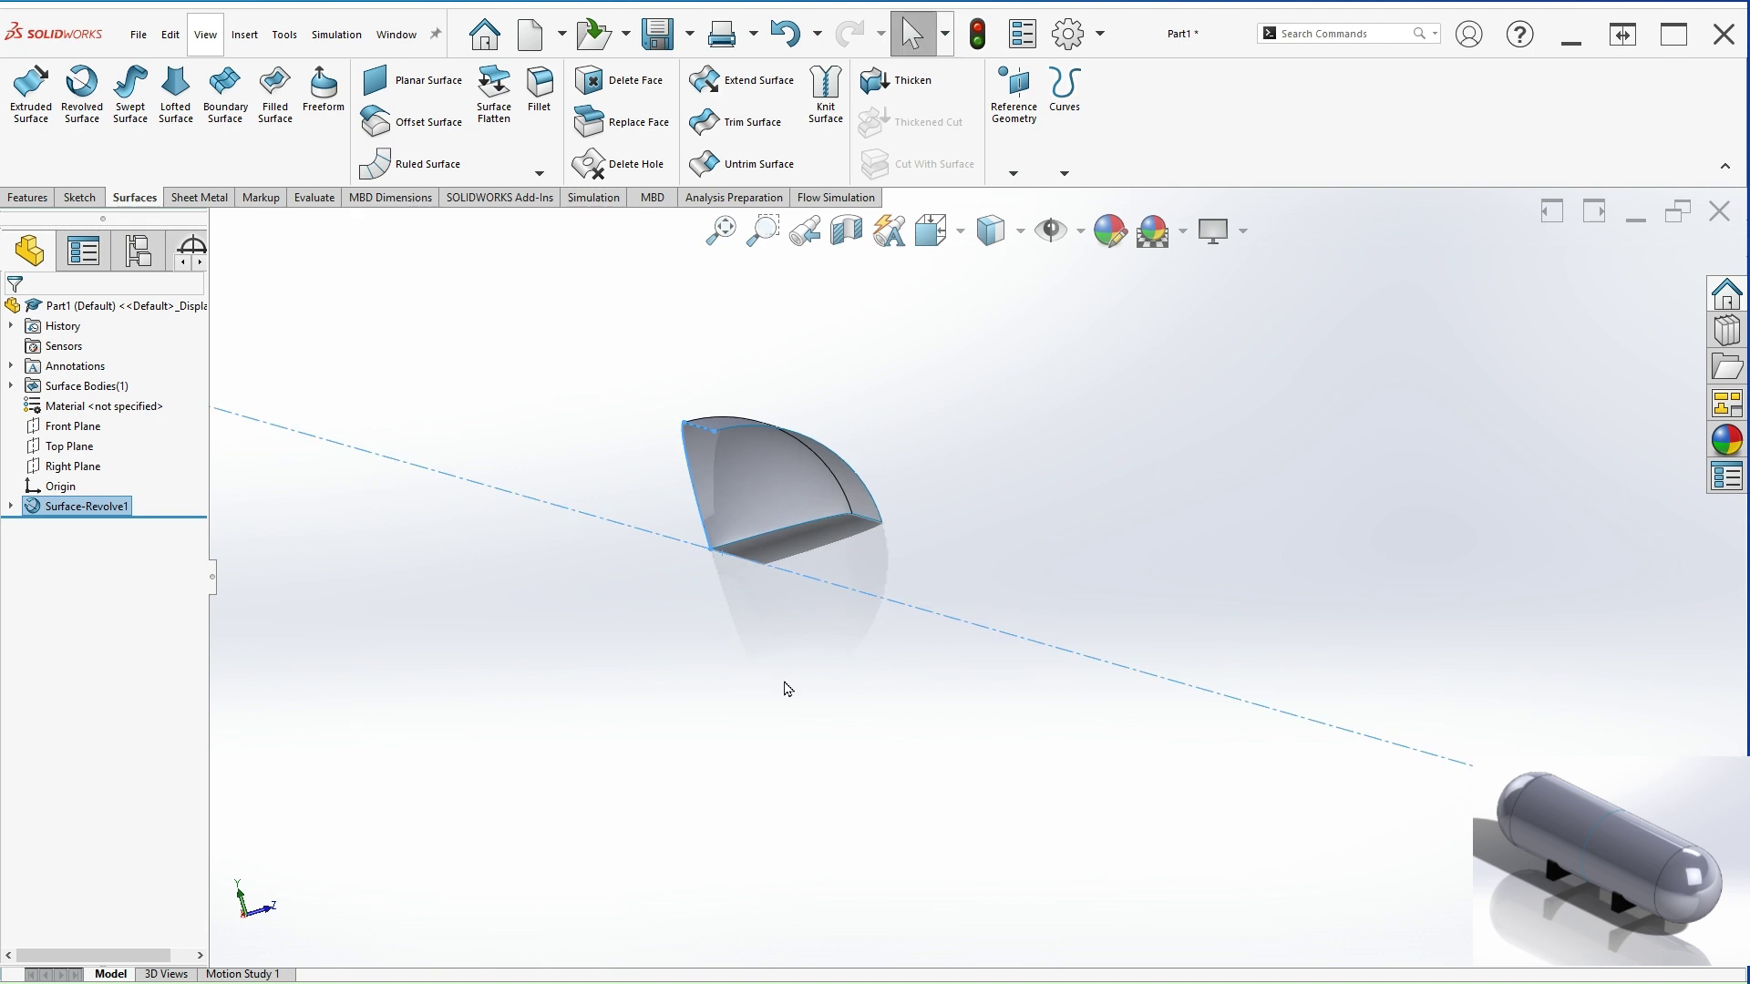
key("ctrl+7")
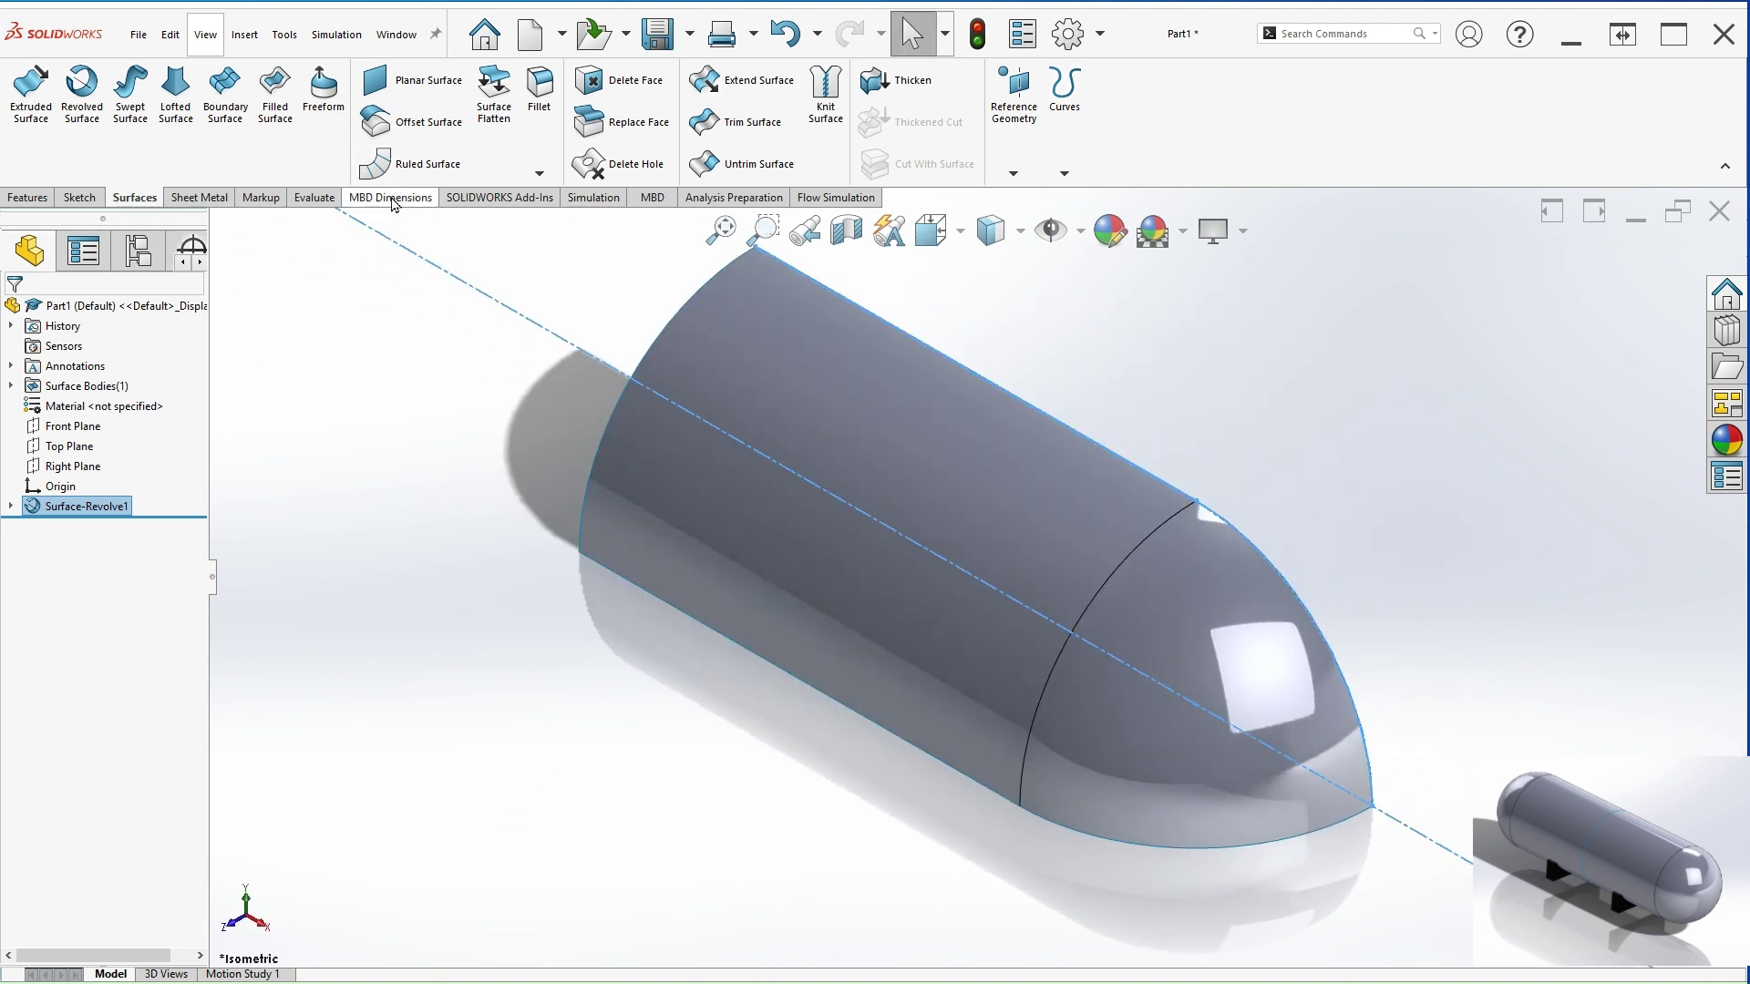
left_click(576, 201)
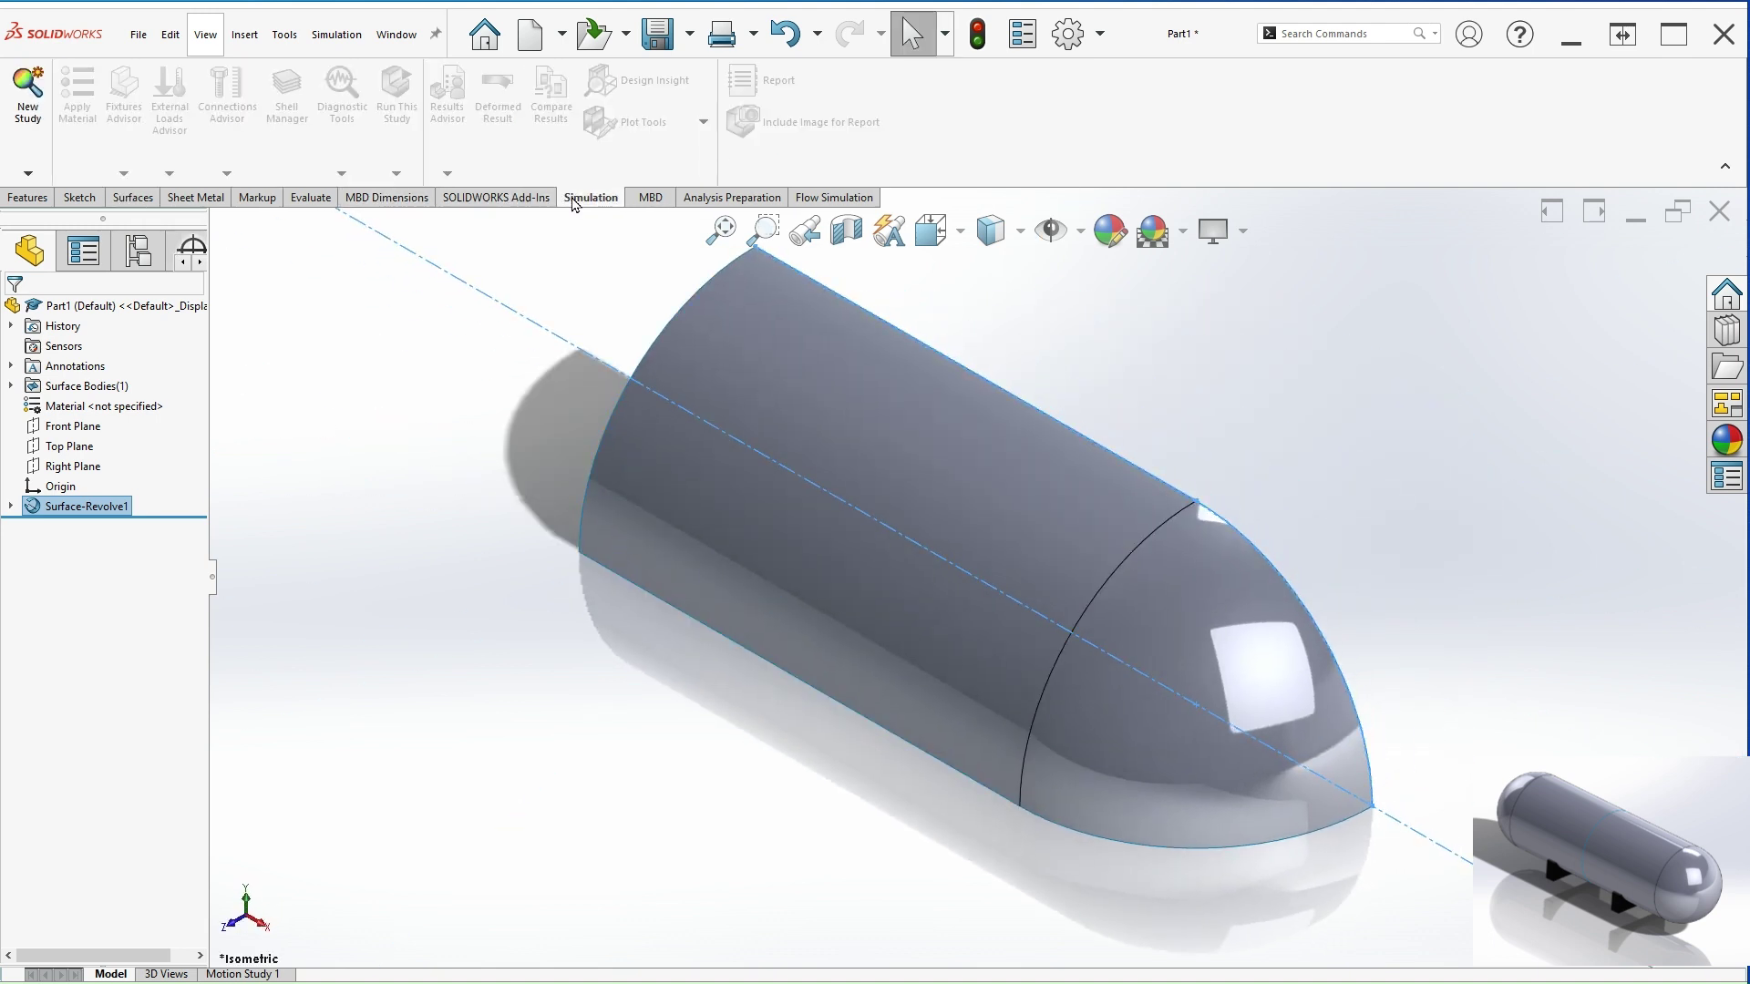
left_click(1101, 35)
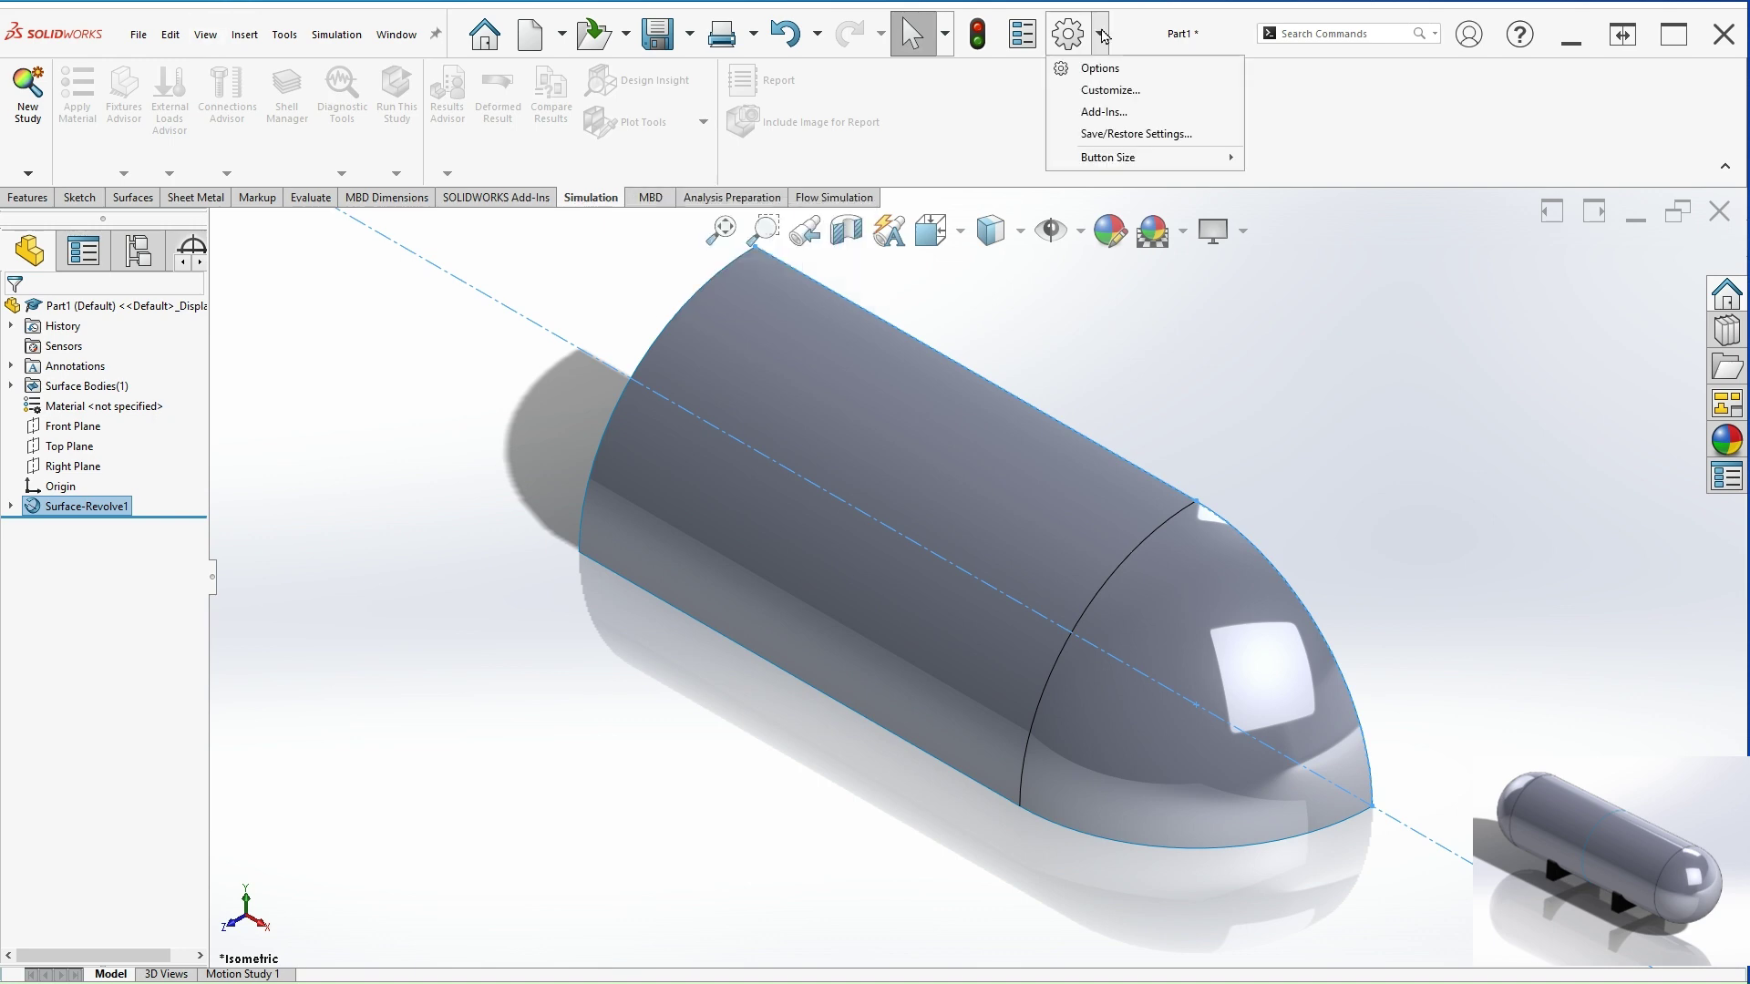
left_click(1092, 113)
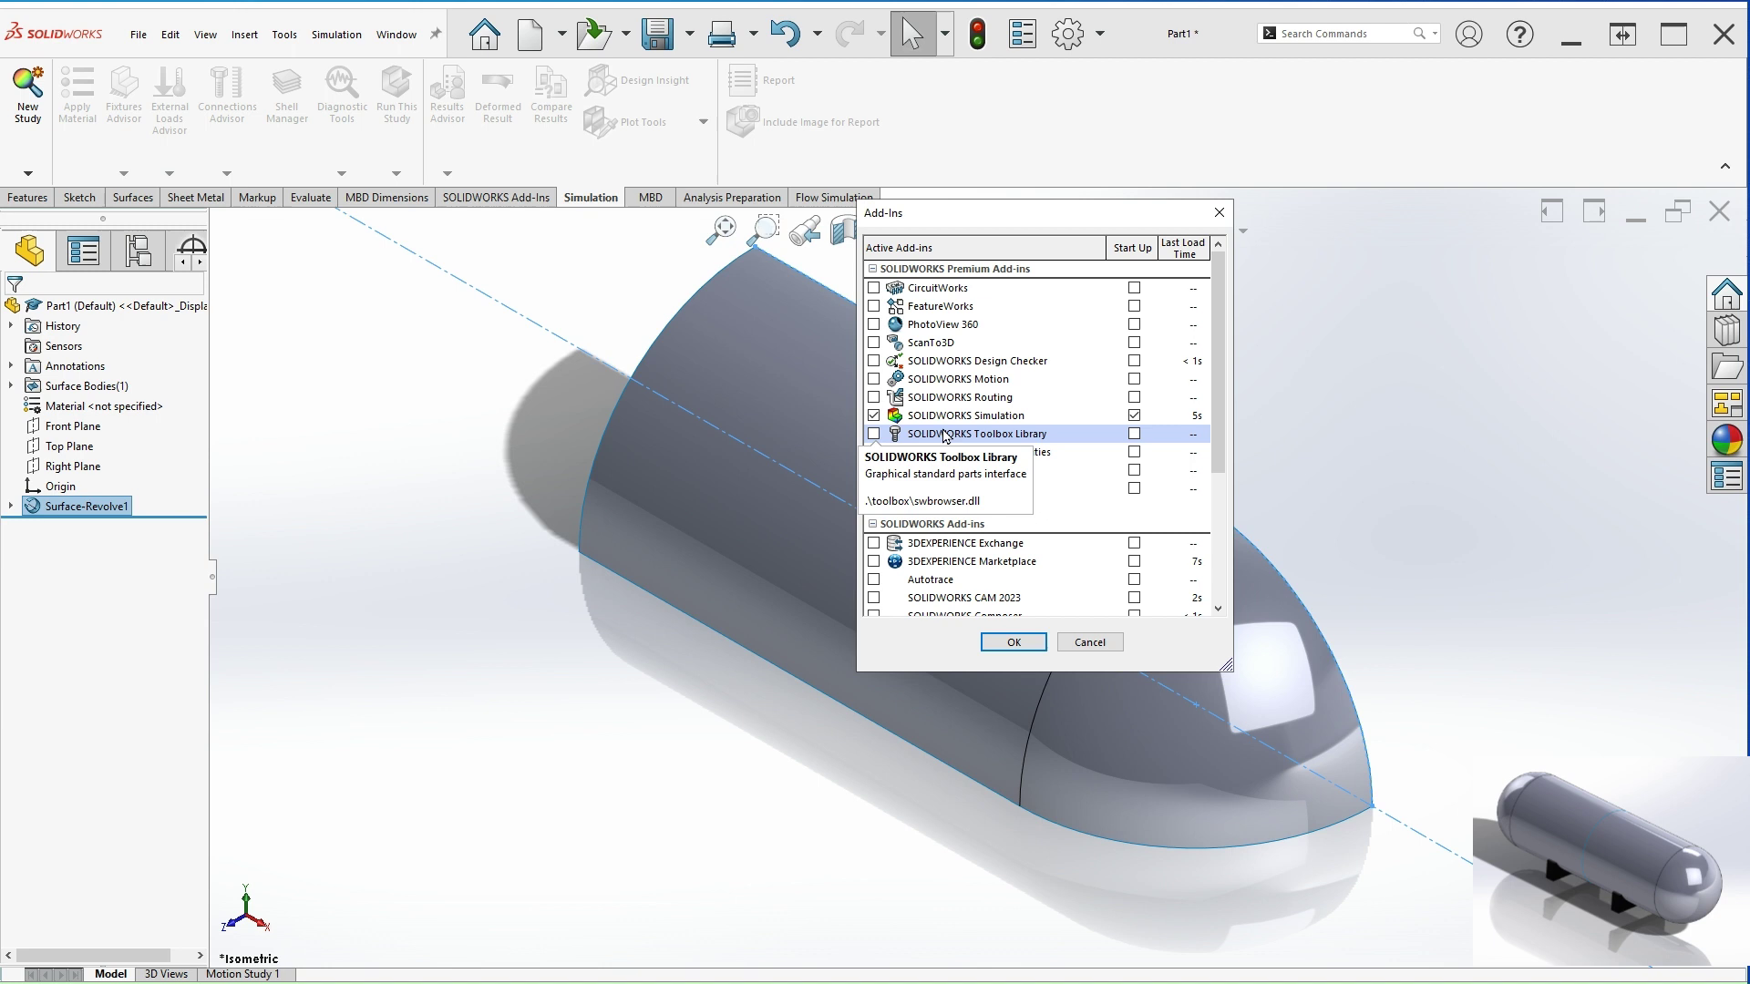
left_click(1014, 642)
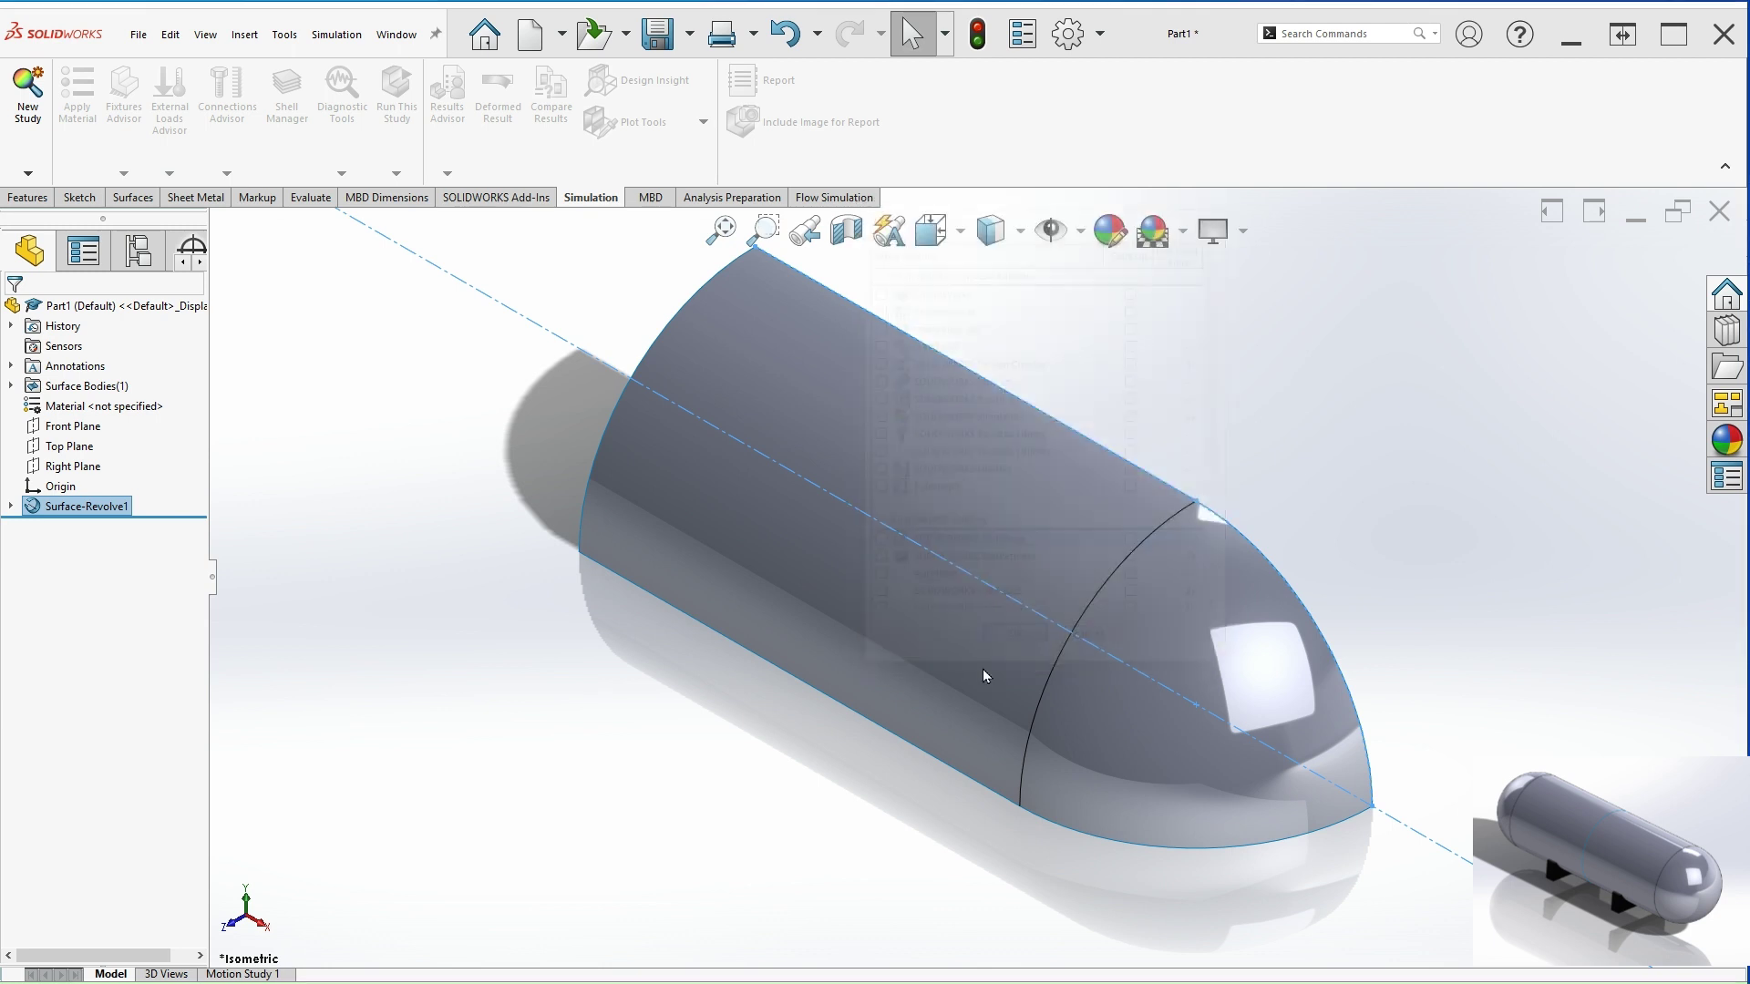
Create a static simulation study named 'Pressure Vessel'.
left_click(28, 127)
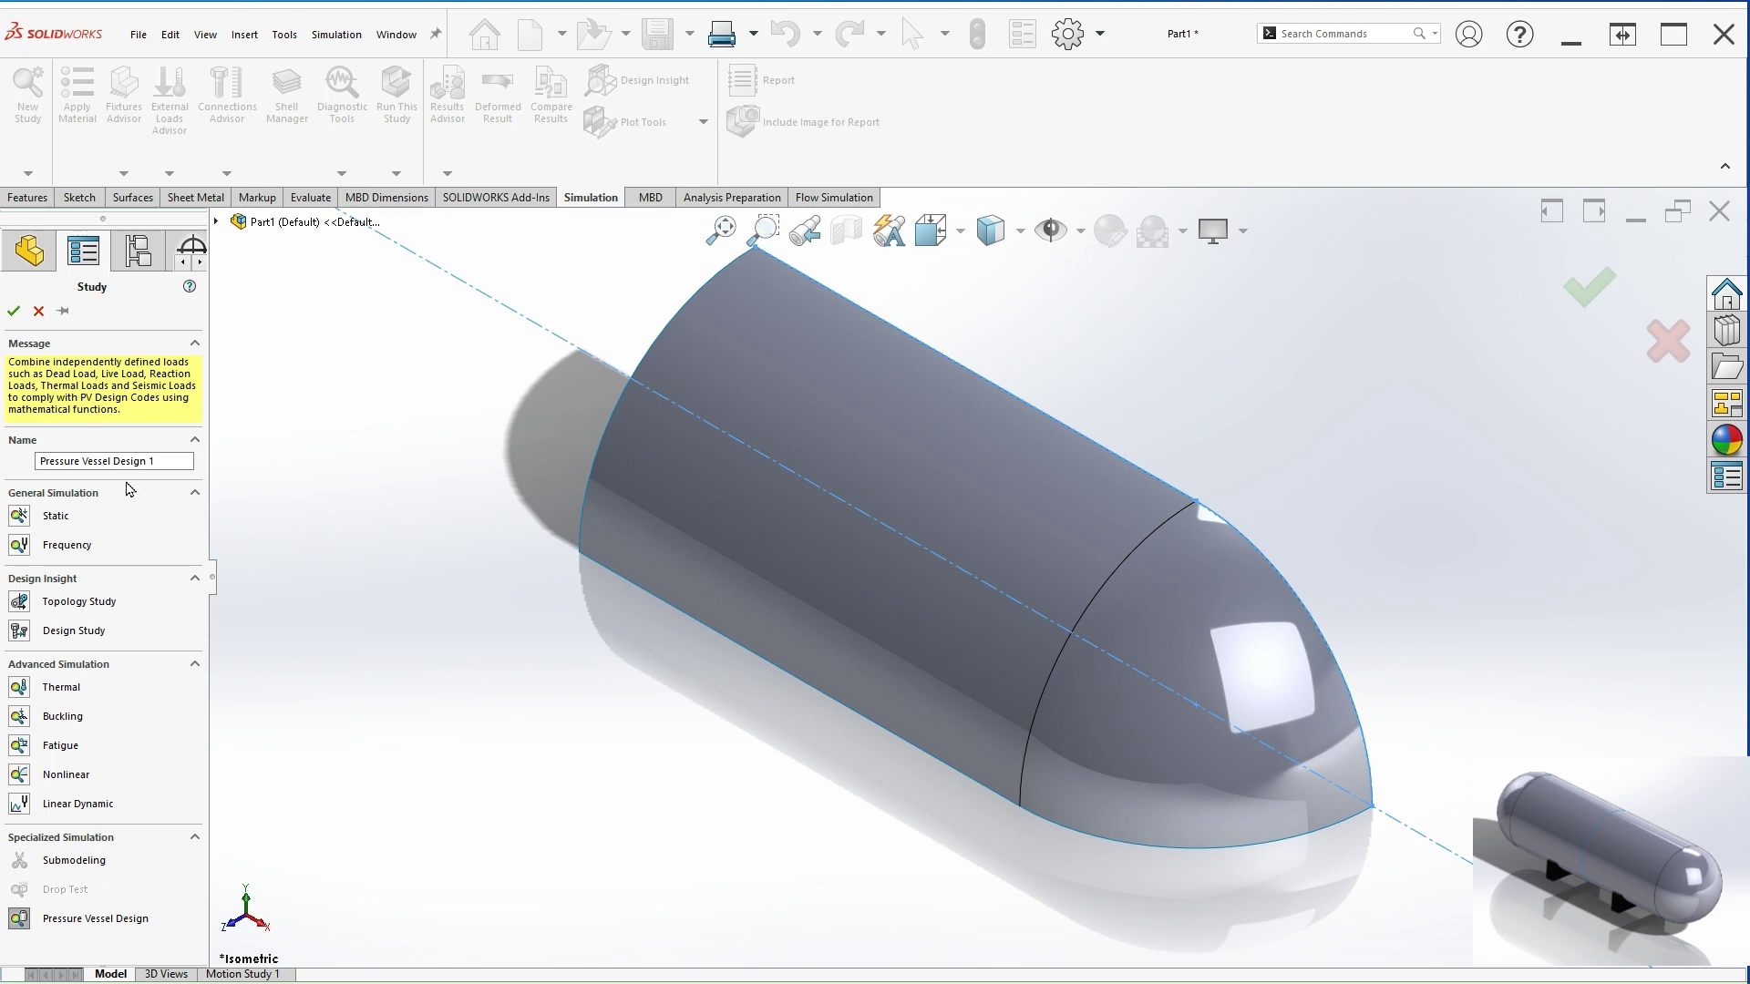
left_click(31, 514)
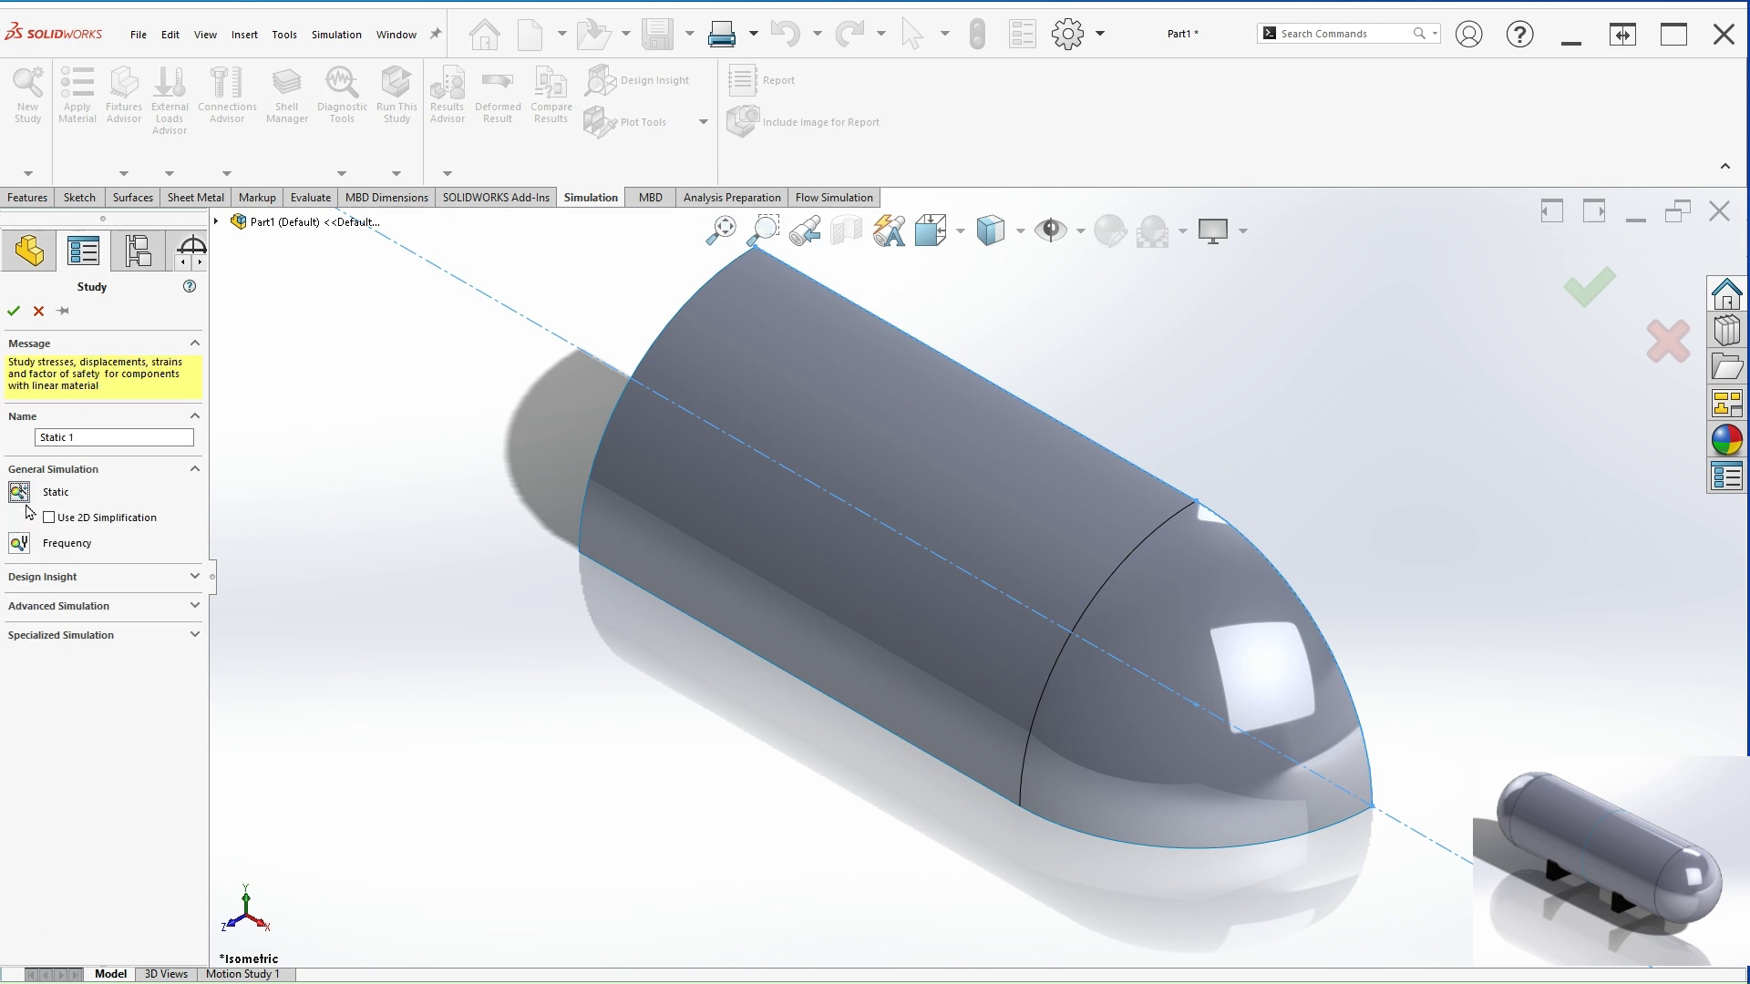
double_click(110, 439)
left_click(110, 439)
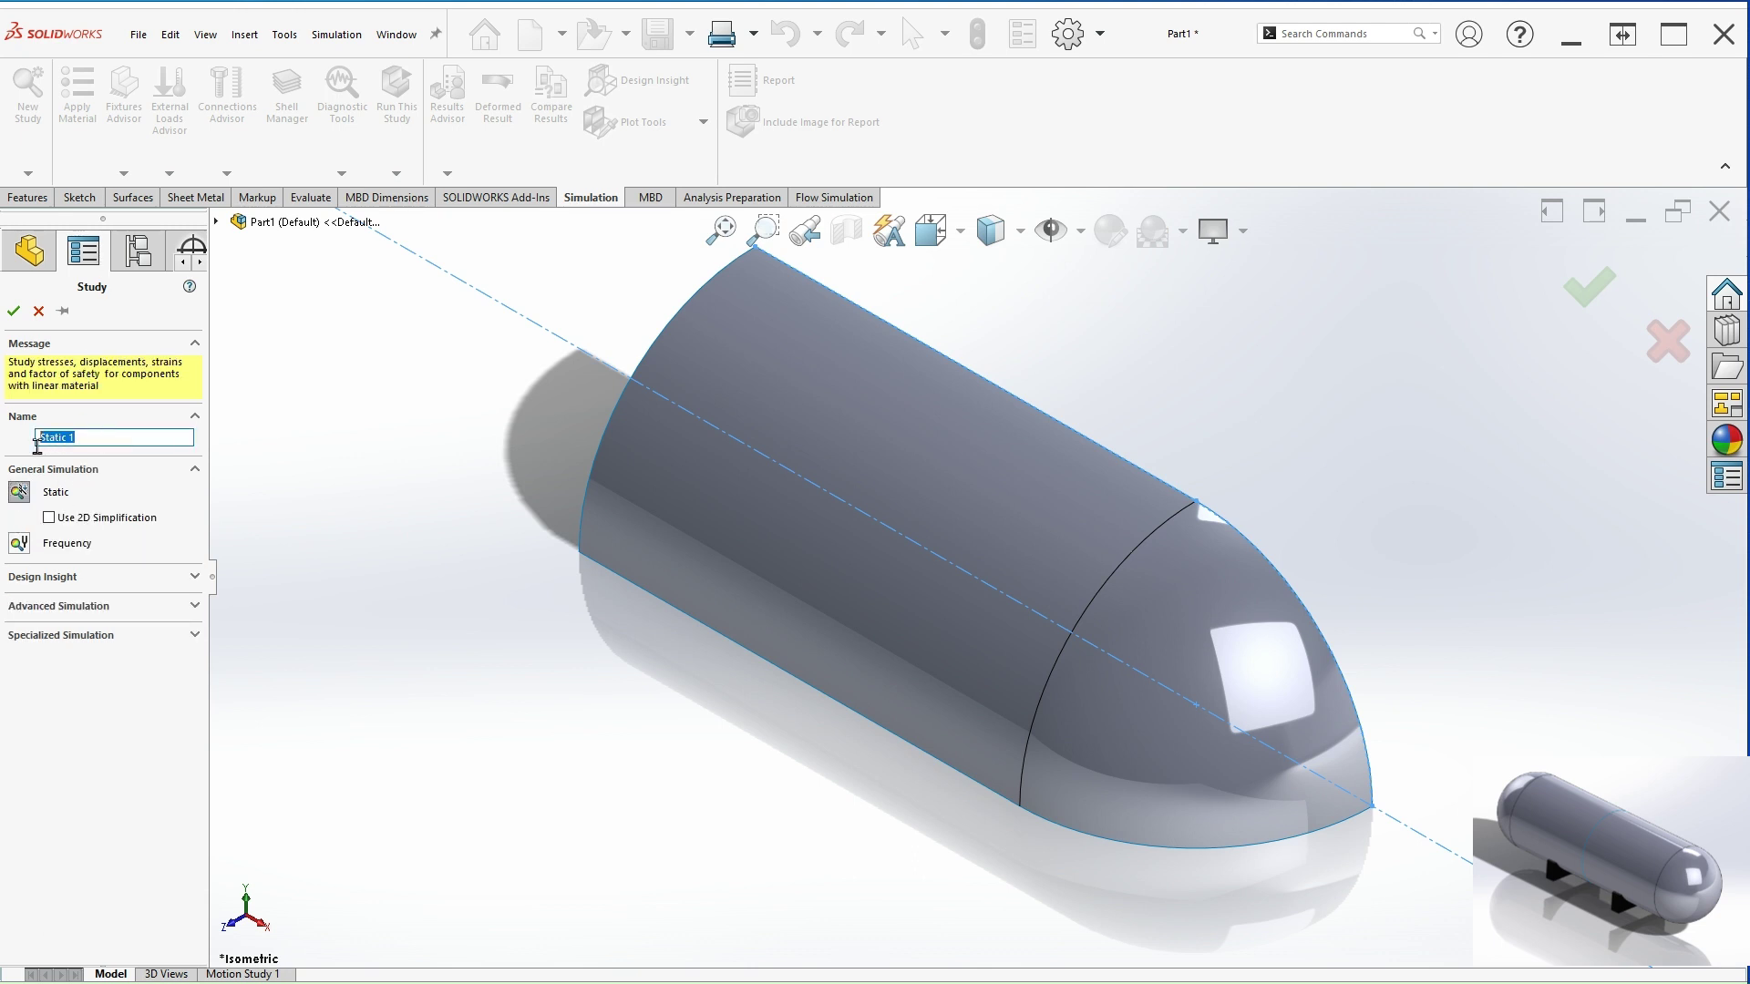
type("Pressure Vessel")
left_click(14, 311)
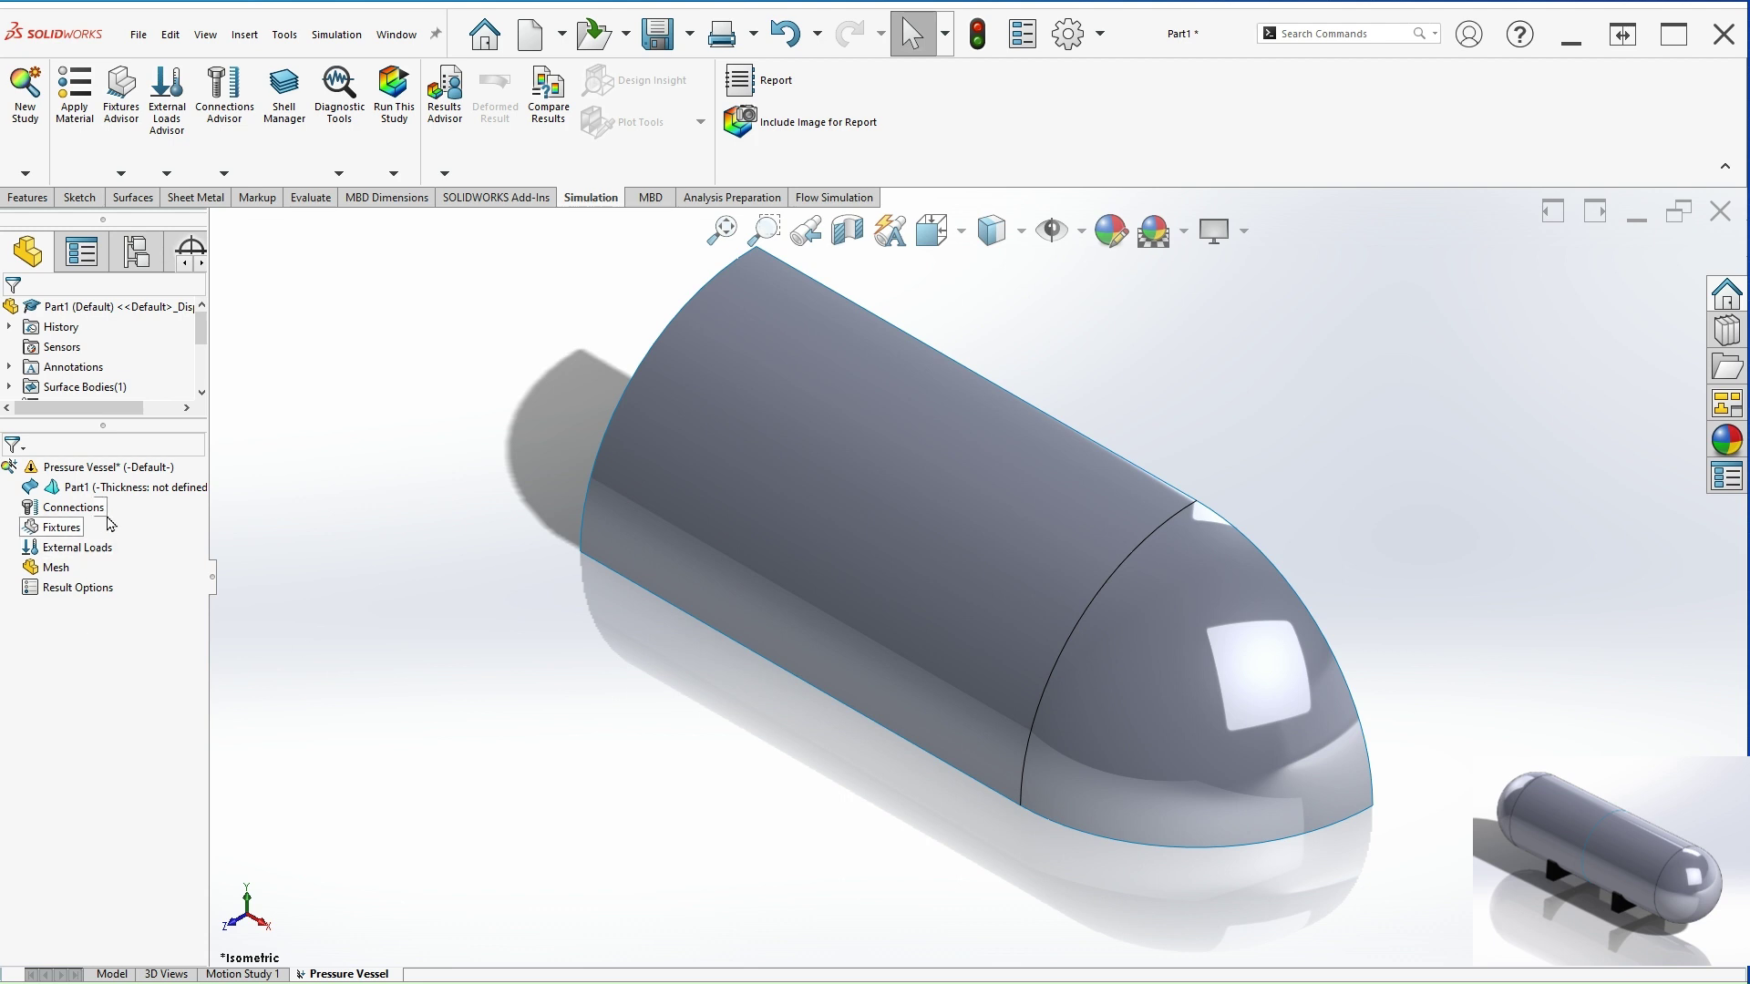
Edit Part1's shell definition as a thin shell with 0.25 in thickness.
right_click(133, 489)
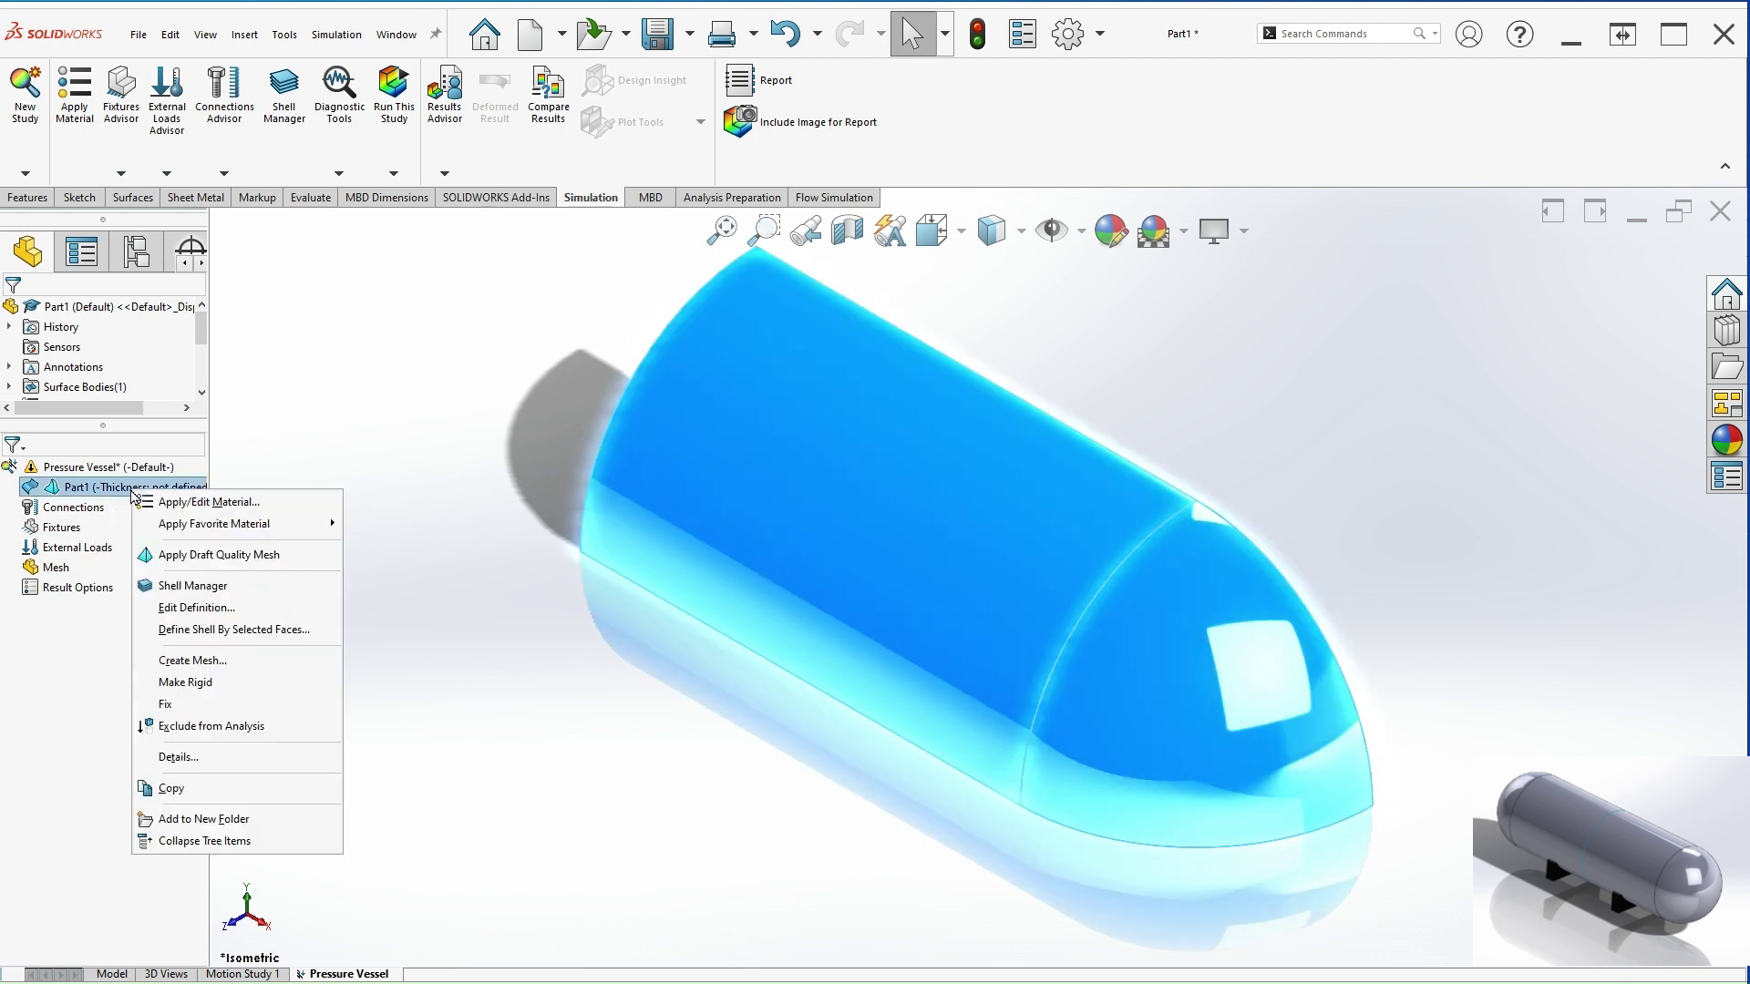
left_click(196, 607)
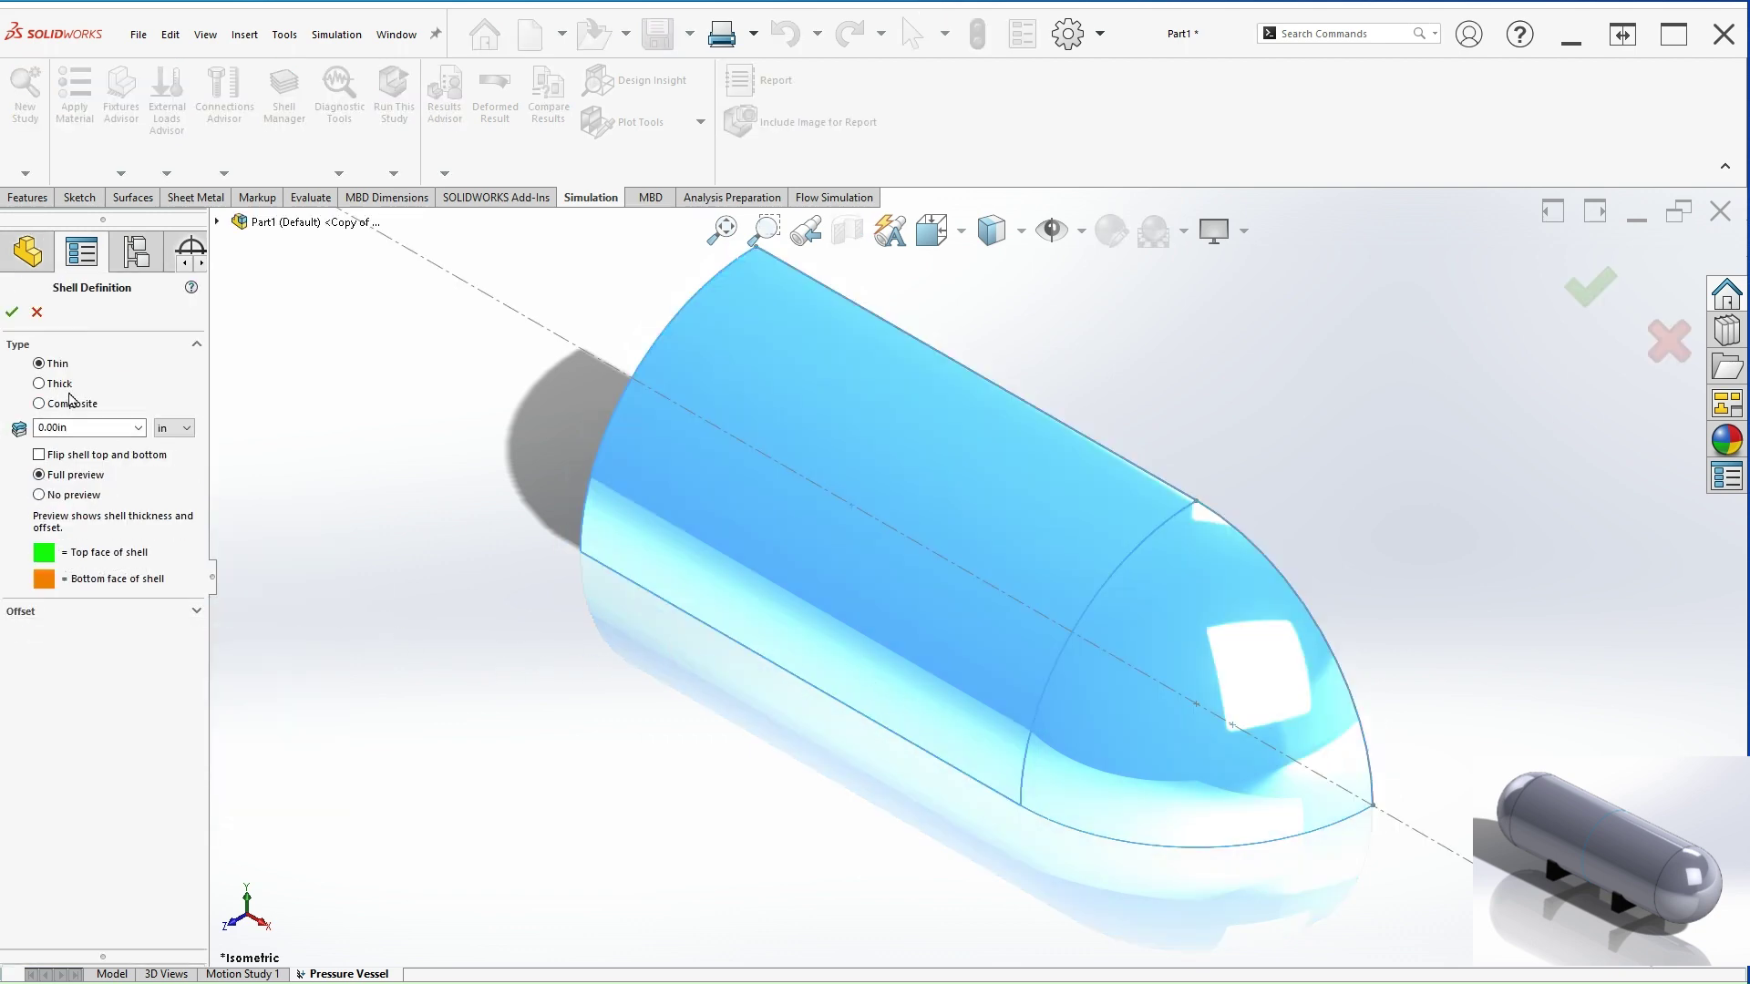
middle_click_drag(959, 743, 1081, 575)
scroll(1076, 578, "down", 3)
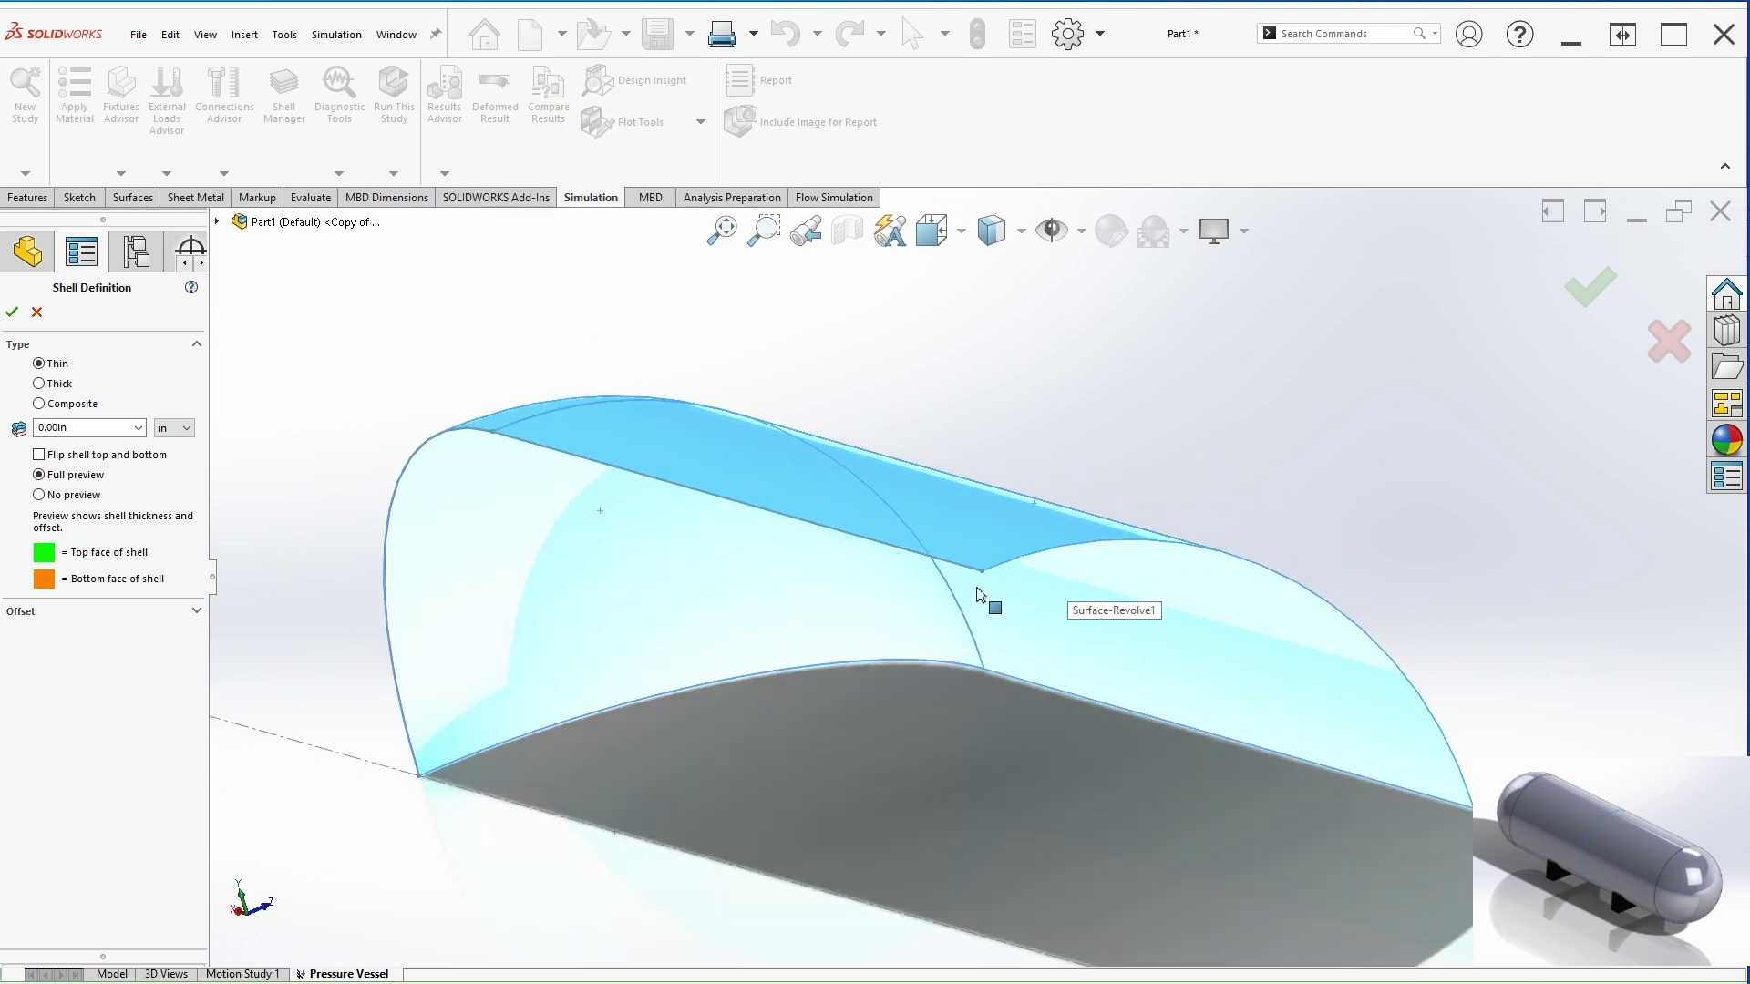
scroll(884, 613, "down", 5)
middle_click_drag(883, 613, 1113, 573)
scroll(1047, 644, "up", 5)
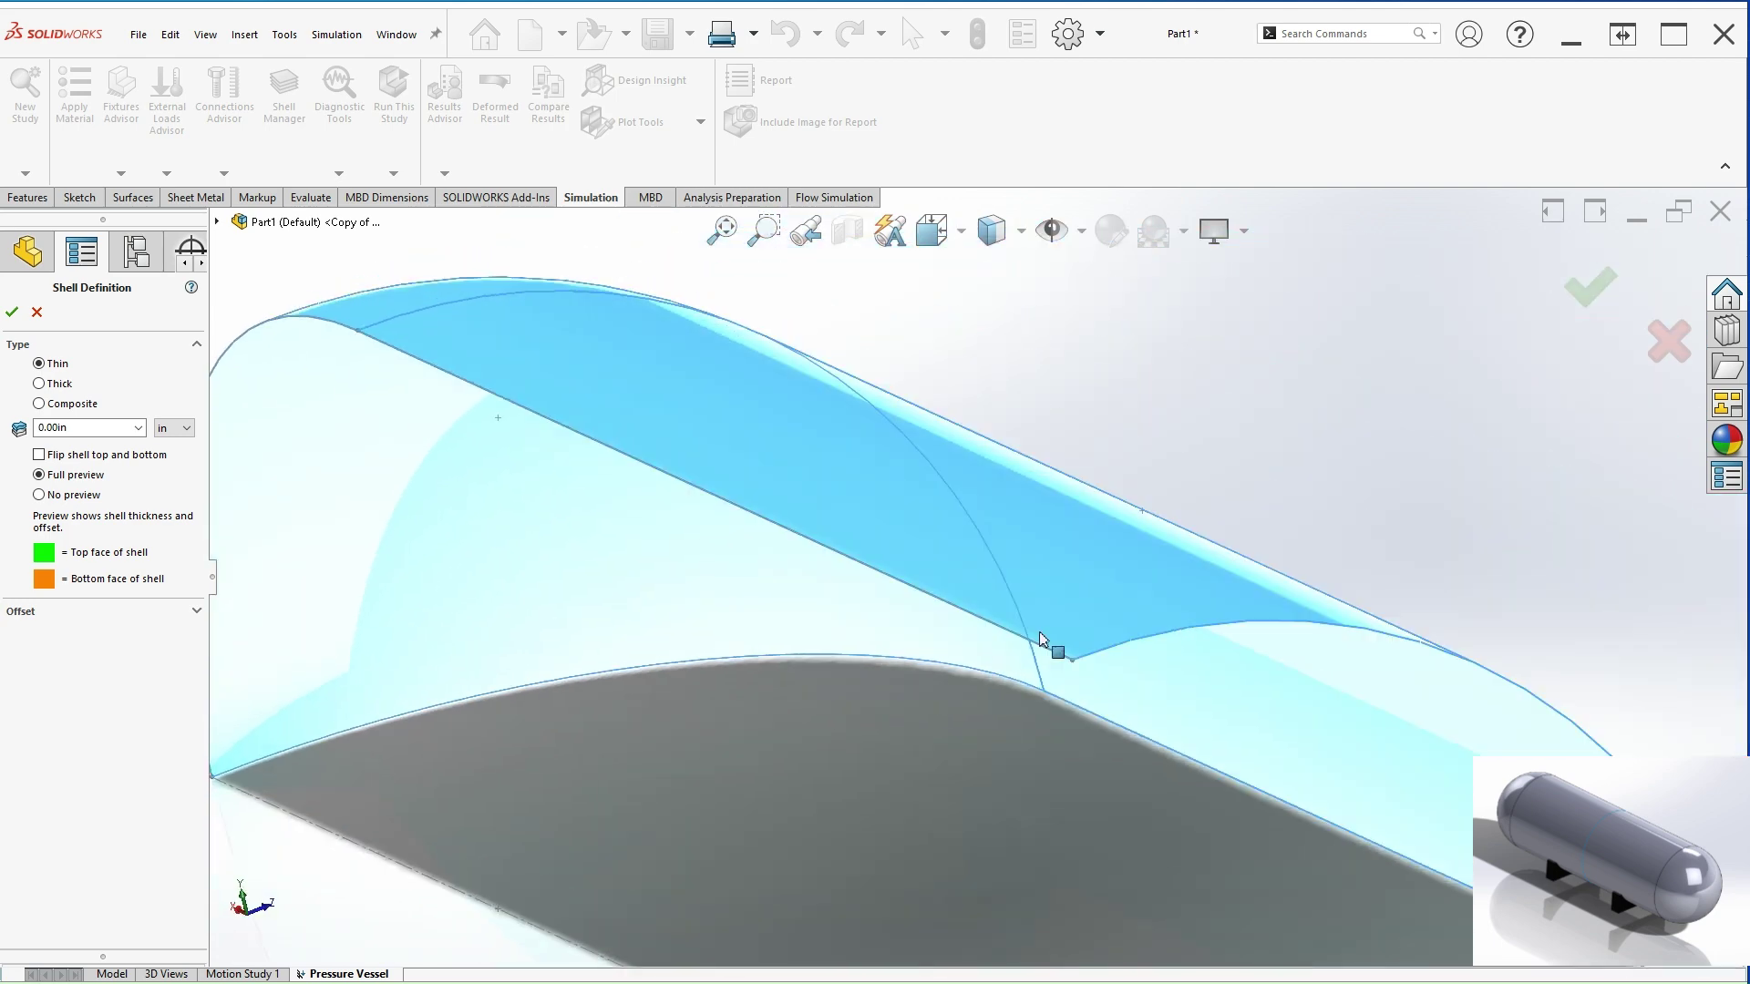
middle_click_drag(1048, 645, 1090, 648)
scroll(1090, 654, "down", 1)
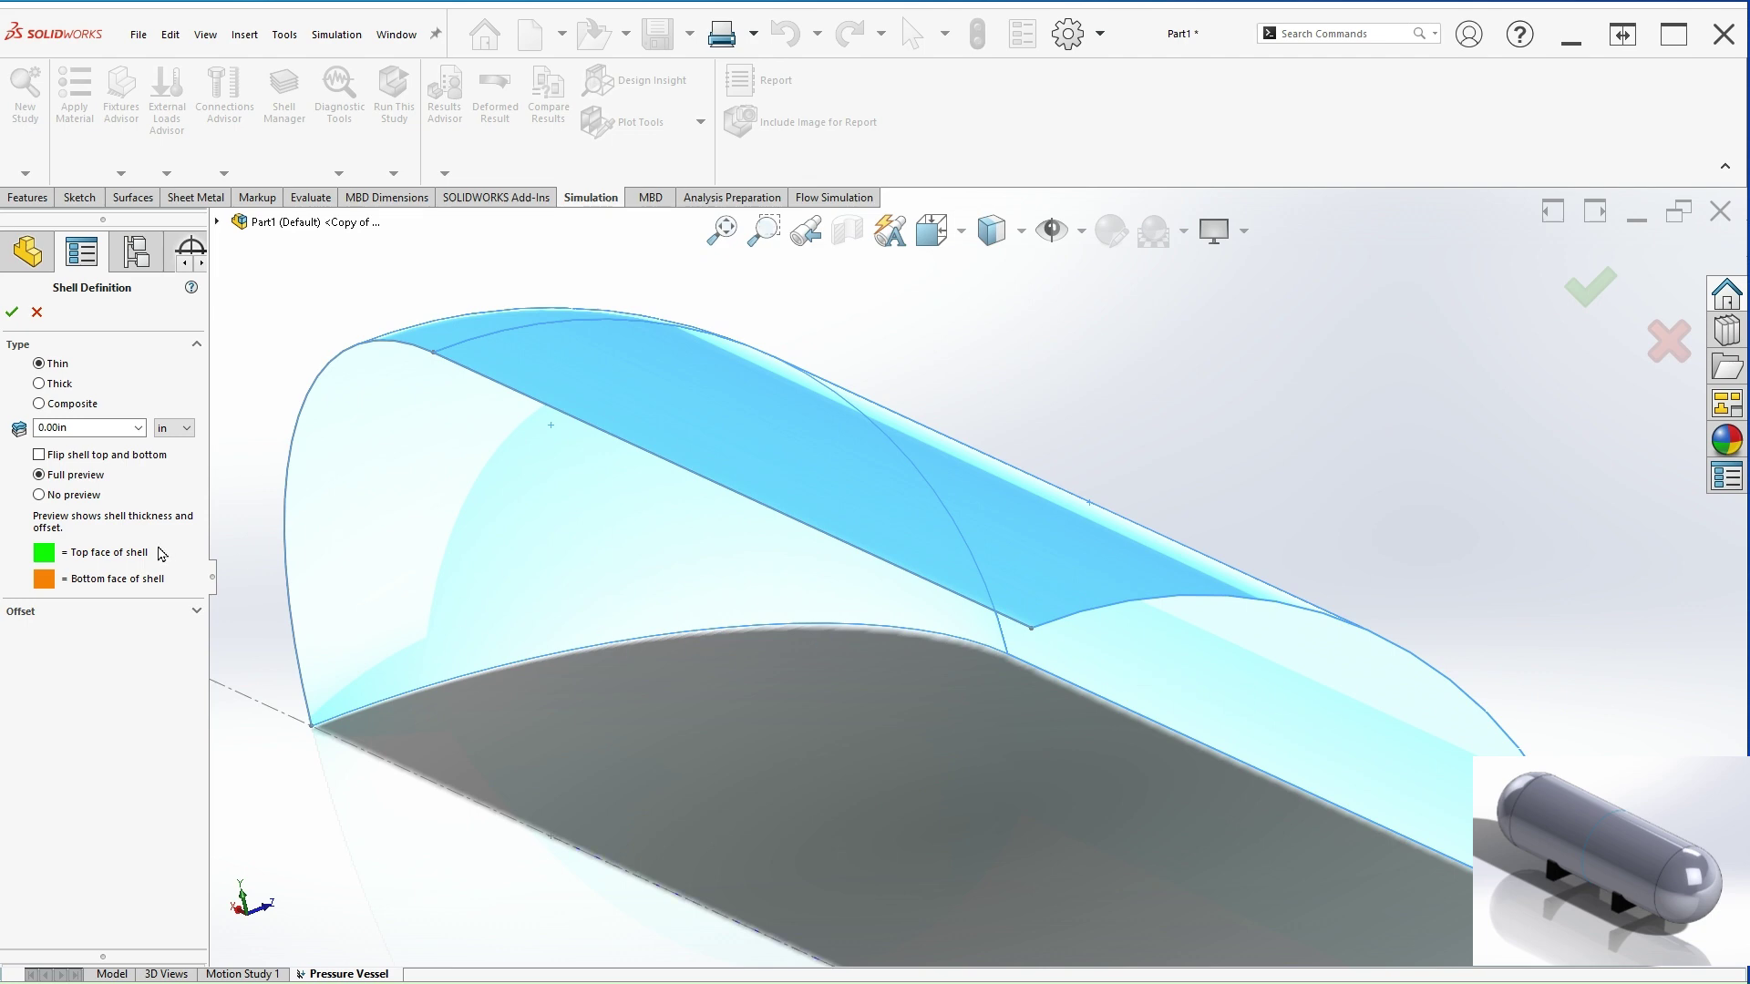
left_click(103, 428)
type(".25")
key("Return")
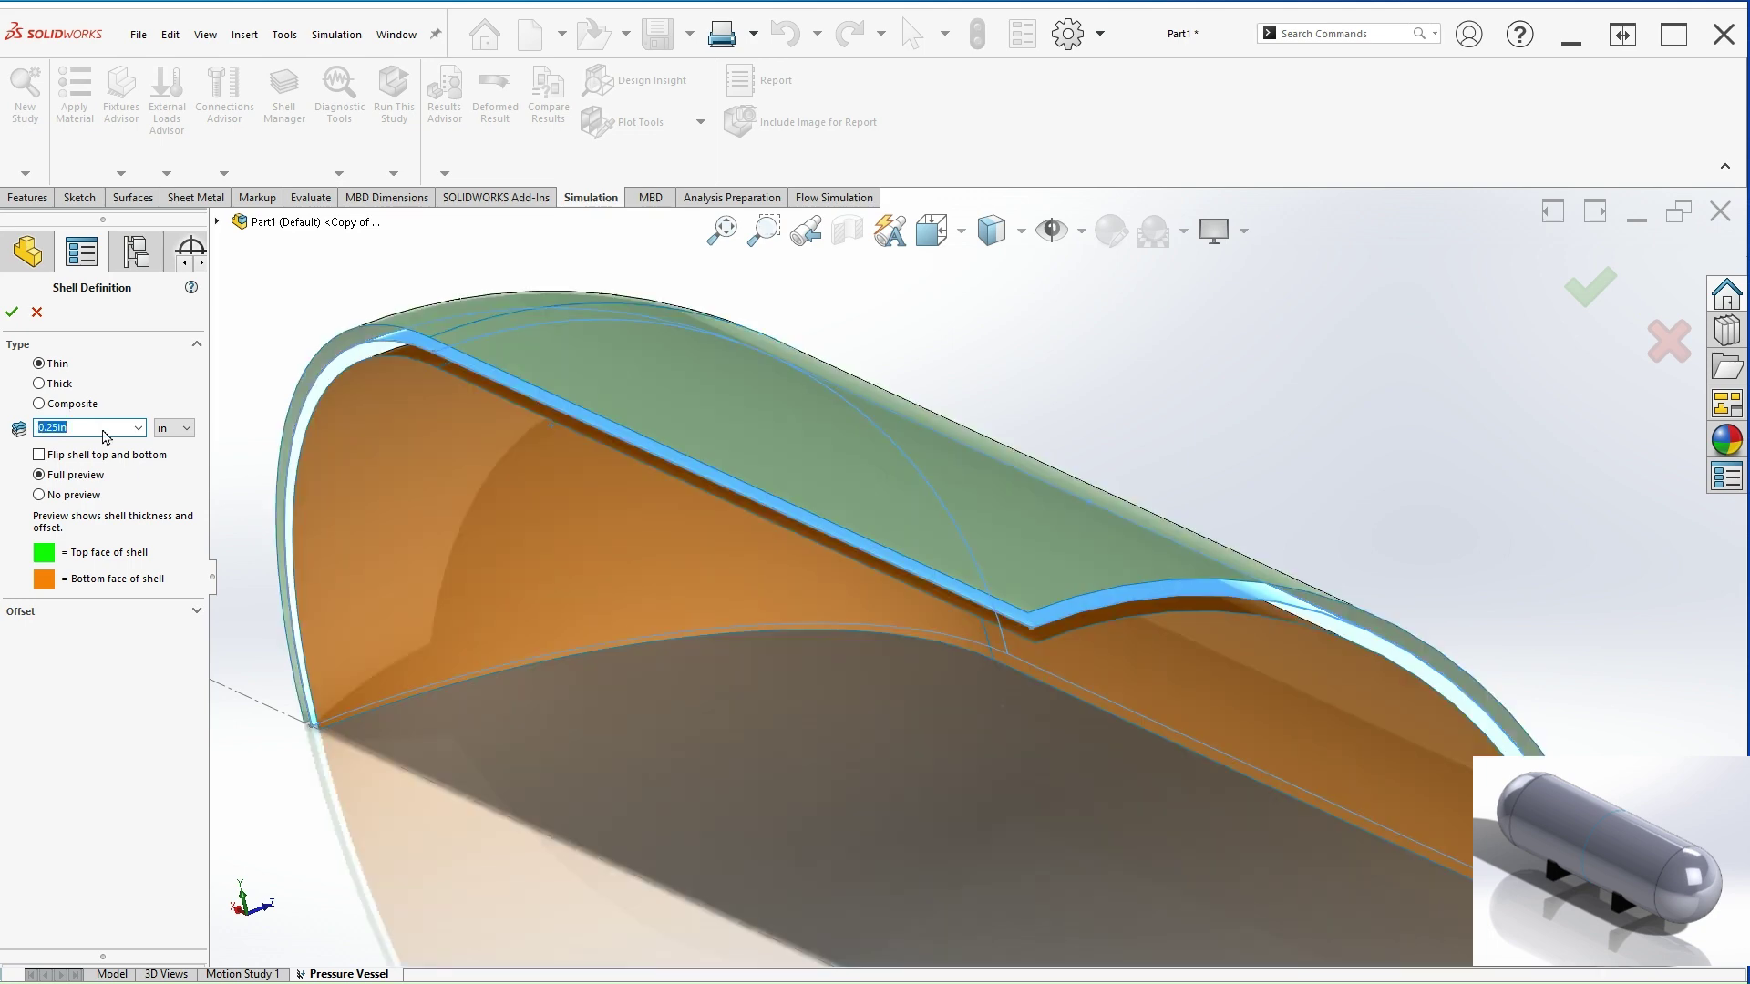
Offset the shell to its top surface and apply the shell definition.
left_click(197, 612)
scroll(717, 616, "up", 2)
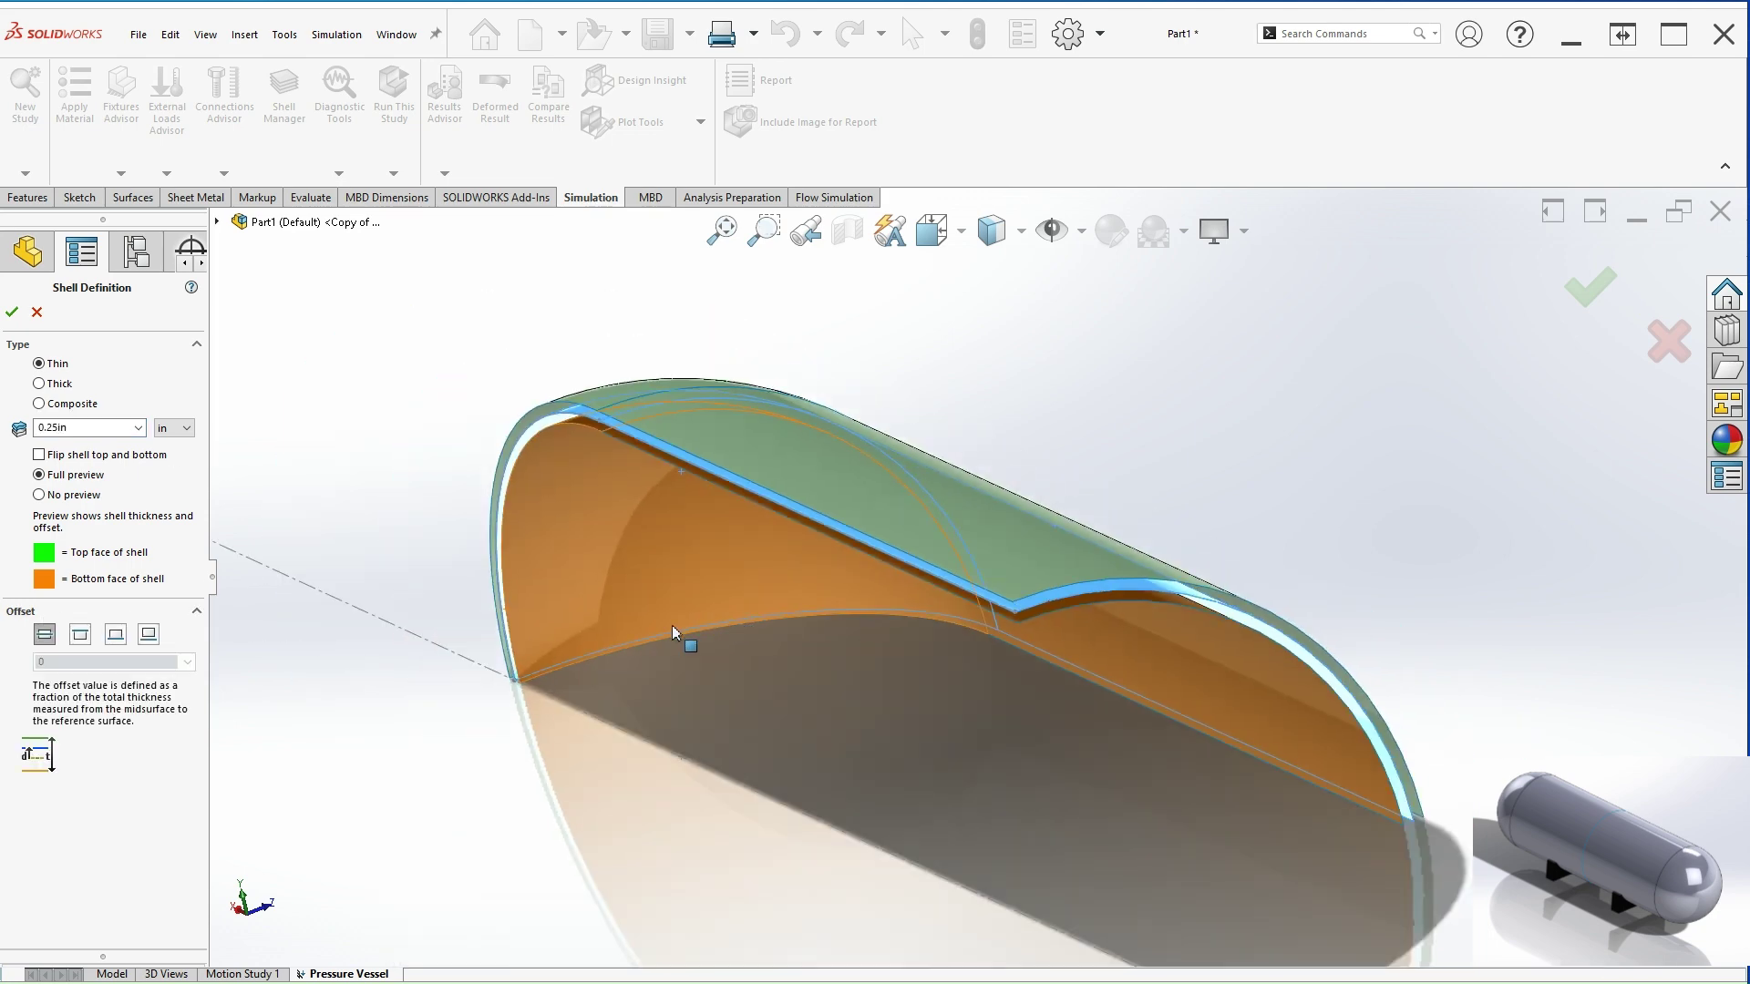
left_click(80, 635)
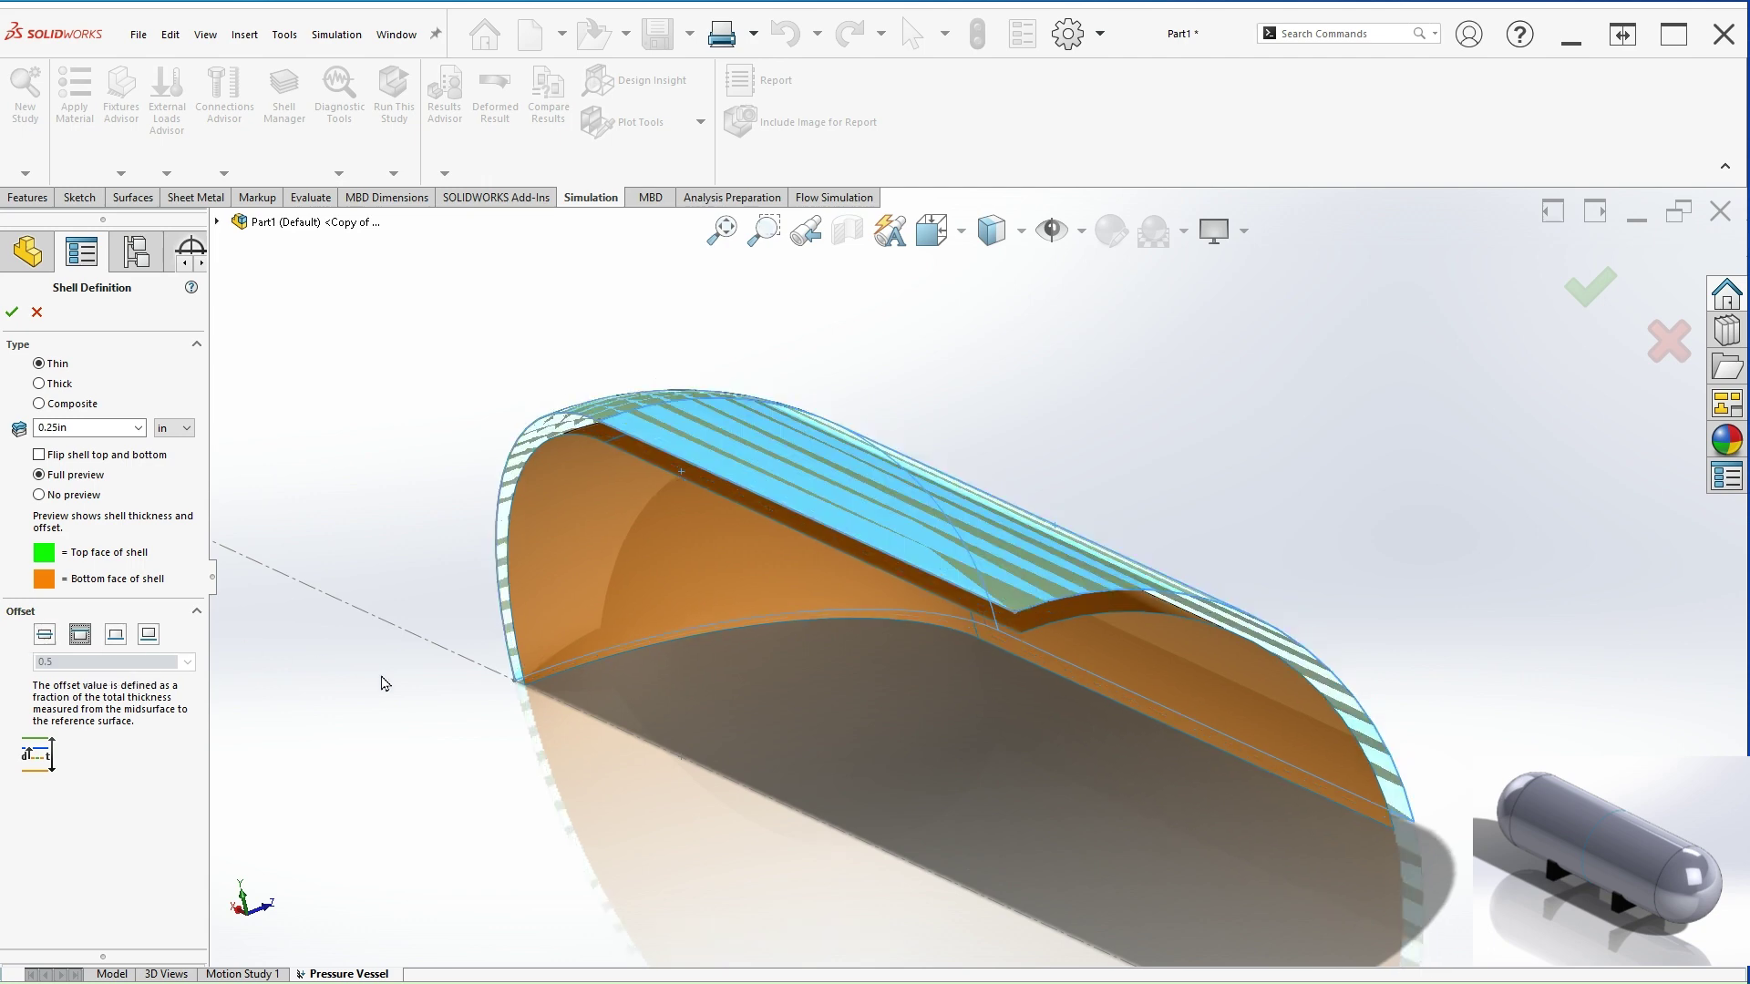
mouse_move(1074, 665)
middle_mouse_down()
mouse_move(1063, 613)
mouse_move(1078, 633)
middle_mouse_up()
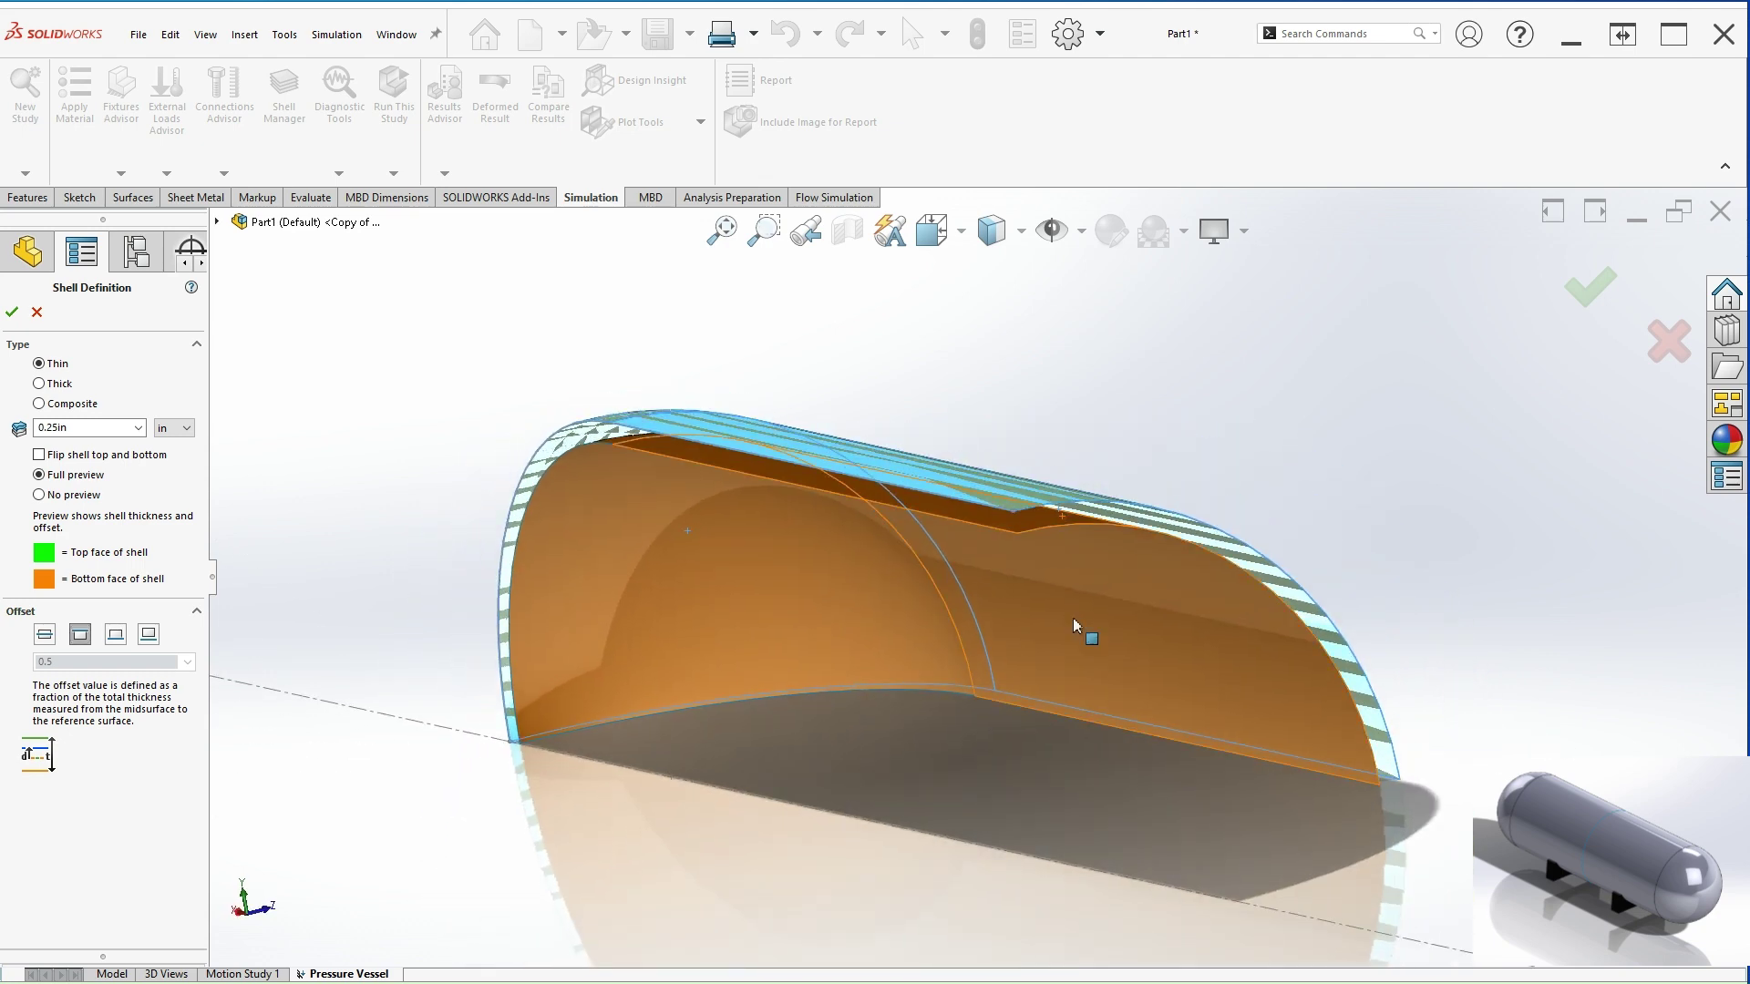
left_click(114, 640)
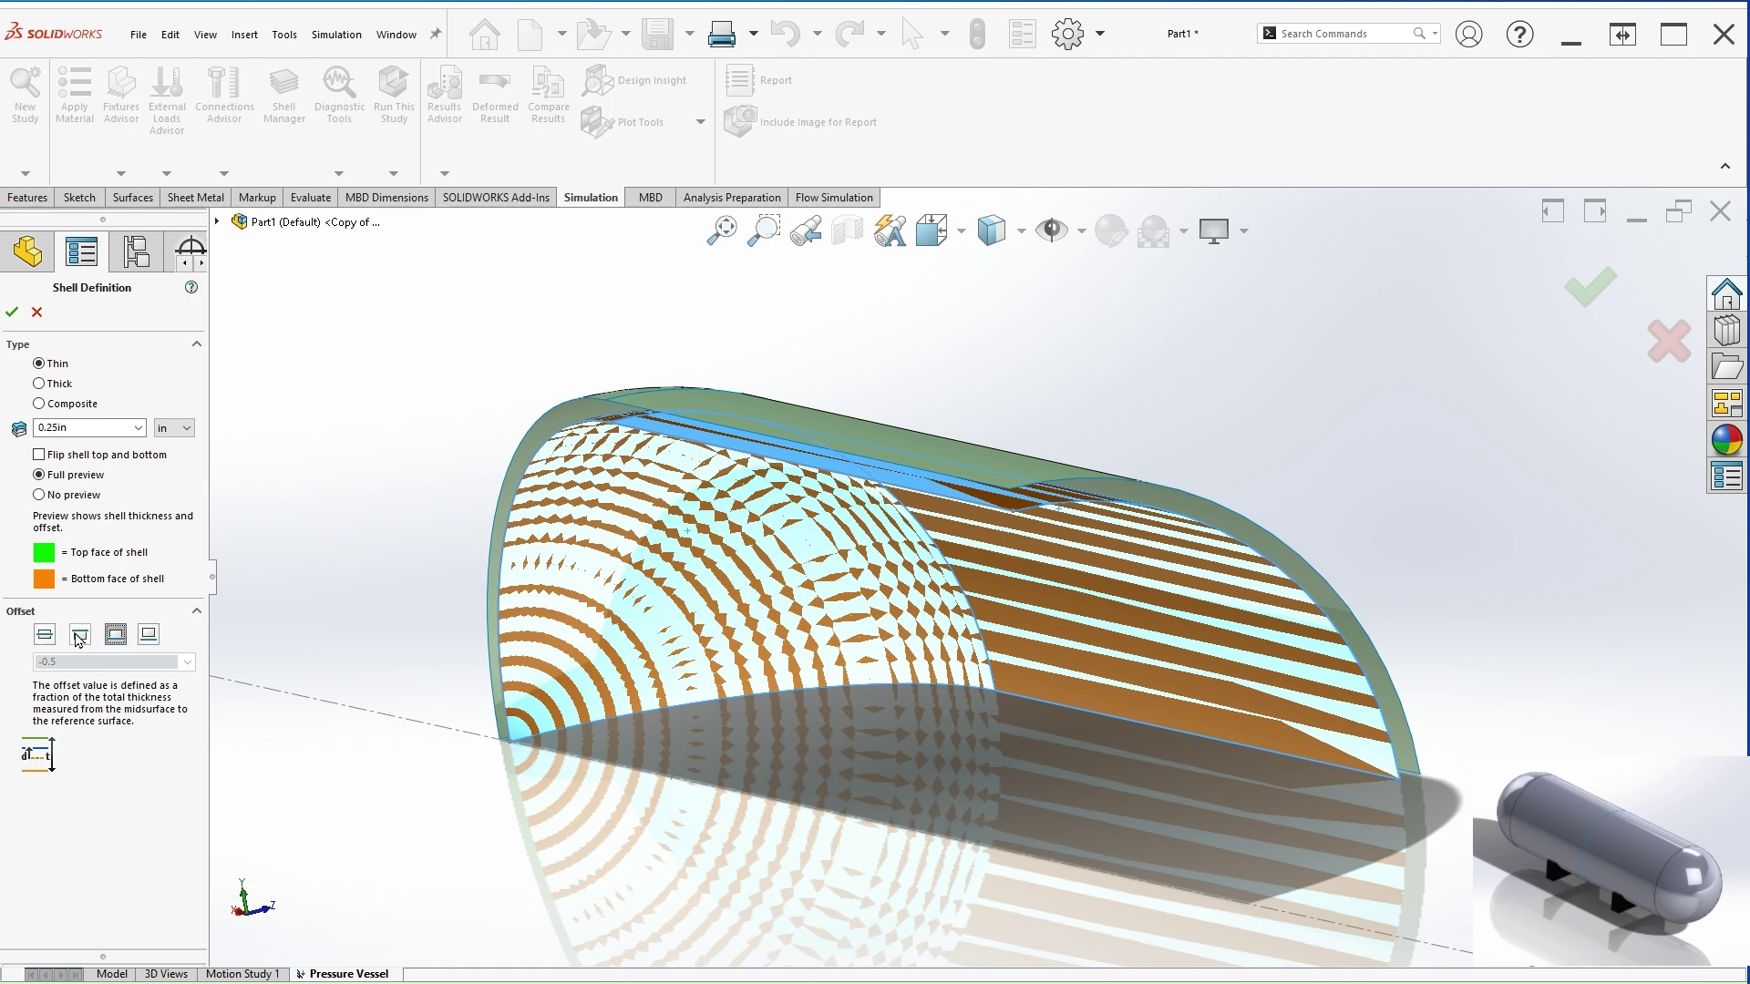
left_click(79, 637)
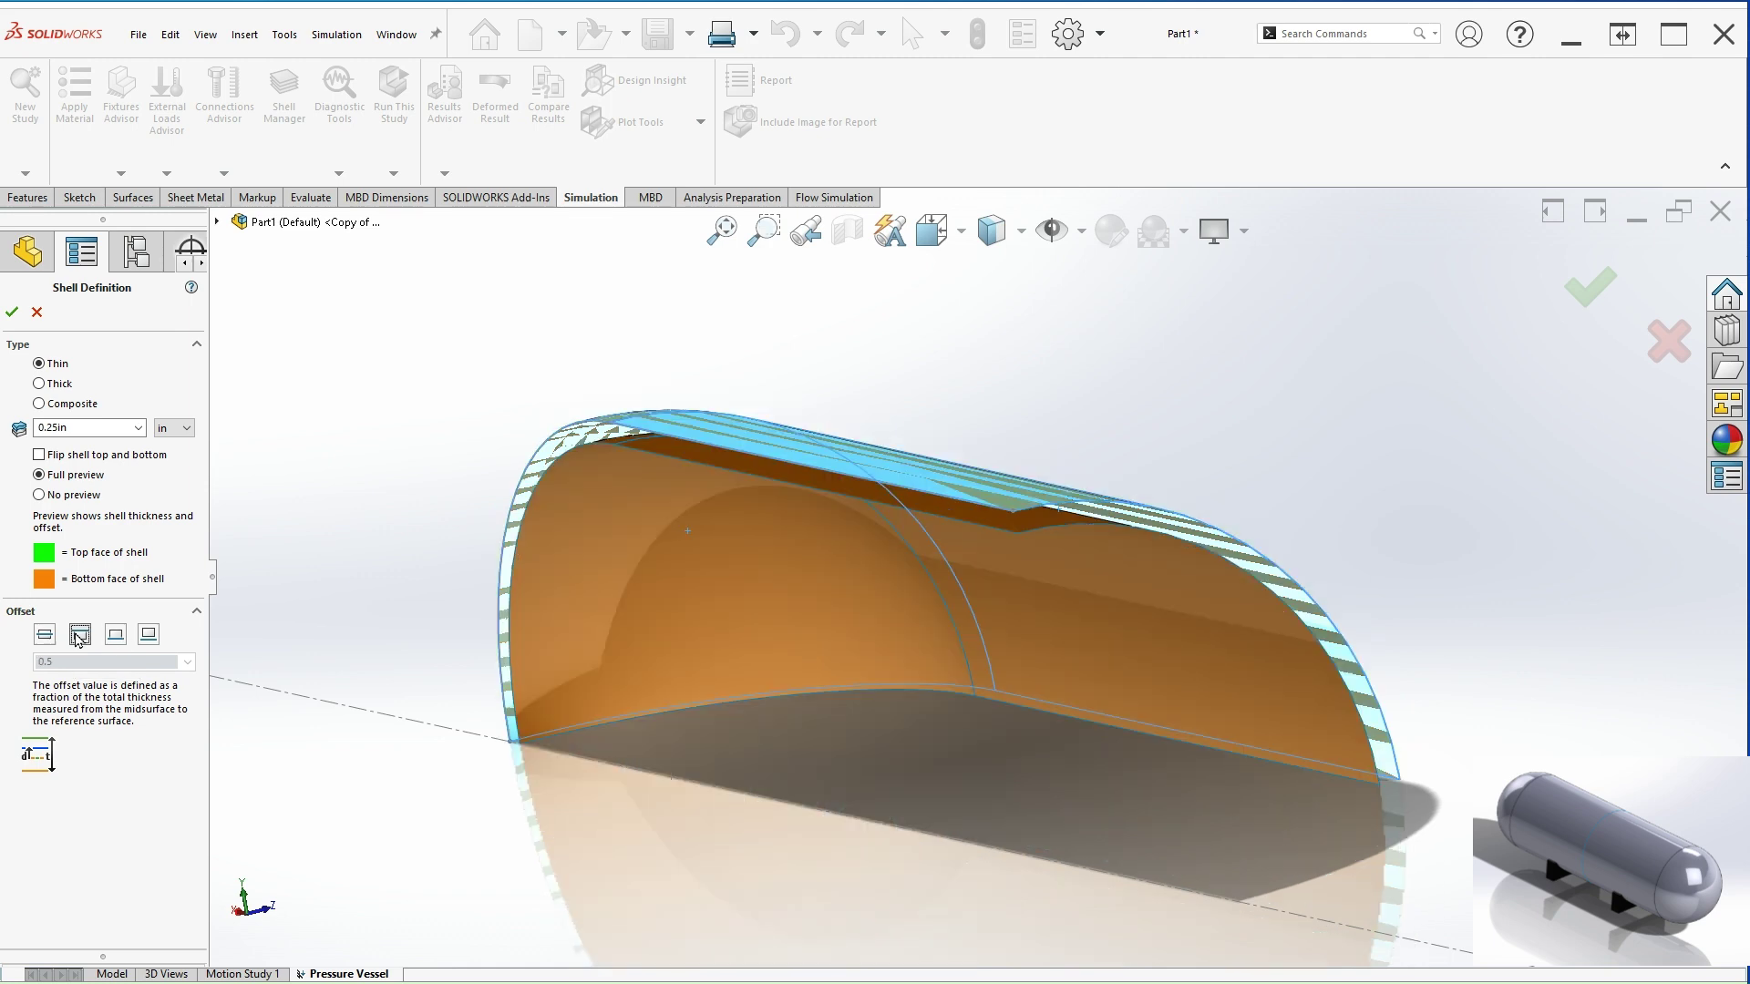
left_click(13, 312)
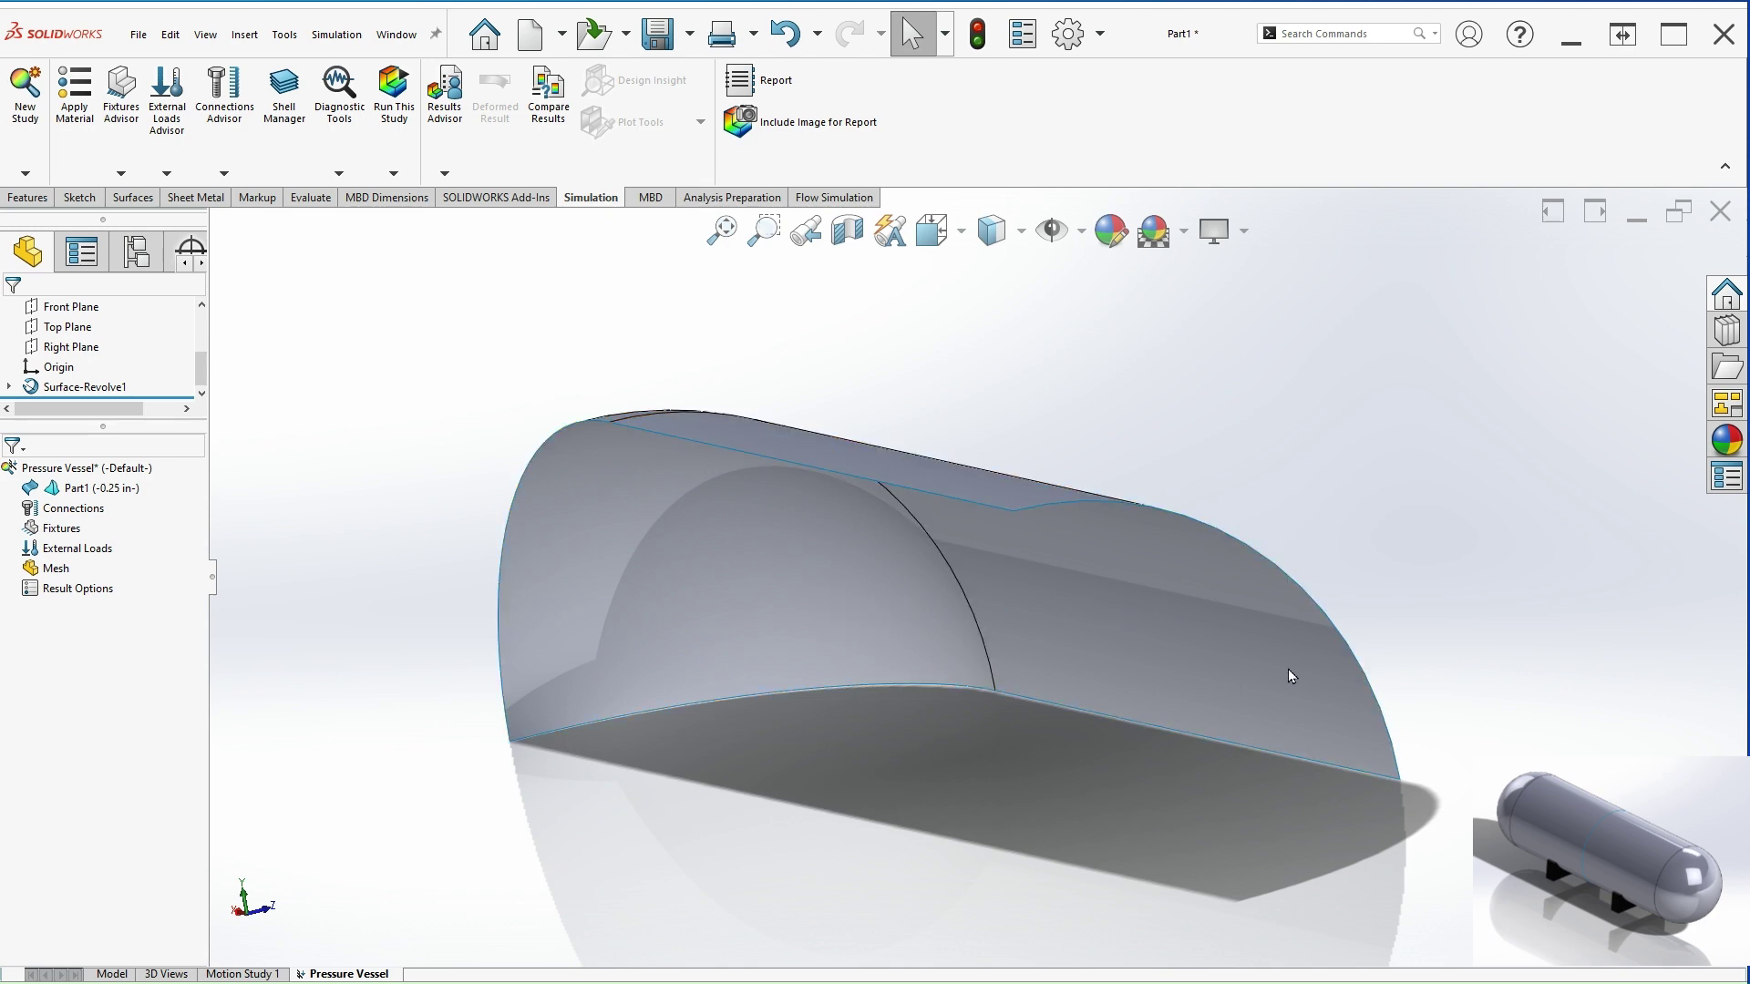
Assign 1060 Alloy from the Aluminium Alloys library as Part1's material.
right_click(80, 489)
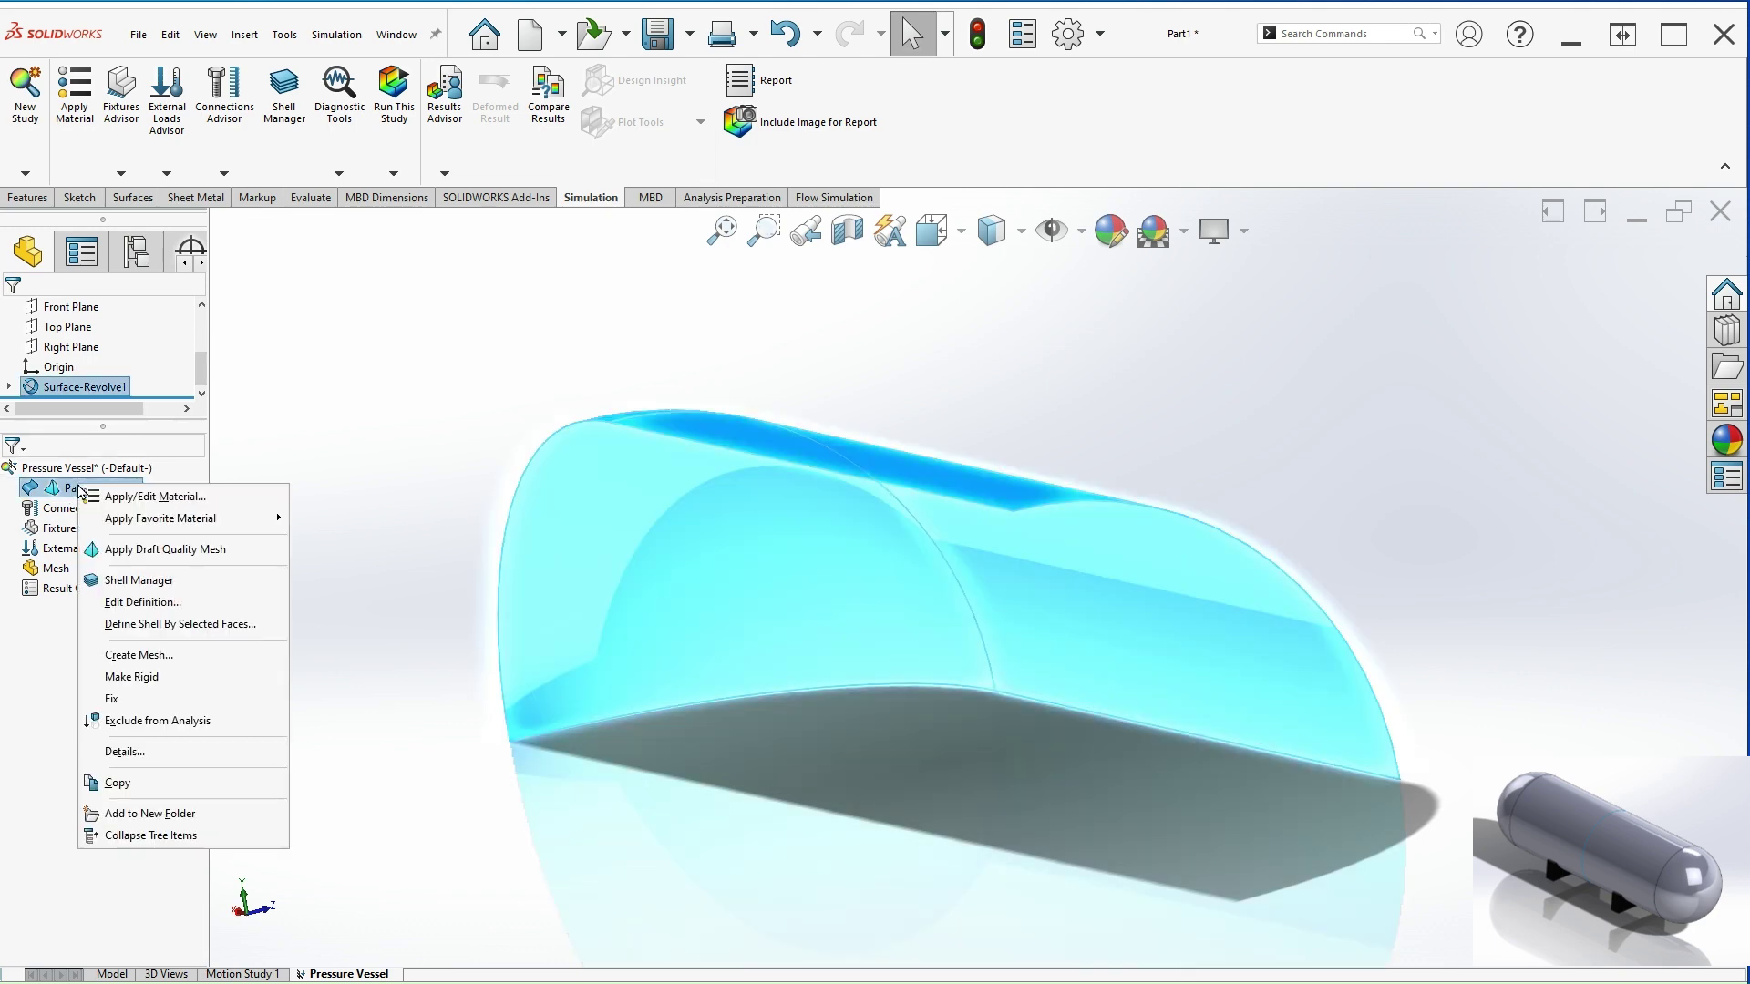
left_click(219, 497)
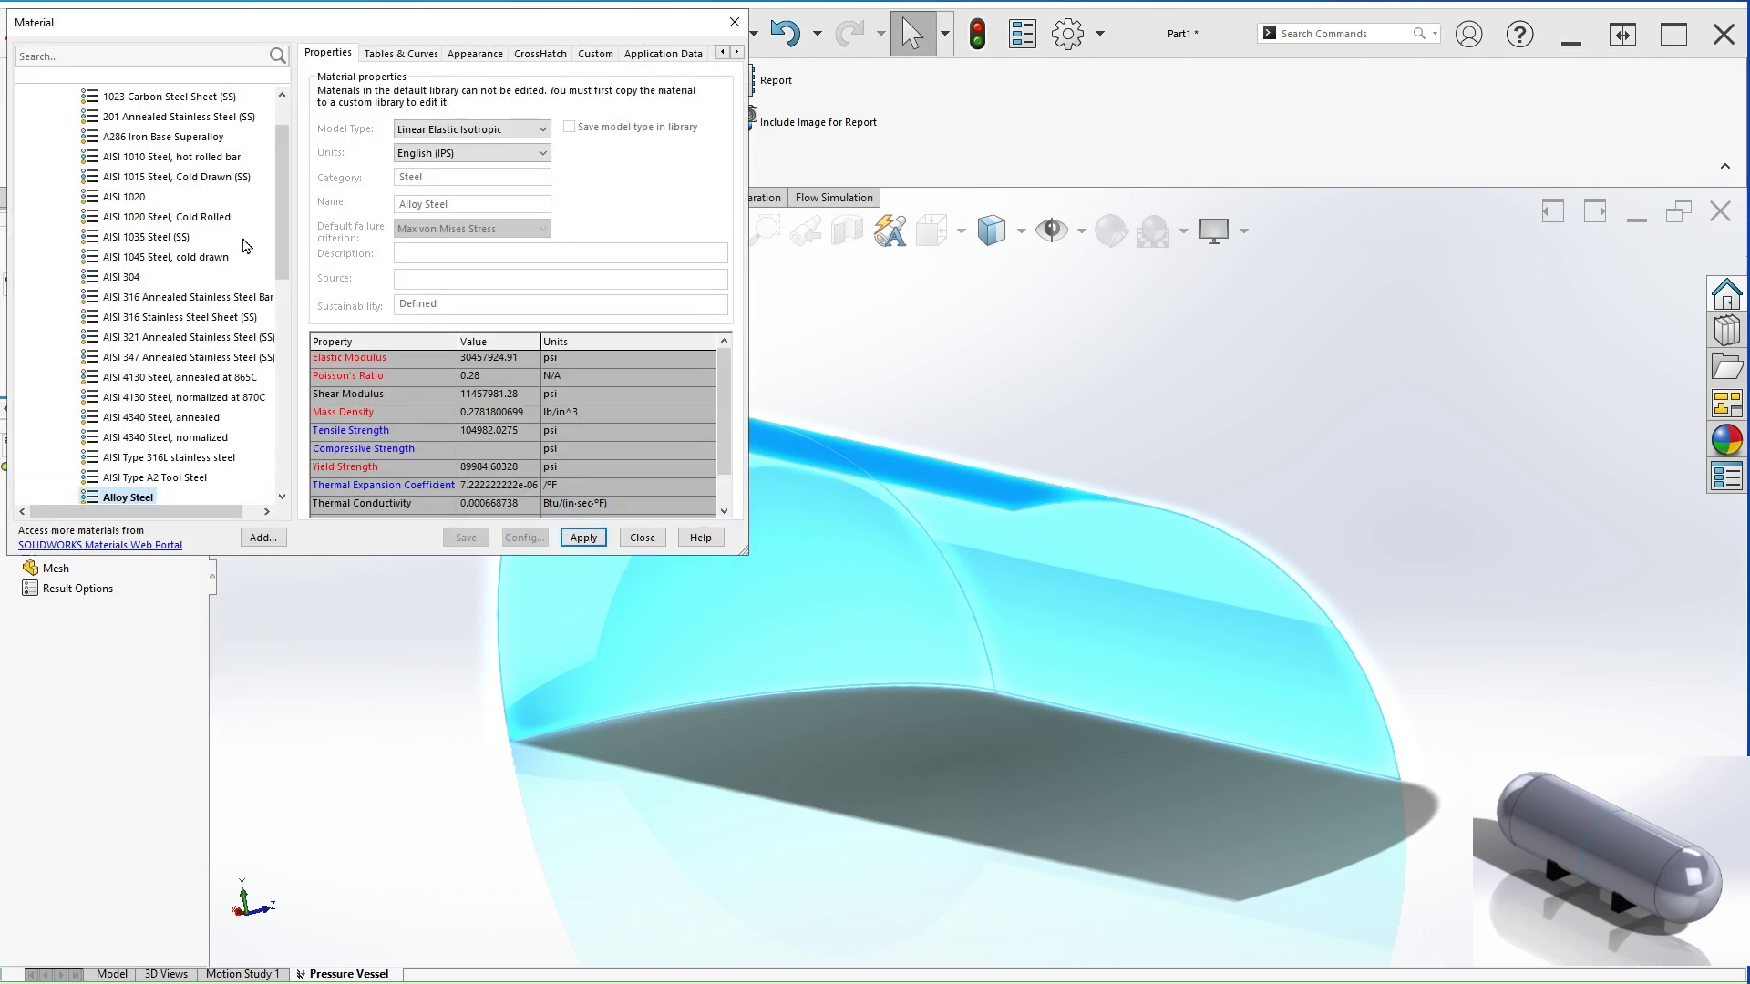
left_click_drag(284, 261, 285, 453)
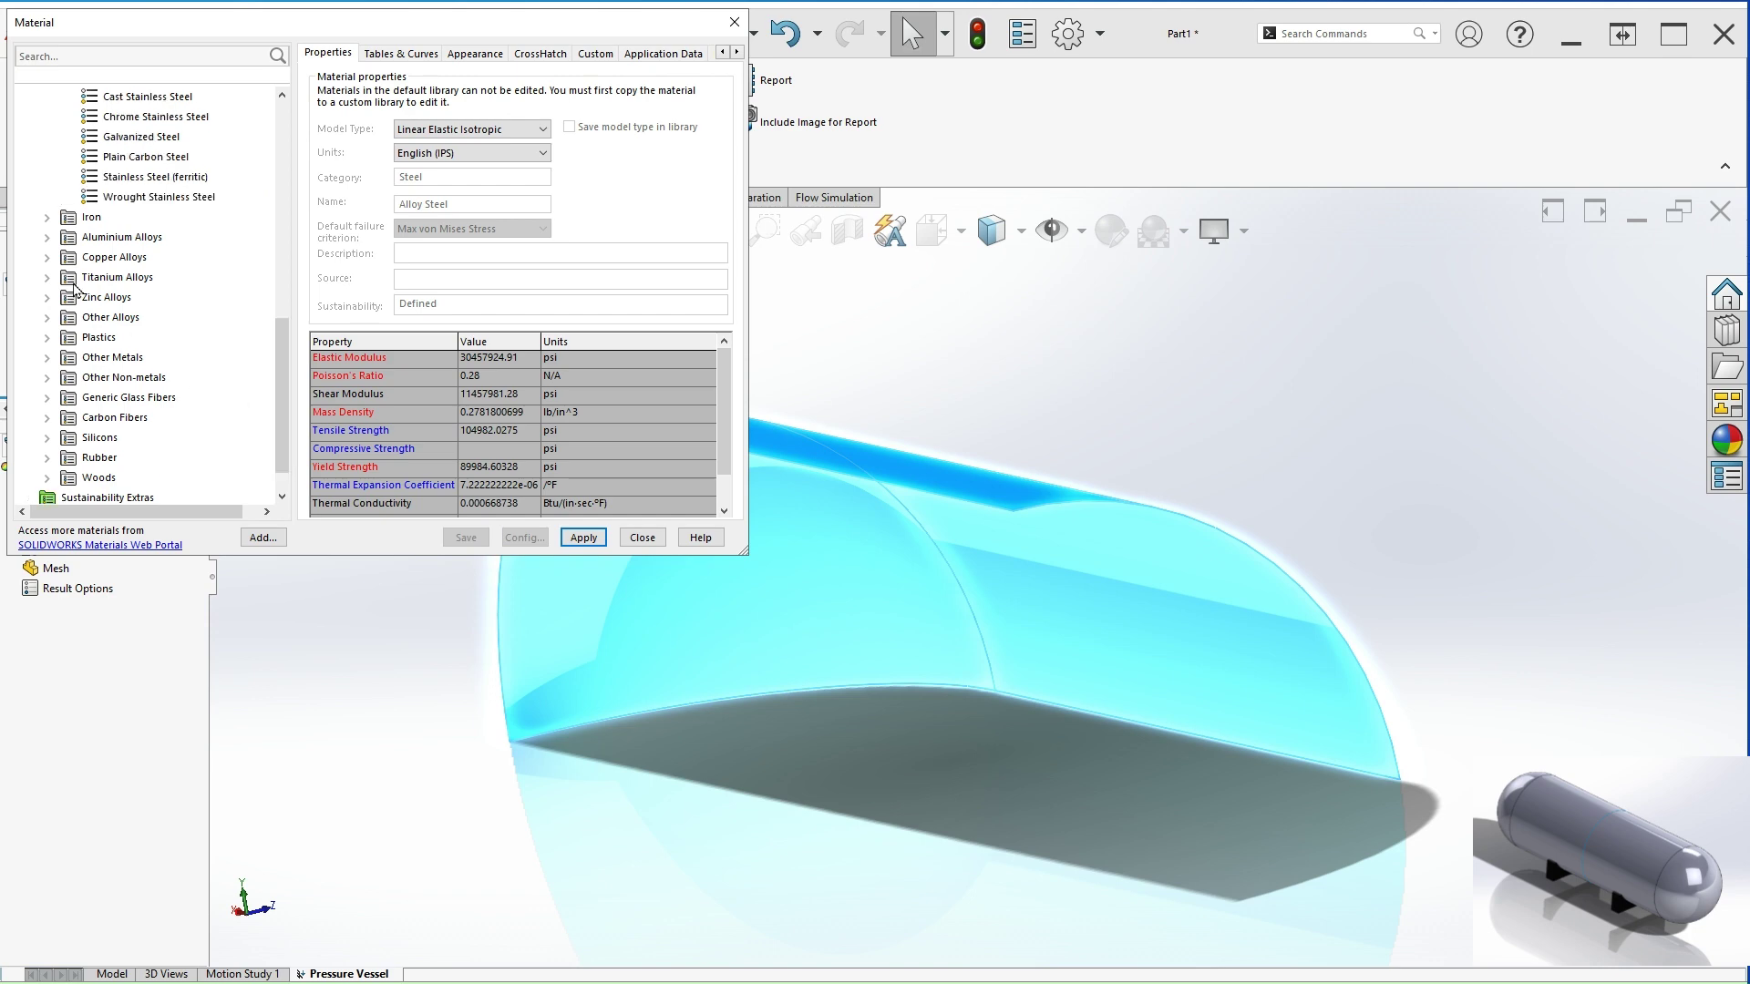
left_click(47, 238)
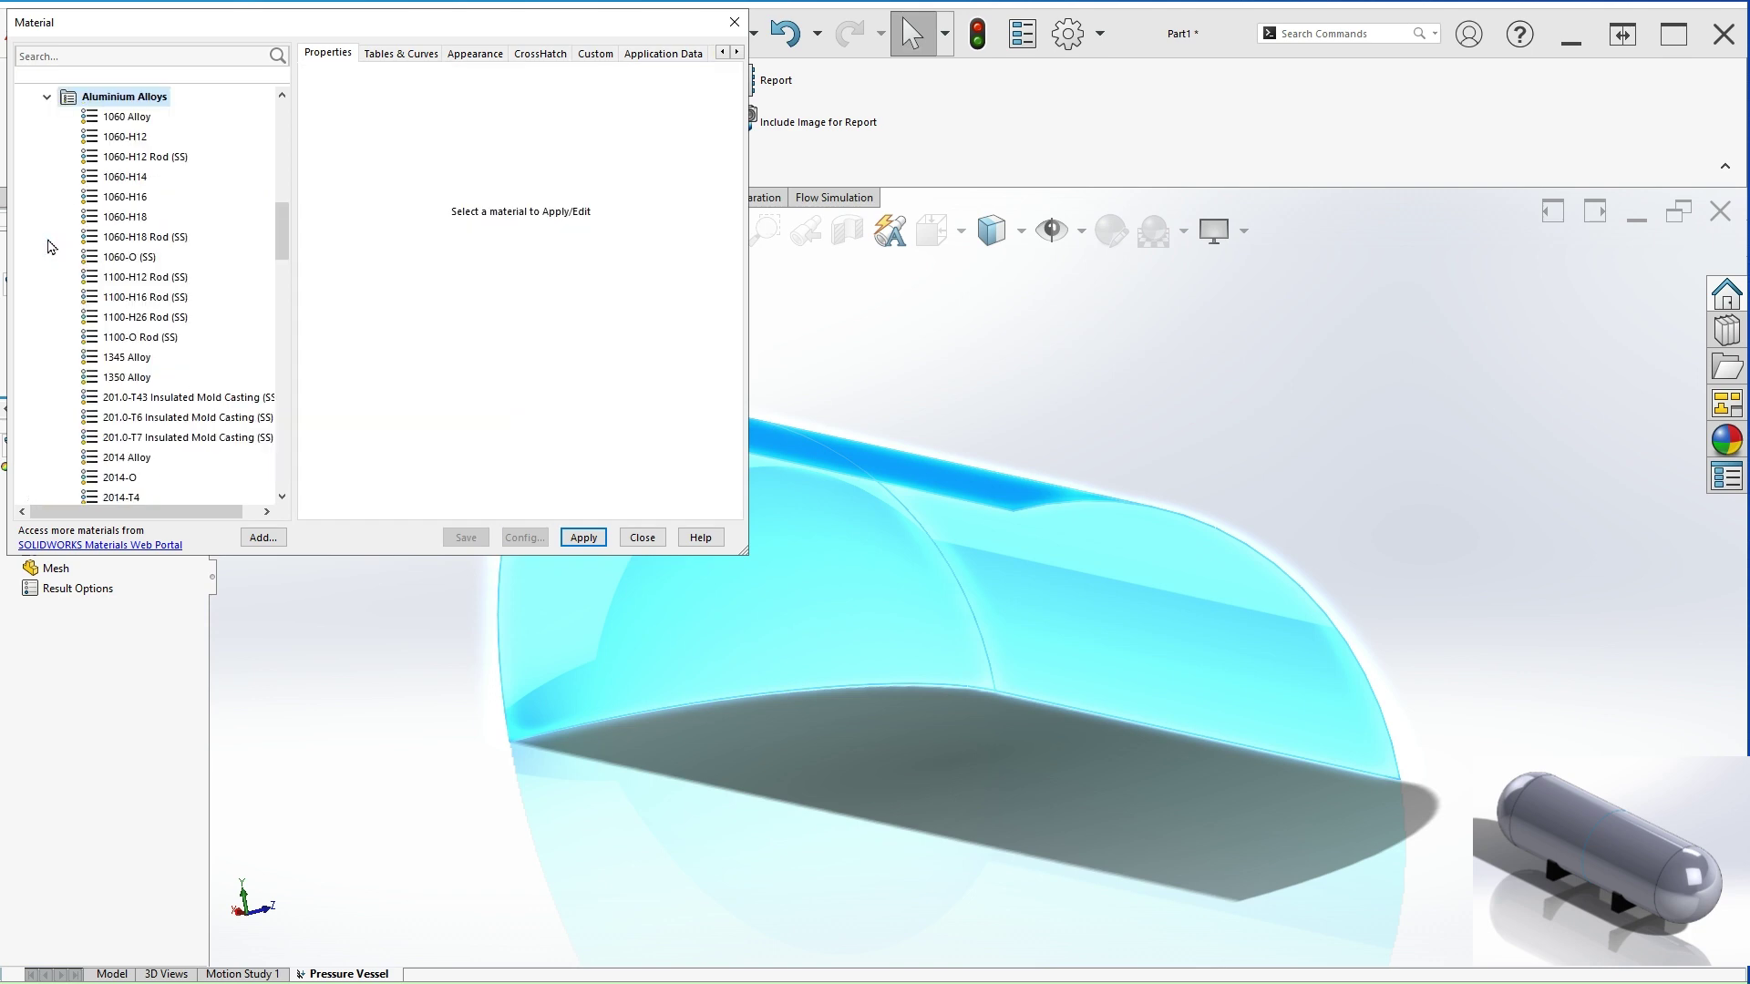
left_click(133, 117)
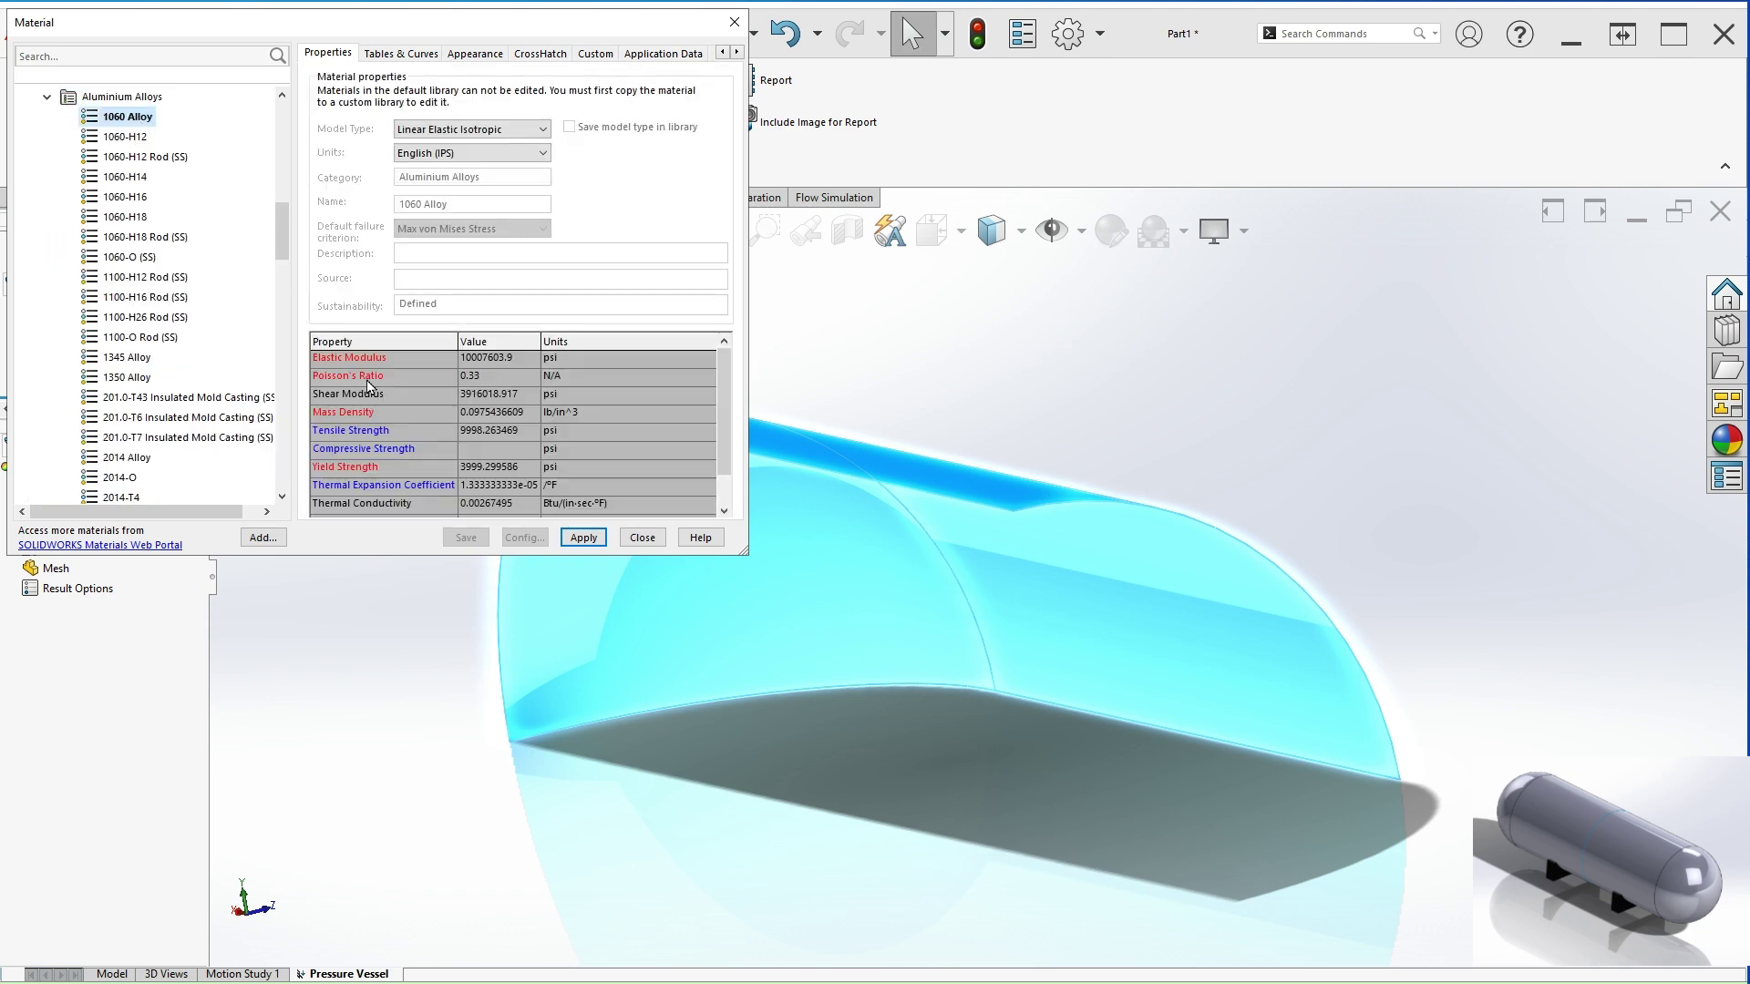
left_click(583, 538)
left_click(642, 538)
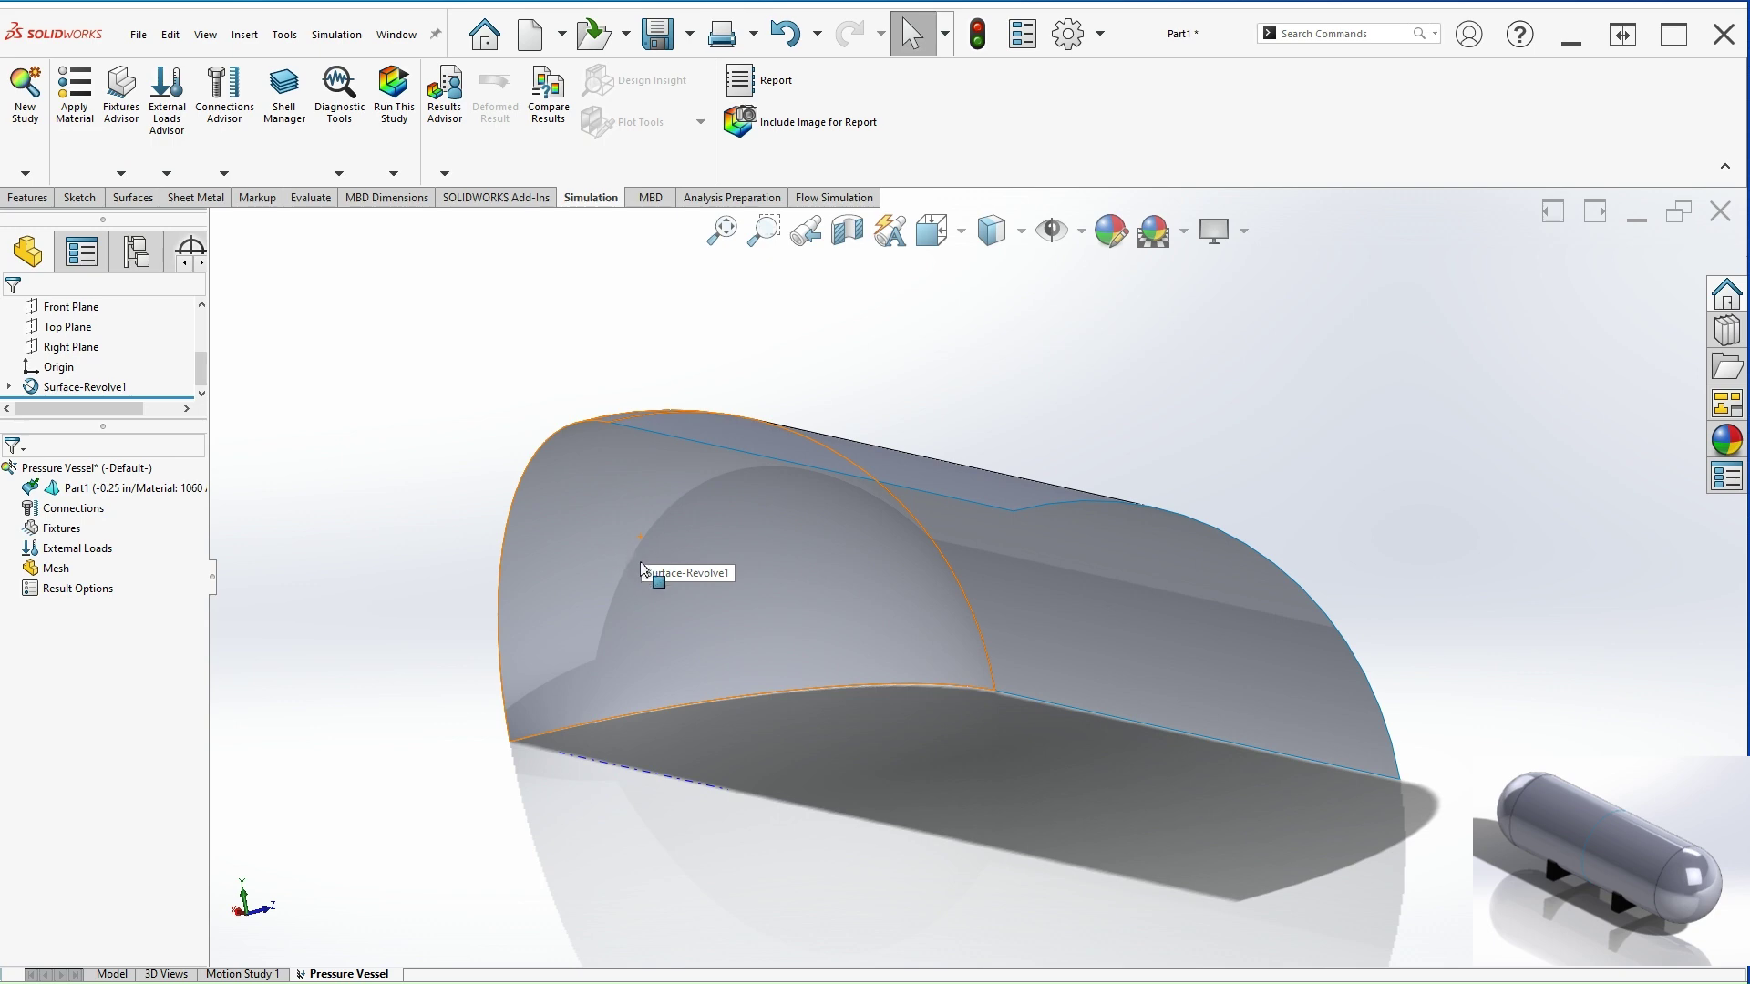
Start a new fixture under Fixtures and choose the advanced Symmetry type.
right_click(55, 536)
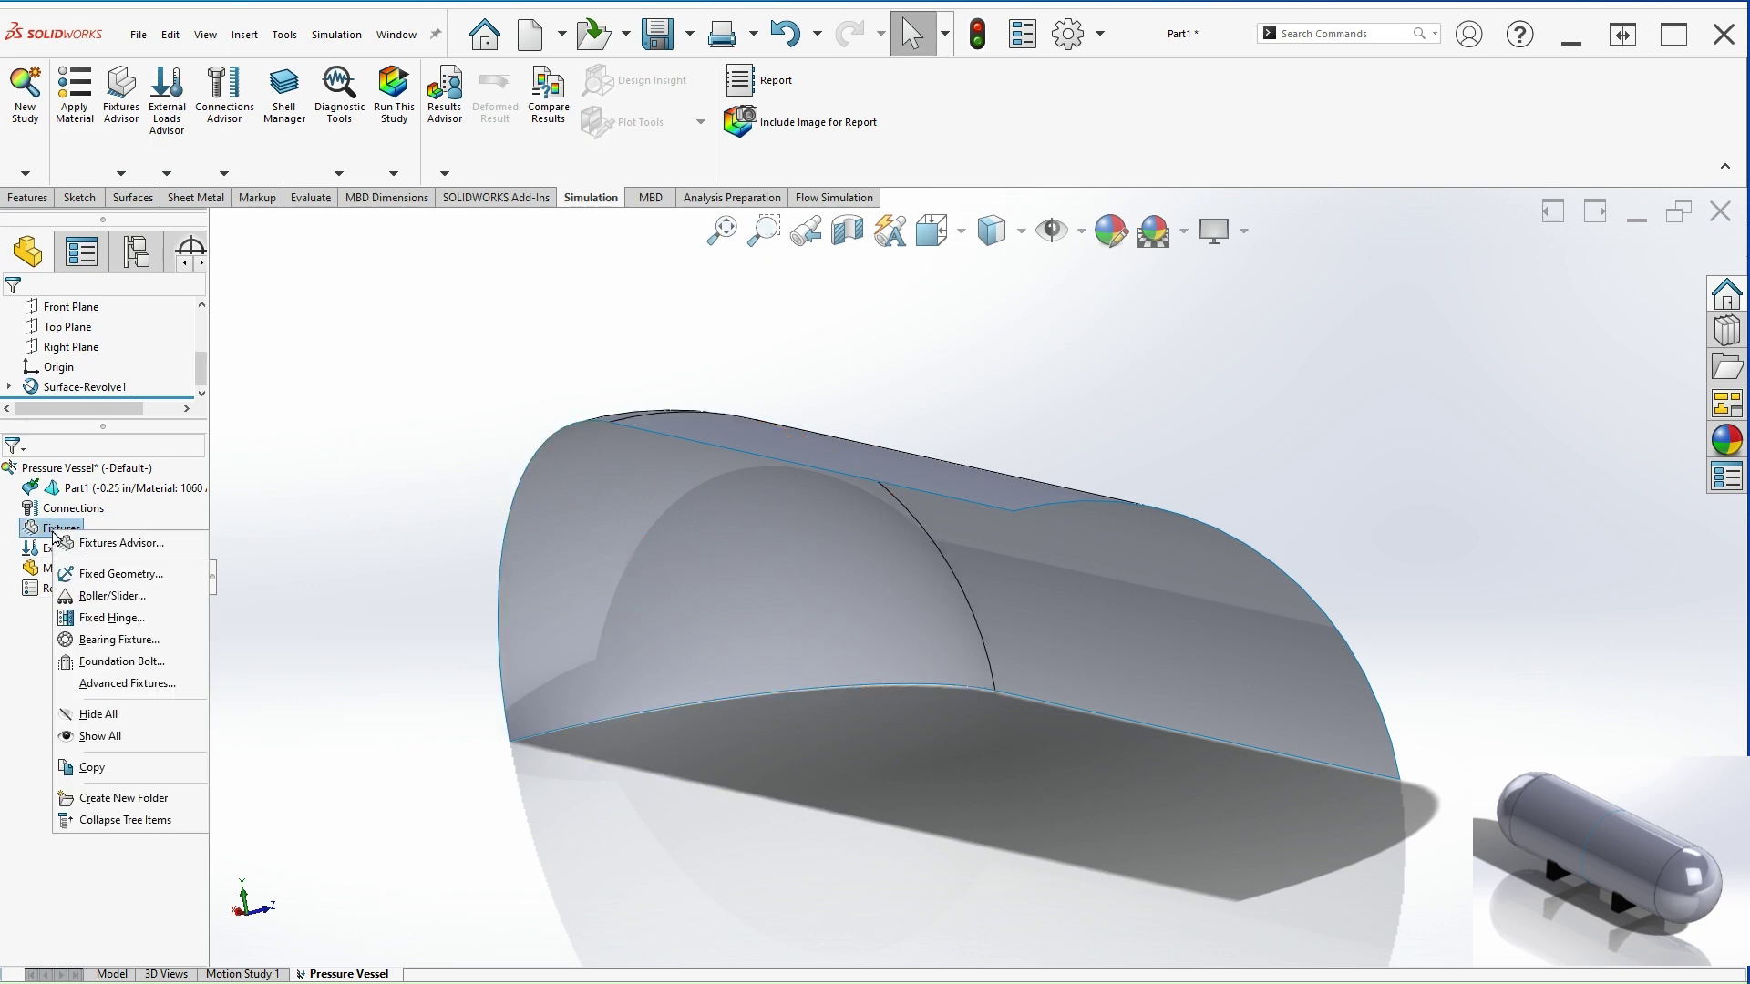
left_click(132, 575)
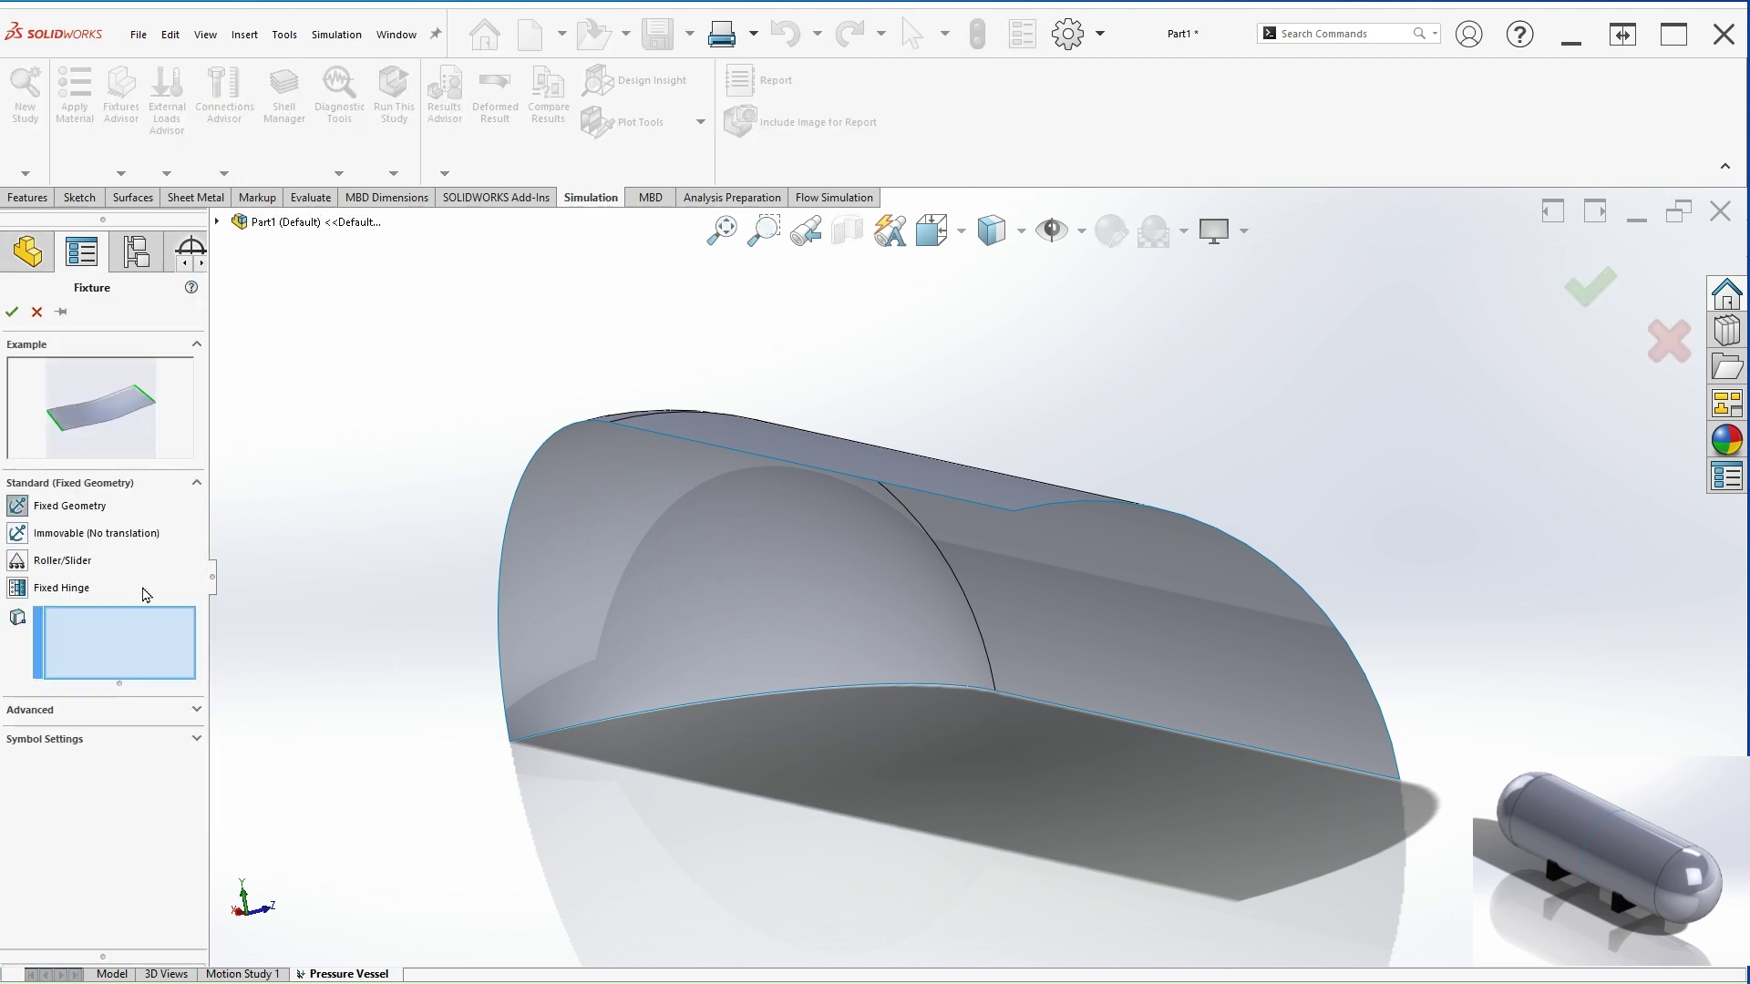
left_click(195, 713)
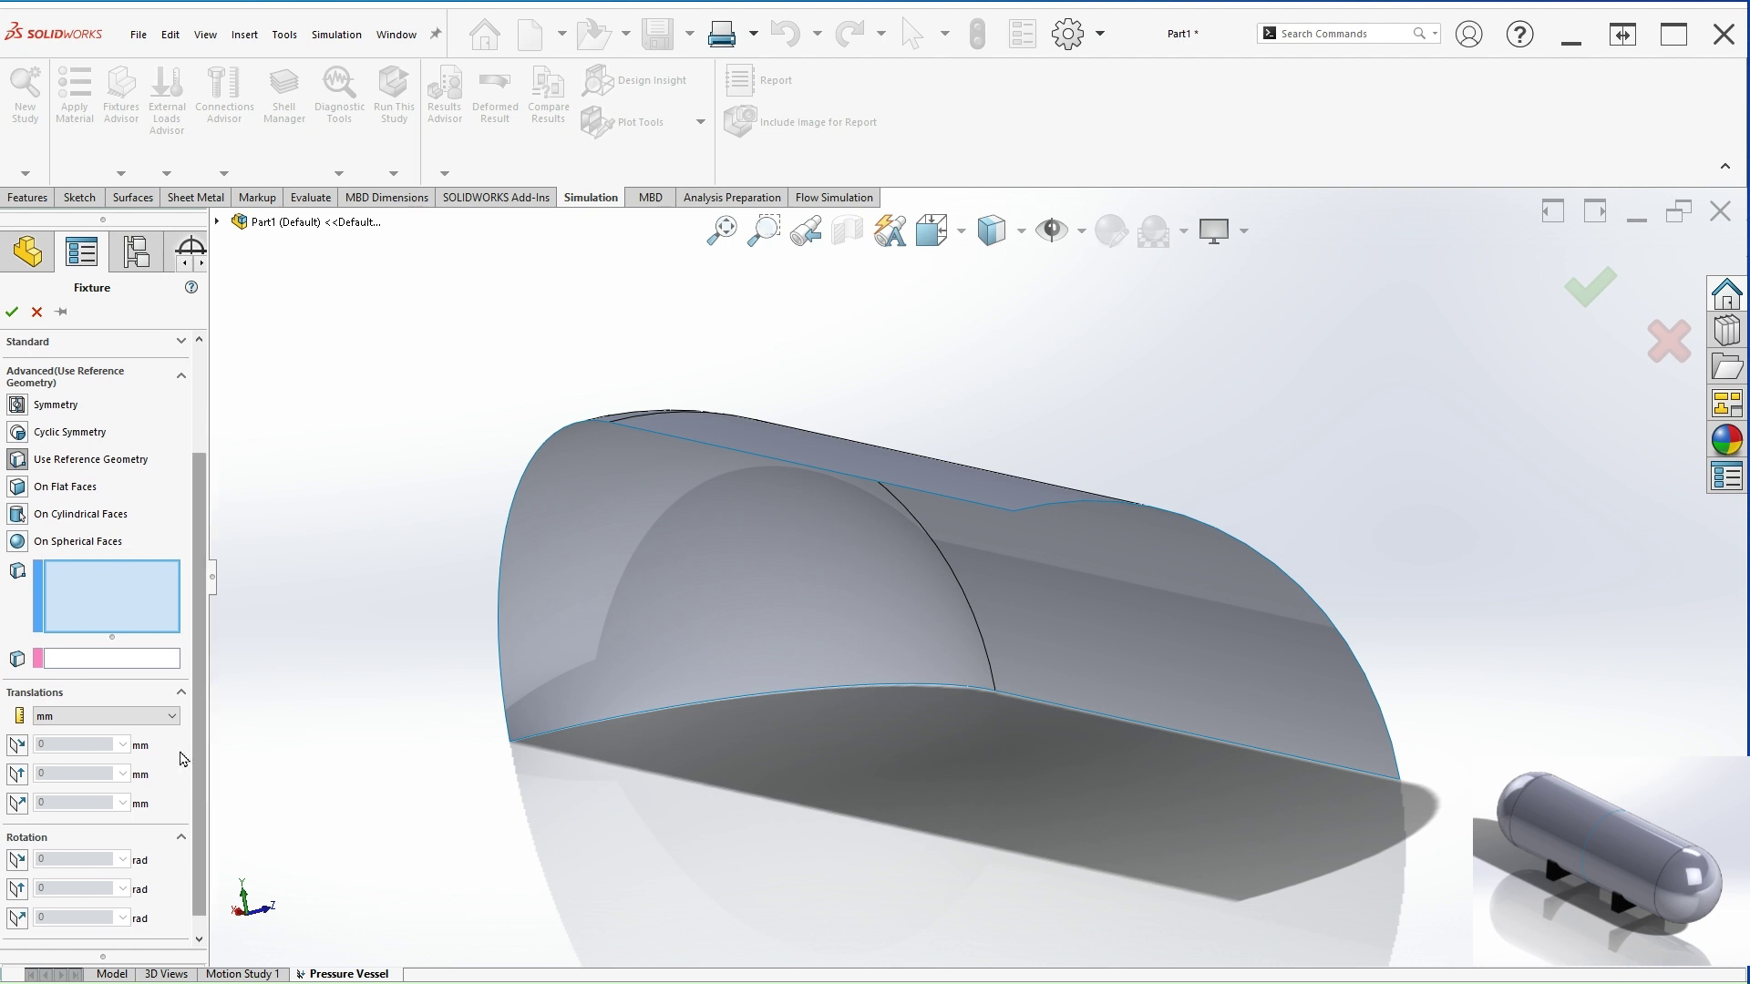
left_click(18, 405)
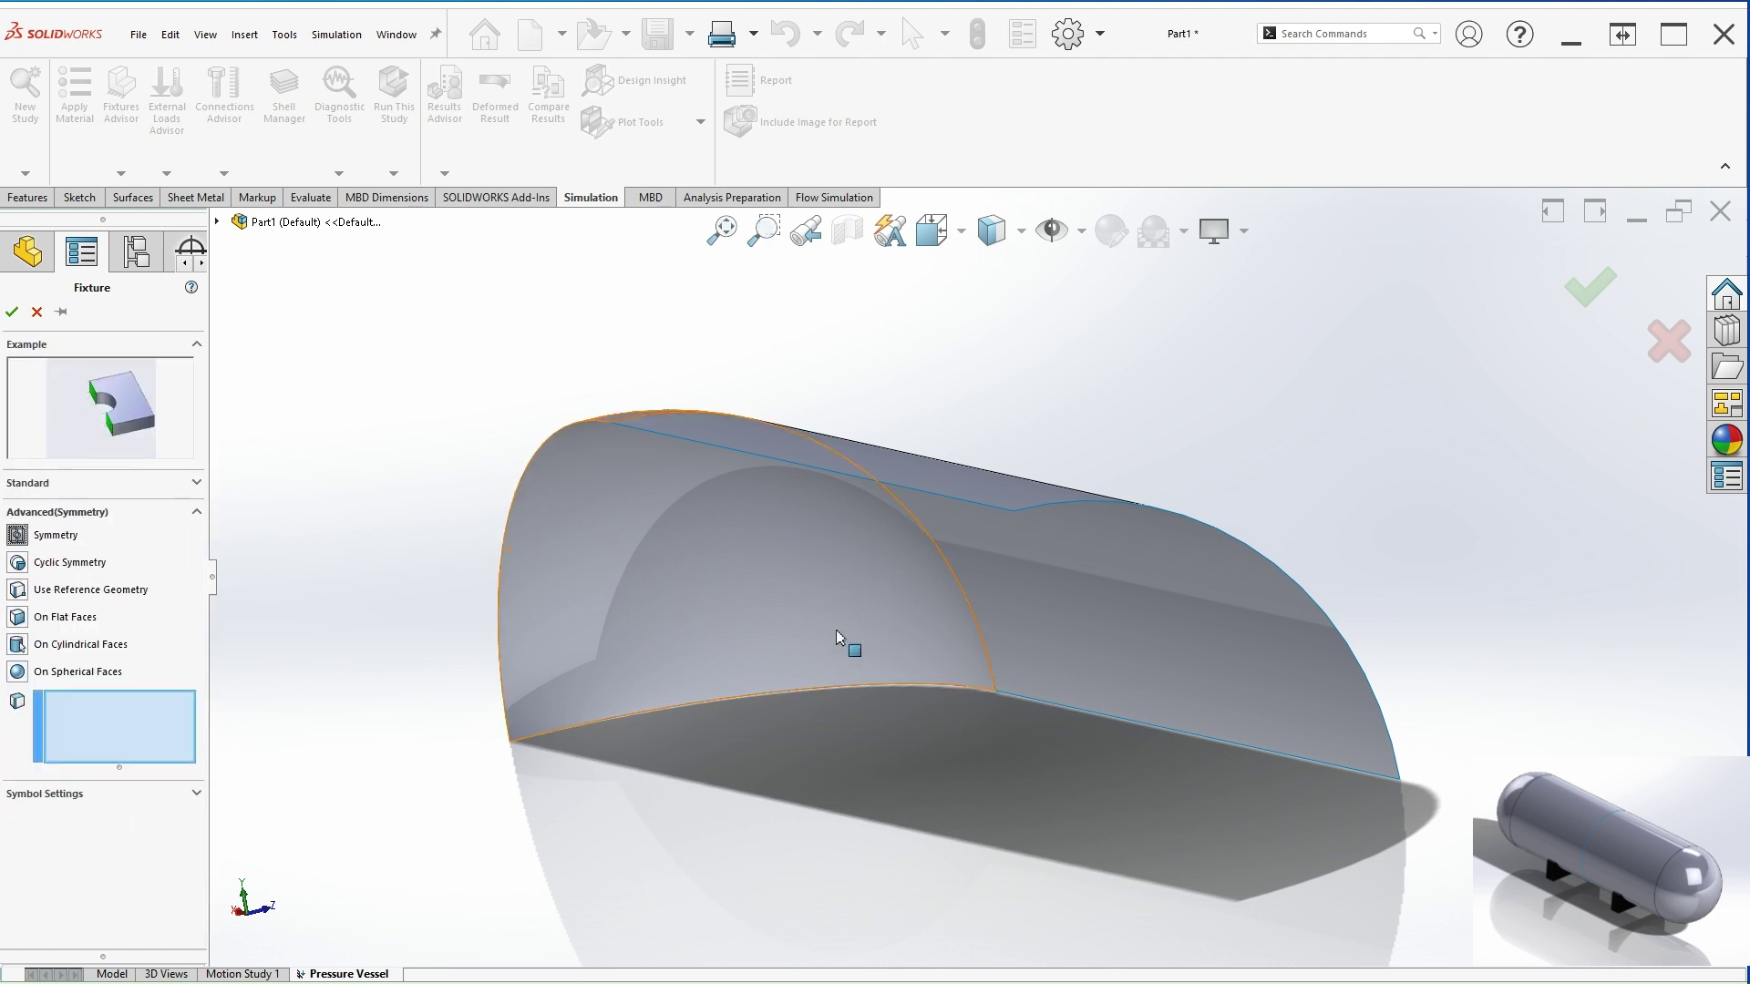
Select the front arc, top straight and back arc cut edges for symmetry.
scroll(849, 696, "up", 2)
middle_click_drag(938, 687, 851, 611)
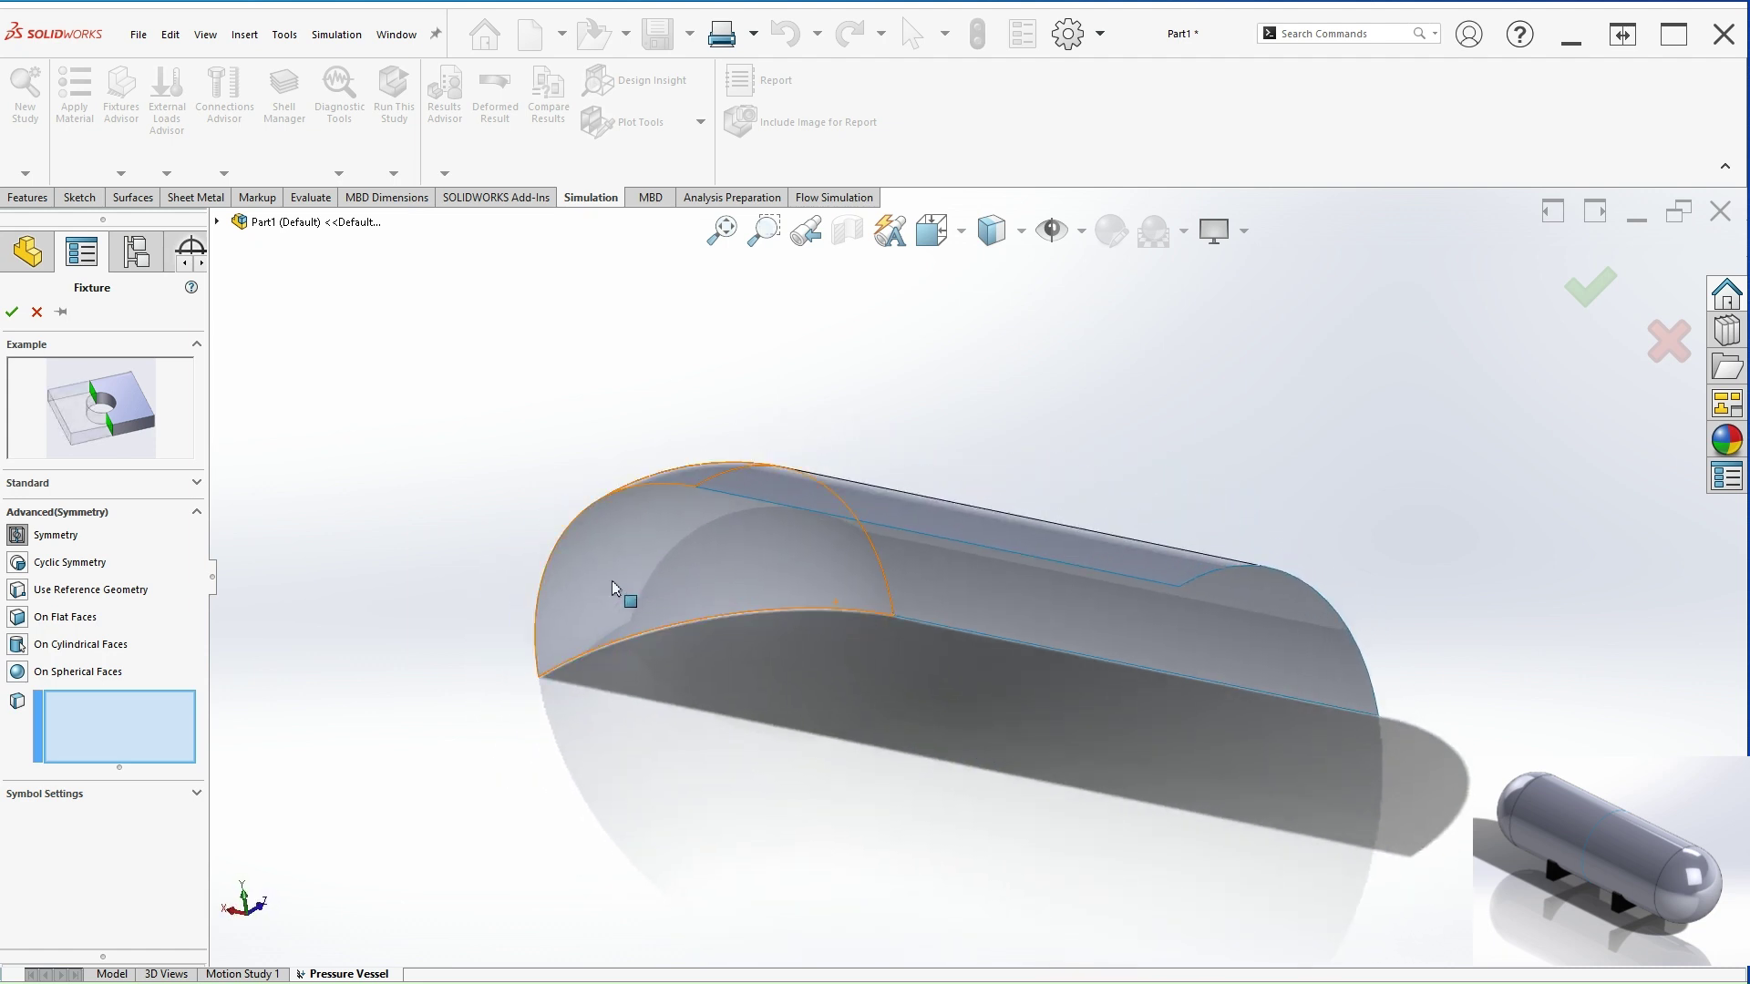
left_click(593, 509)
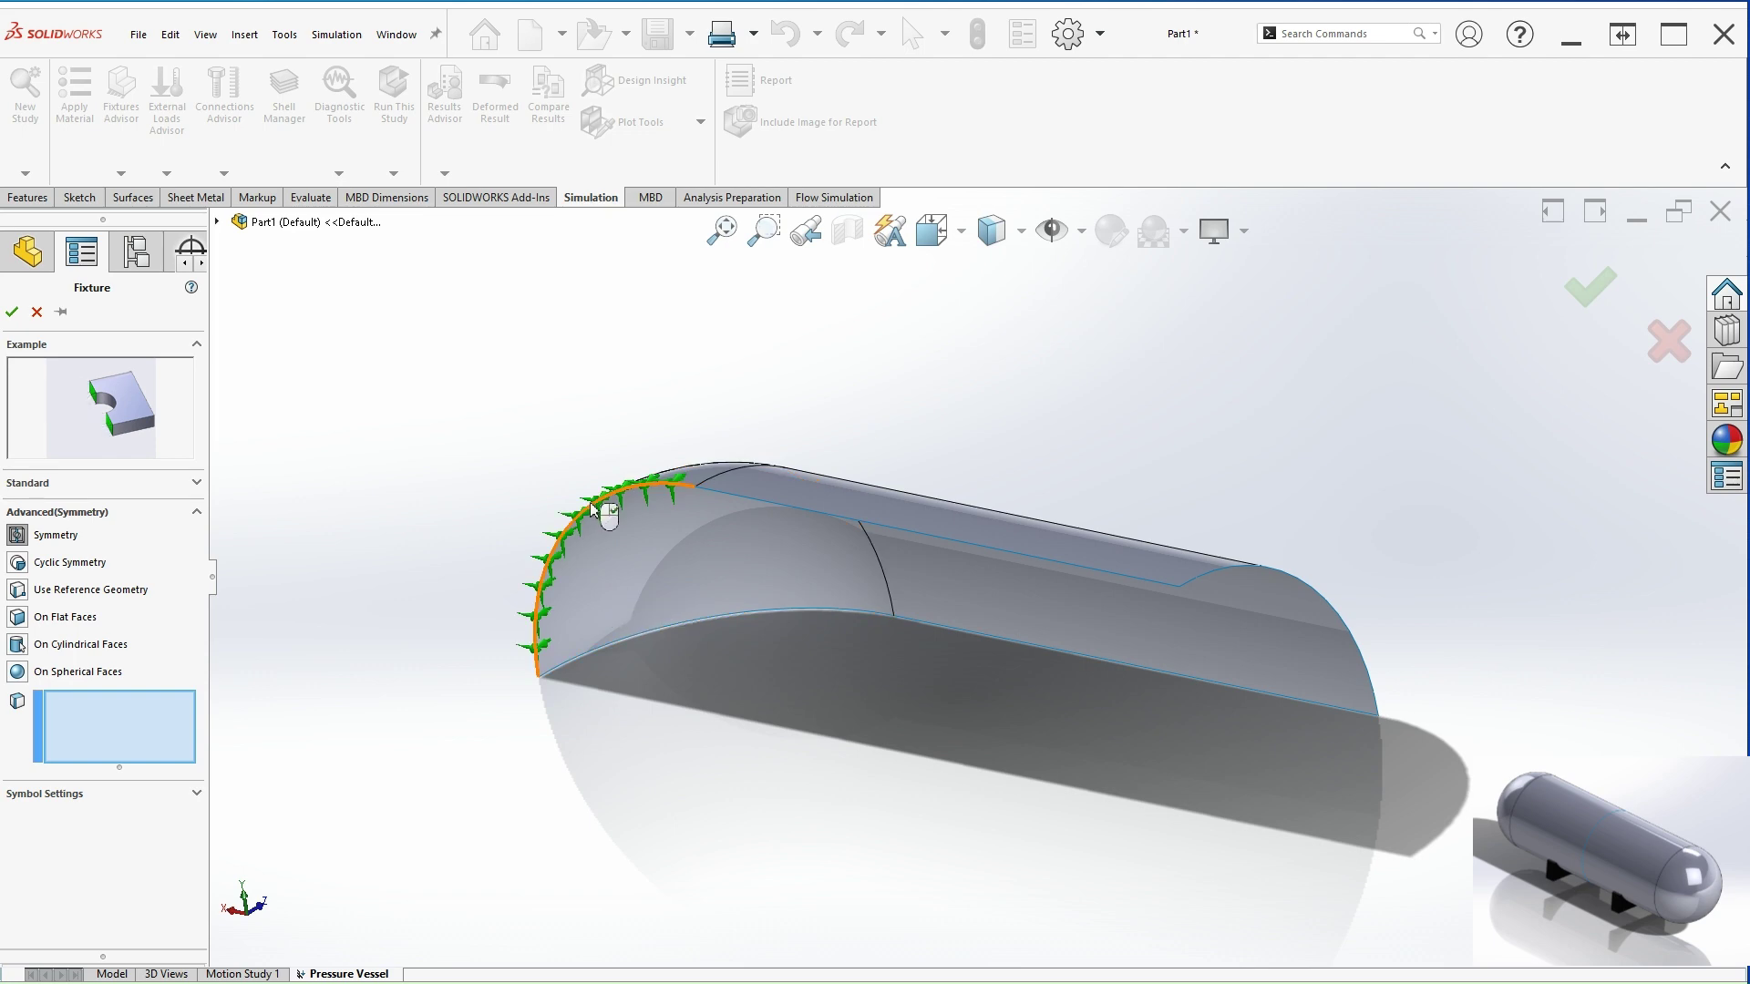
left_click(594, 508)
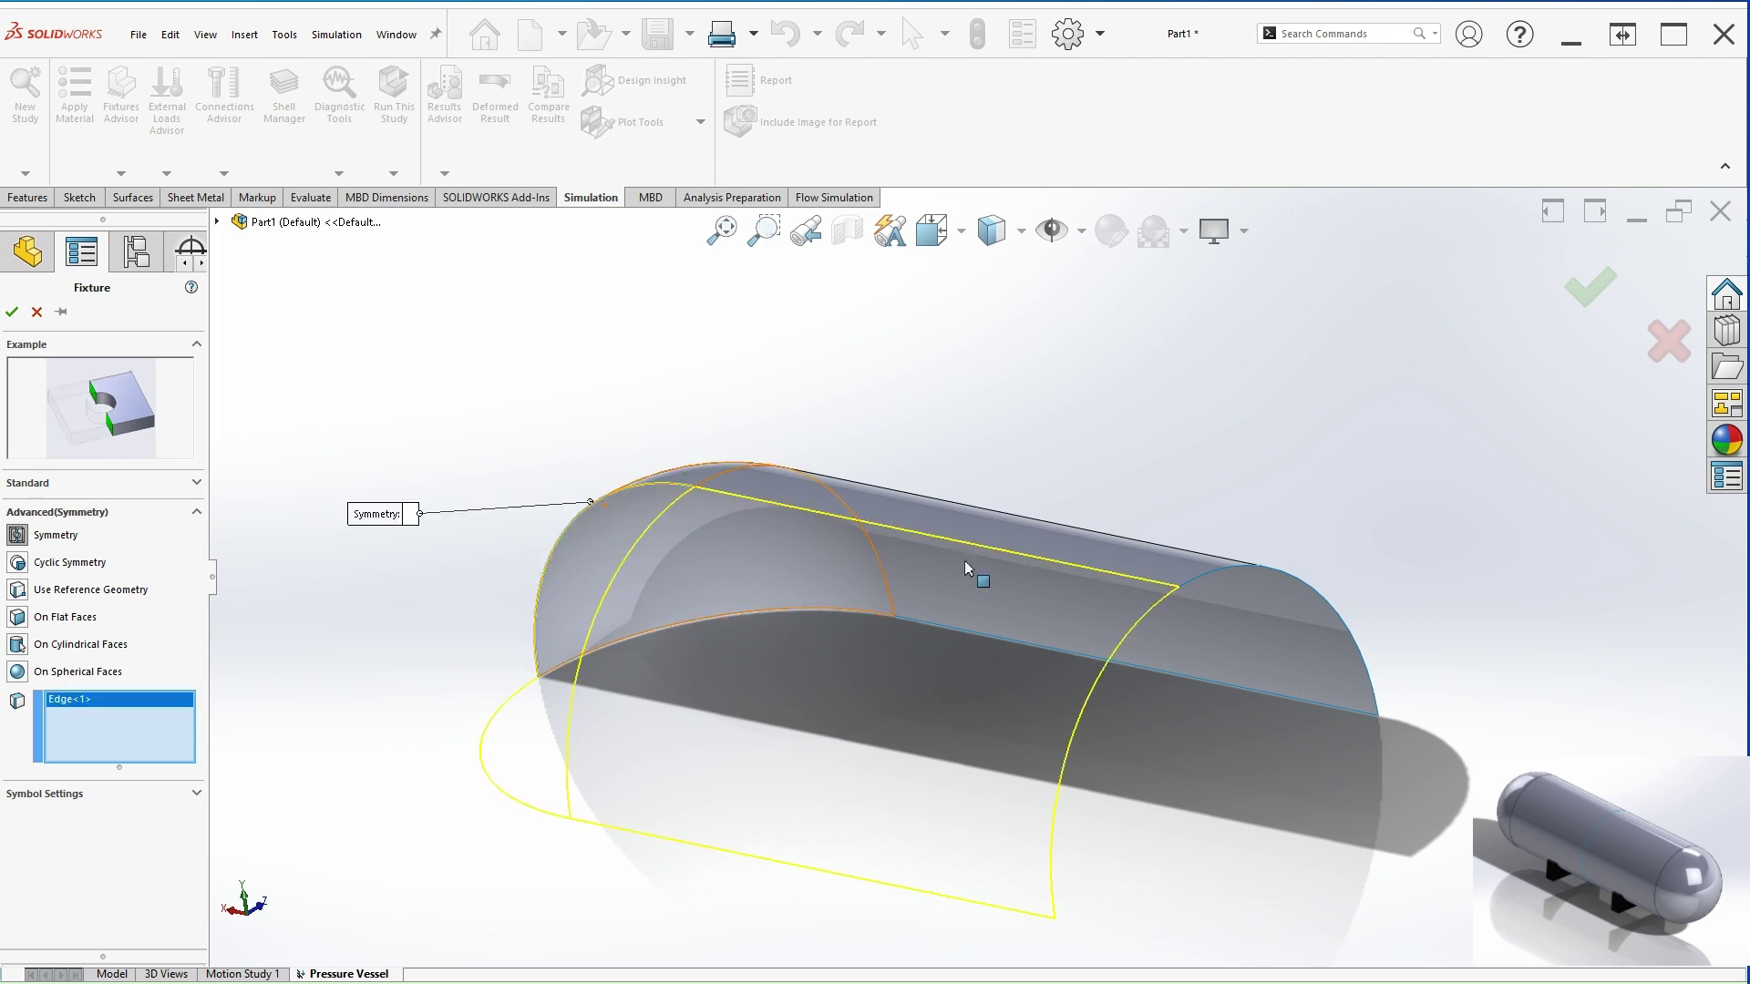
left_click(1078, 574)
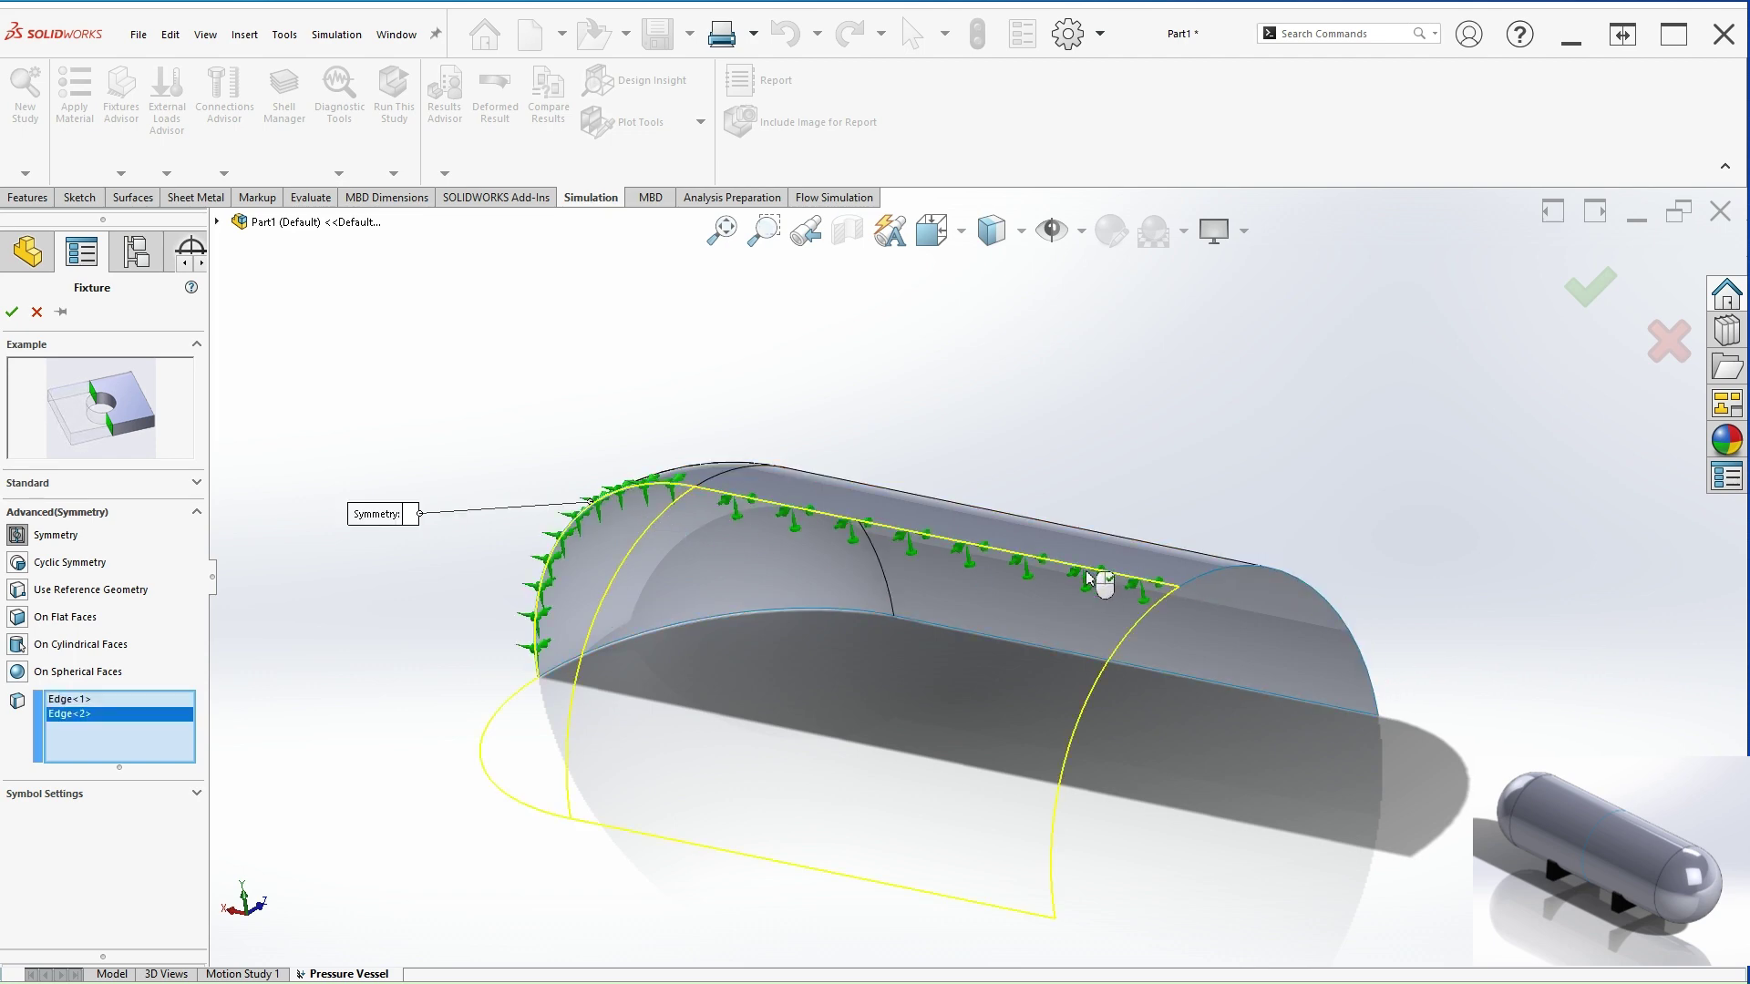
left_click(1197, 586)
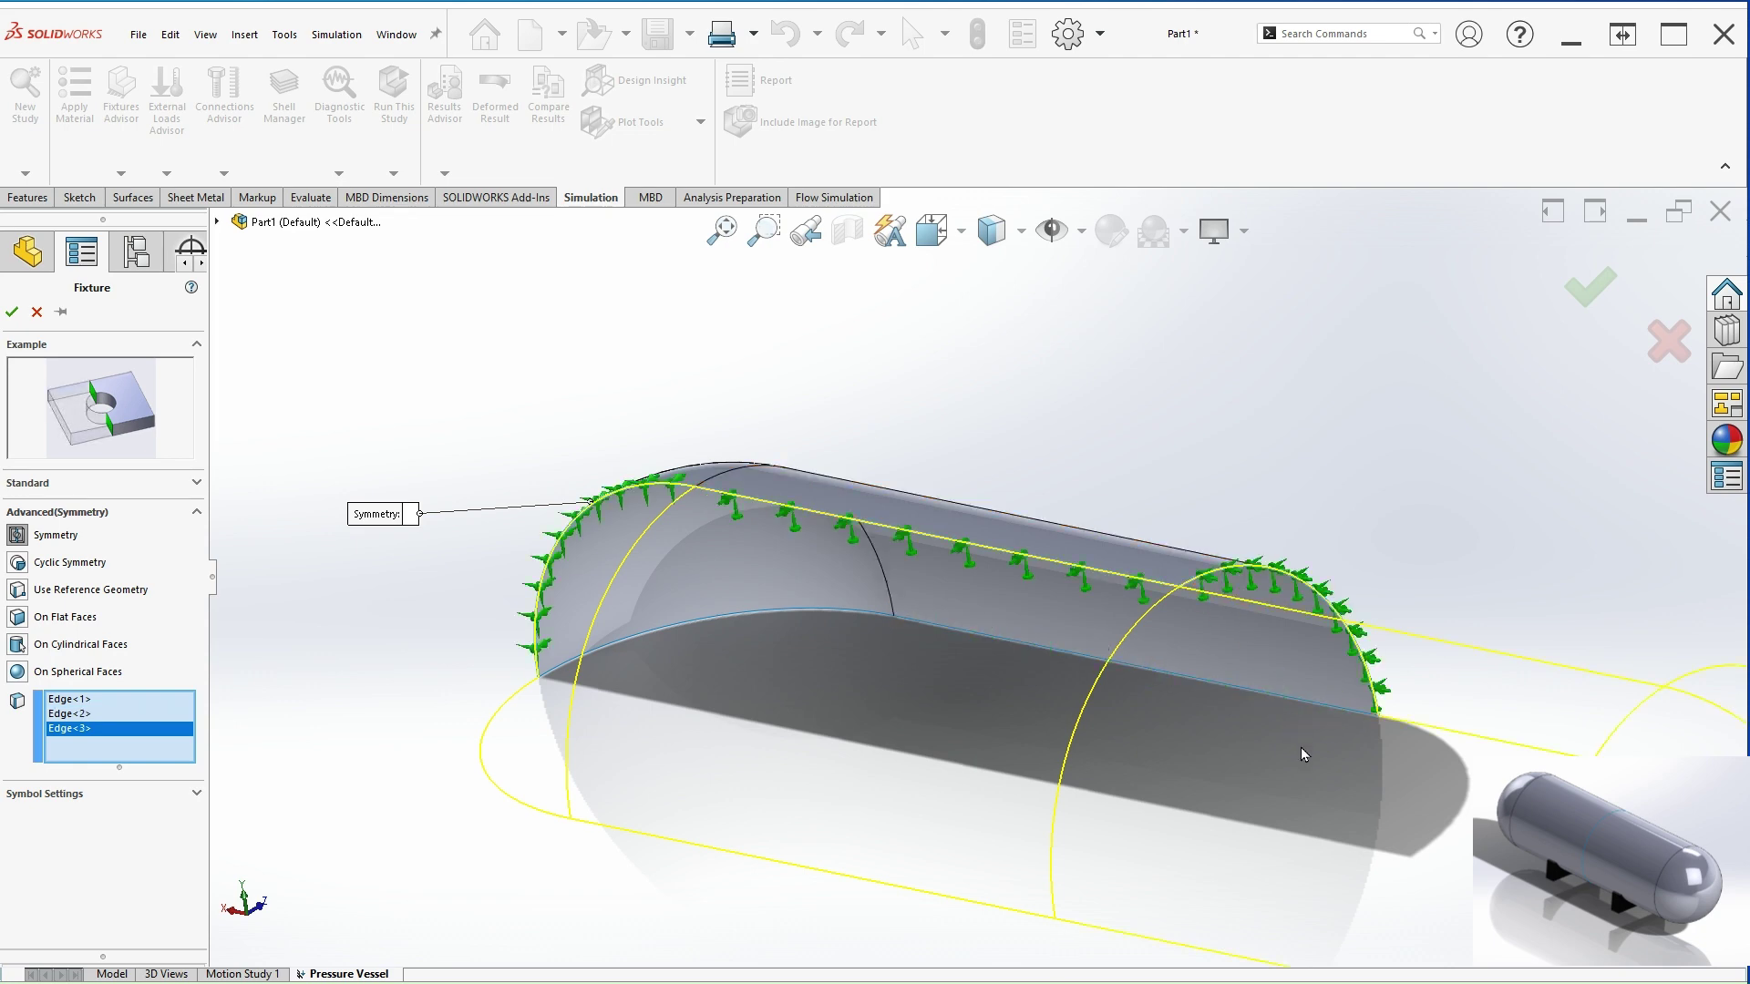
Add the end cap's bottom arc and bottom straight cut edges, then return to isometric view.
scroll(1300, 748, "up", 3)
middle_click_drag(1060, 807, 1063, 766)
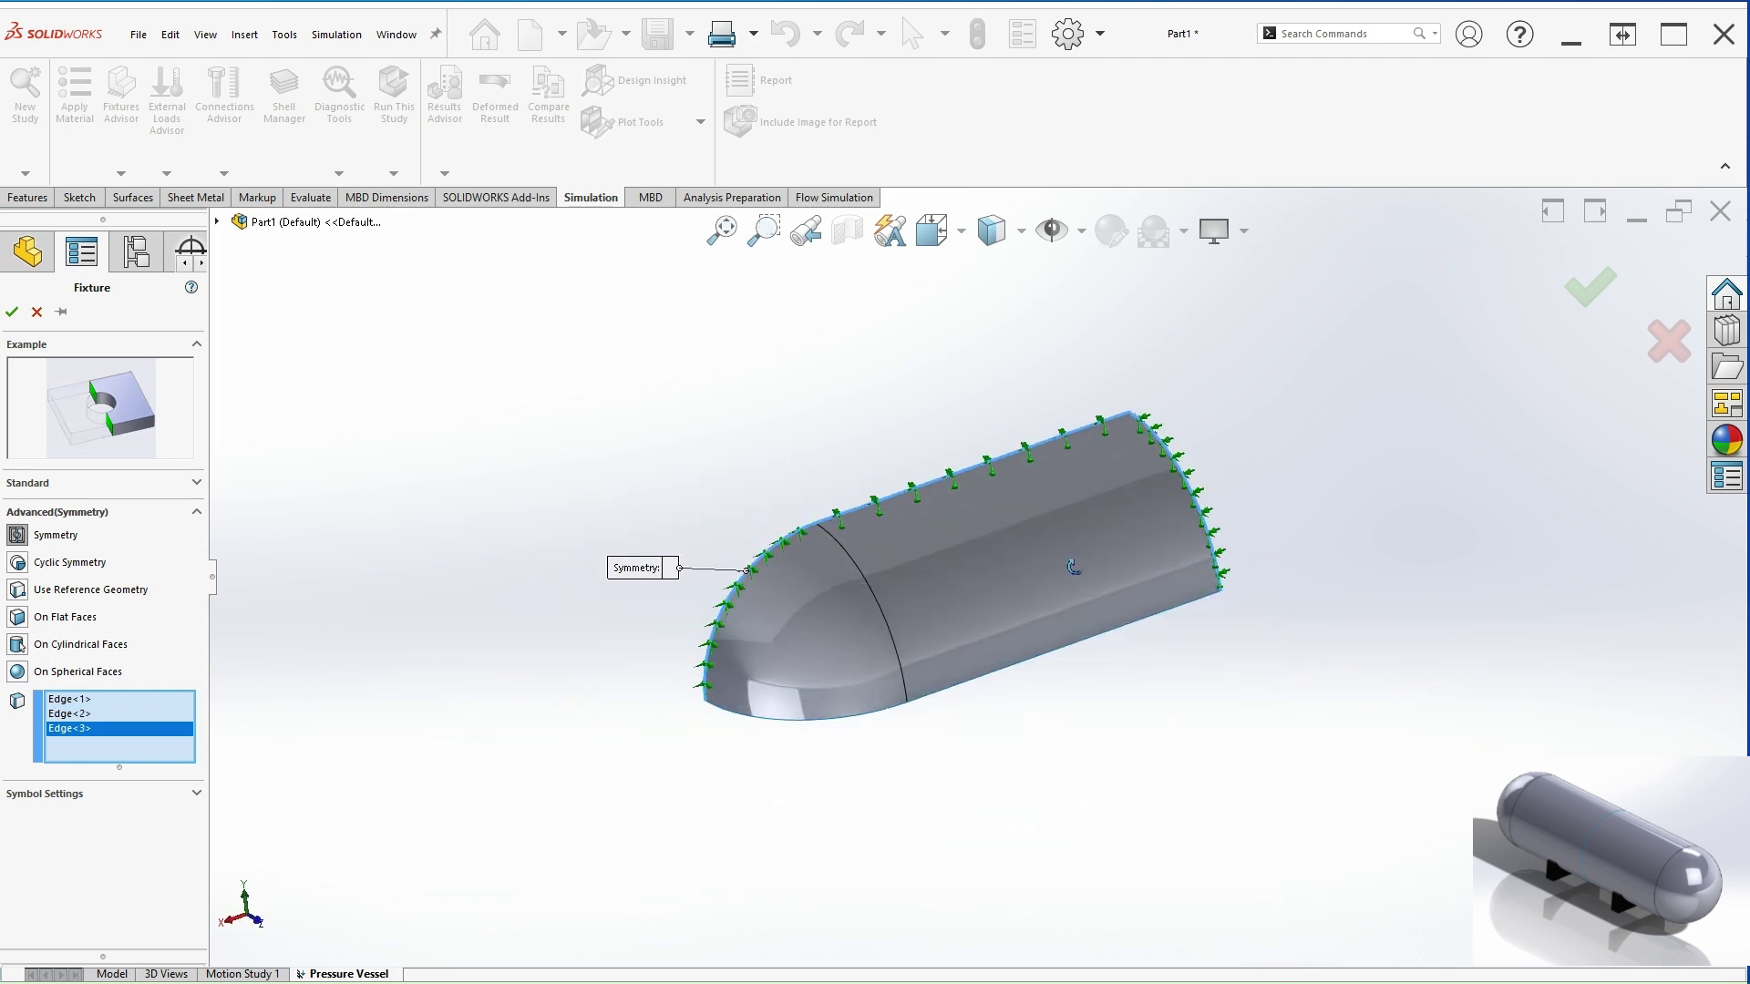
scroll(824, 762, "down", 3)
left_click(745, 667)
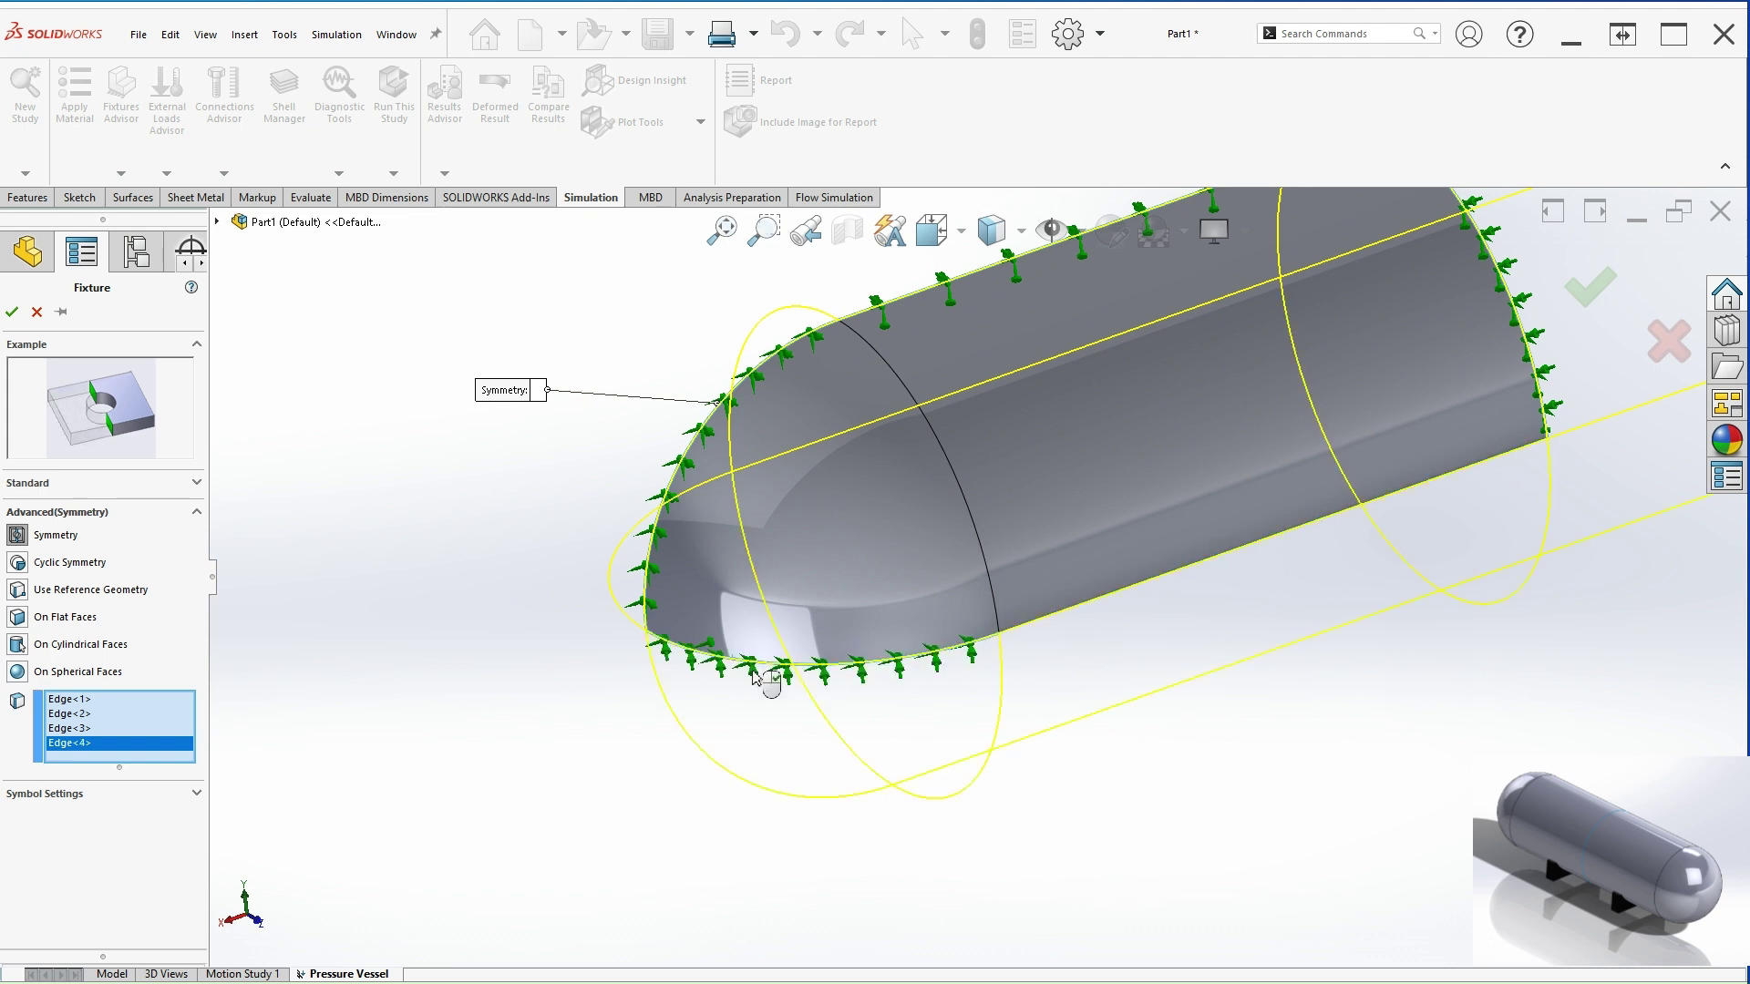
left_click(1054, 623)
scroll(1063, 619, "up", 5)
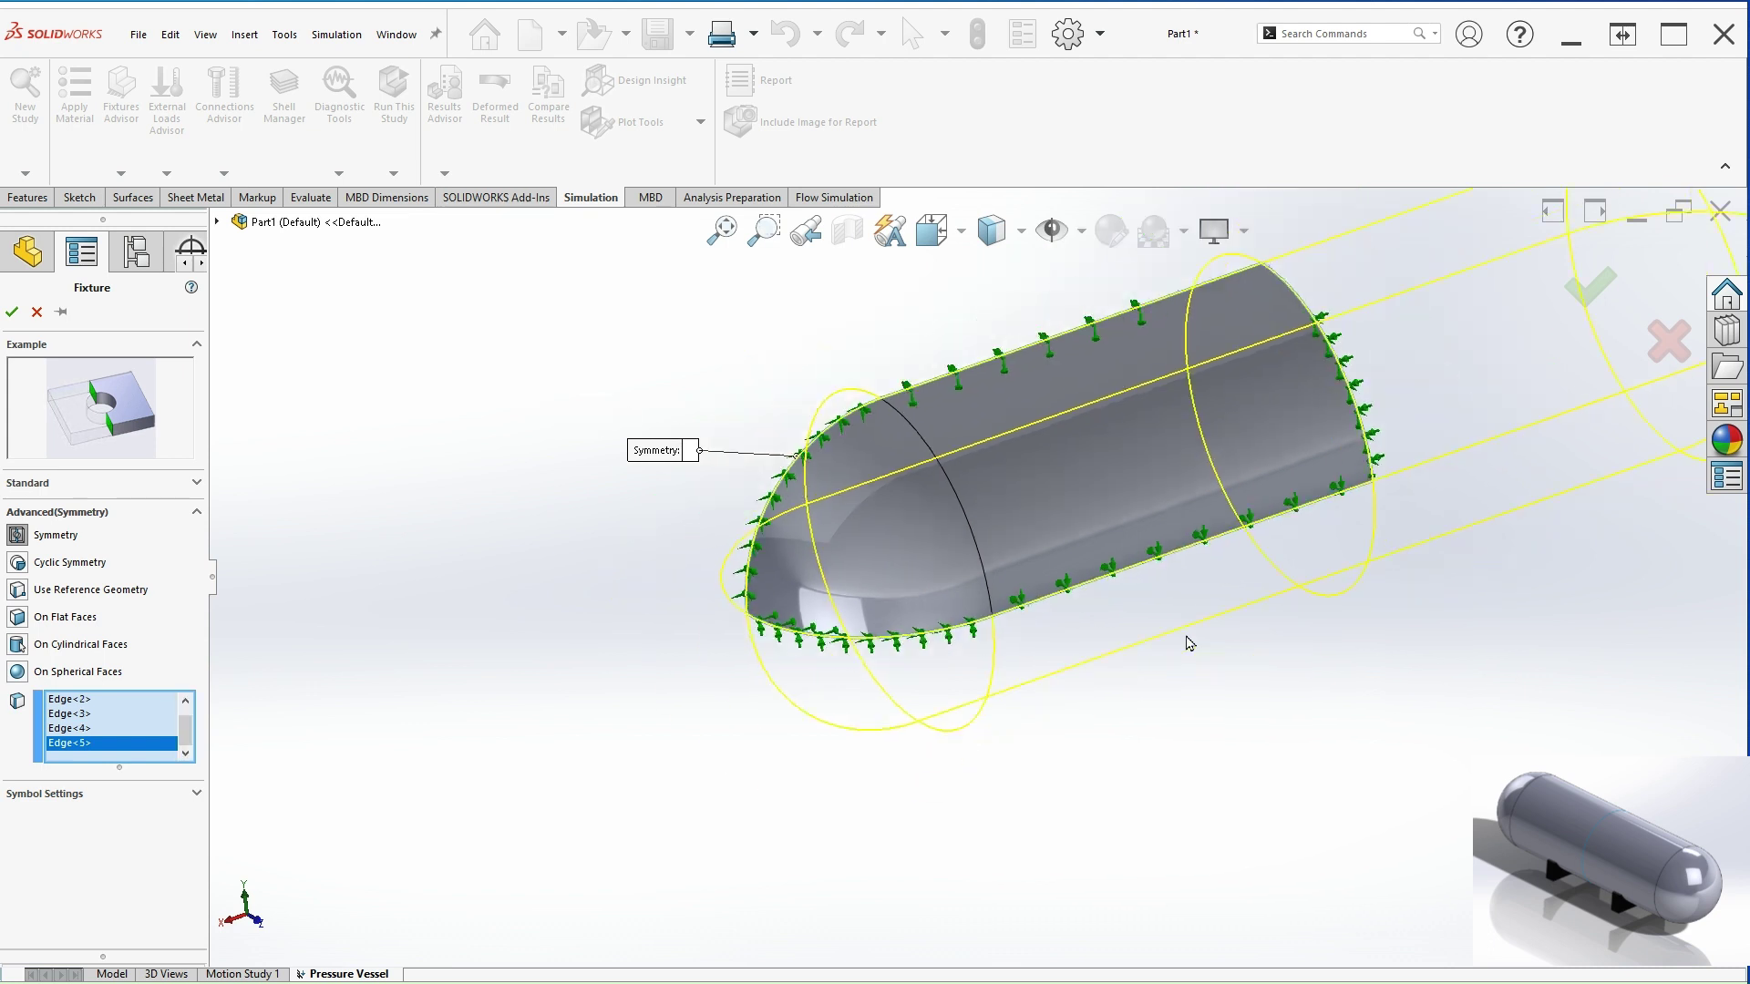
middle_click_drag(1222, 527, 1048, 654)
key("ctrl+7")
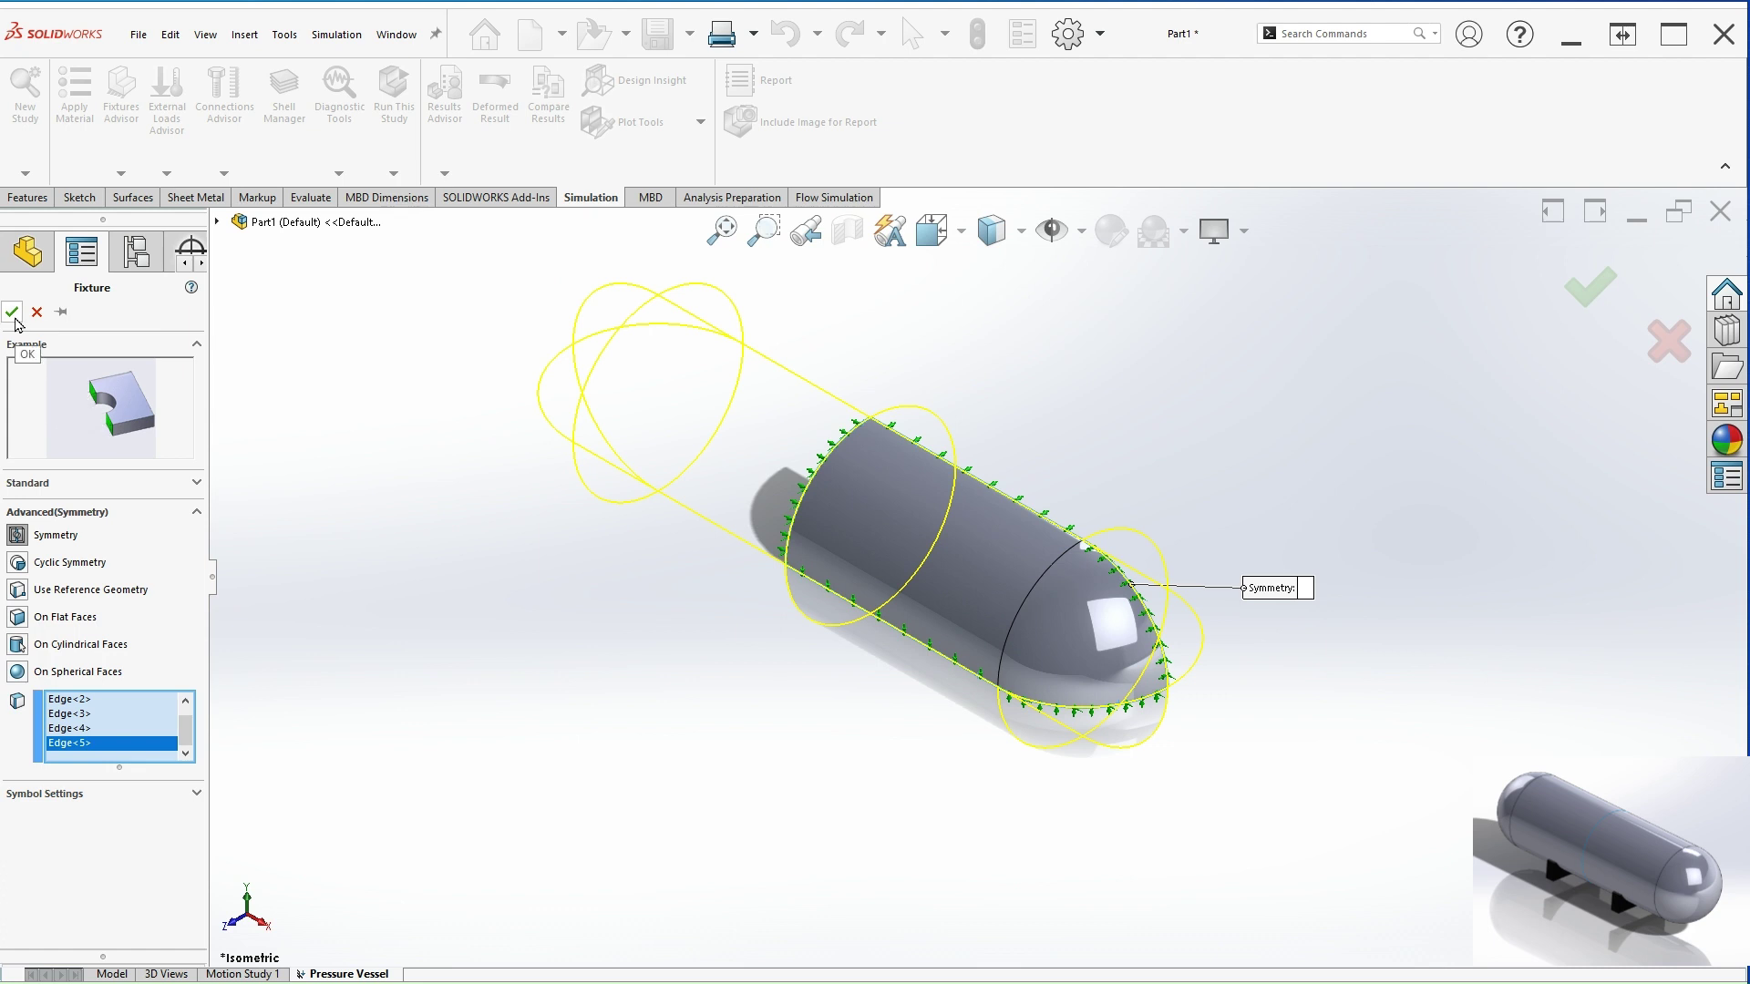
Confirm the symmetry fixture and start a pressure load of 774 psi.
left_click(12, 311)
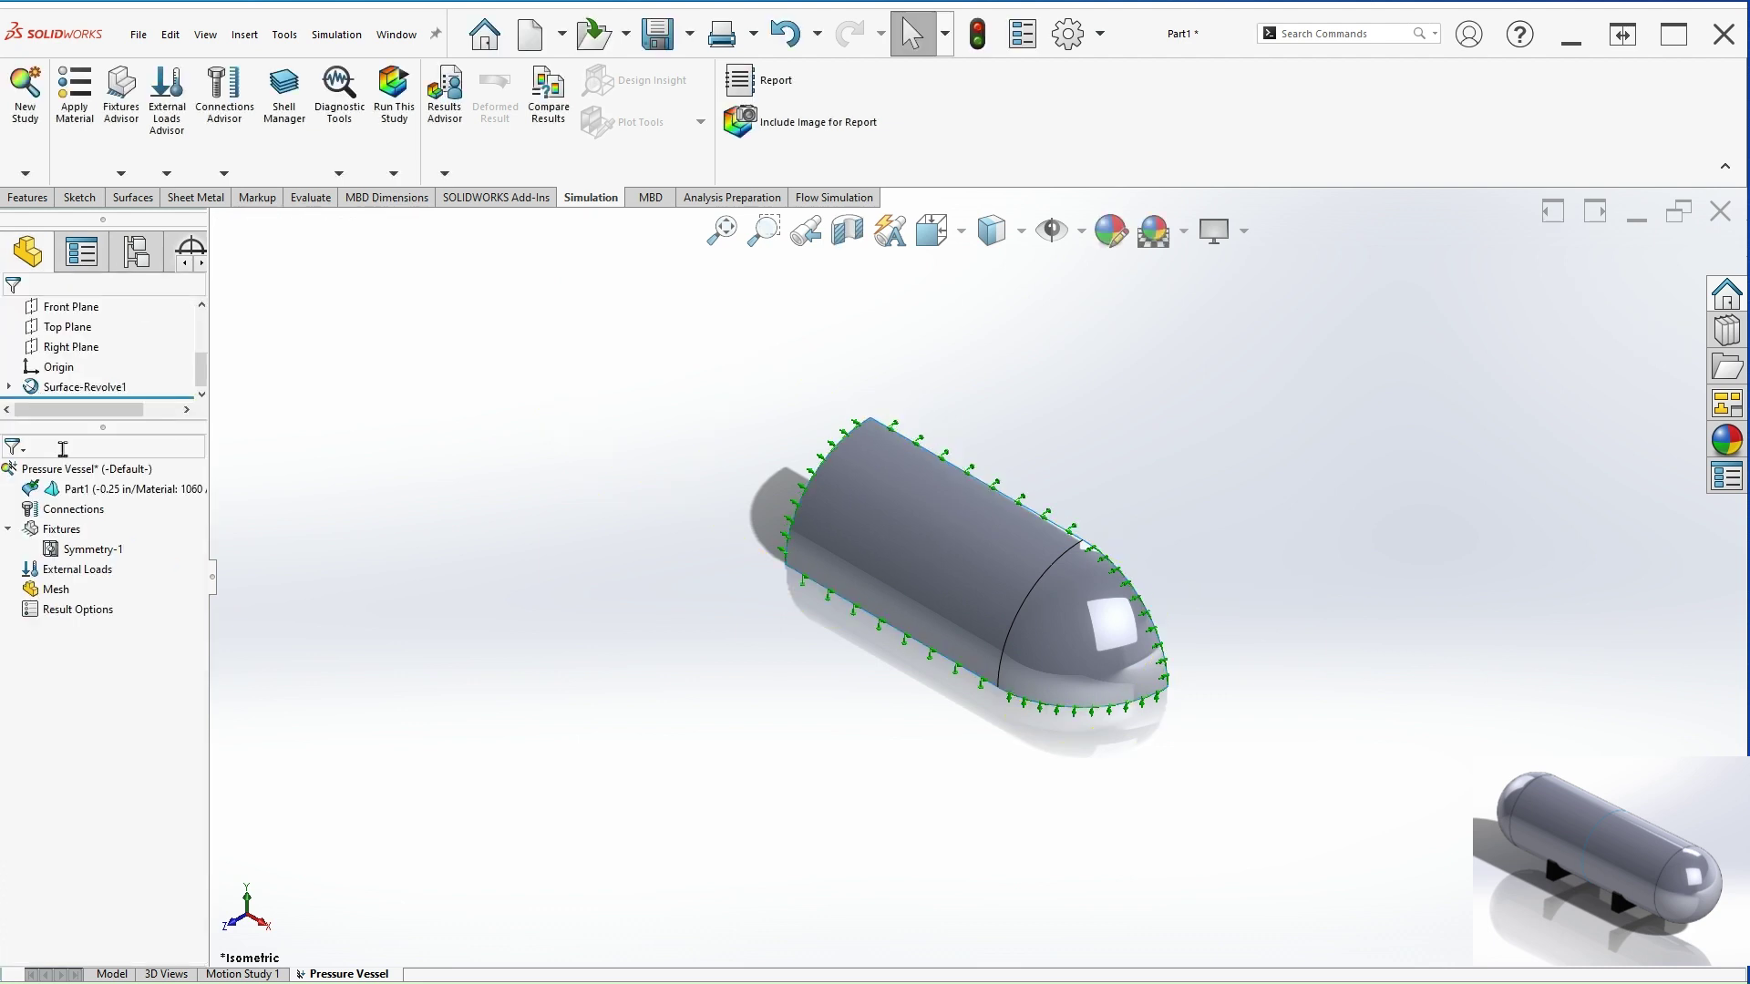
right_click(101, 577)
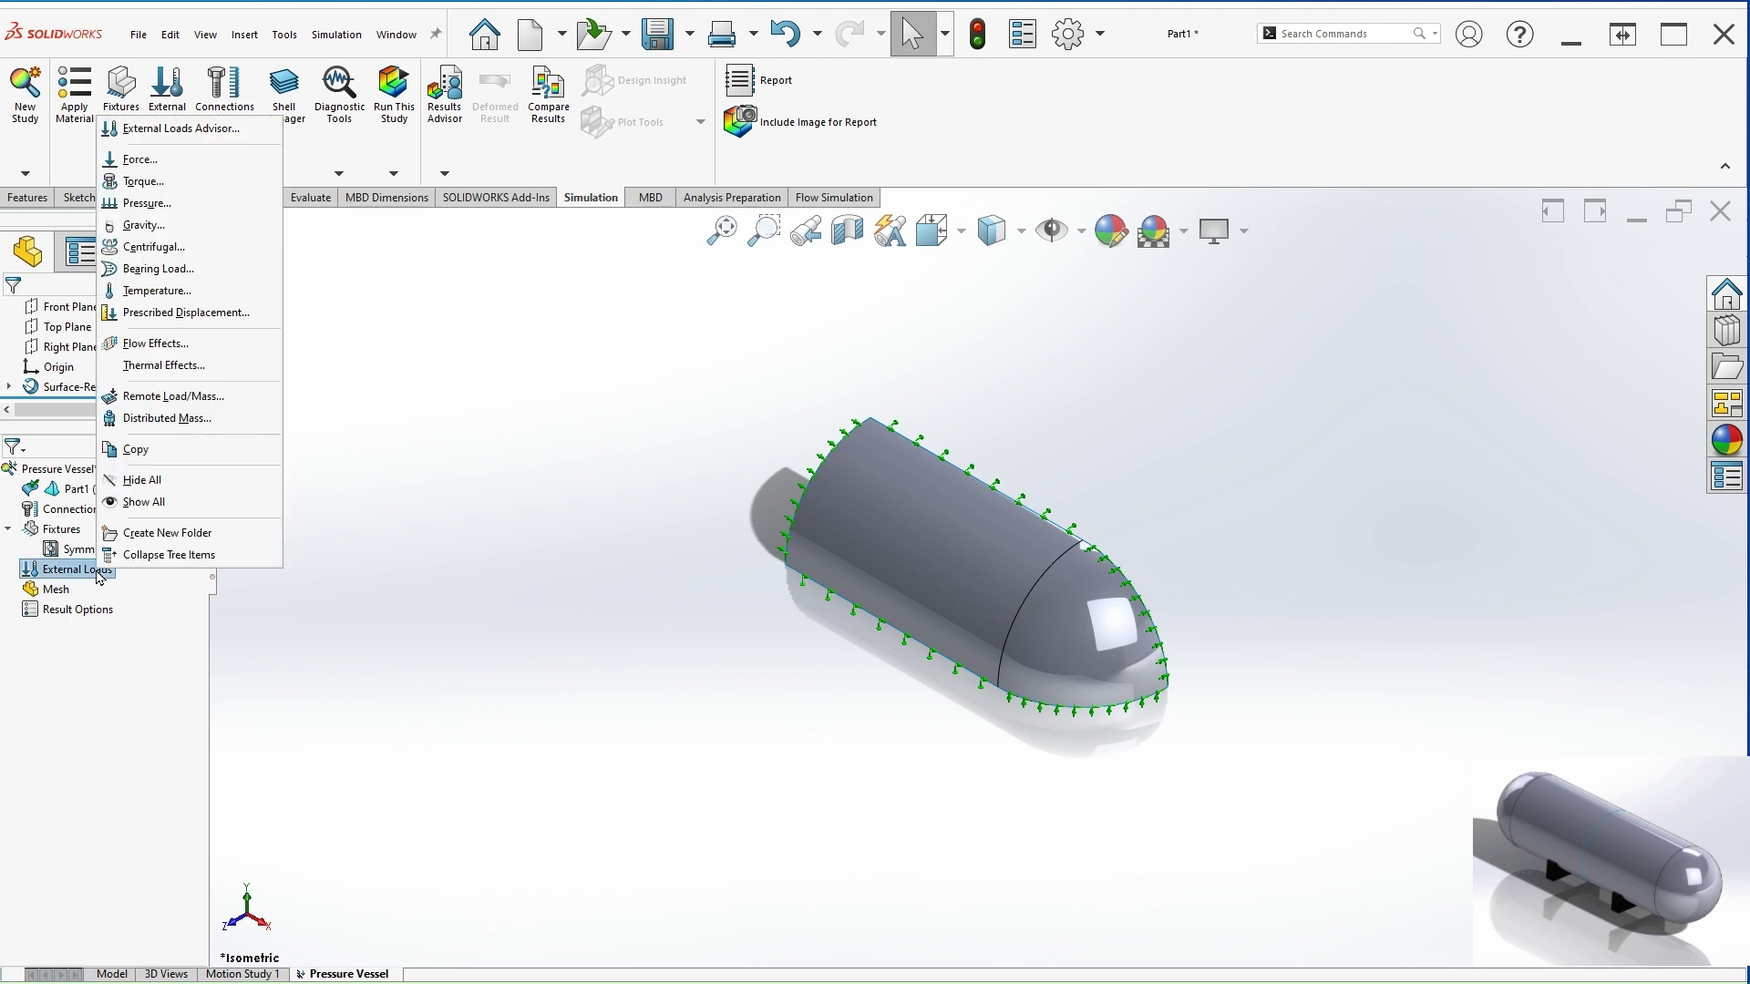
left_click(146, 203)
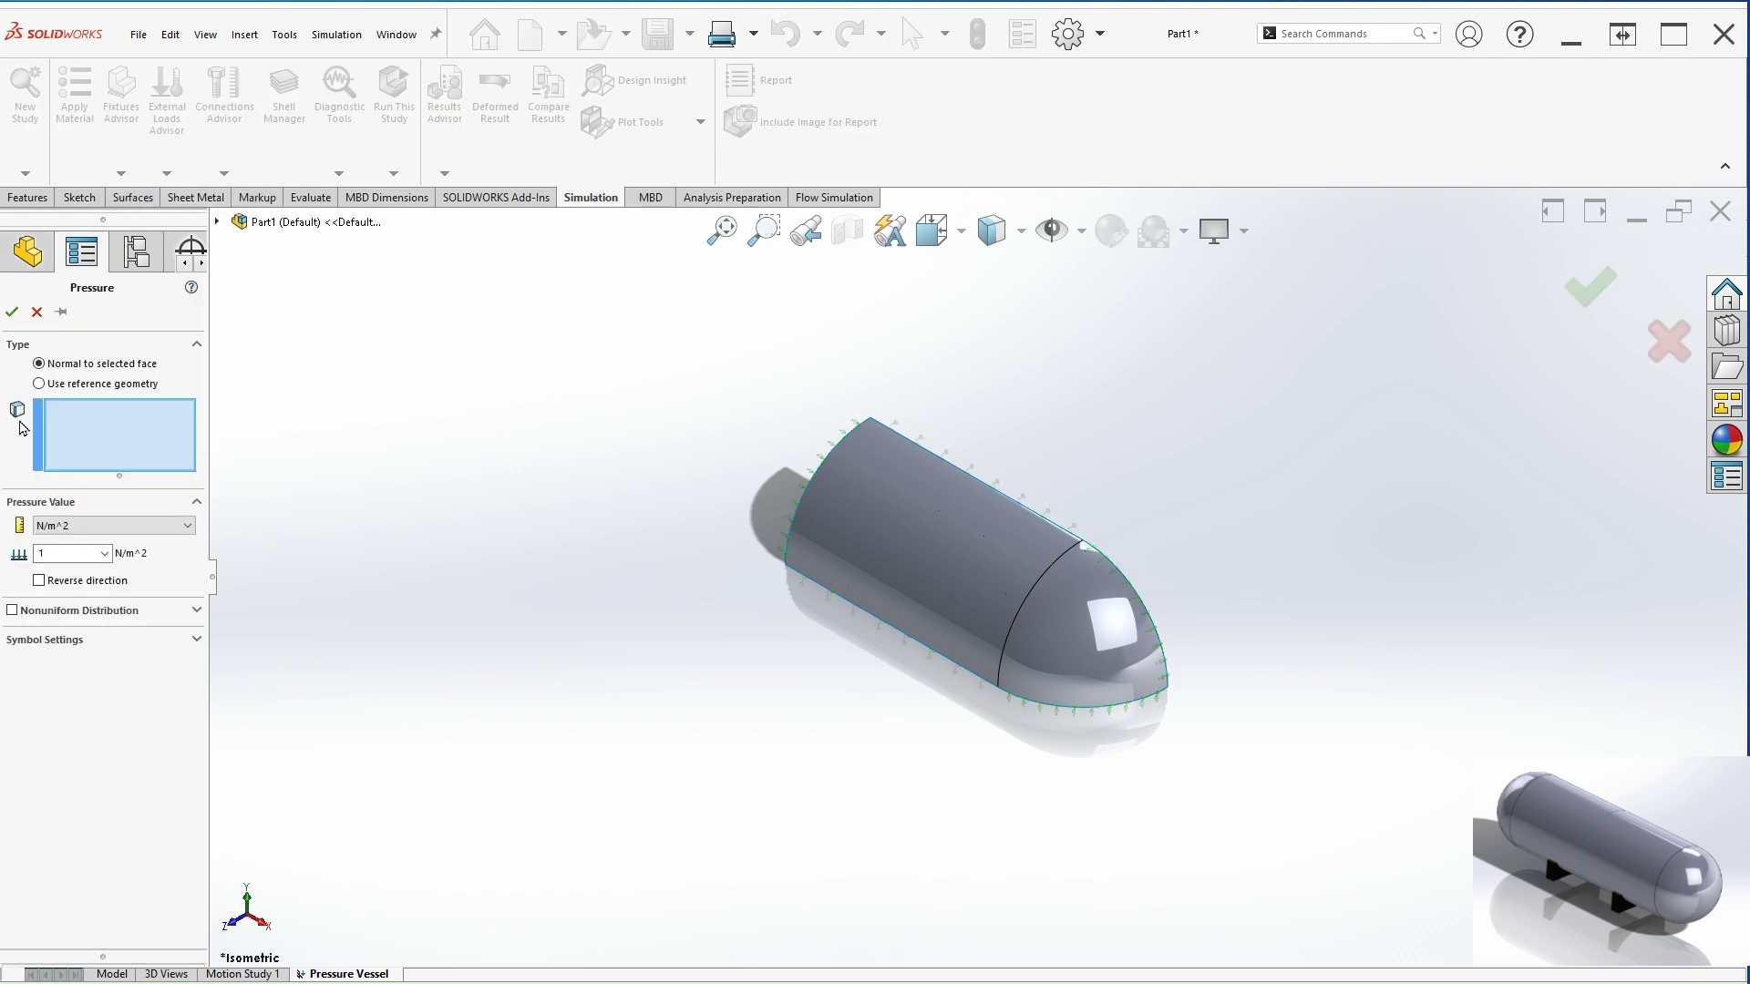
left_click(100, 525)
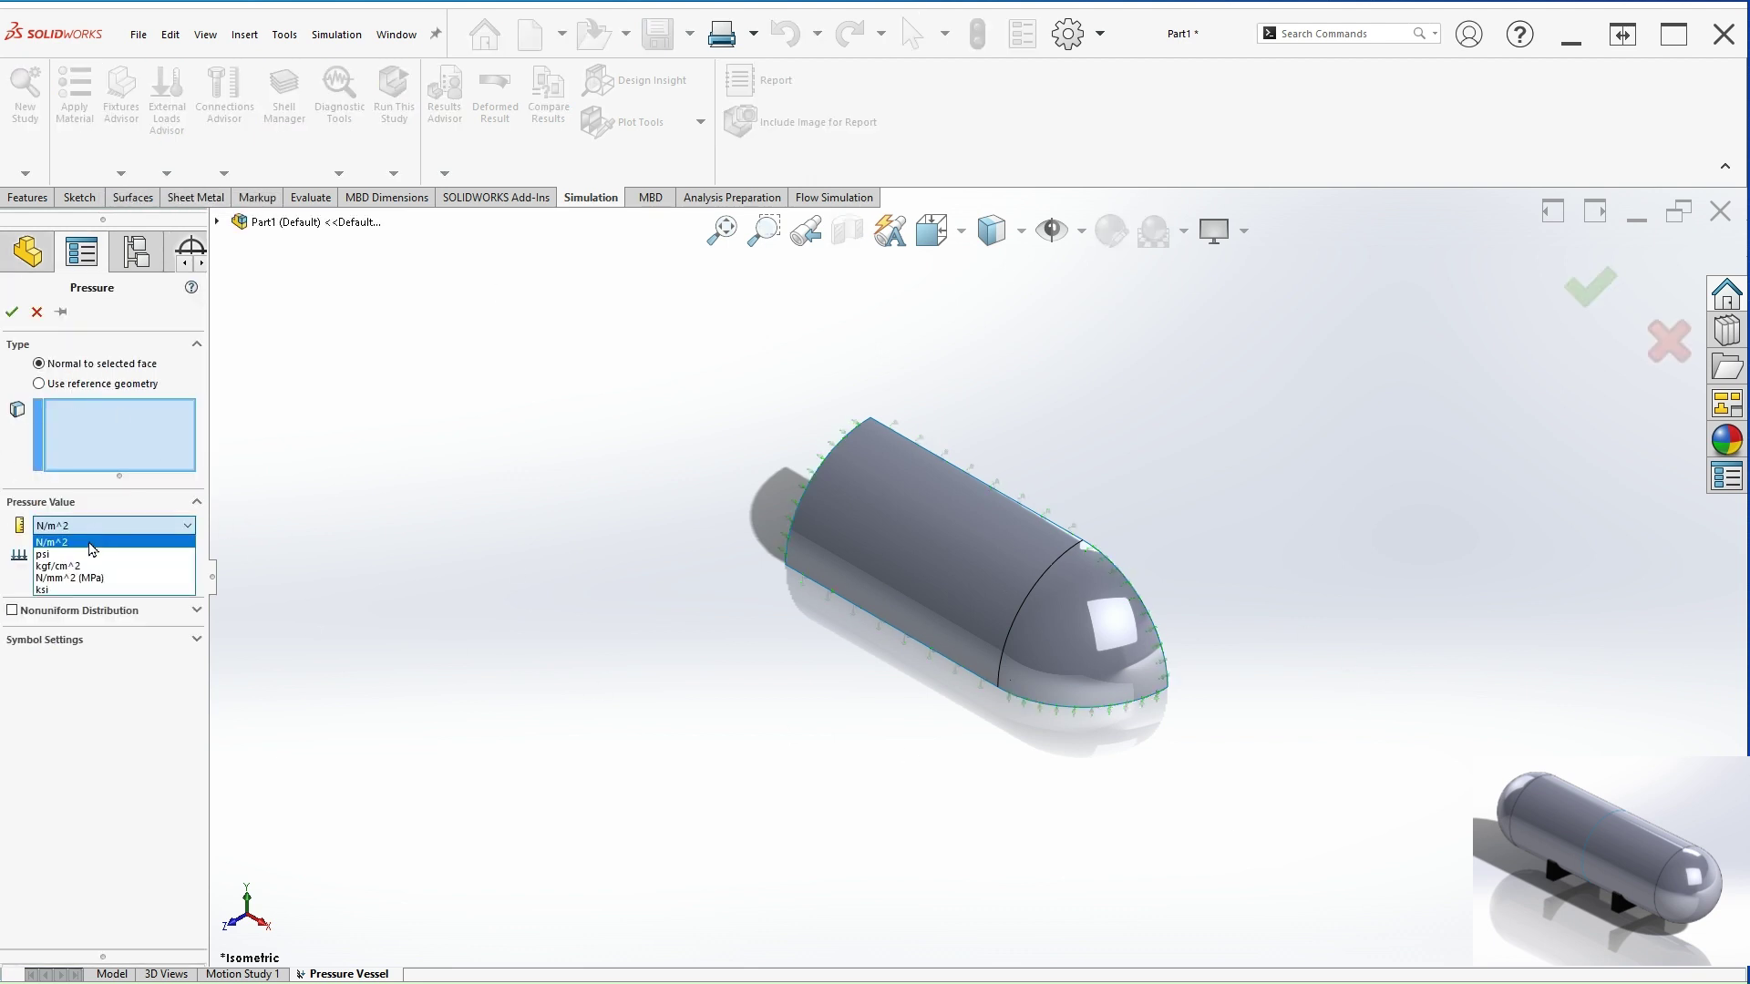
left_click(80, 552)
double_click(50, 553)
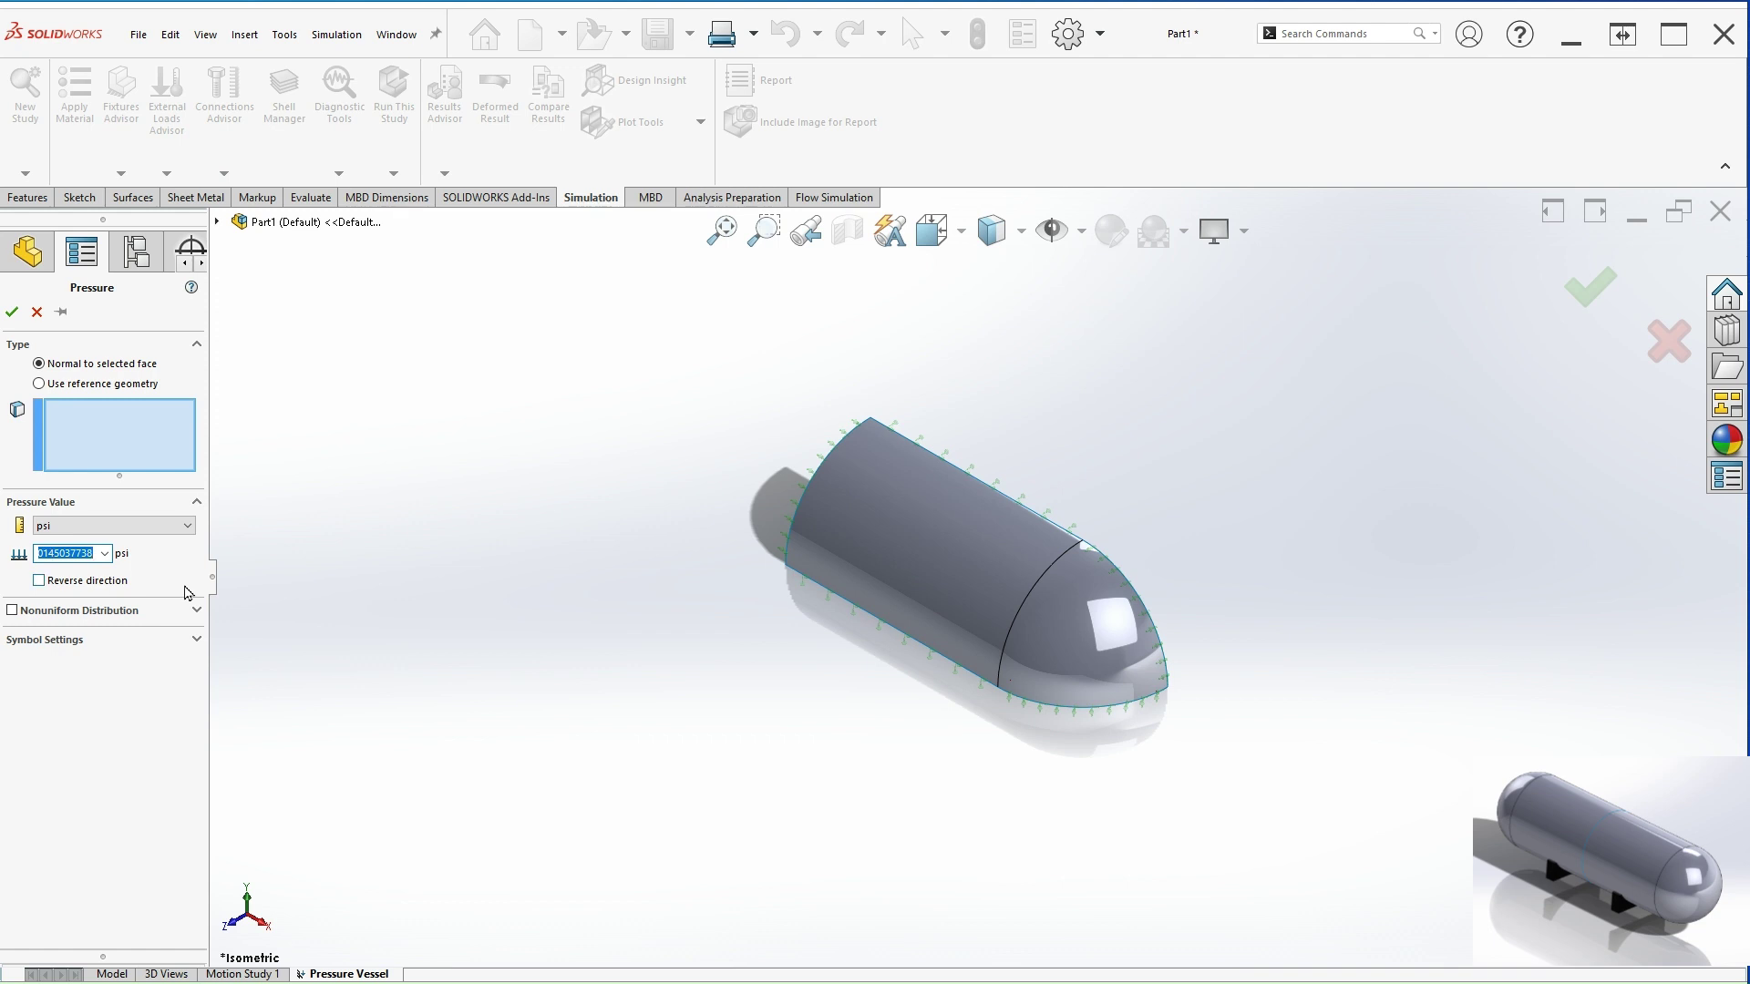
type("774")
Apply the 774 psi pressure to the end-cap and cylindrical faces and confirm it.
middle_click_drag(1269, 752, 865, 612)
left_click(871, 606)
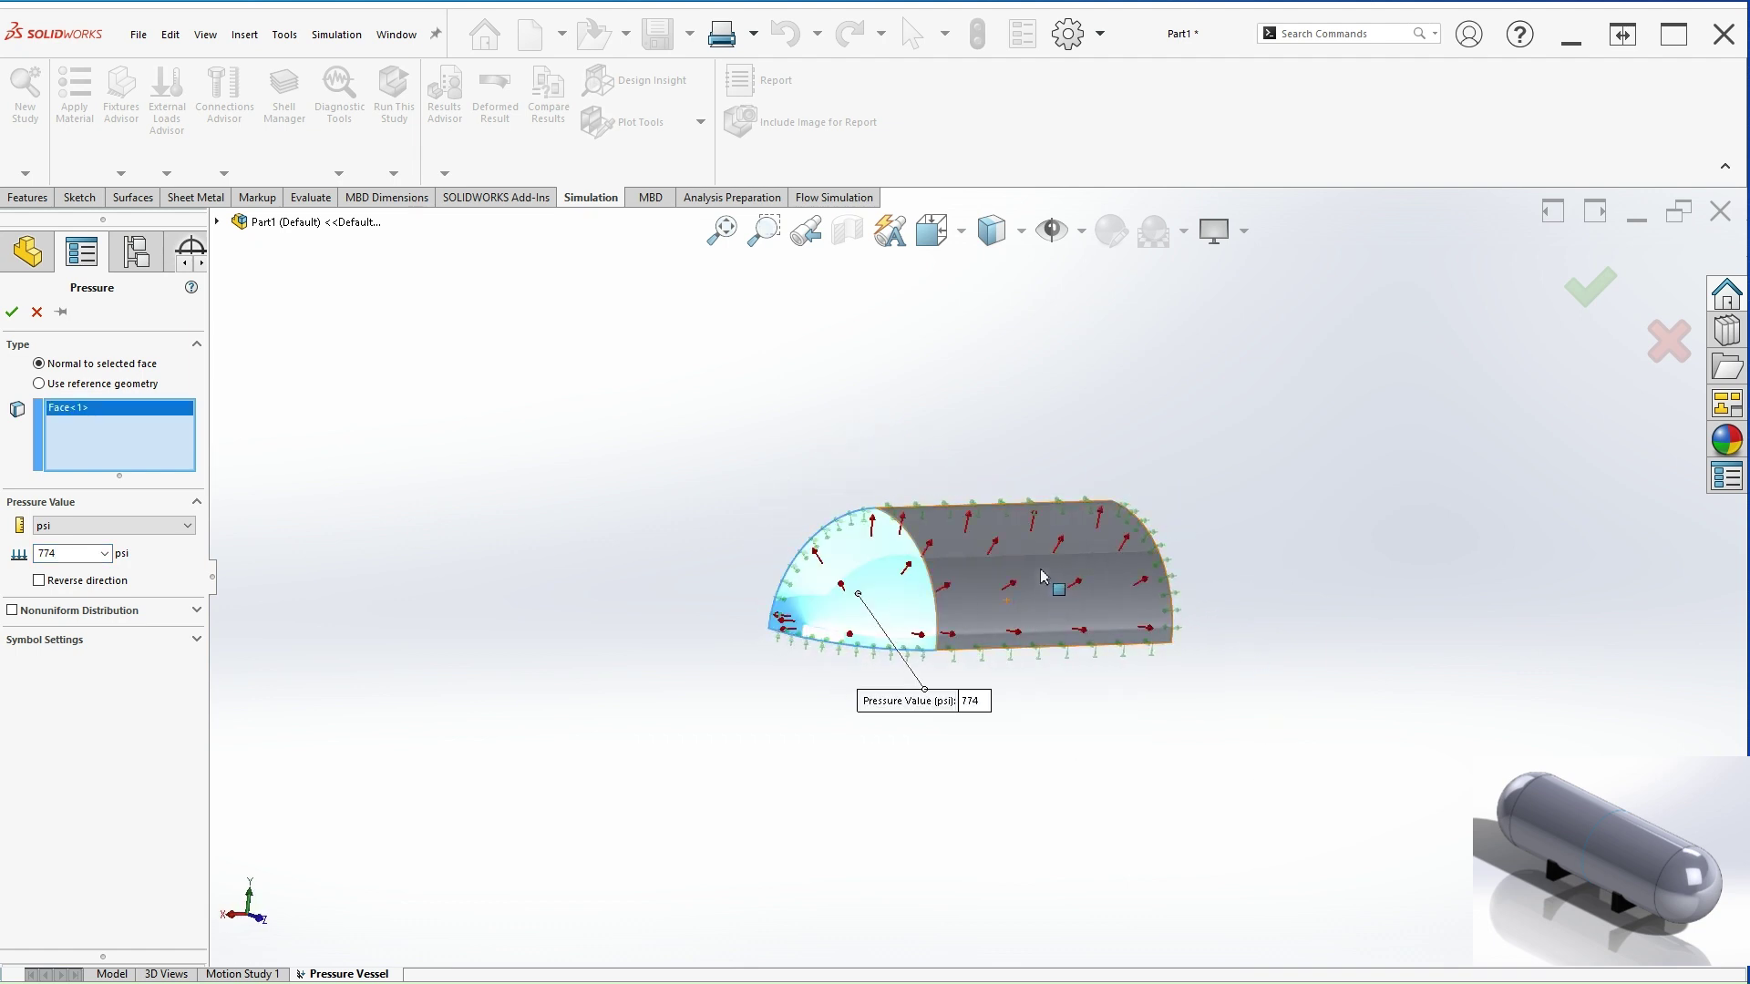
left_click(1042, 575)
middle_click_drag(1179, 605, 1129, 754)
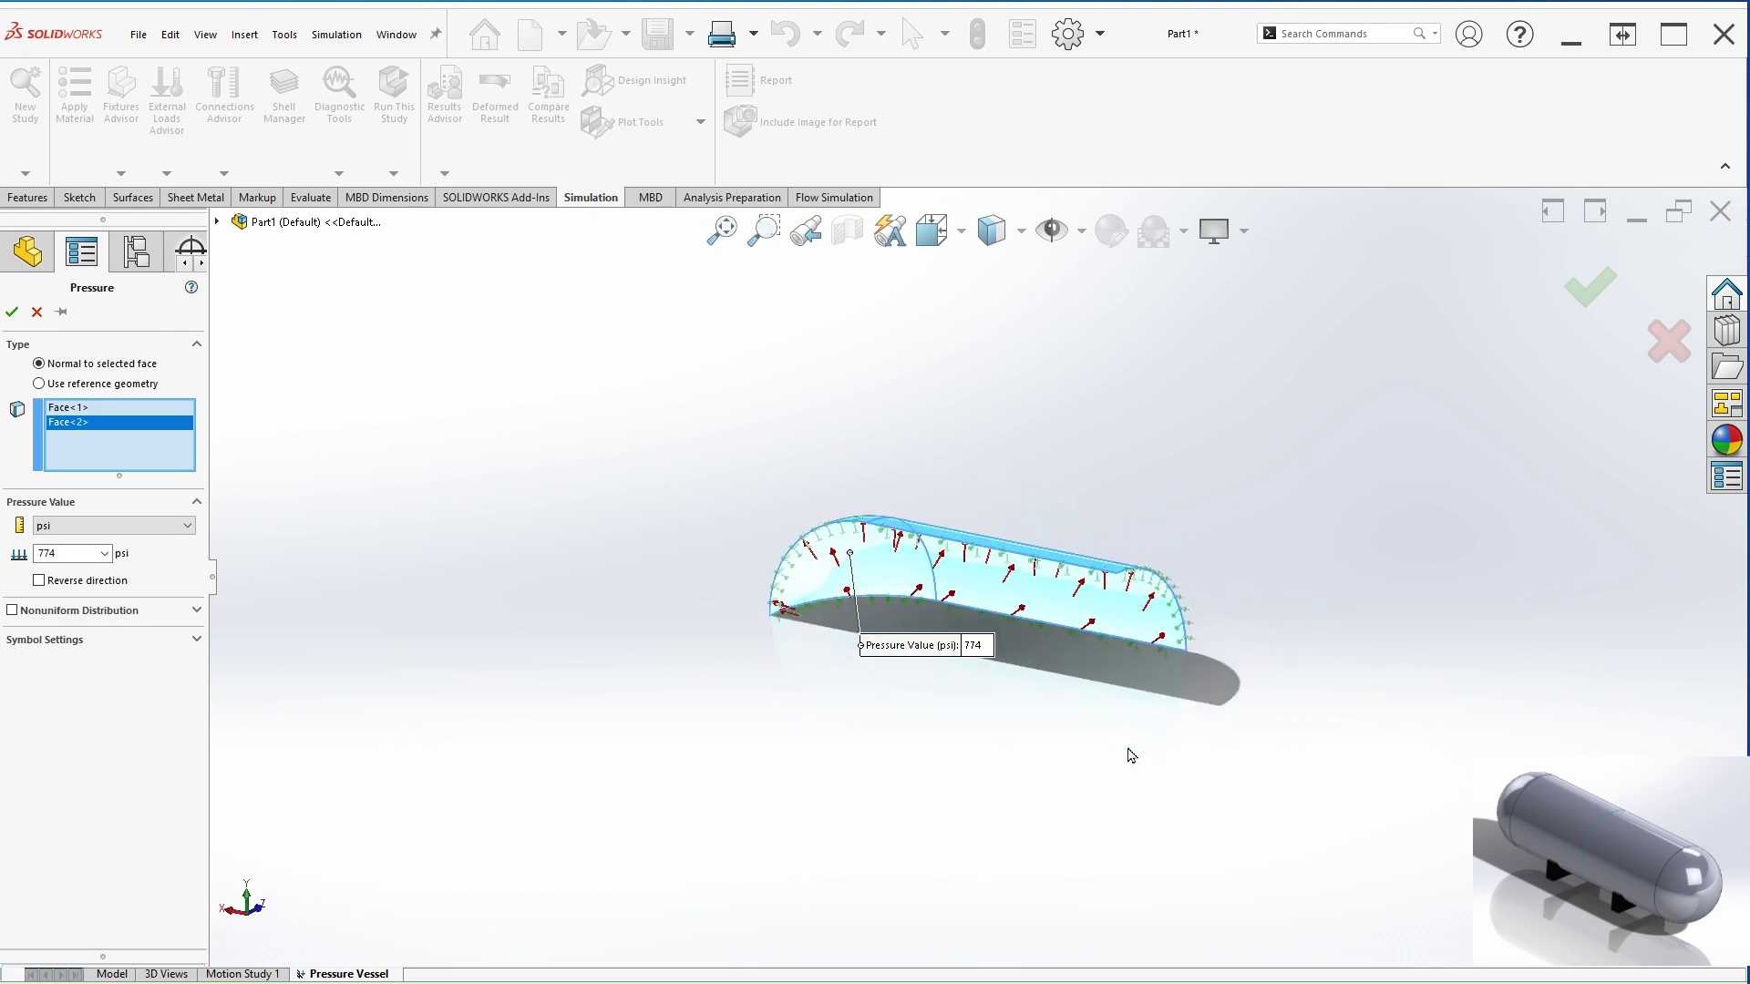
left_click(20, 317)
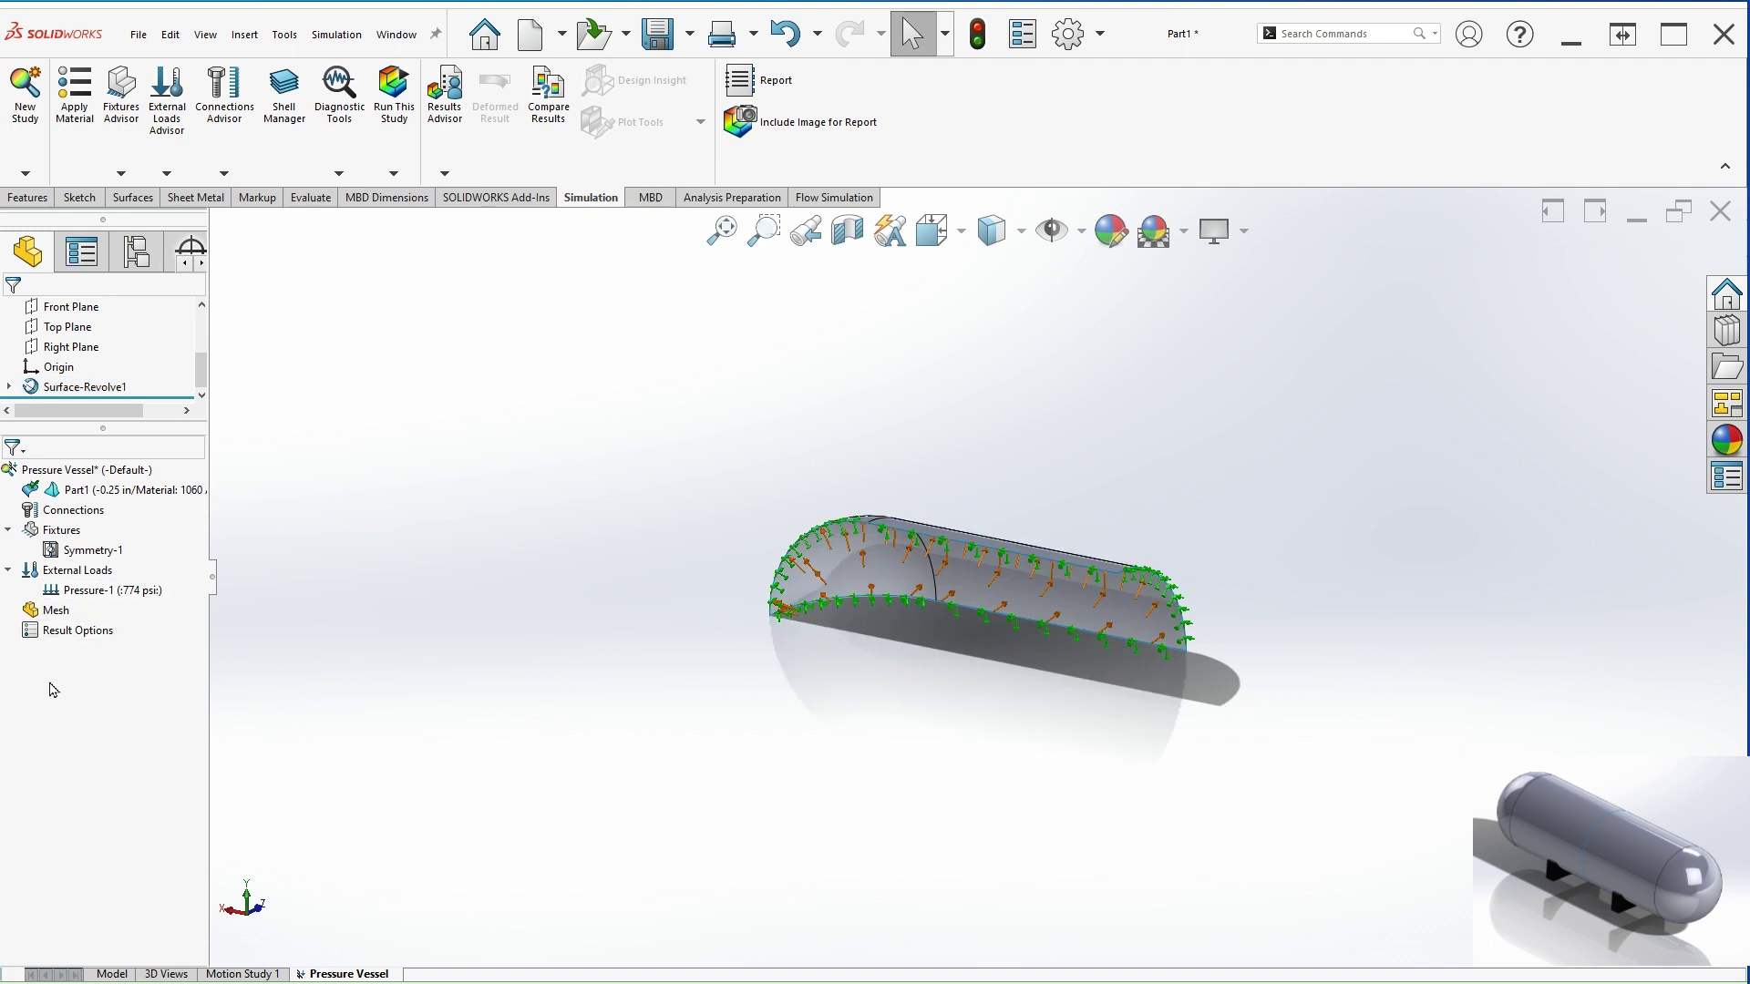
Create the shell mesh with the Mesh Density slider moved toward Coarse.
right_click(53, 614)
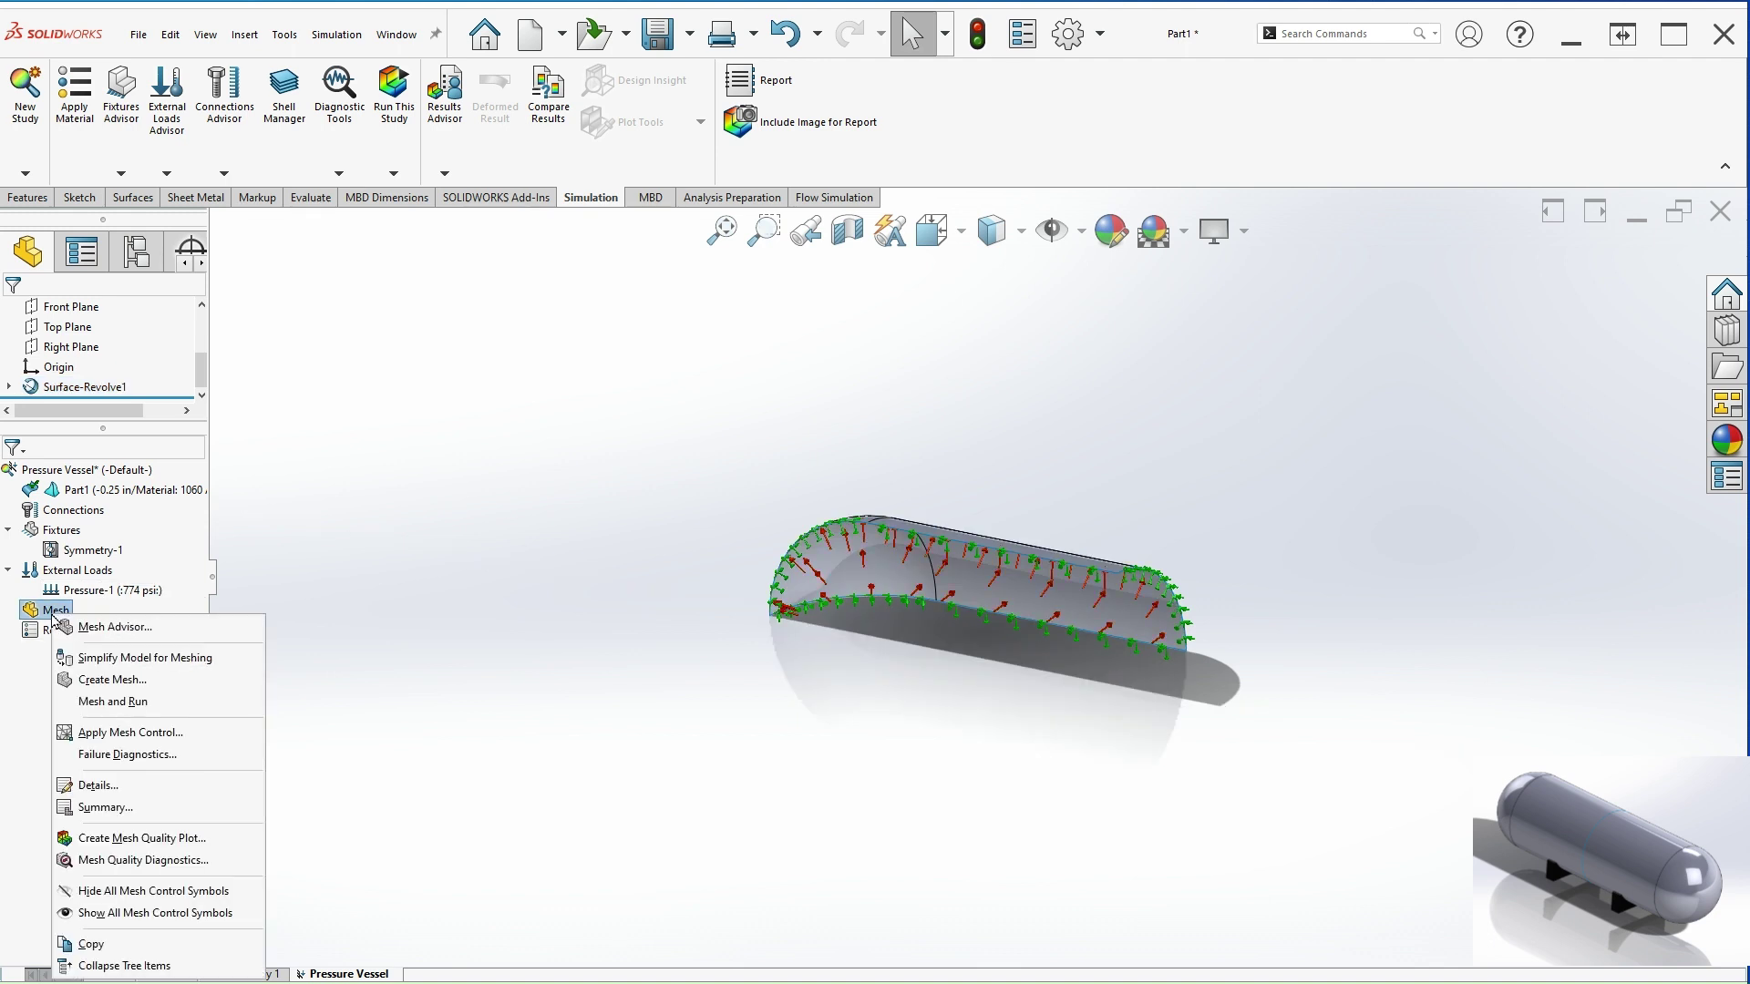
left_click(133, 681)
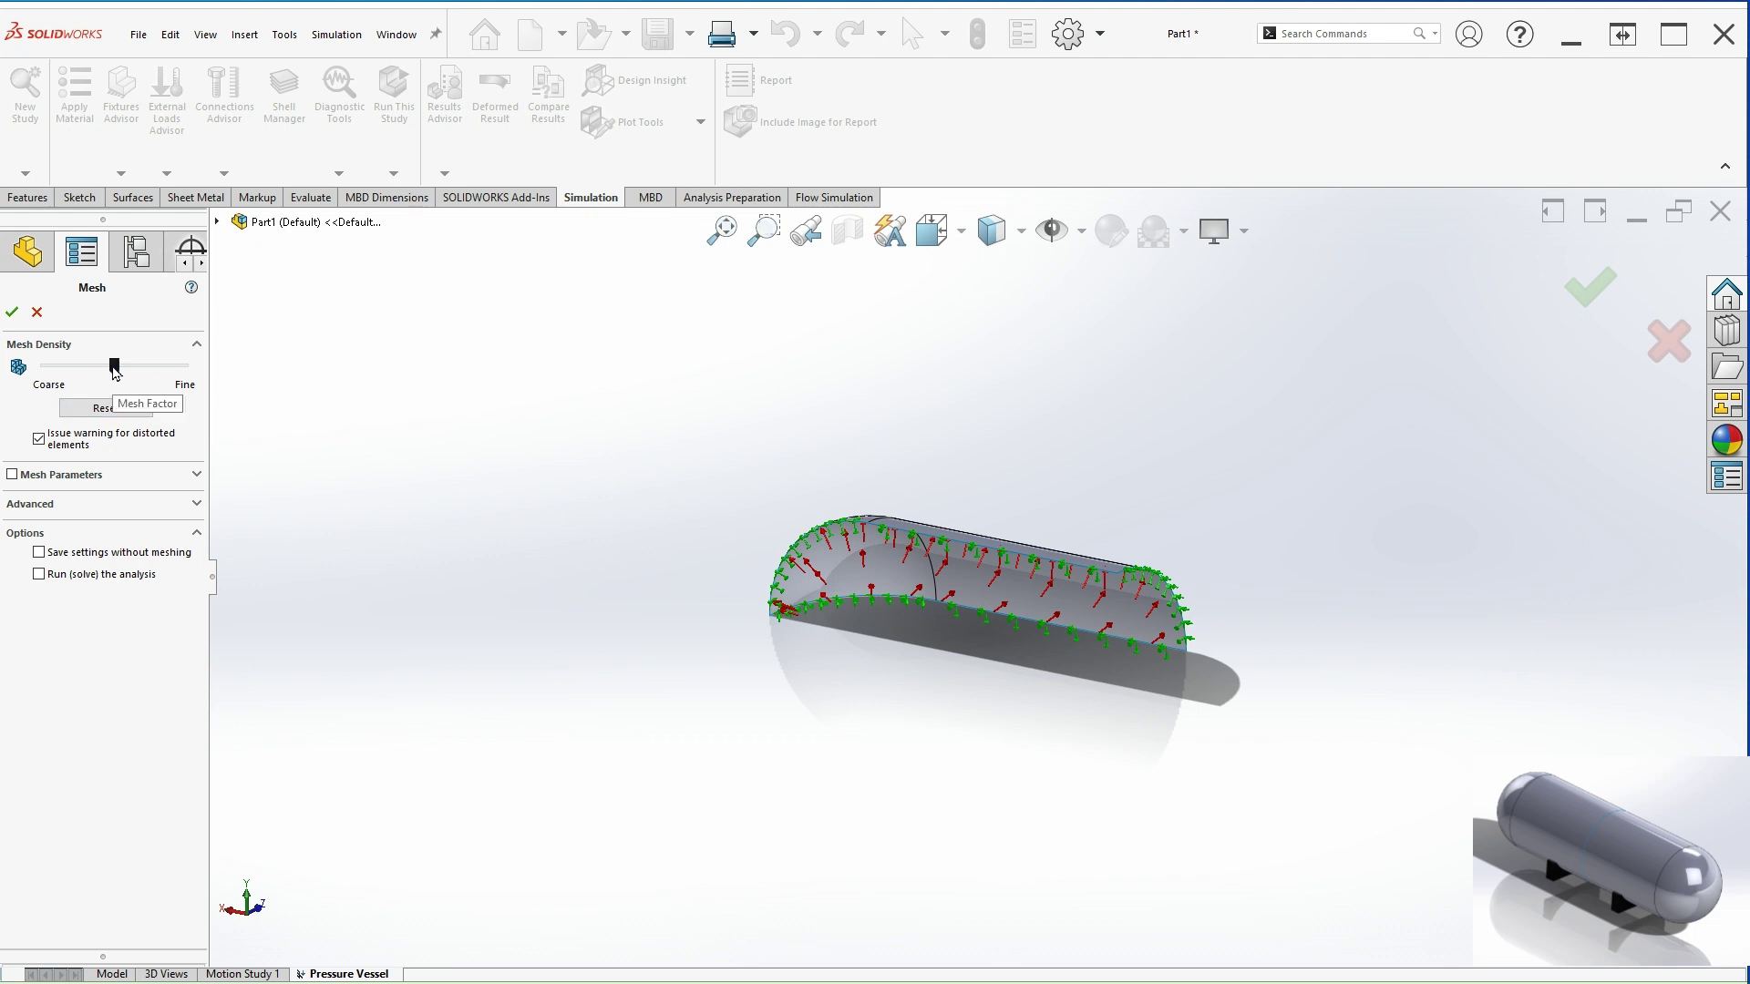
left_click_drag(114, 367, 40, 367)
left_click(12, 313)
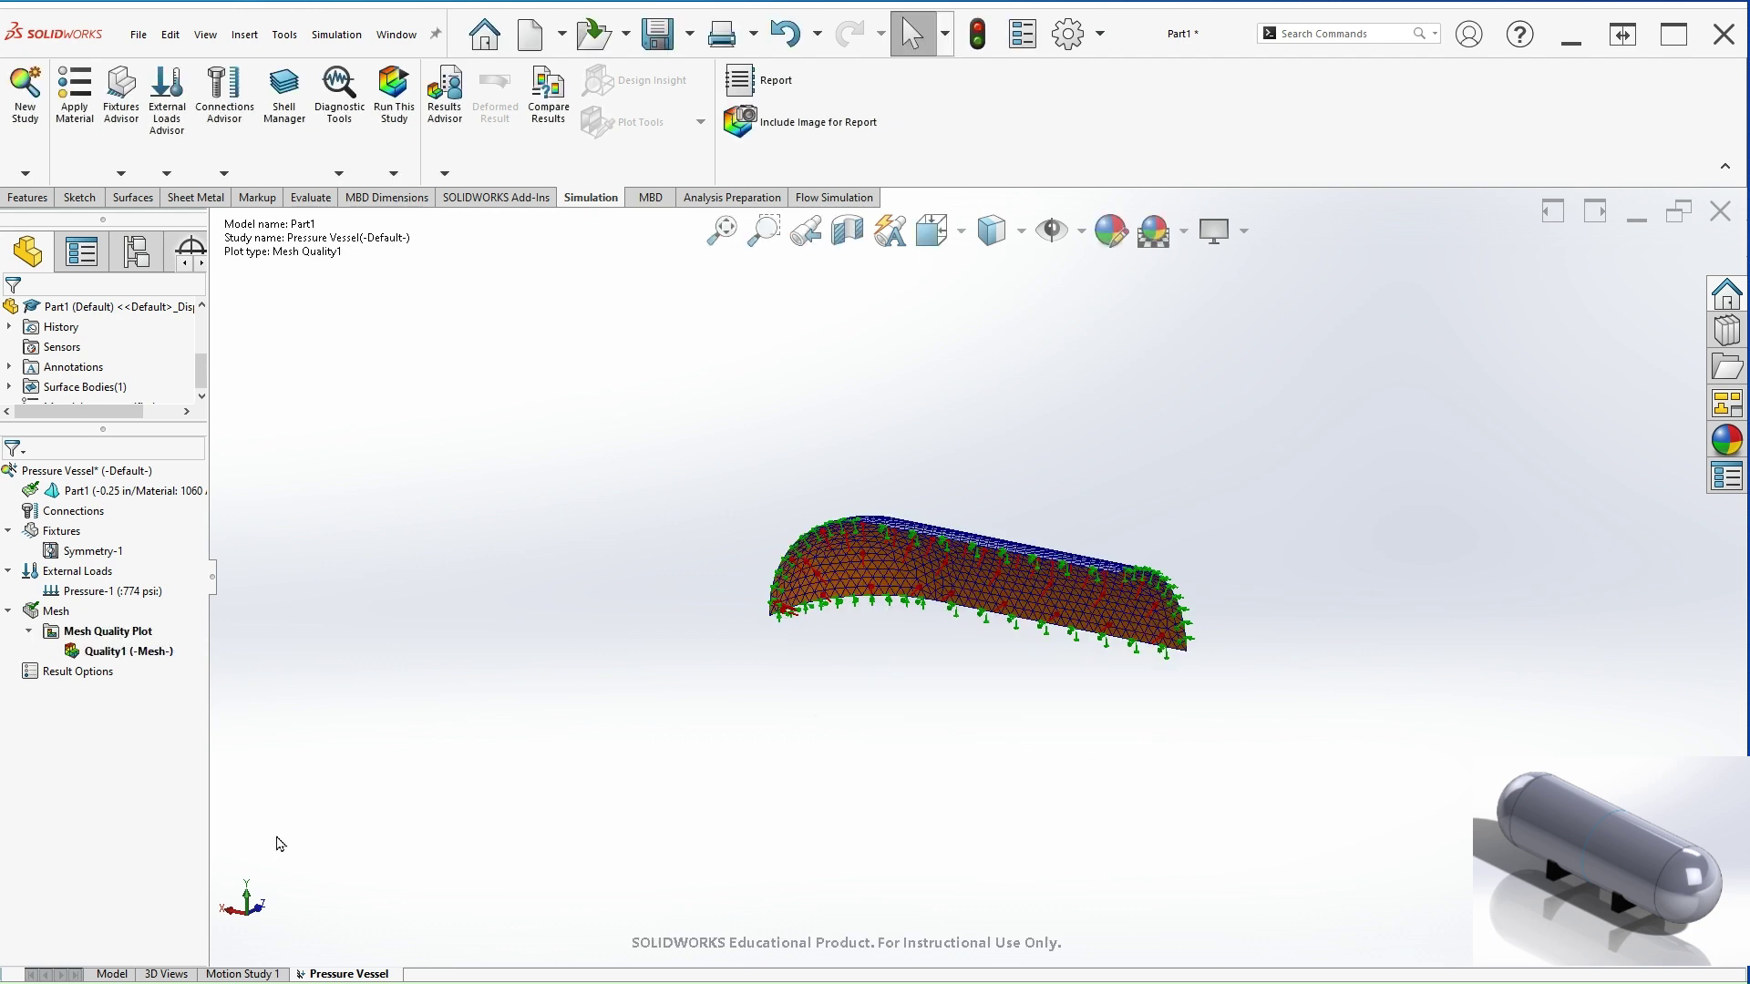
Run the Pressure Vessel study analysis from the Simulation ribbon.
scroll(1142, 537, "down", 3)
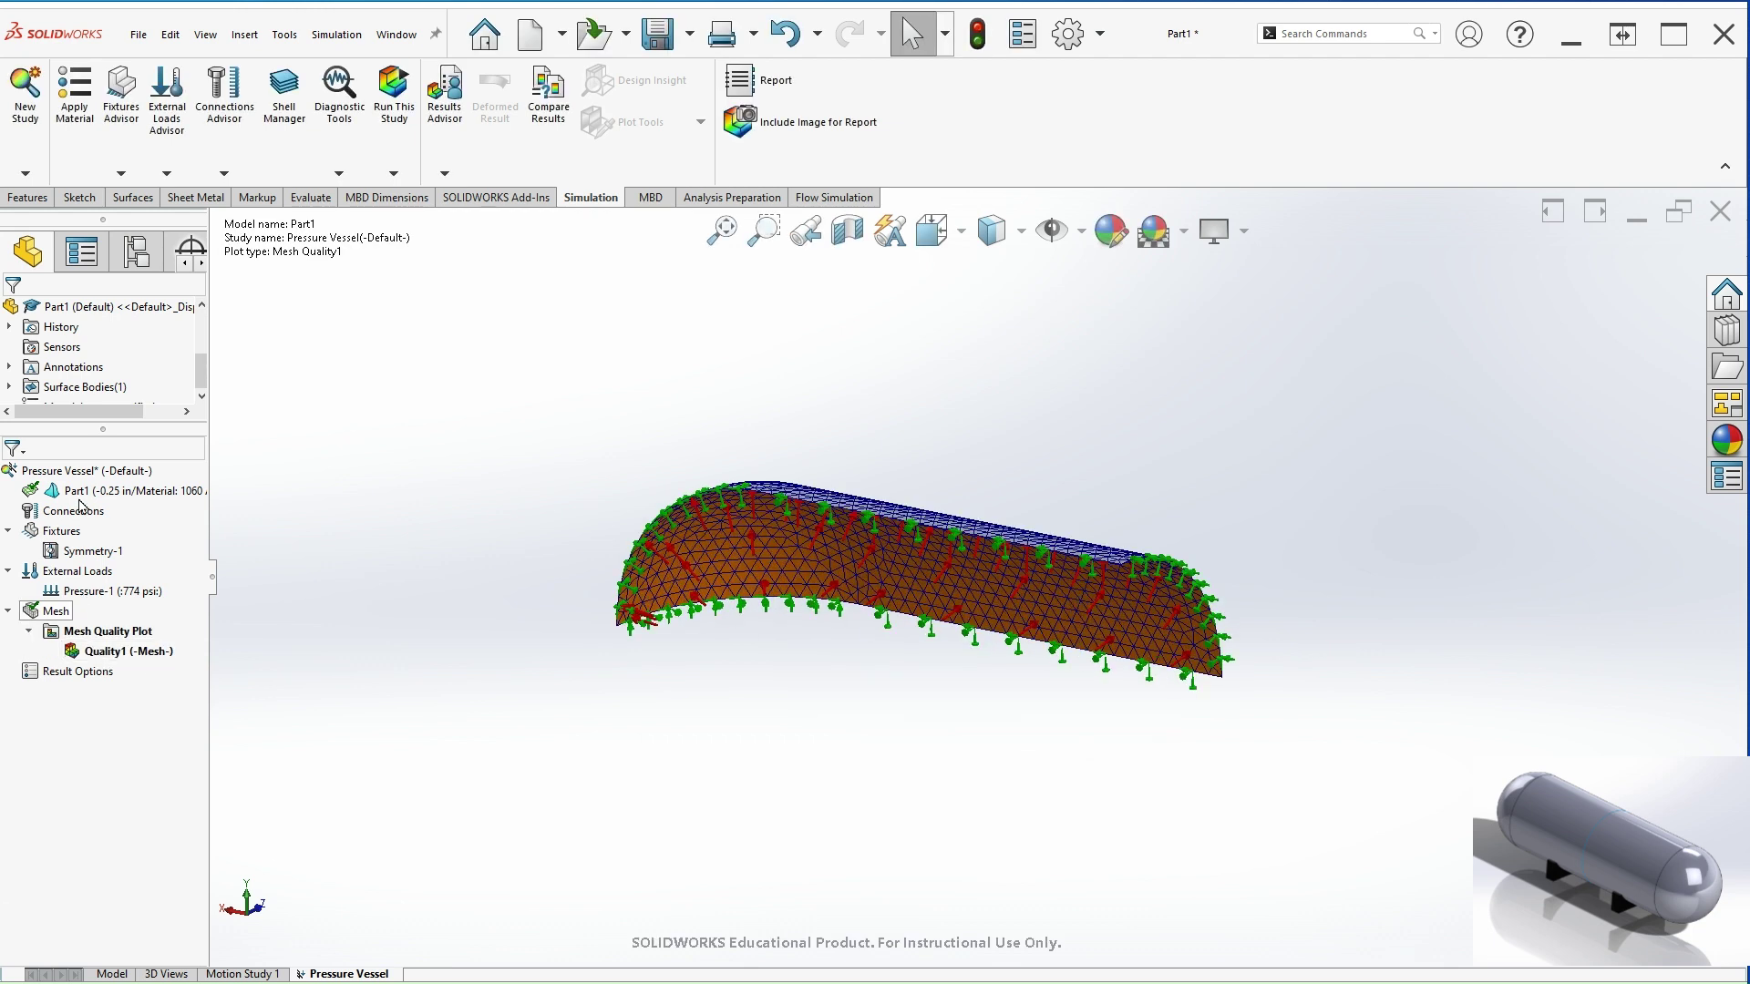
left_click(389, 111)
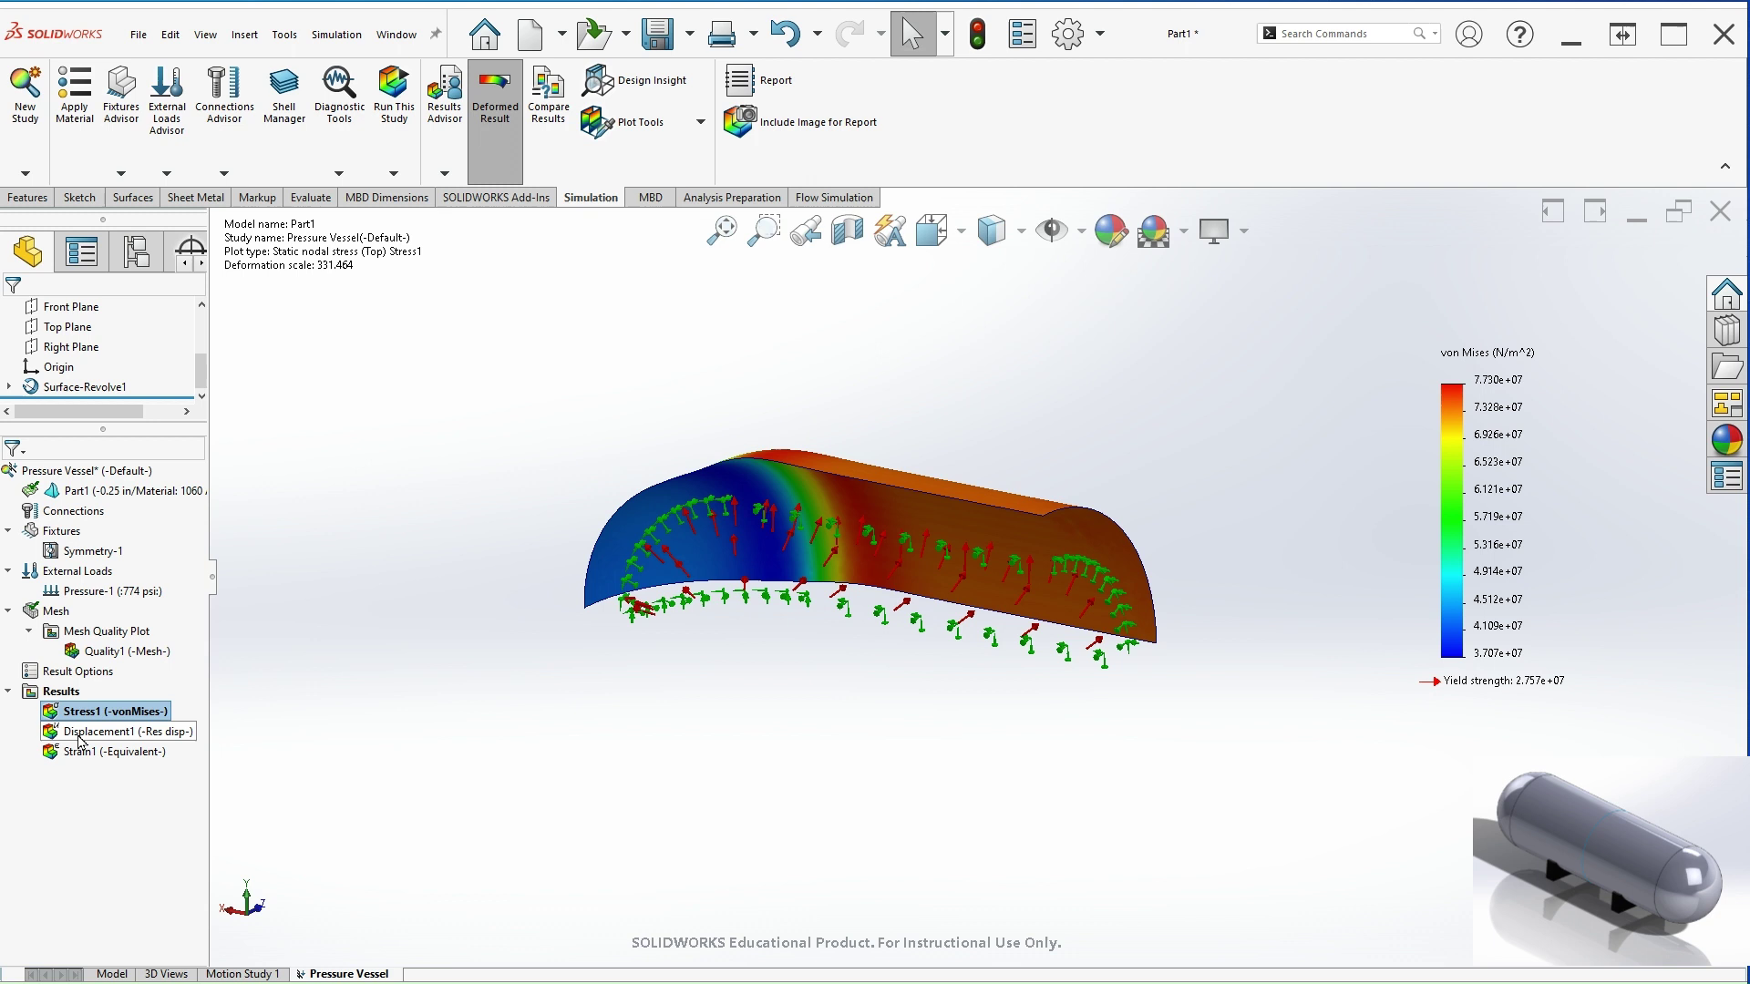
Define a P1 1st principal stress plot in psi with floating-format legend numbers.
right_click(71, 697)
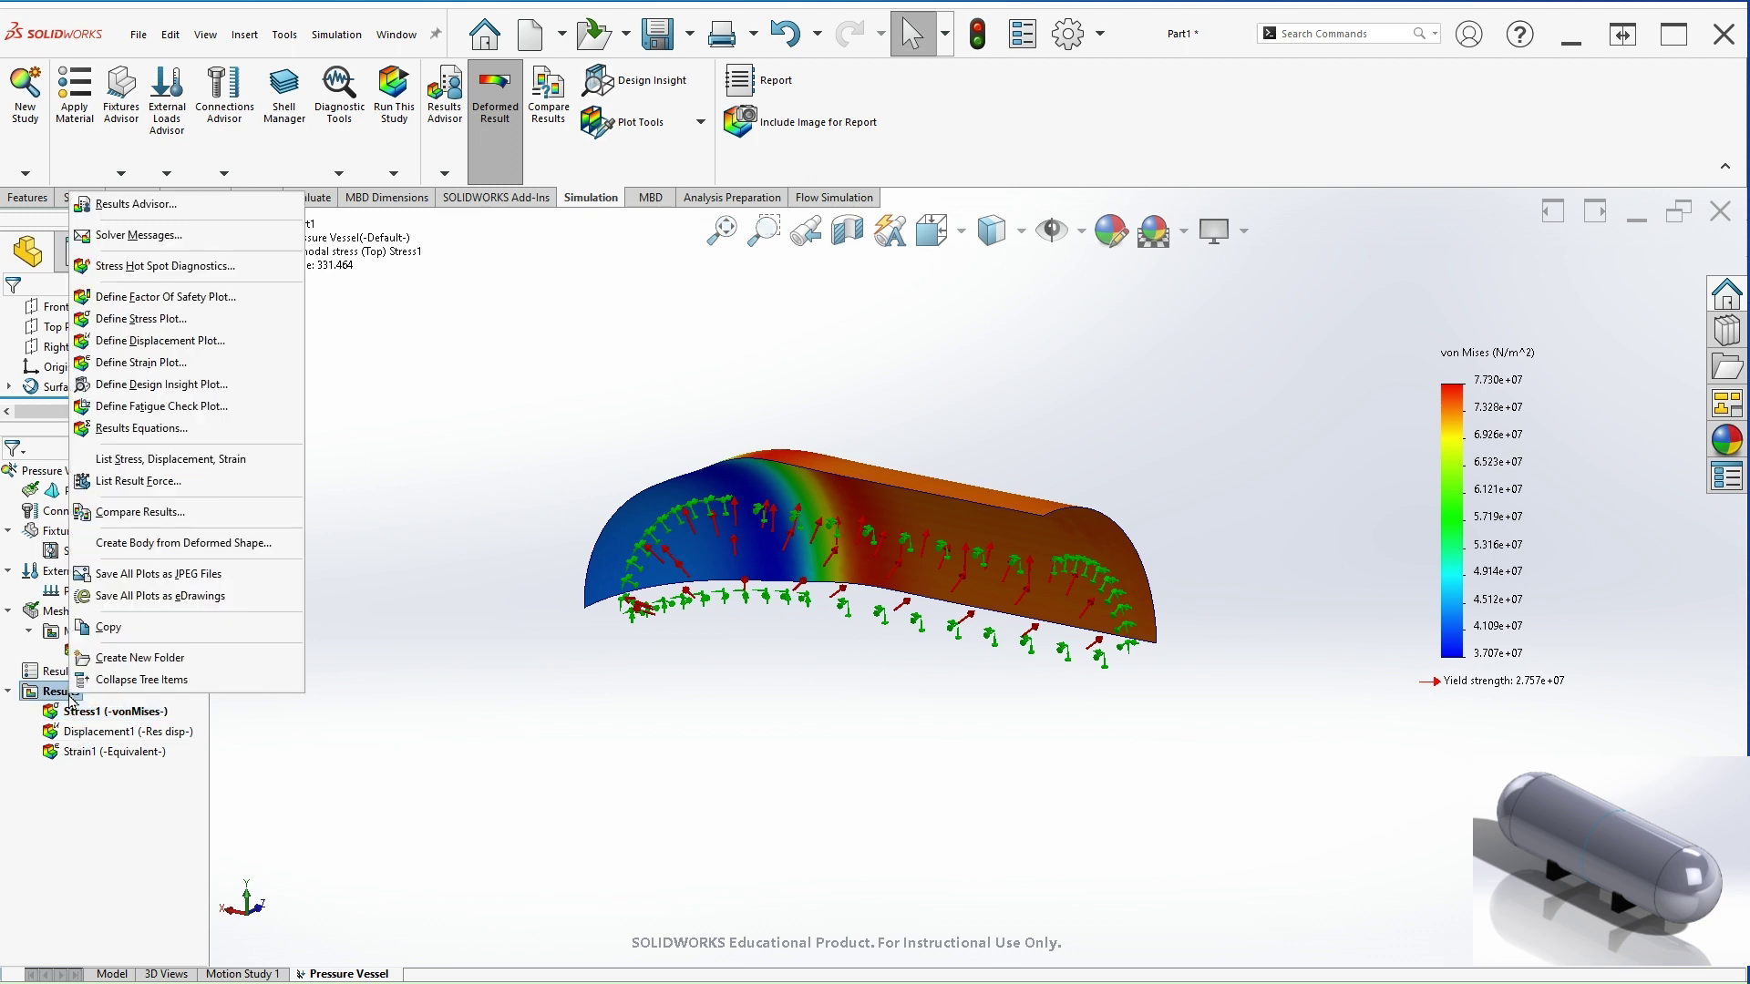
left_click(178, 321)
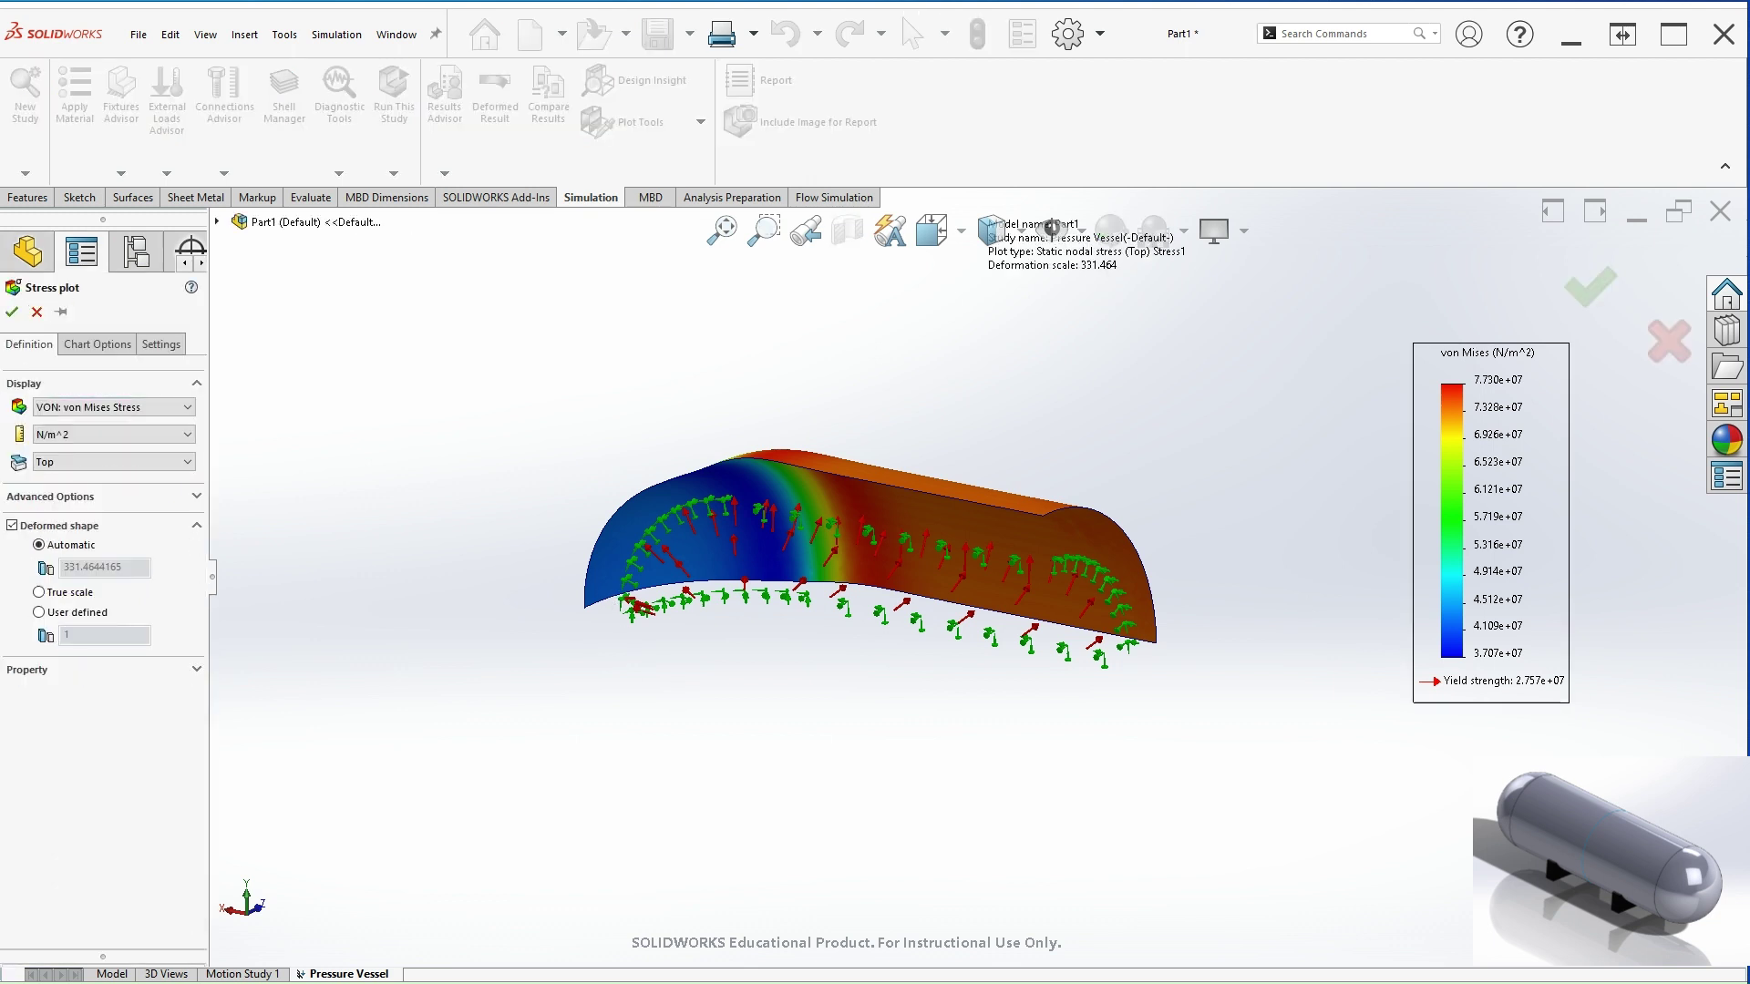
left_click(100, 407)
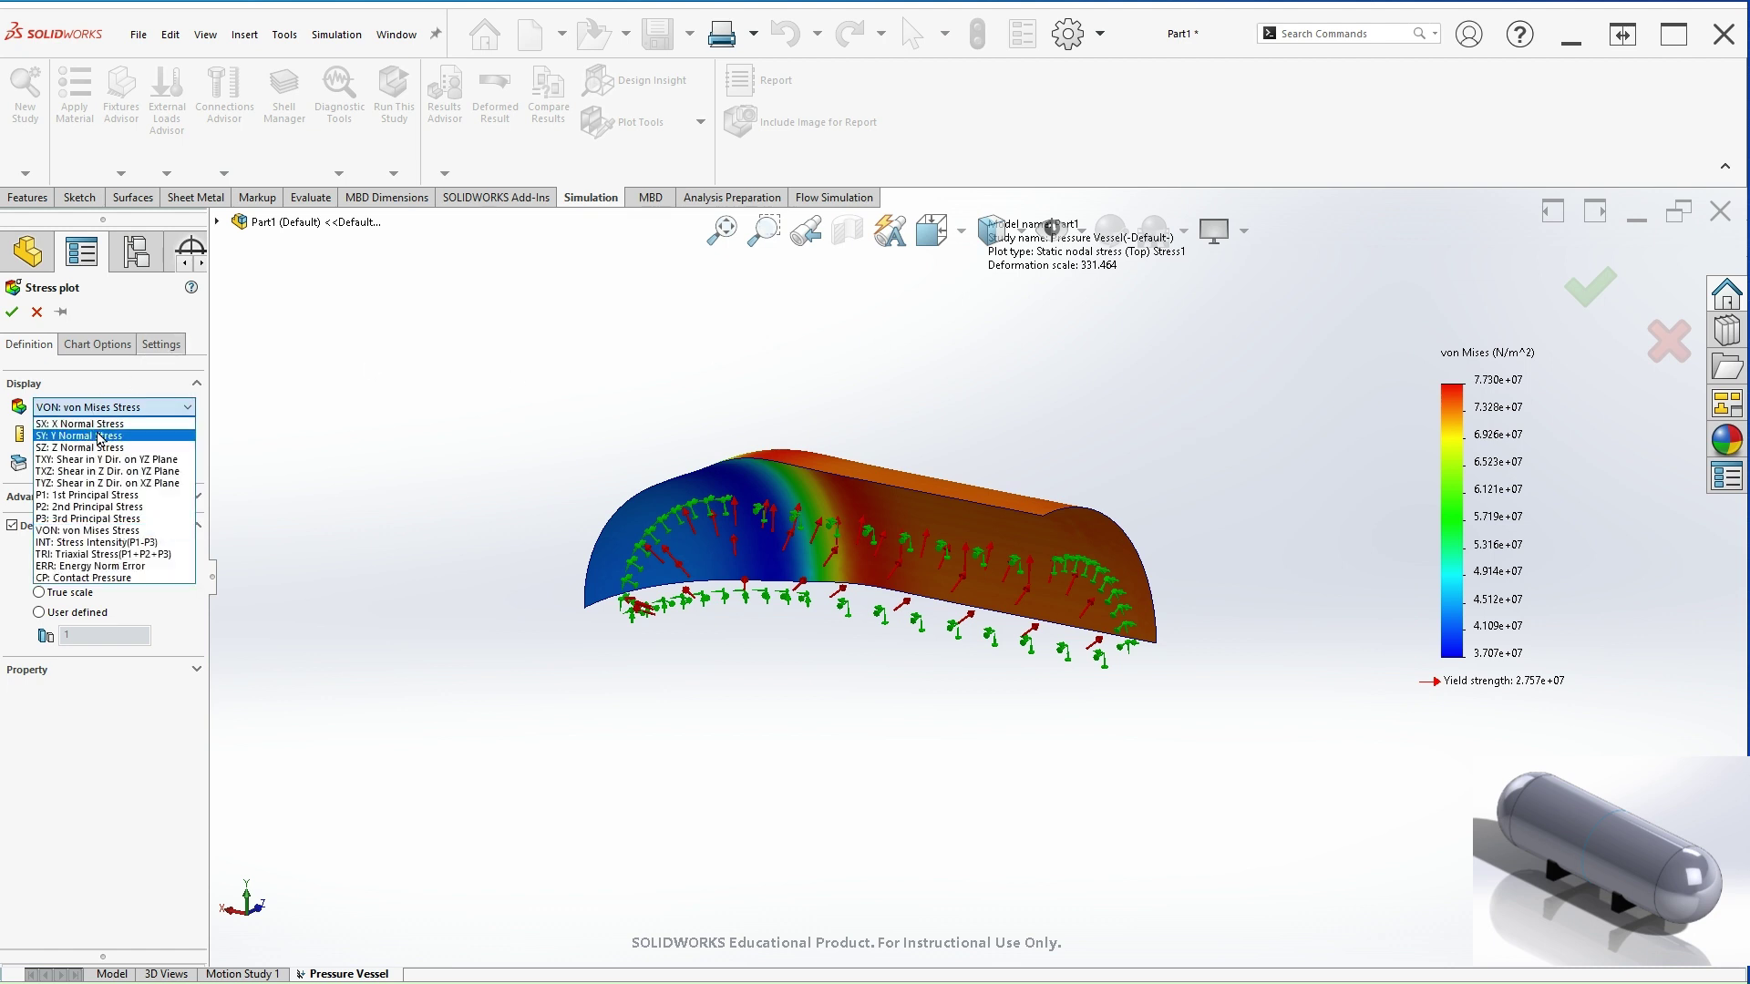
left_click(113, 496)
left_click(114, 435)
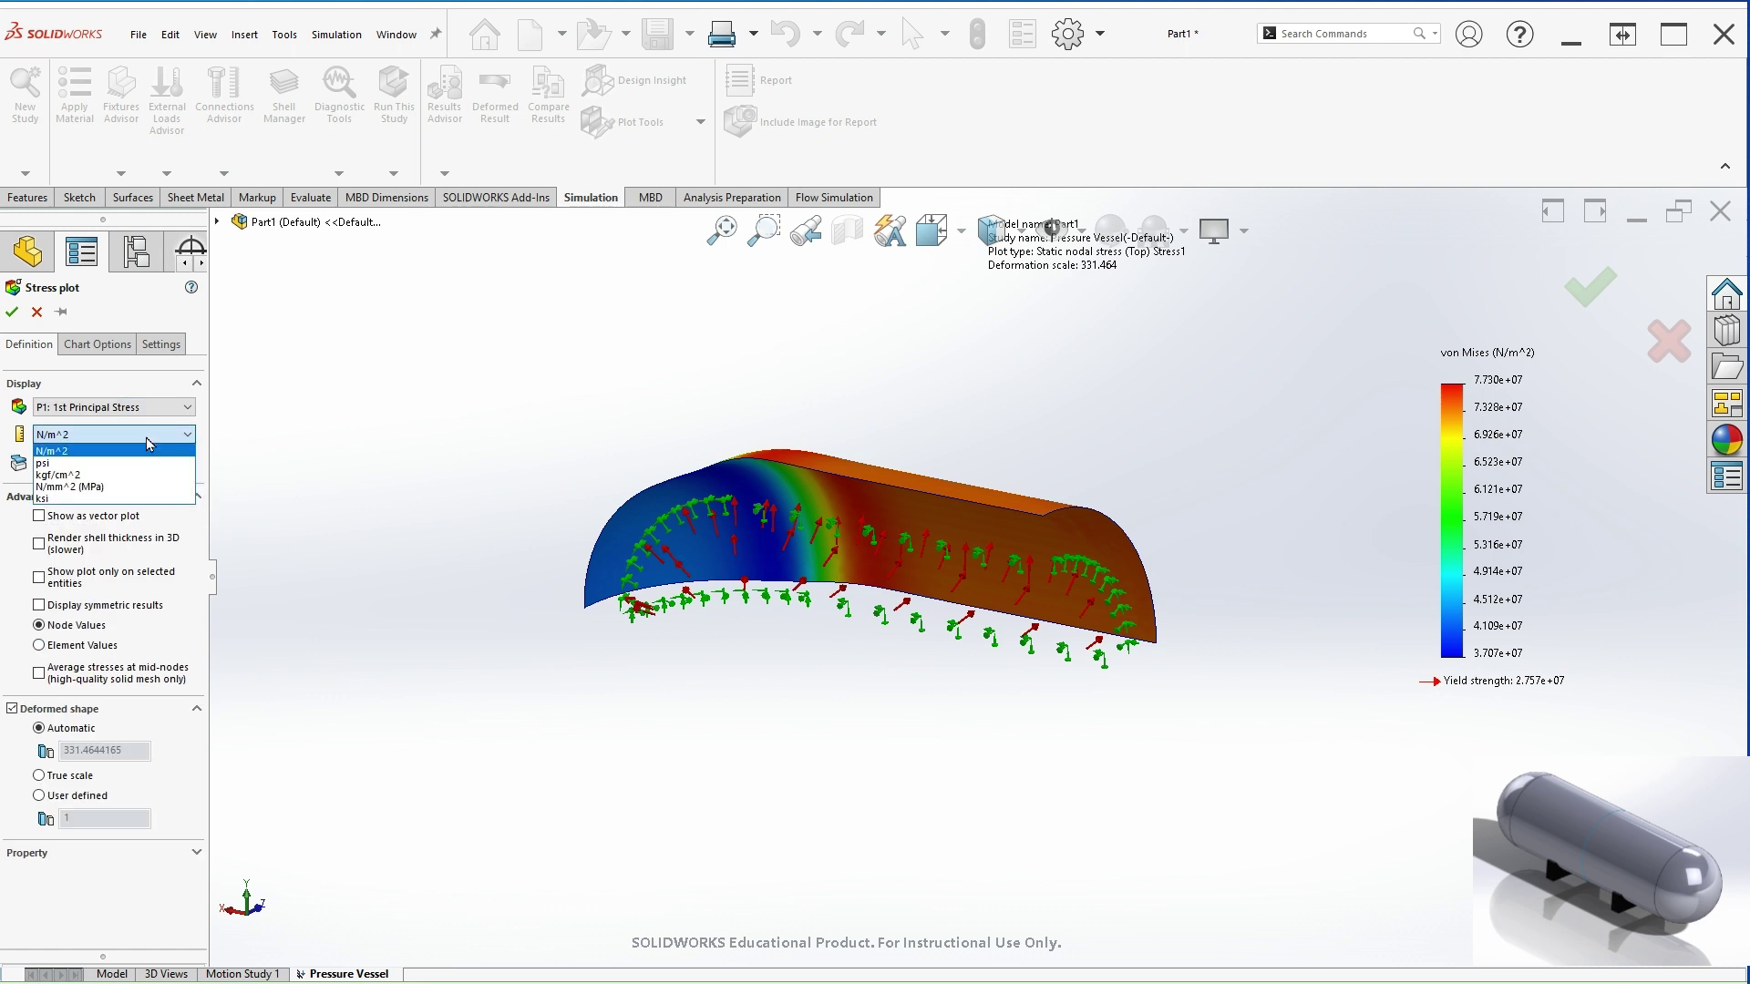
left_click(74, 463)
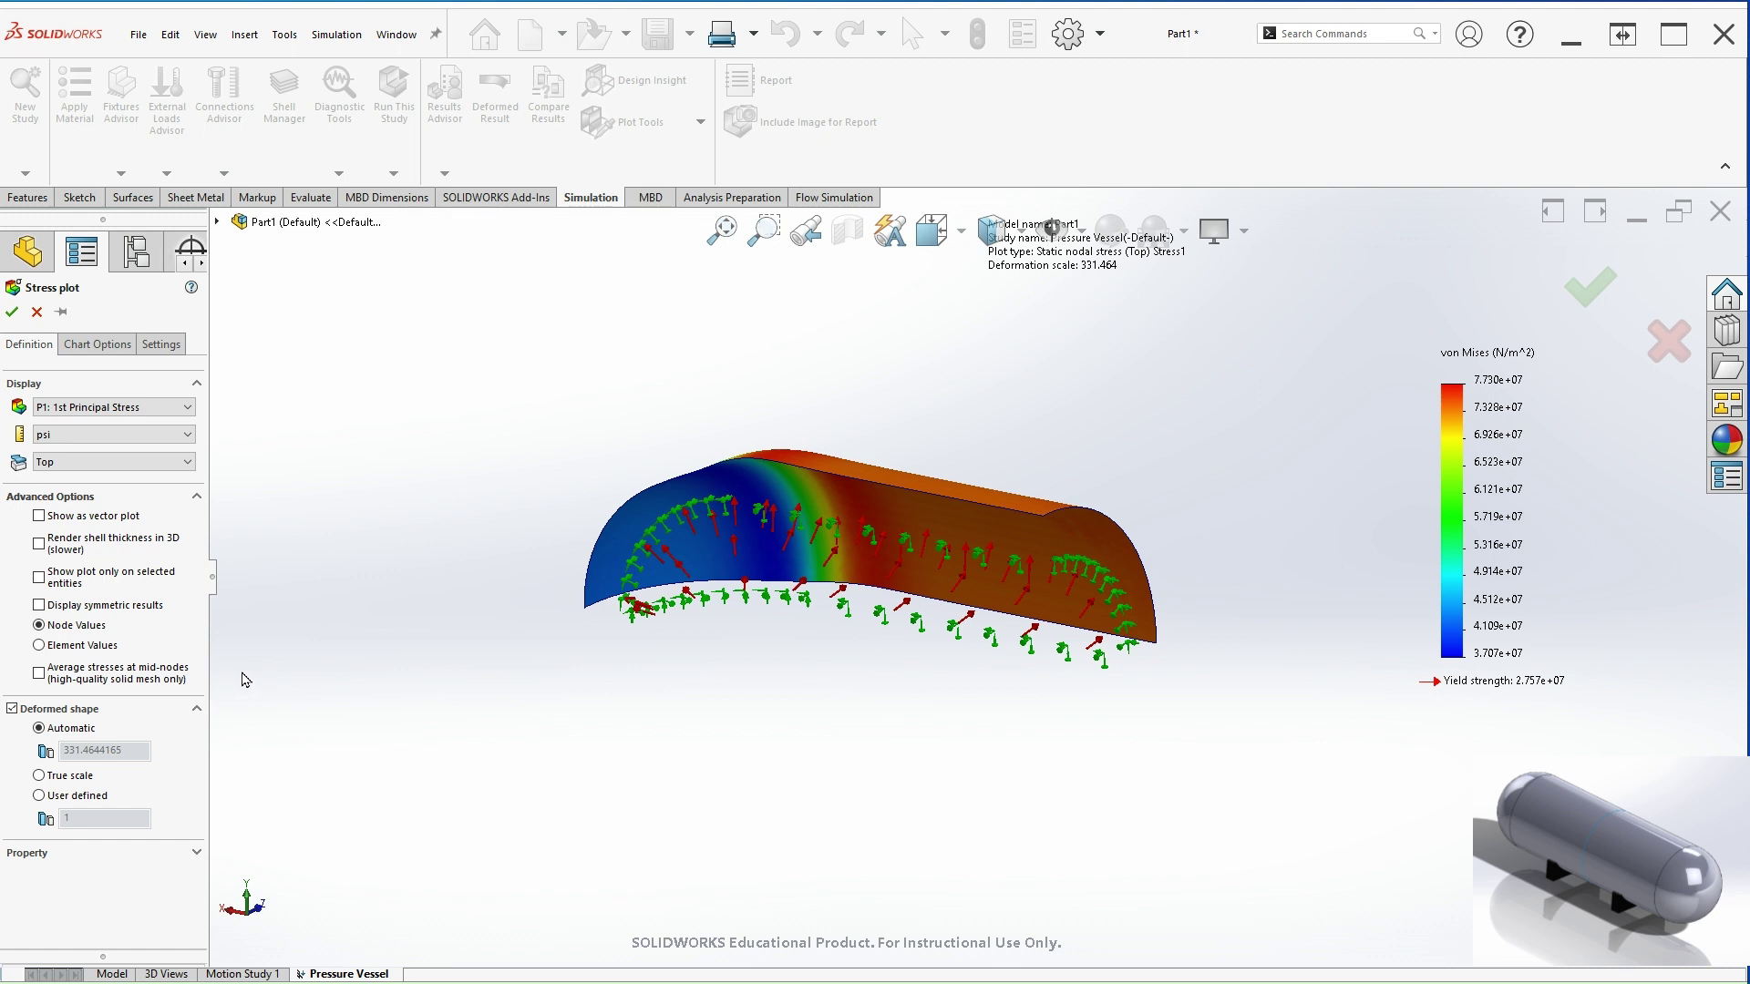
left_click(97, 350)
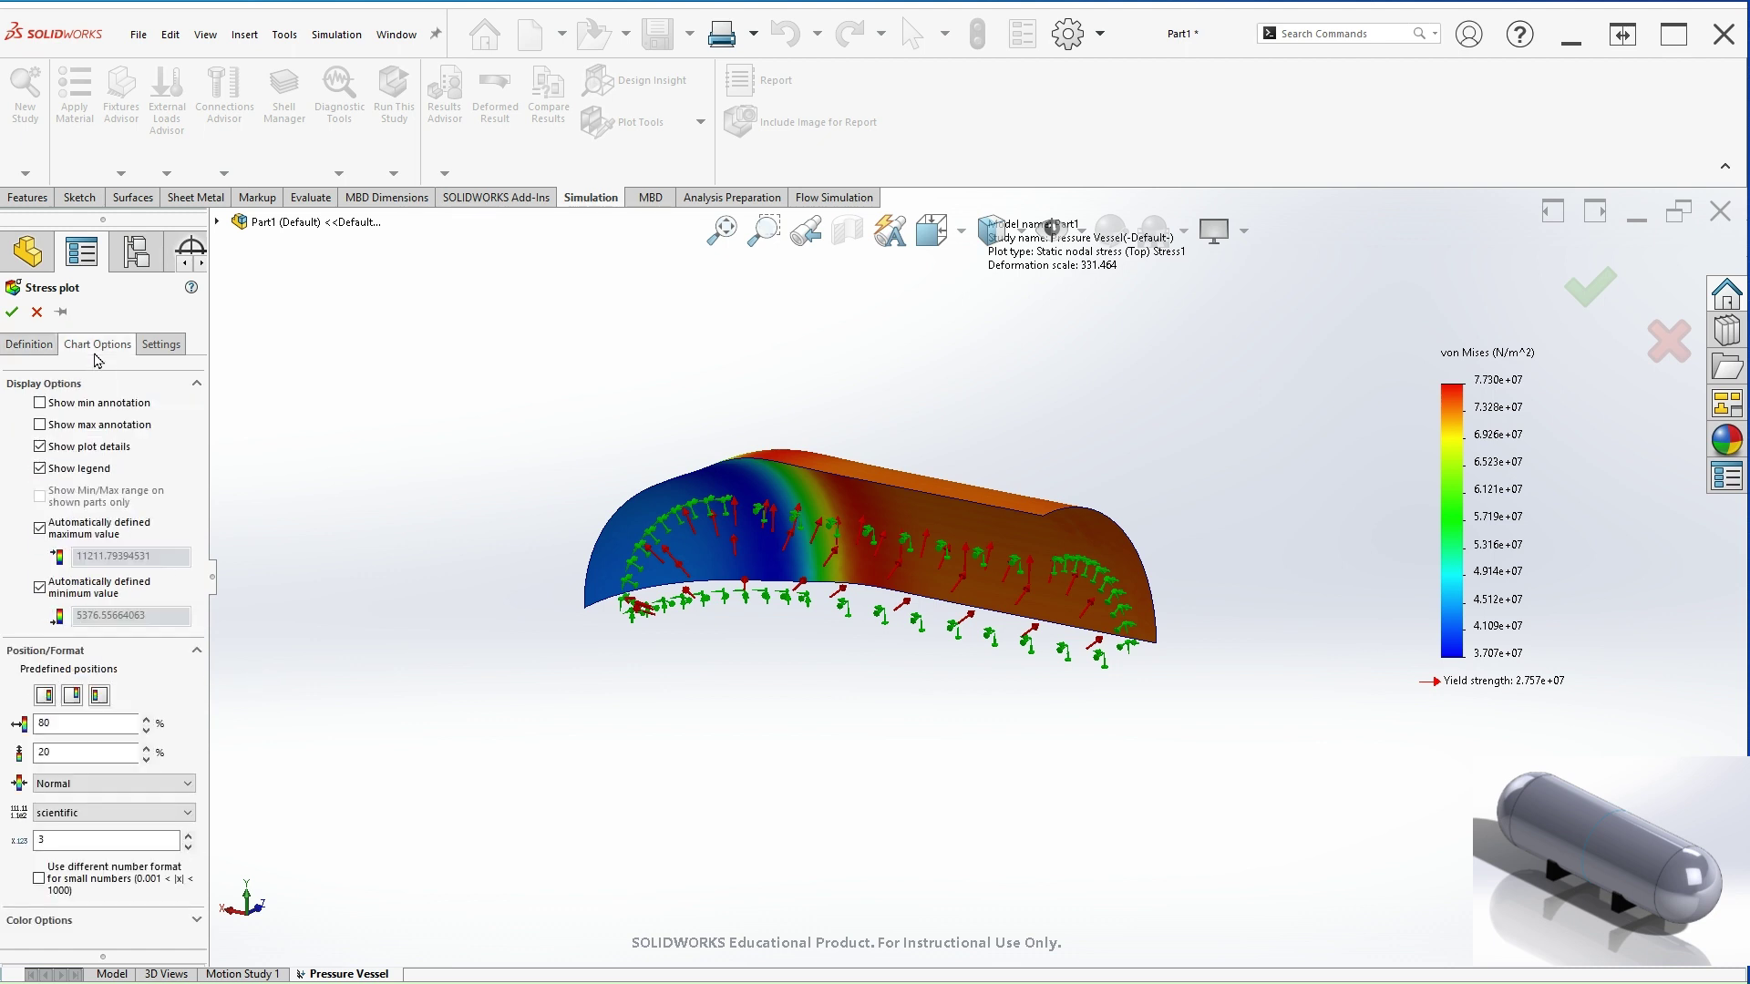
left_click(120, 811)
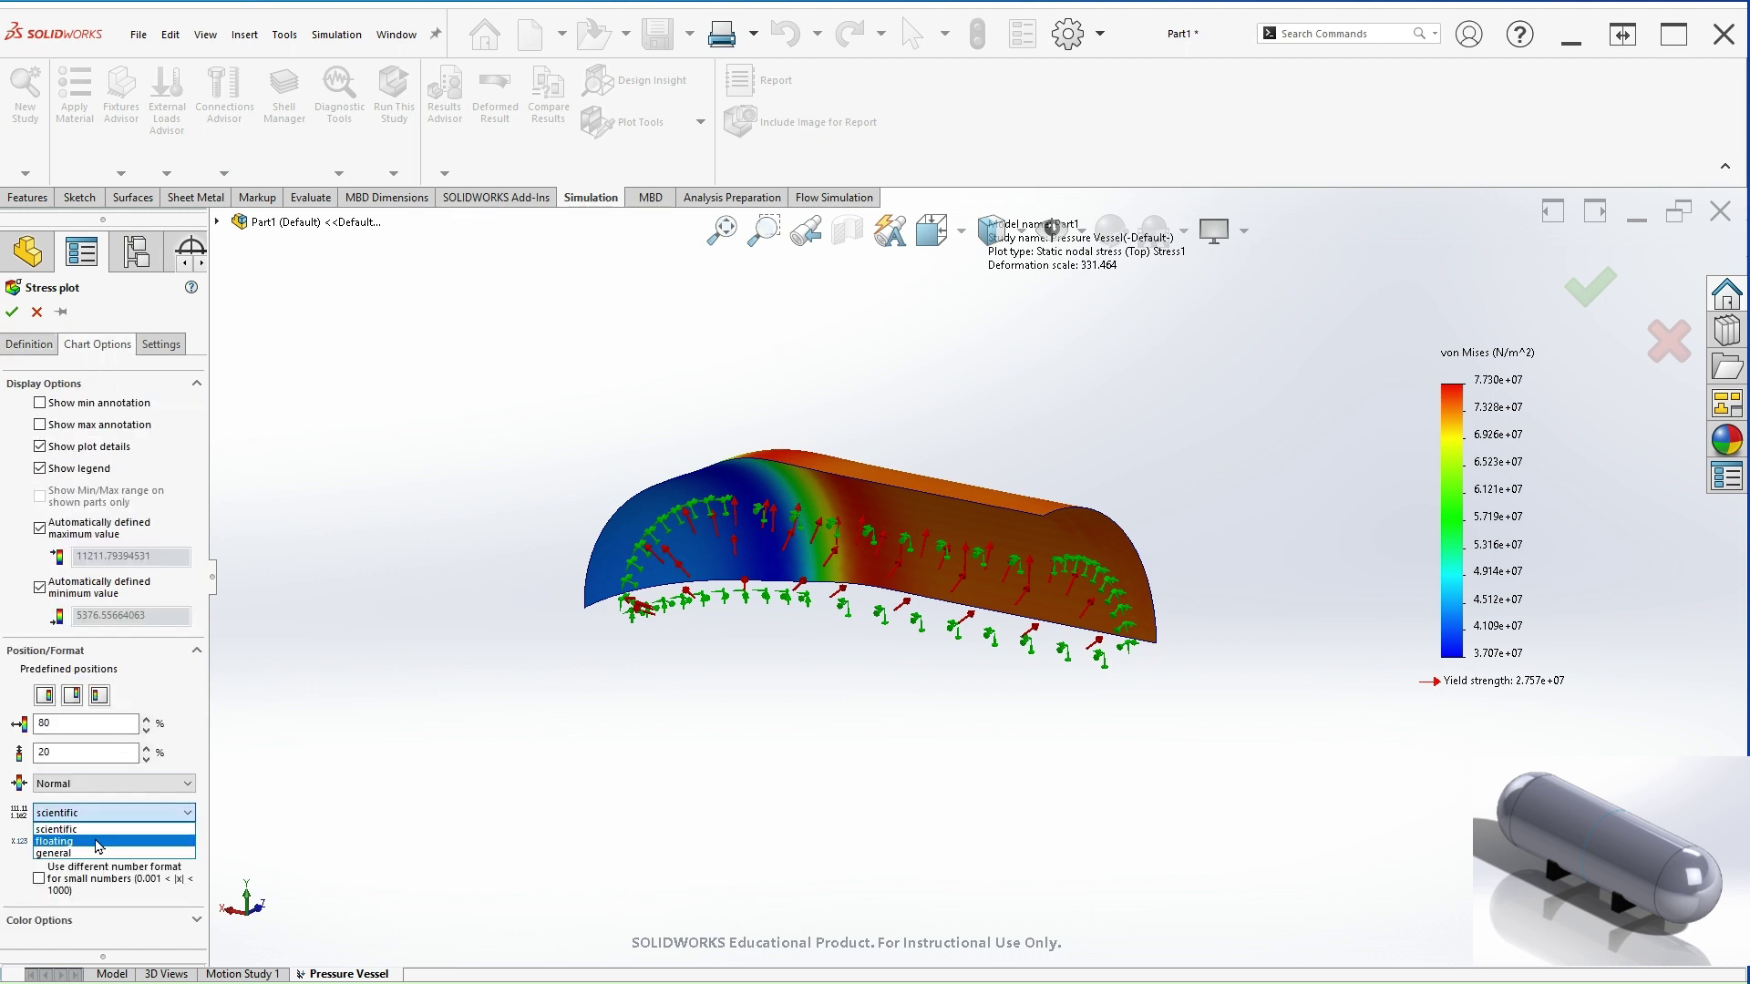
left_click(98, 842)
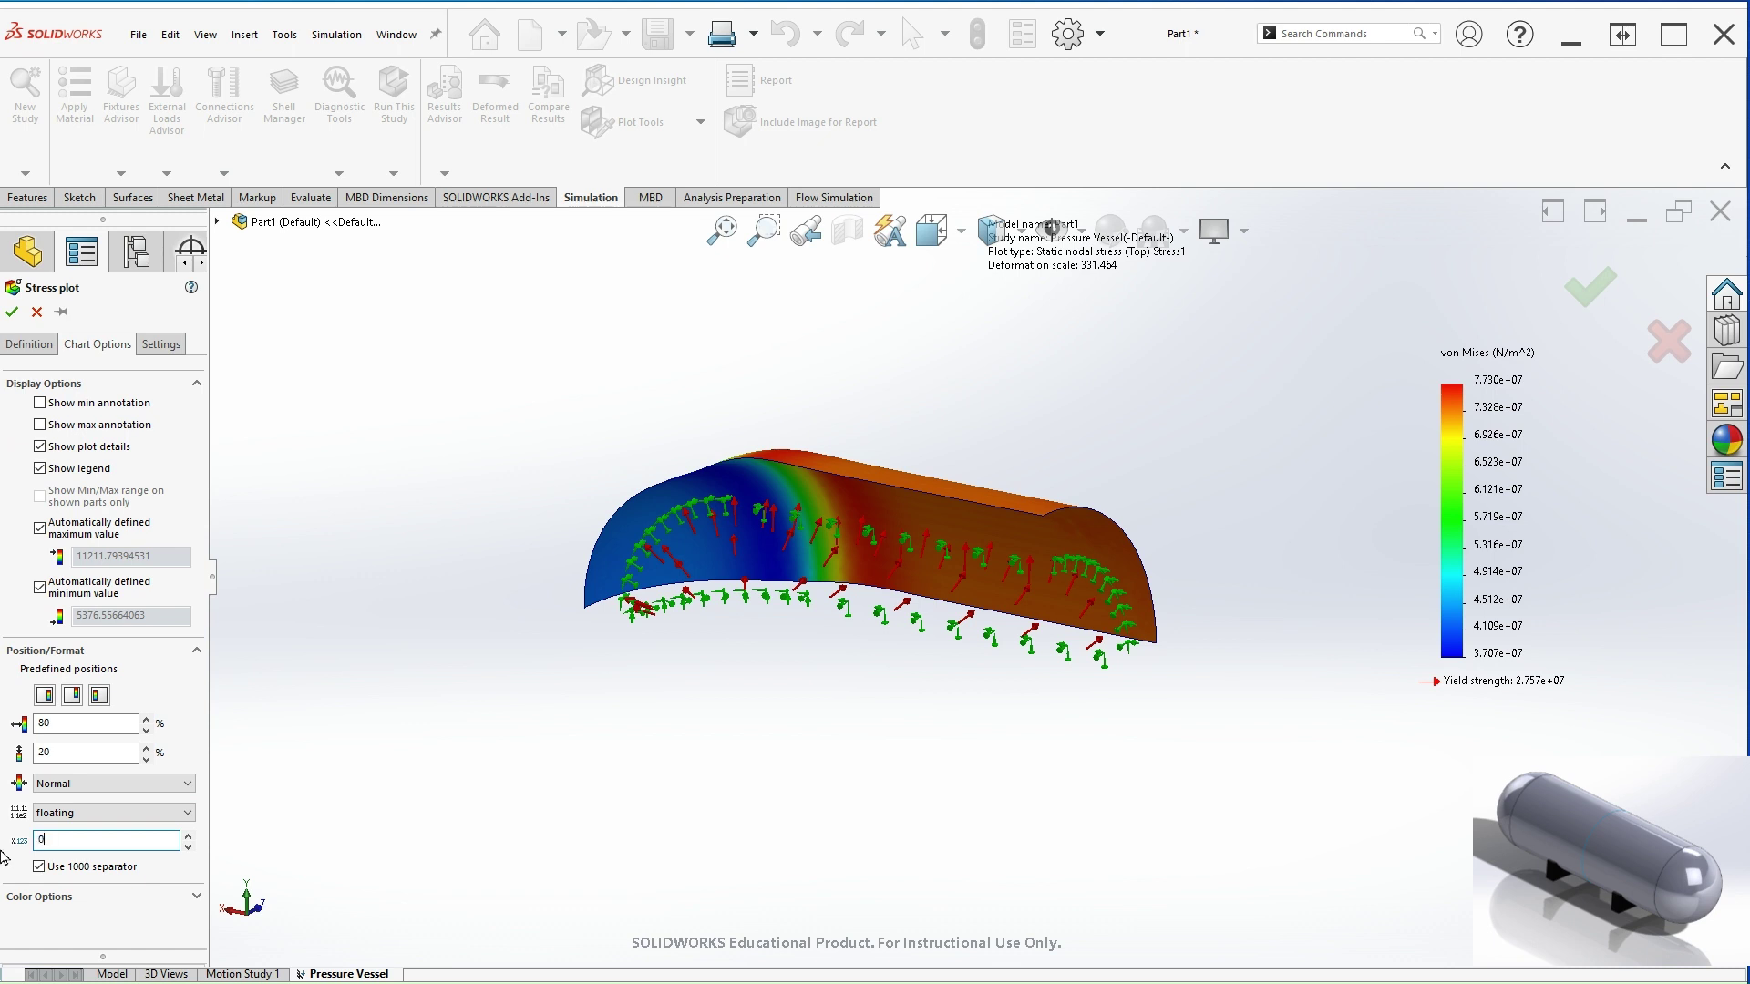
left_click(31, 351)
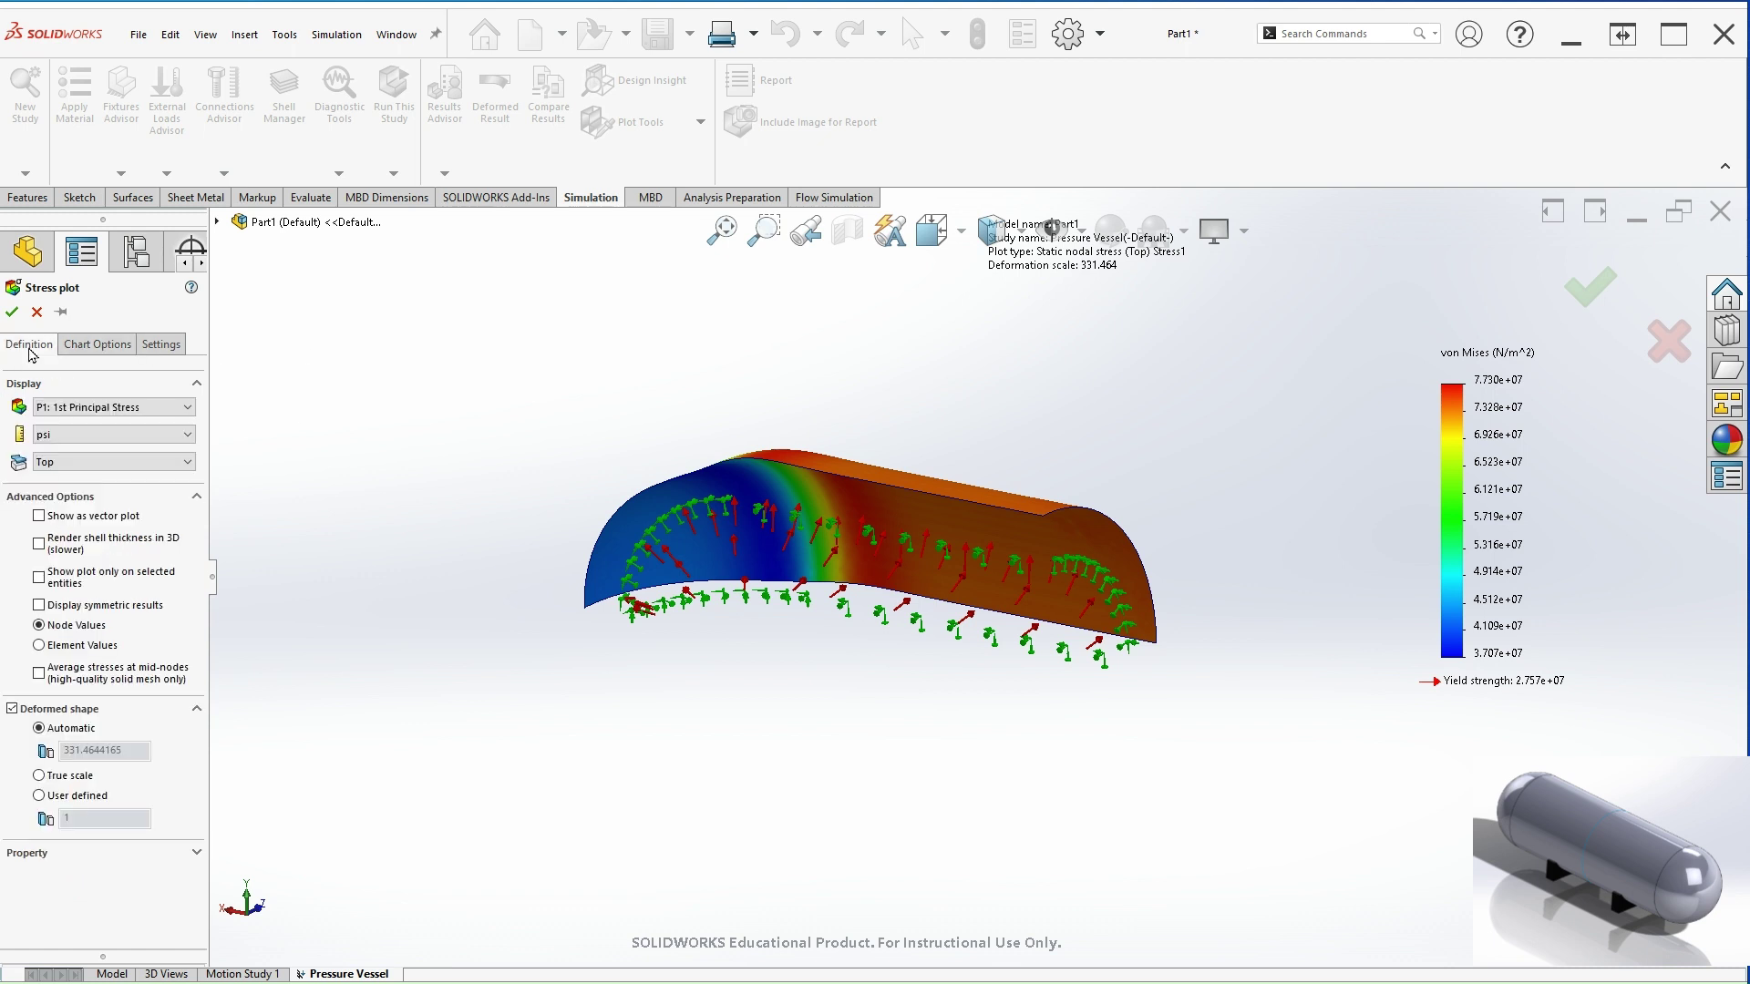
left_click(12, 313)
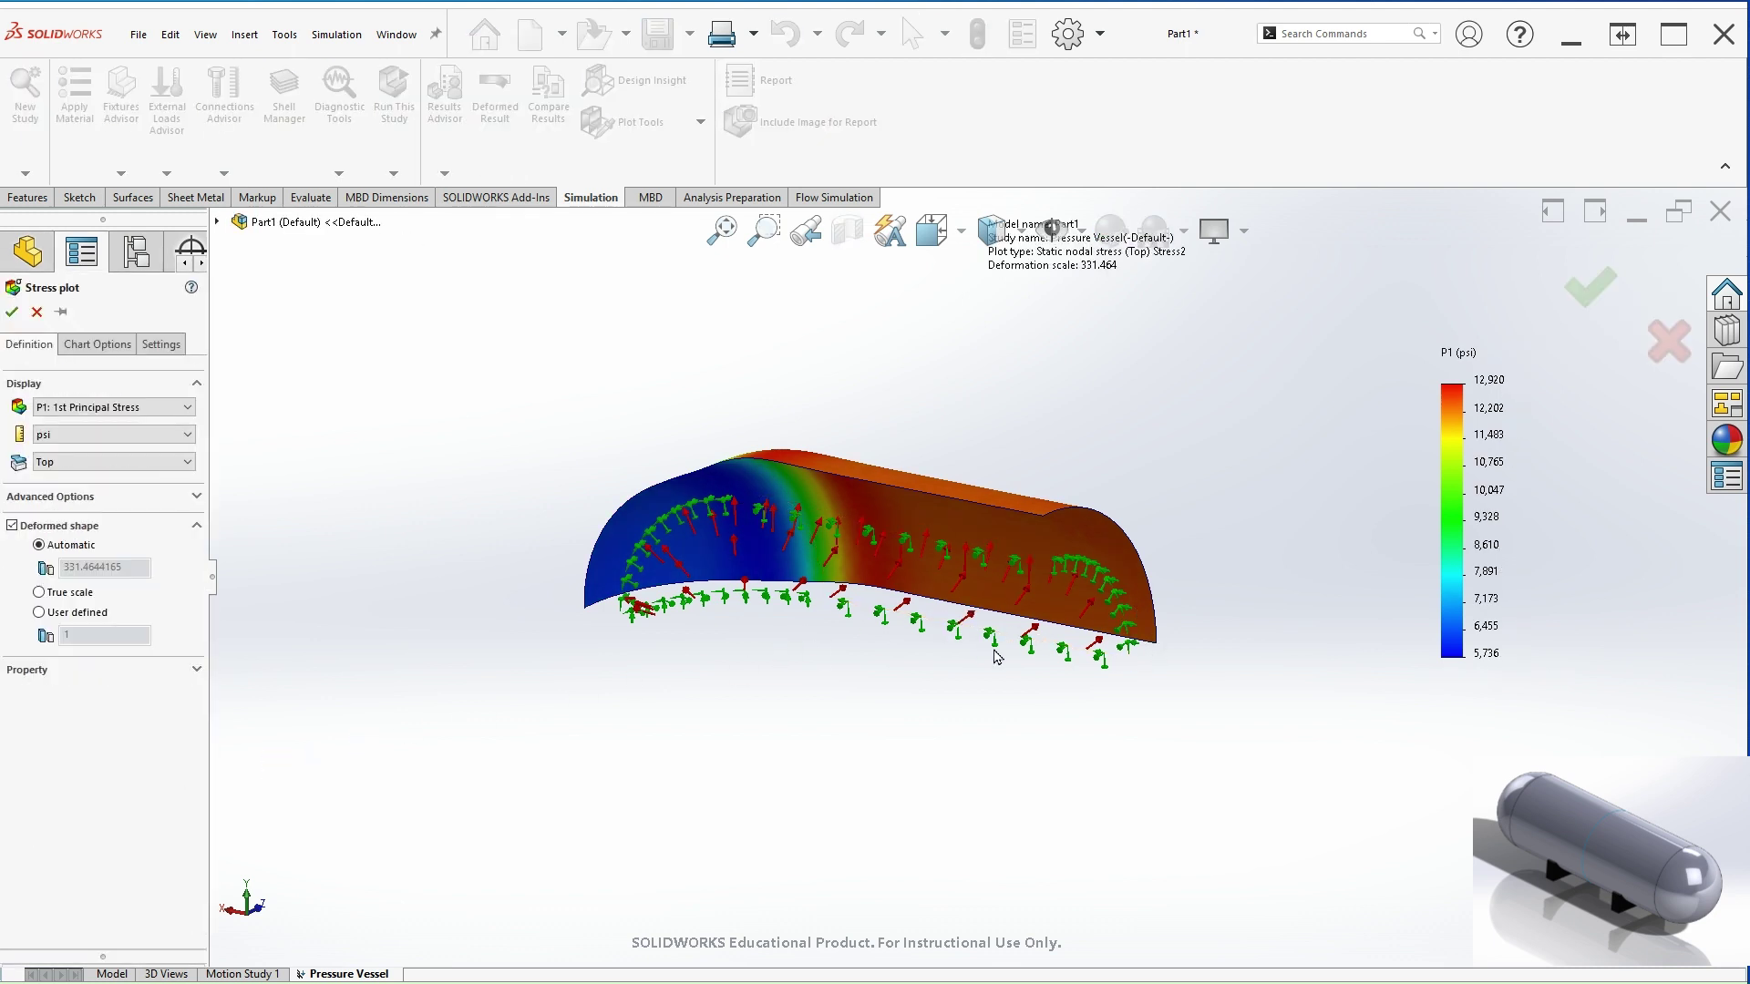
Close the plot settings and orient the Stress2 plot to the front view.
left_click(13, 313)
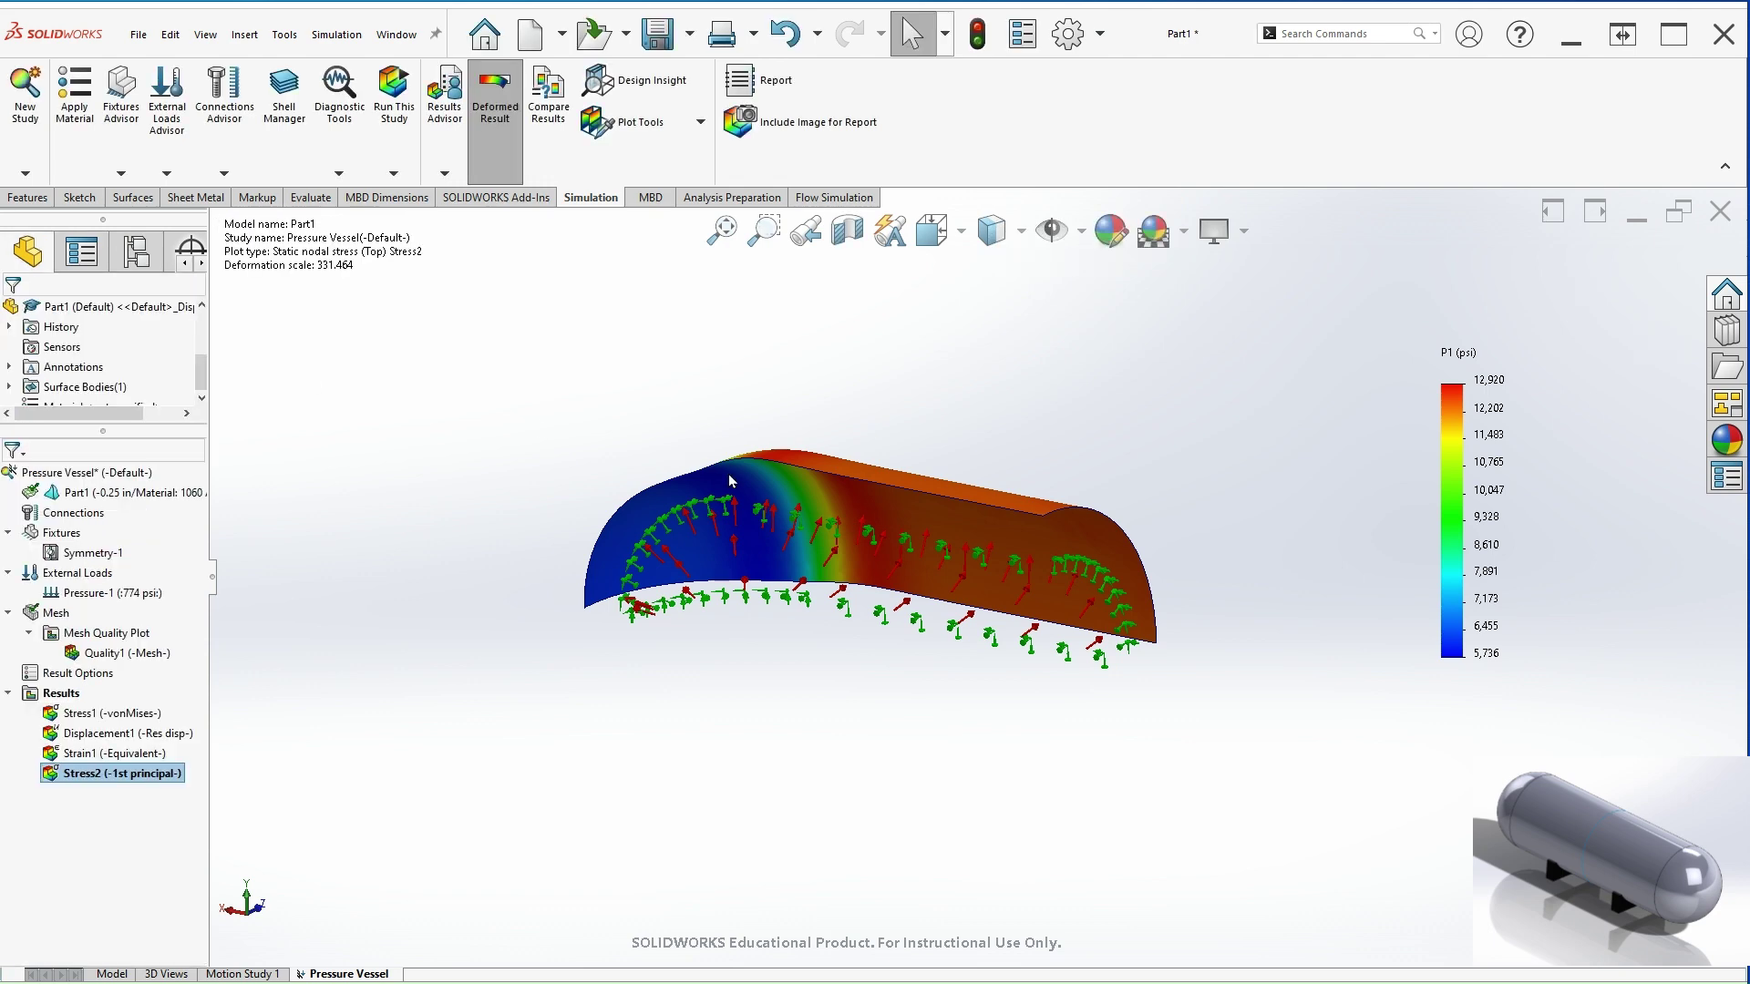
middle_click_drag(1039, 643, 757, 649)
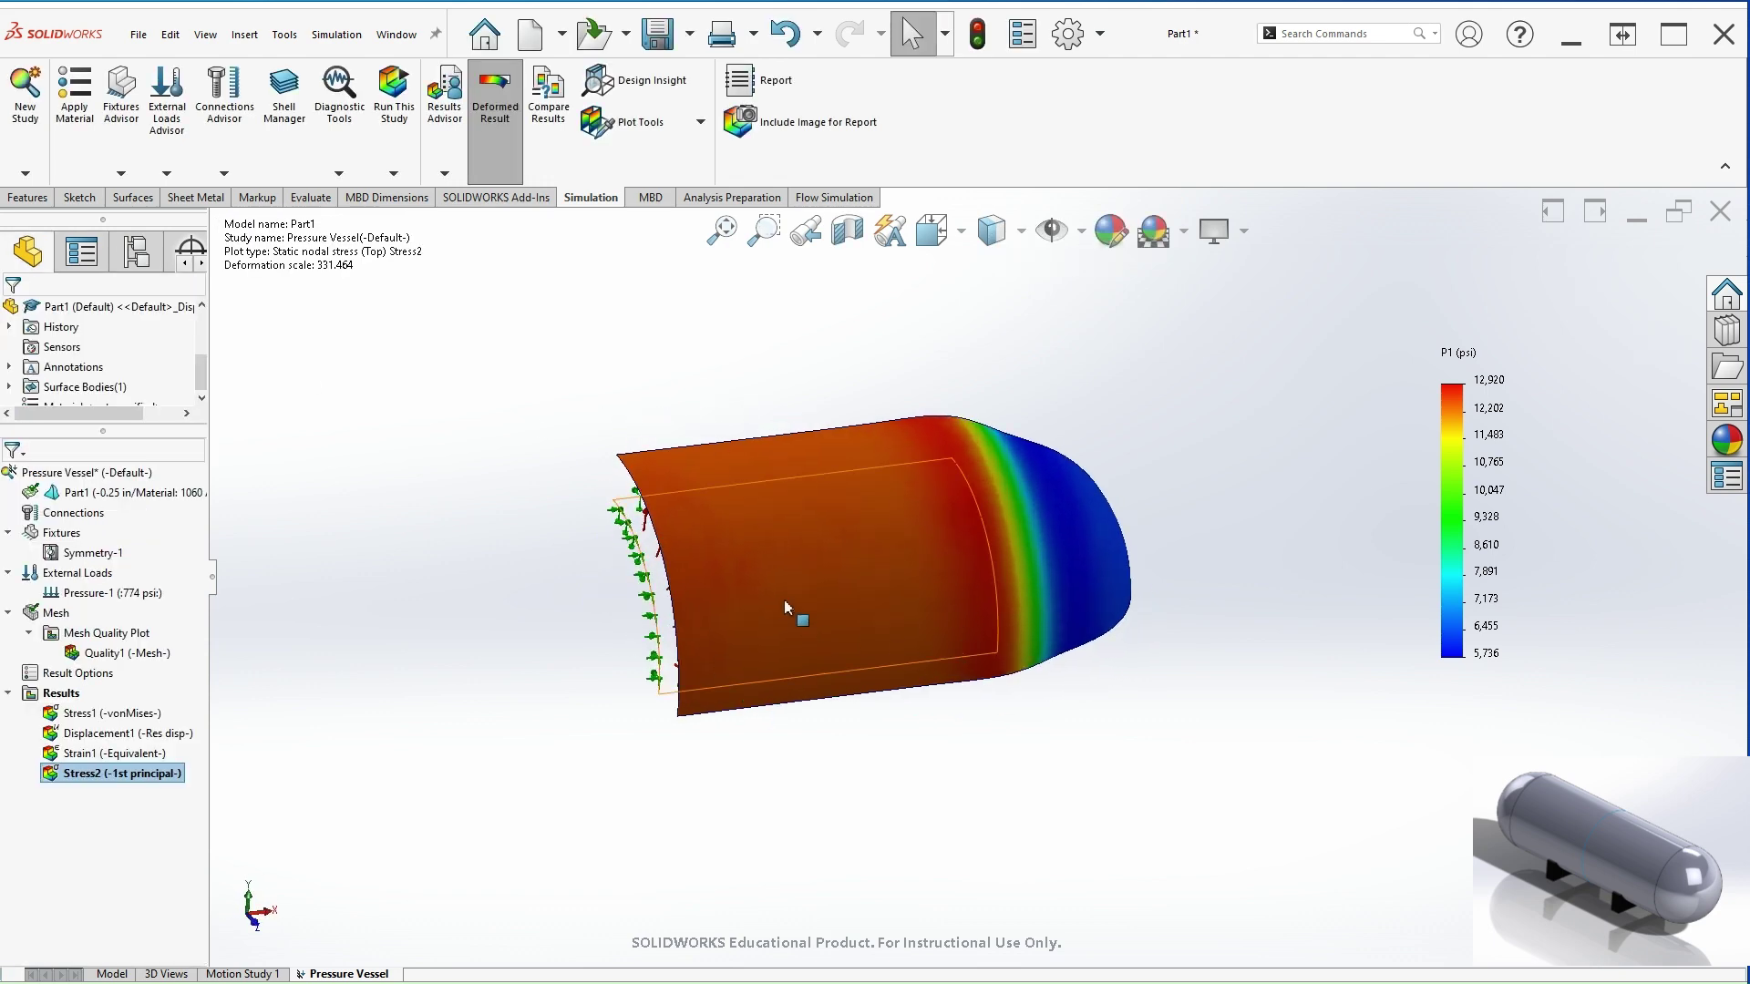
middle_click_drag(930, 632, 1106, 608)
key("ctrl+1")
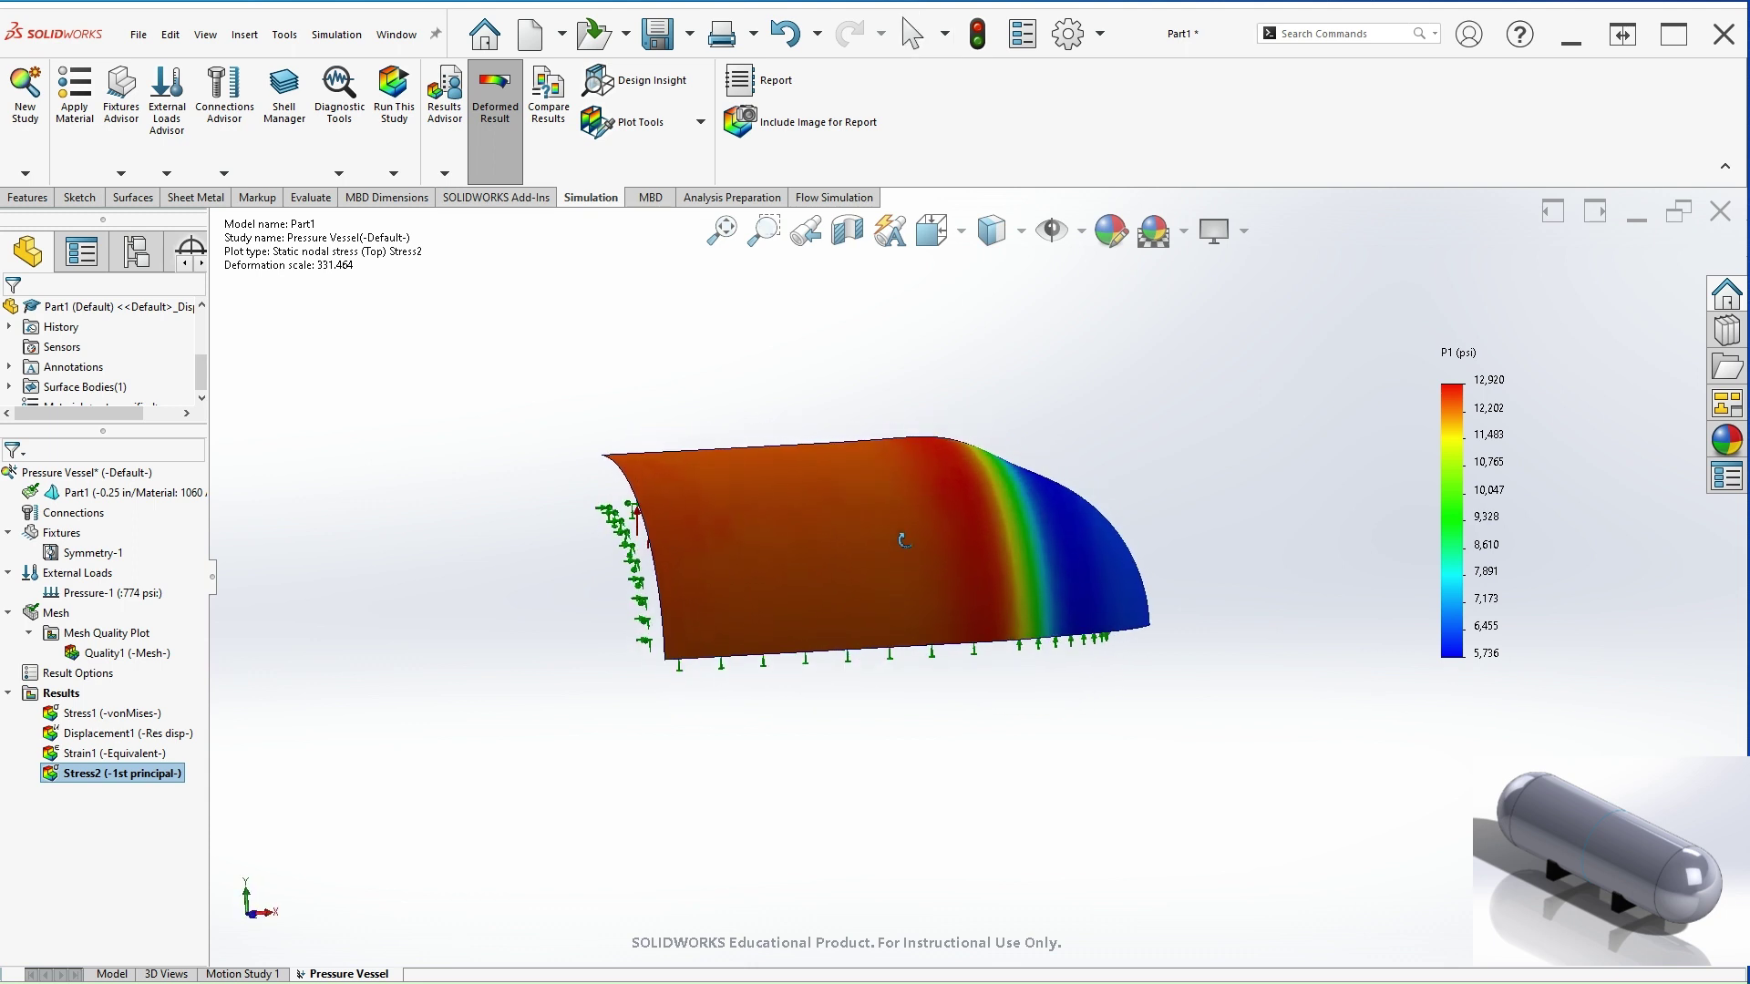
key("Escape")
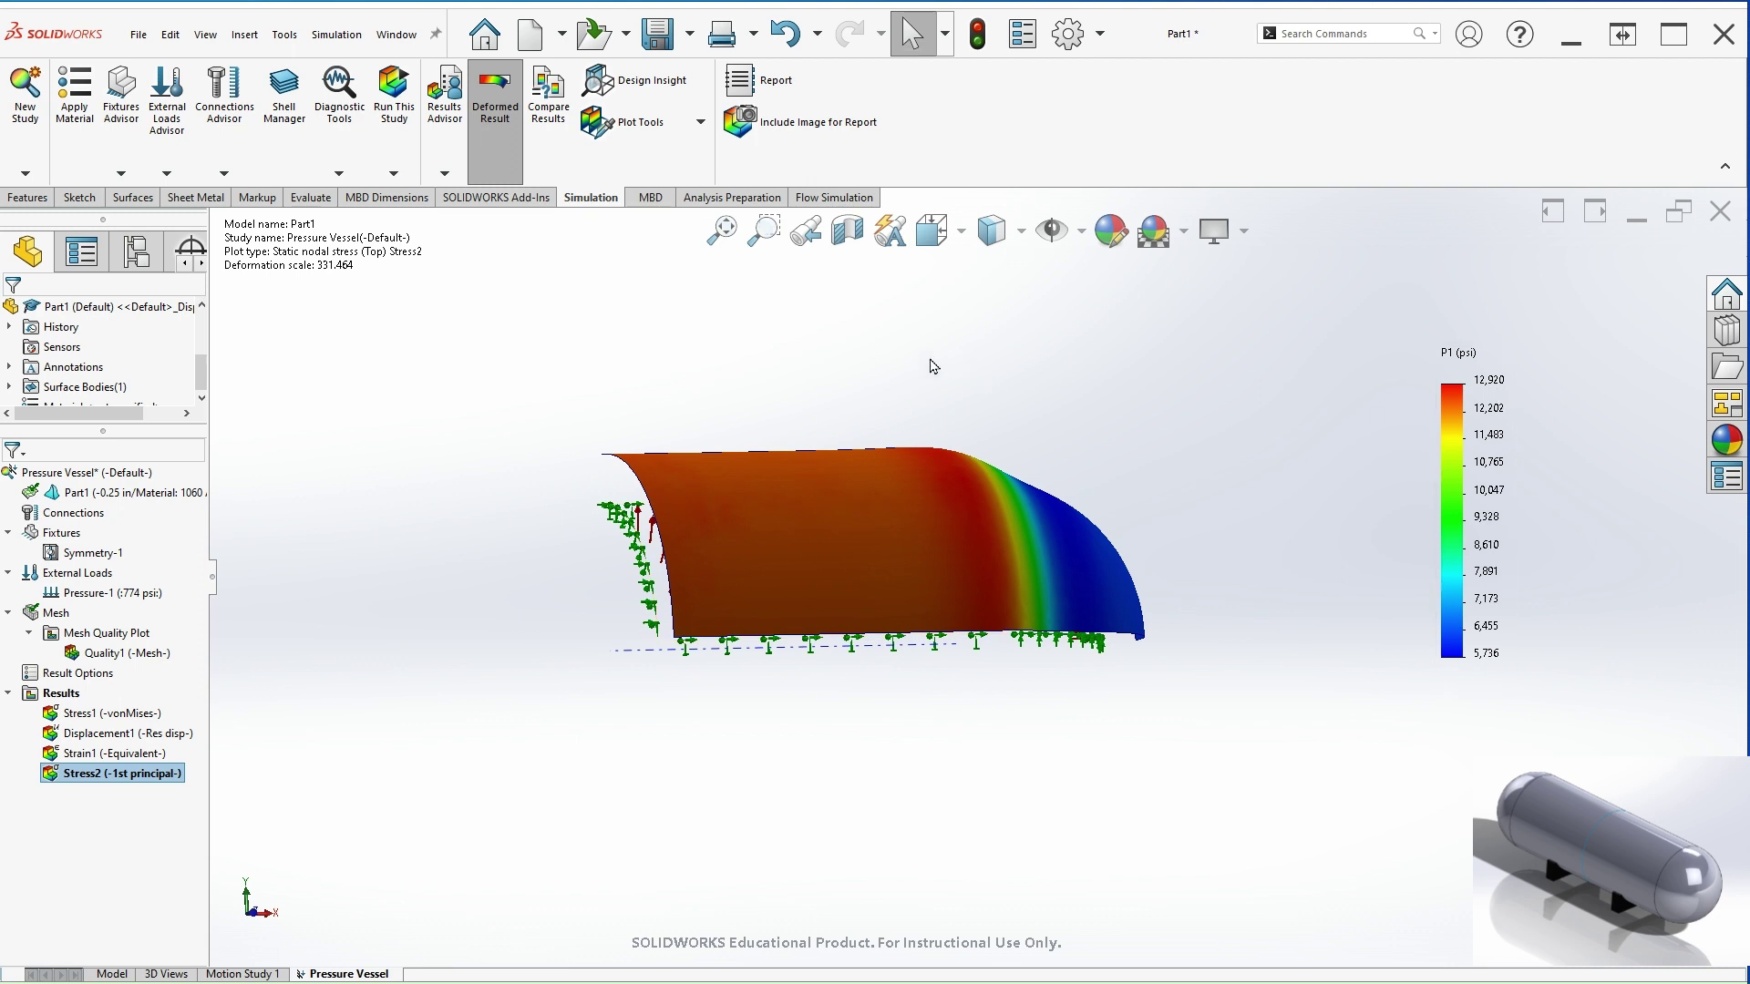
Probe 1st principal stress at nodes 508, 324 and 467, then close the probe.
left_click(650, 126)
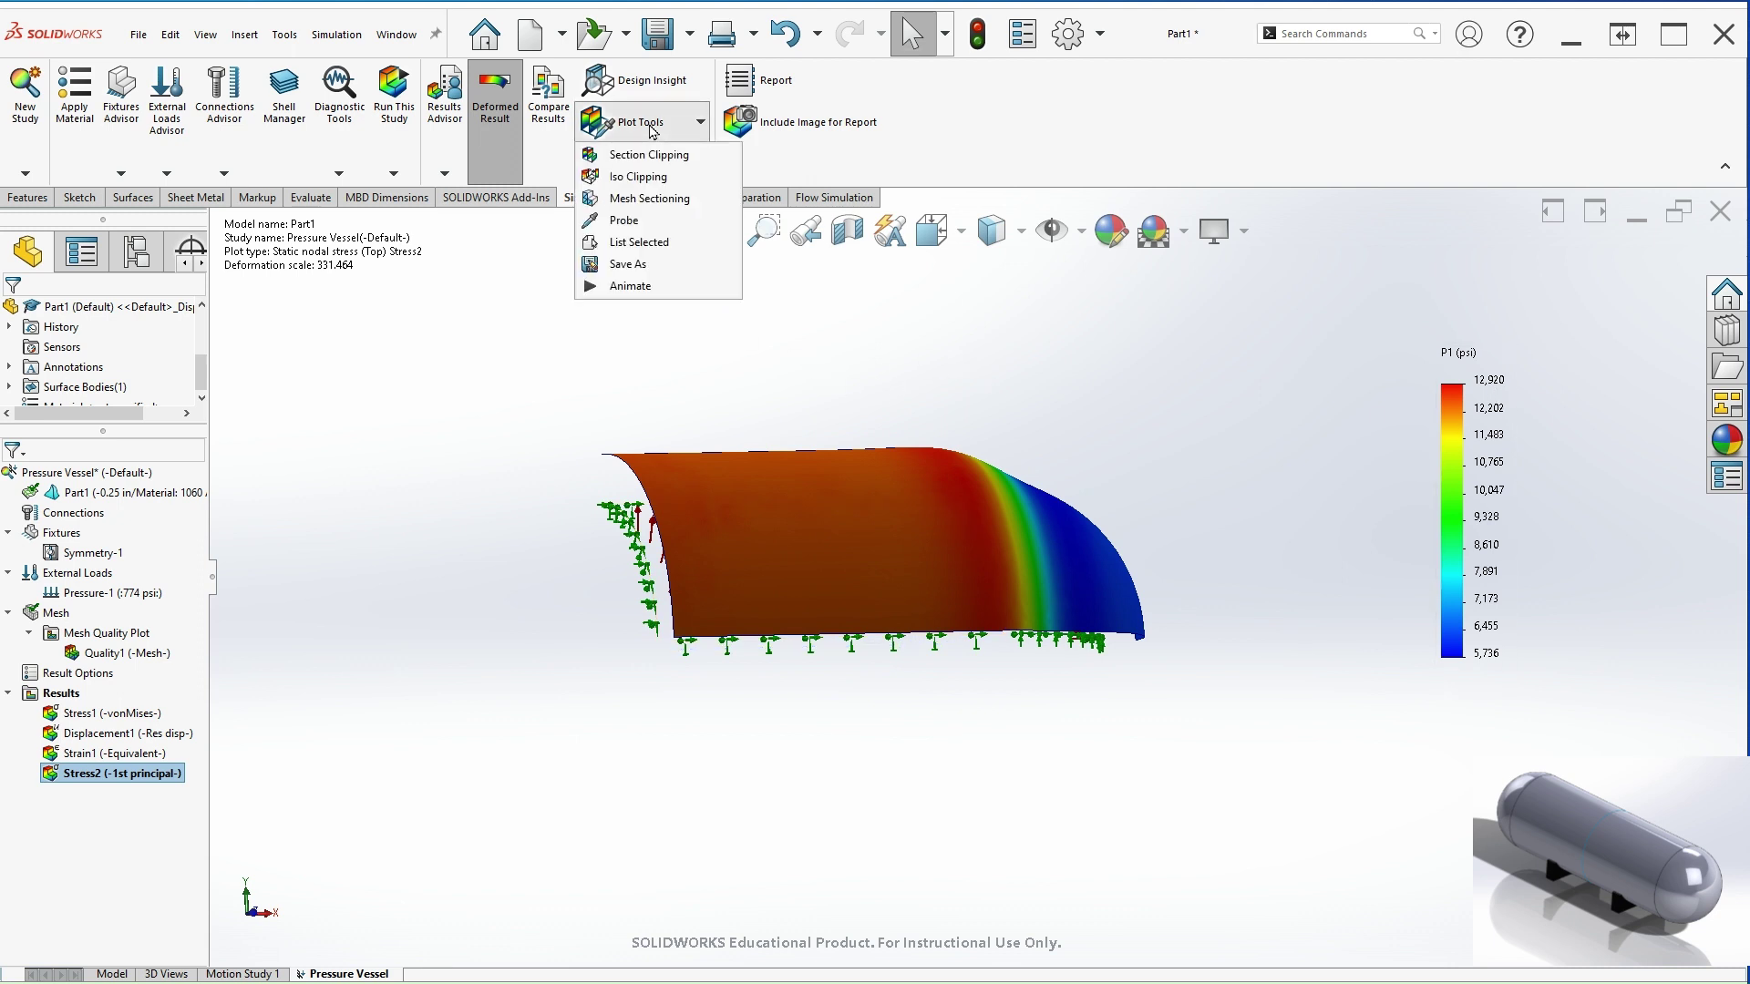
left_click(650, 220)
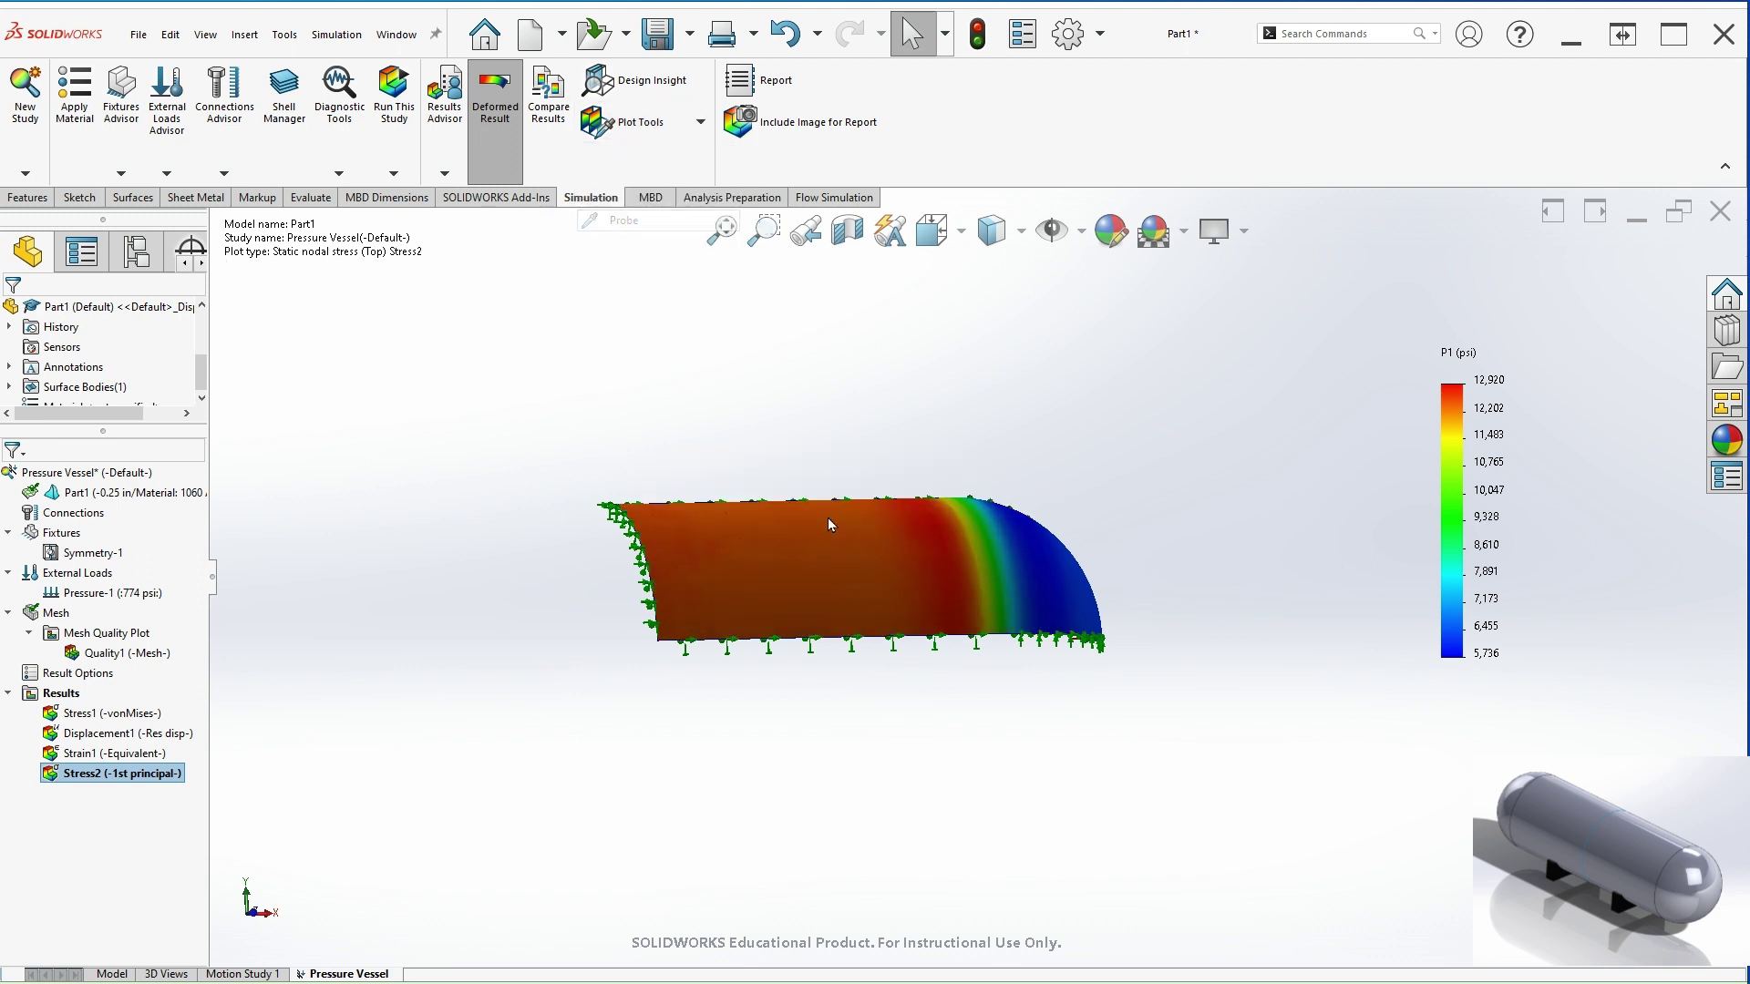
middle_click_drag(810, 597, 861, 605)
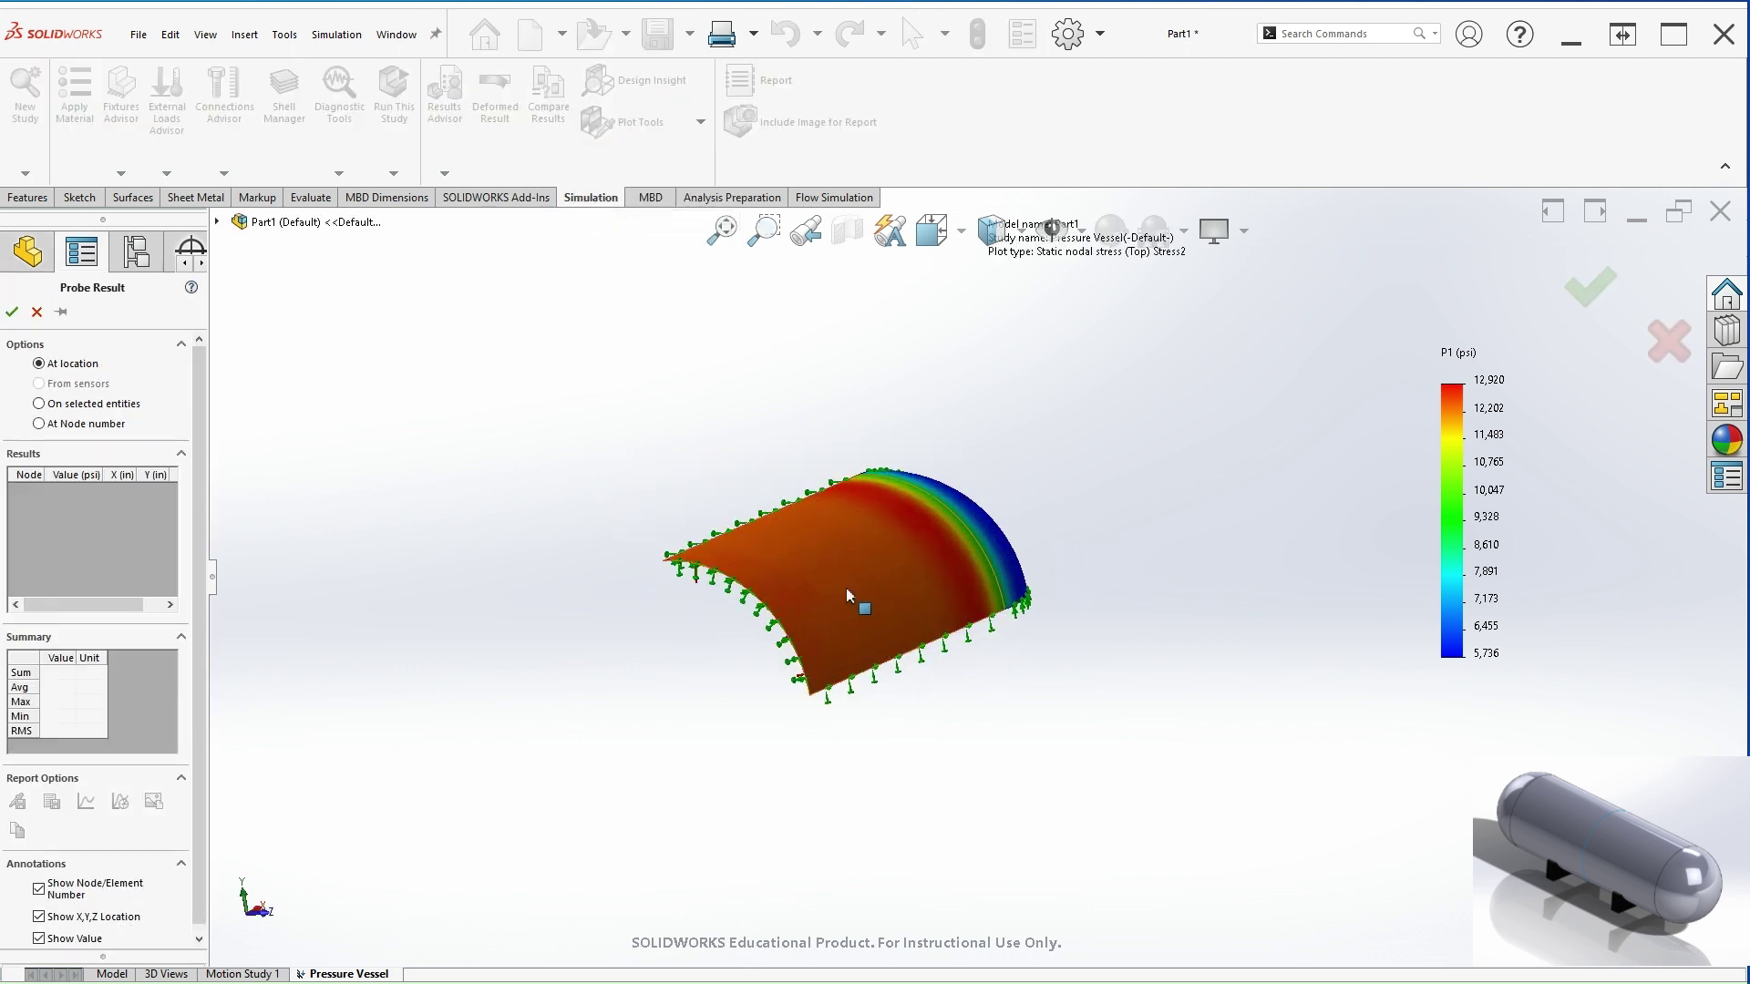
left_click(843, 581)
left_click_drag(955, 642, 632, 445)
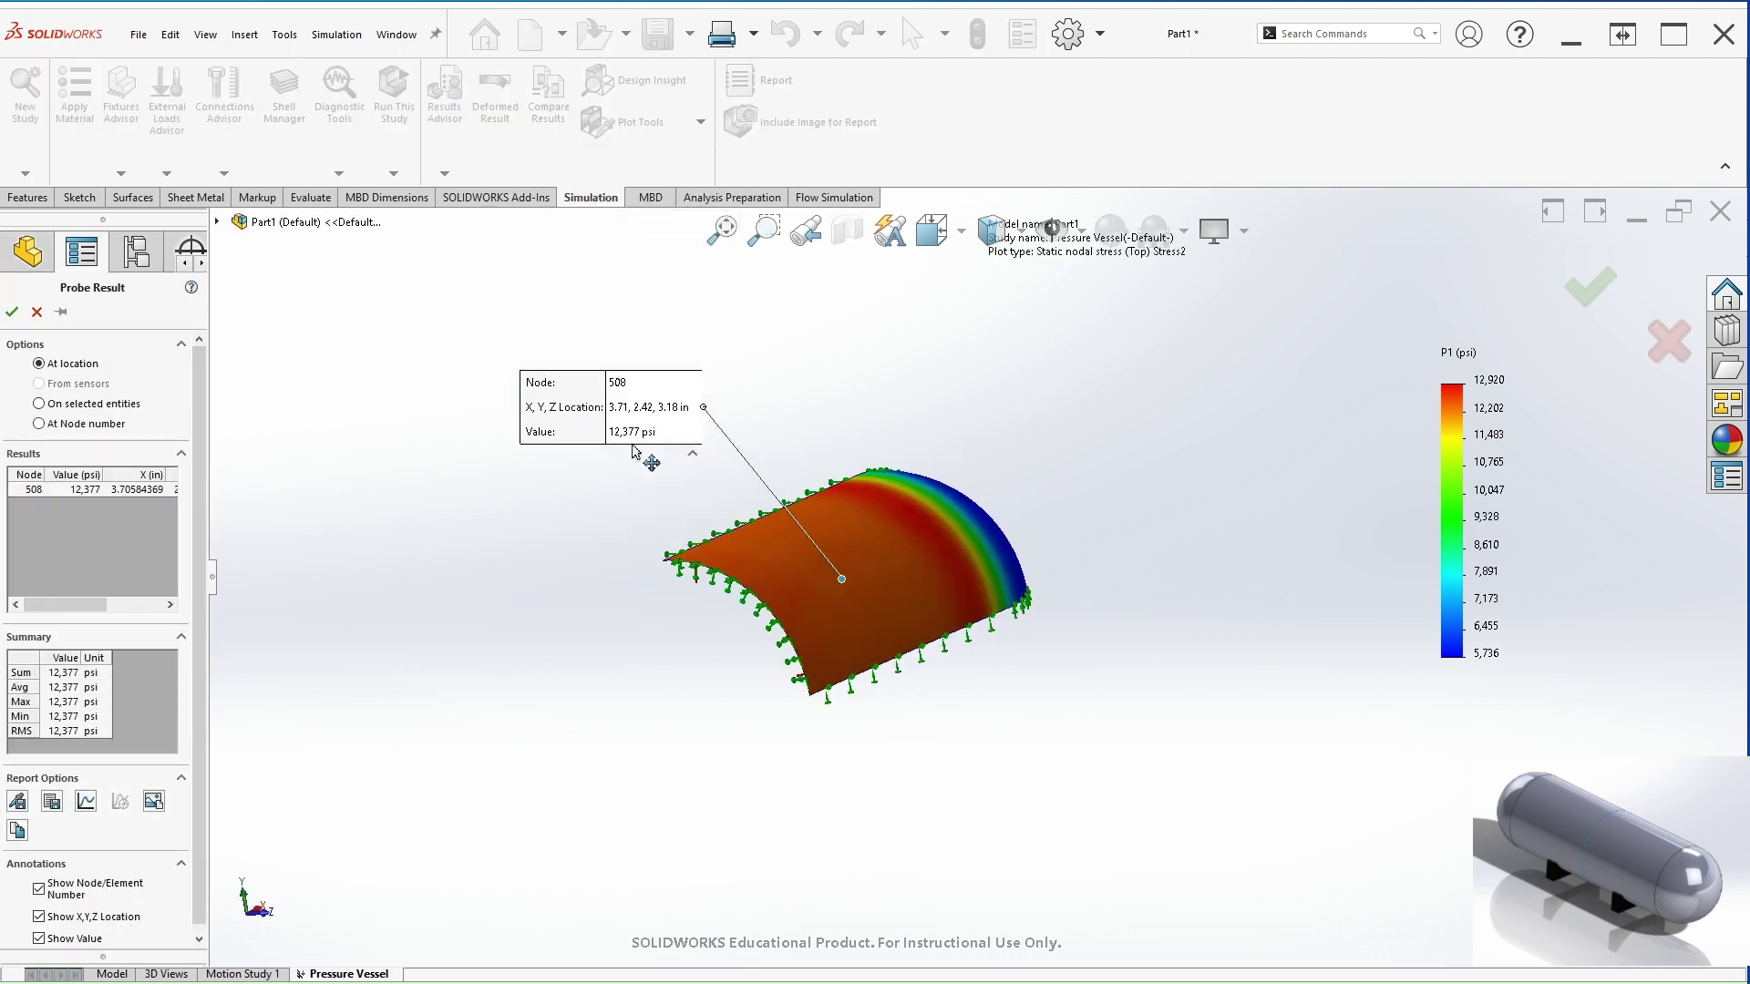
left_click(903, 602)
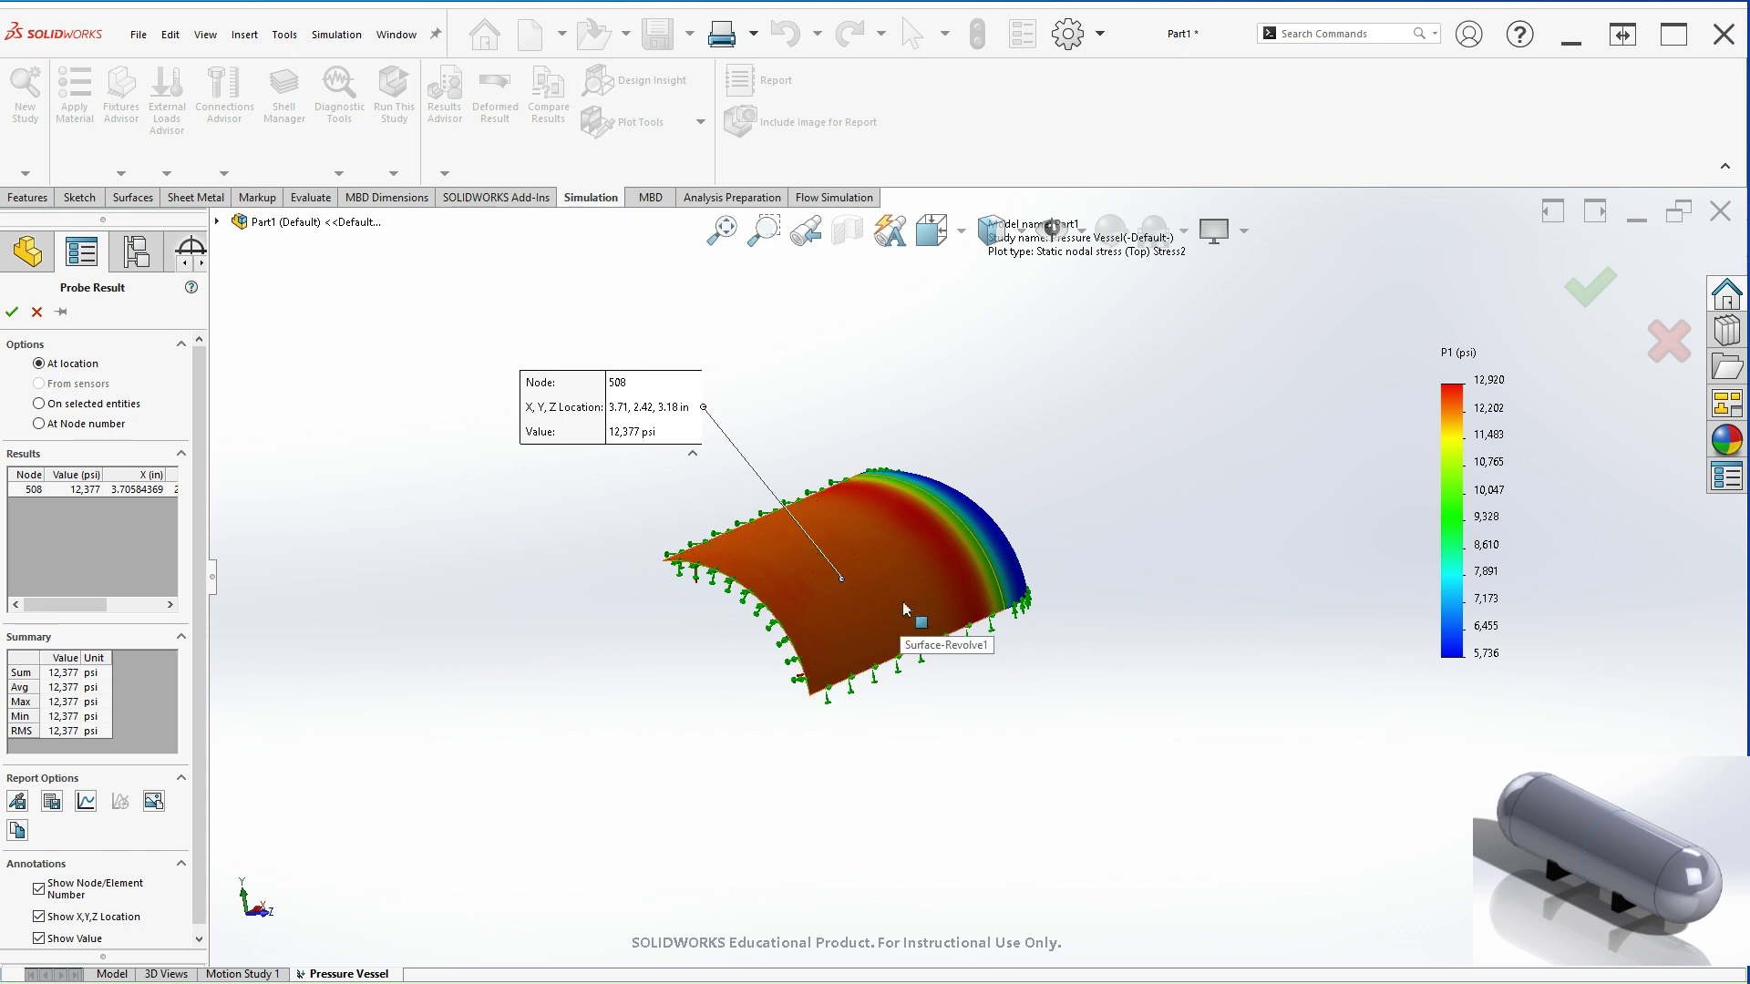
left_click_drag(952, 643, 1009, 466)
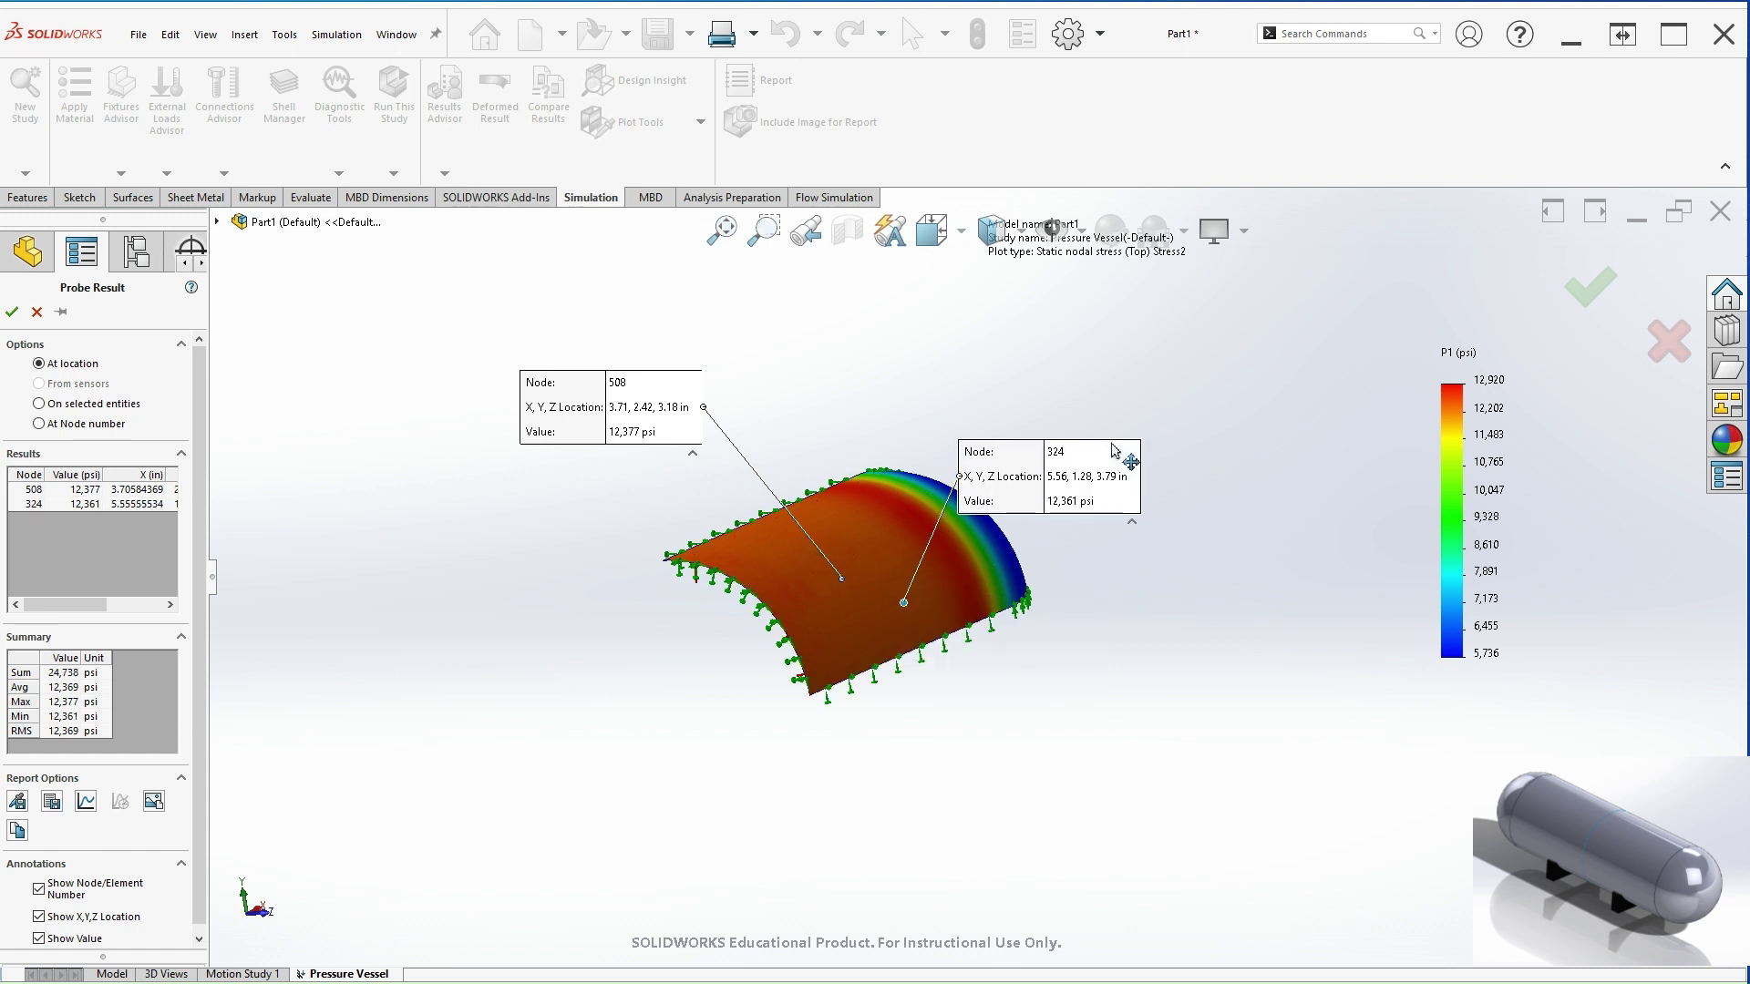
left_click(859, 524)
left_click_drag(1003, 583, 960, 430)
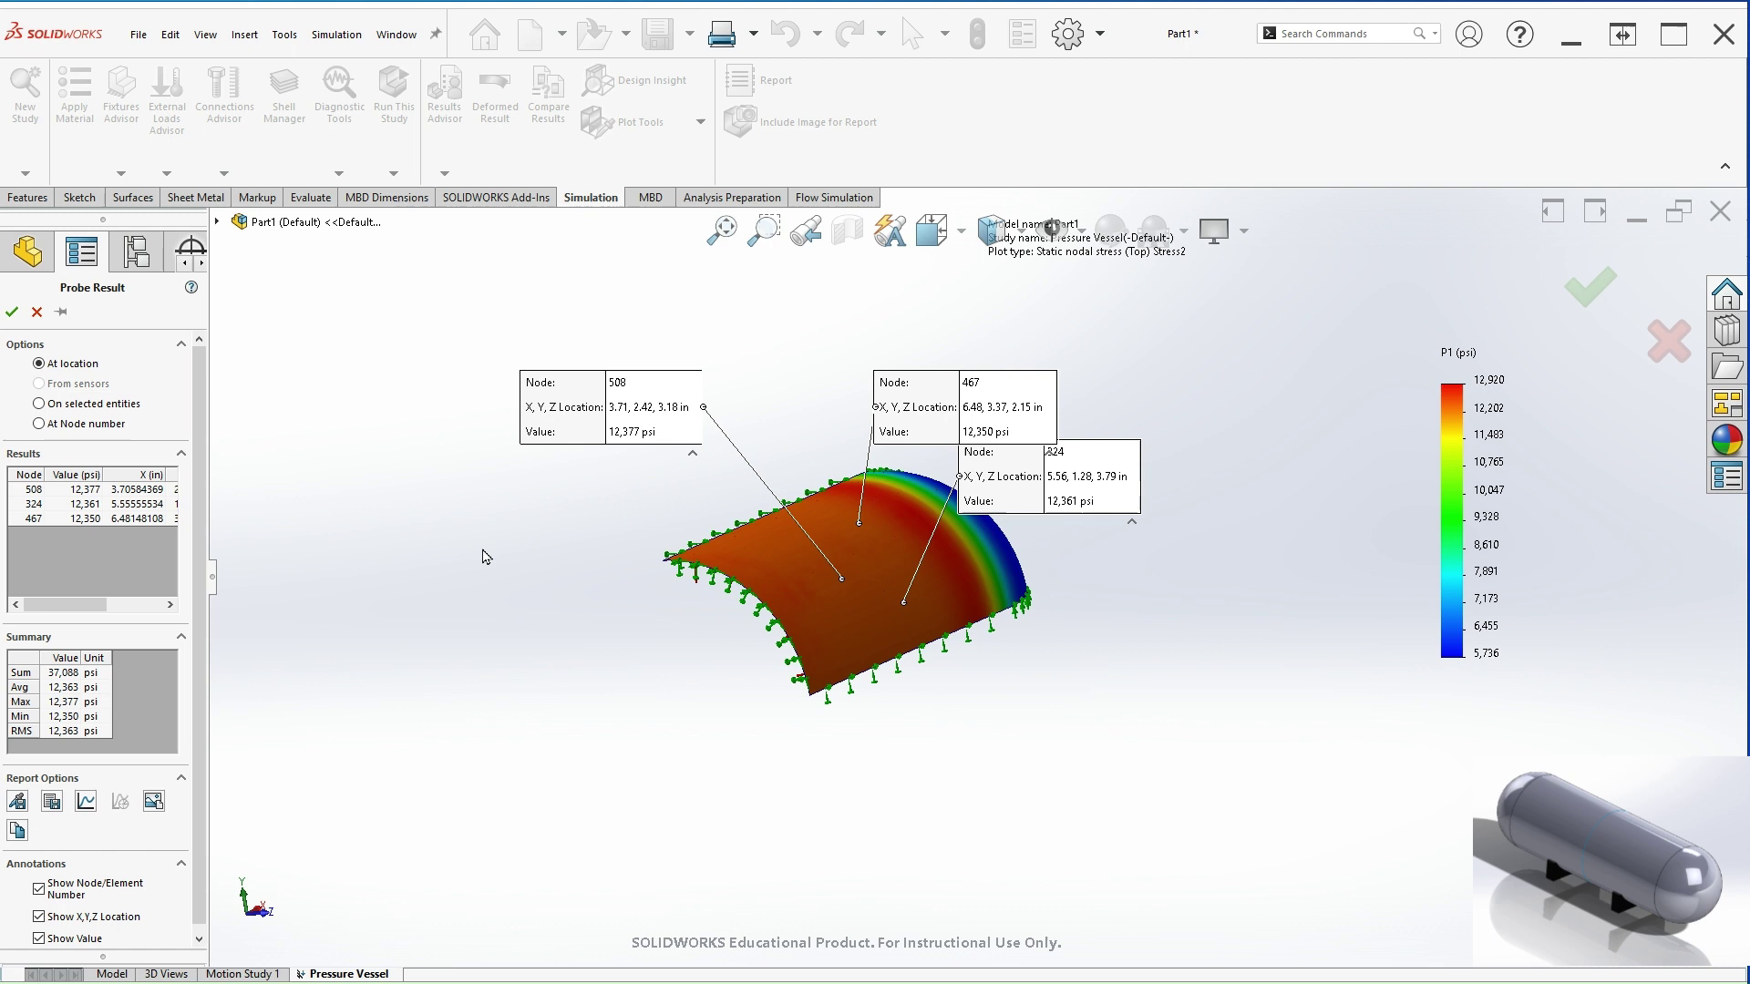
left_click(36, 311)
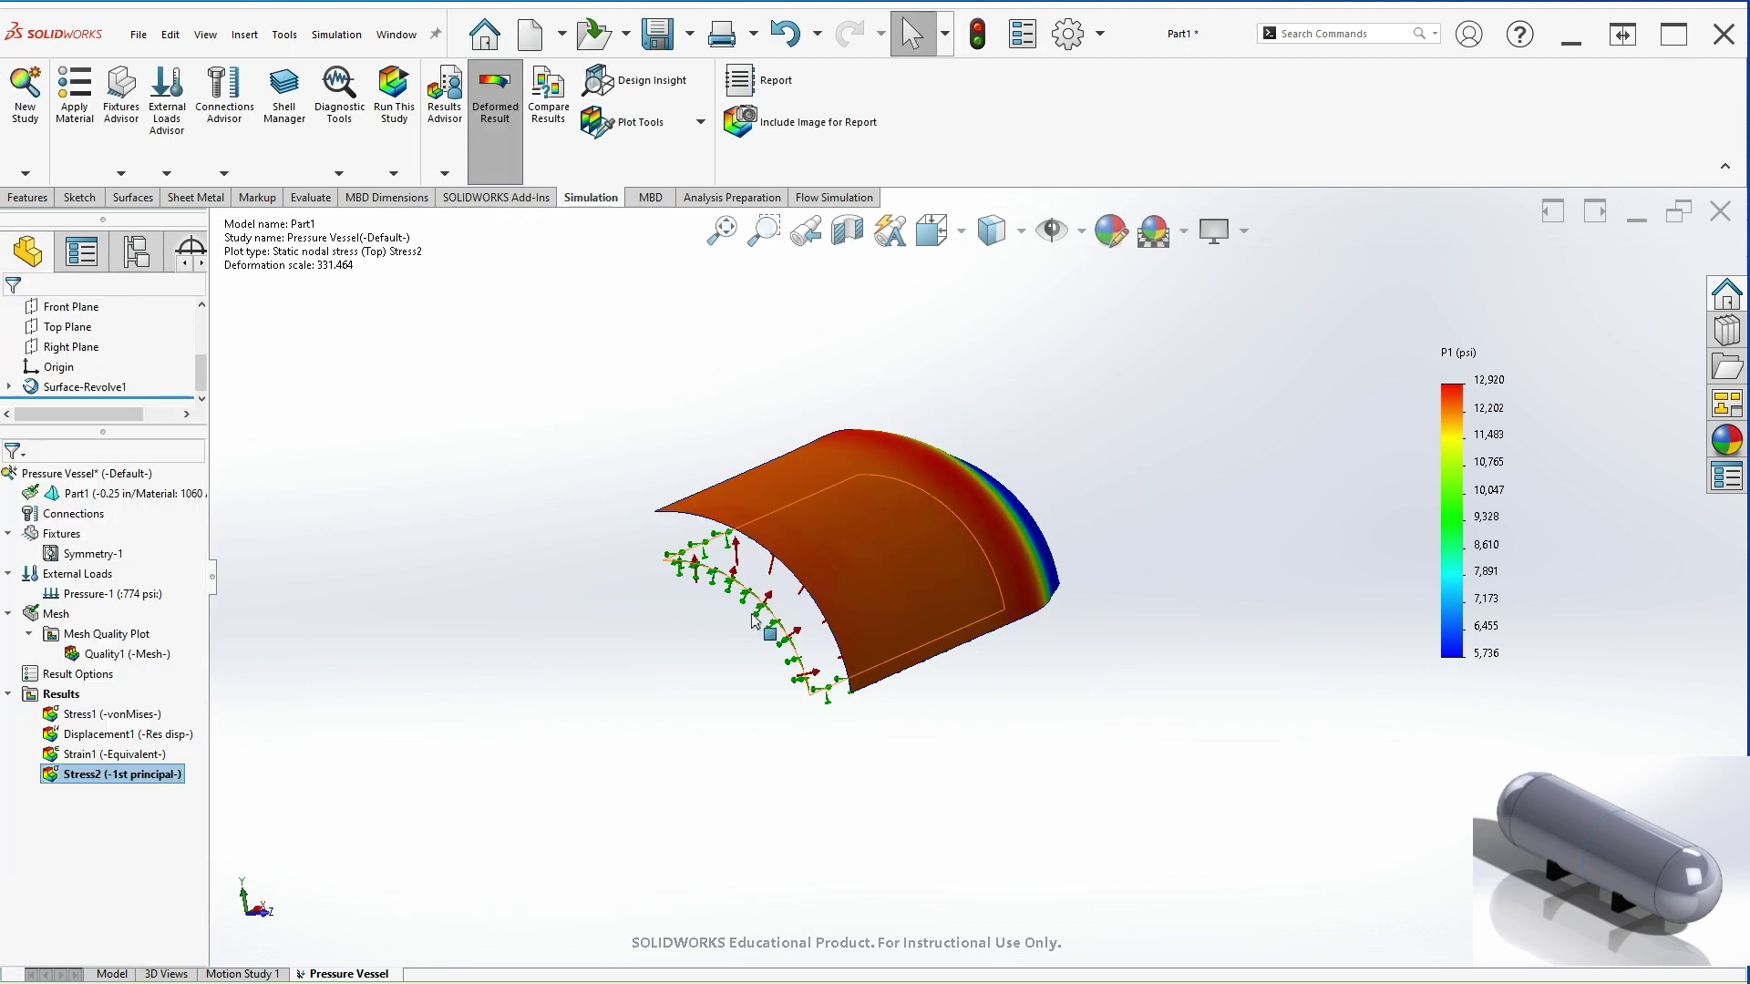
Edit Stress2 to turn on Show as vector plot under Advanced Options.
double_click(157, 777)
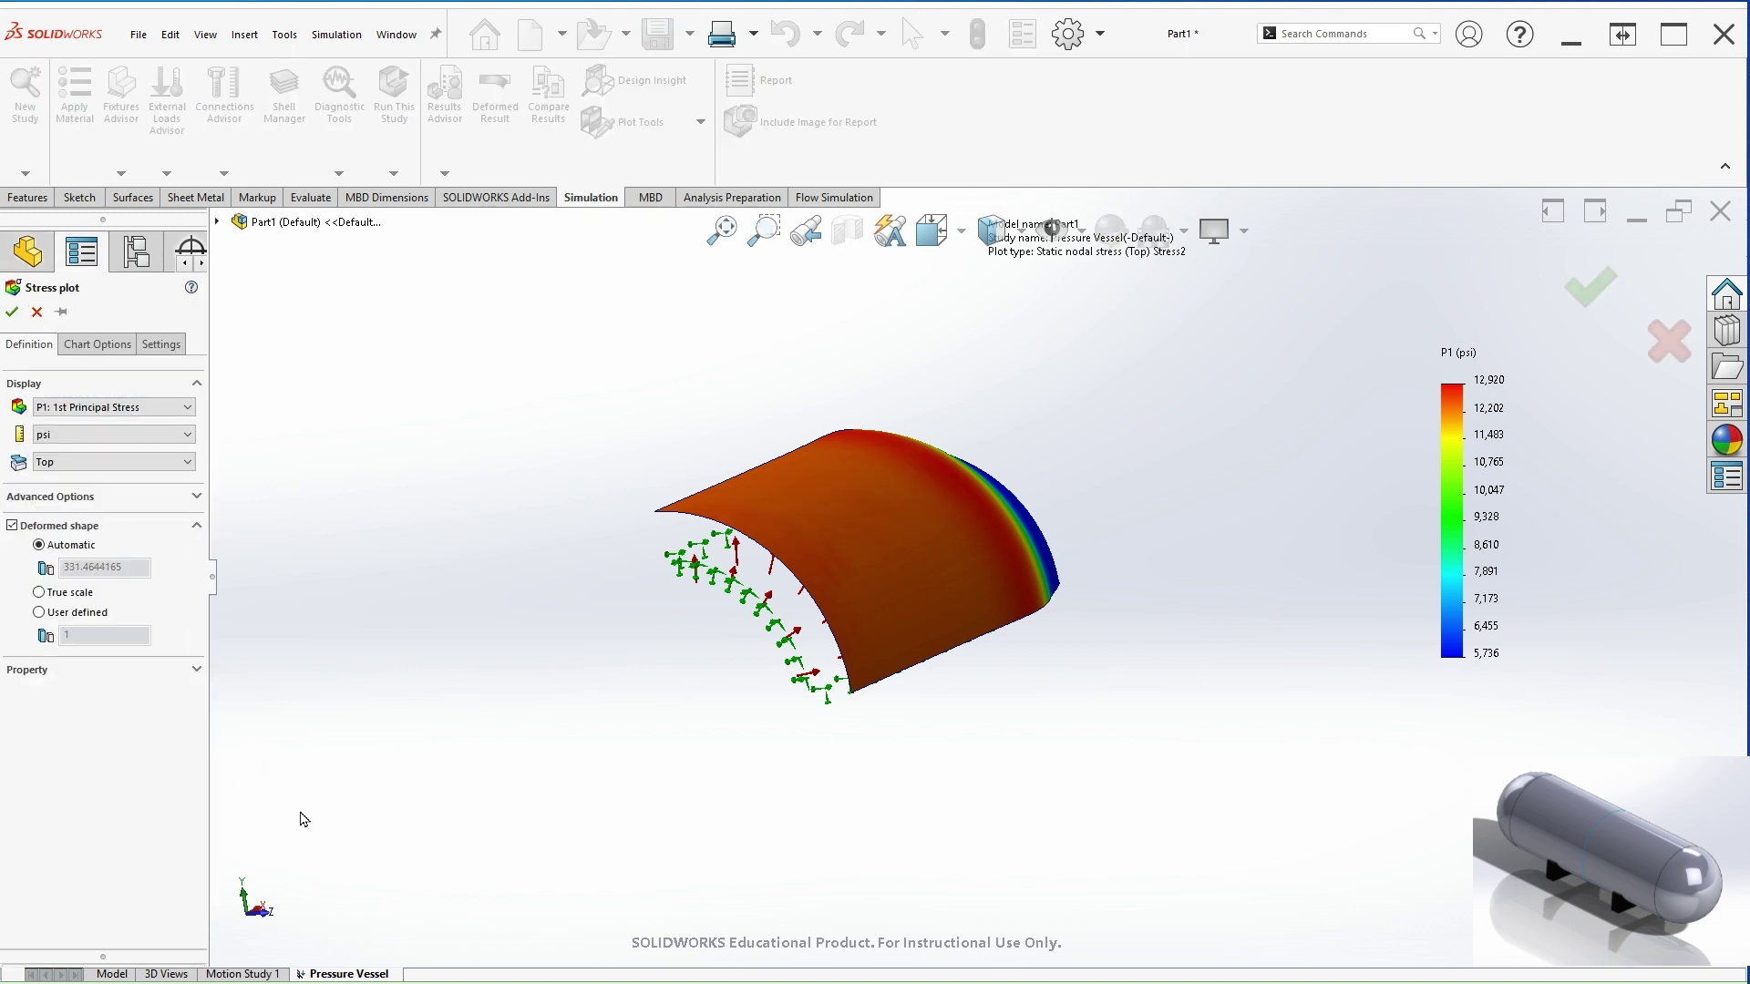
left_click(45, 313)
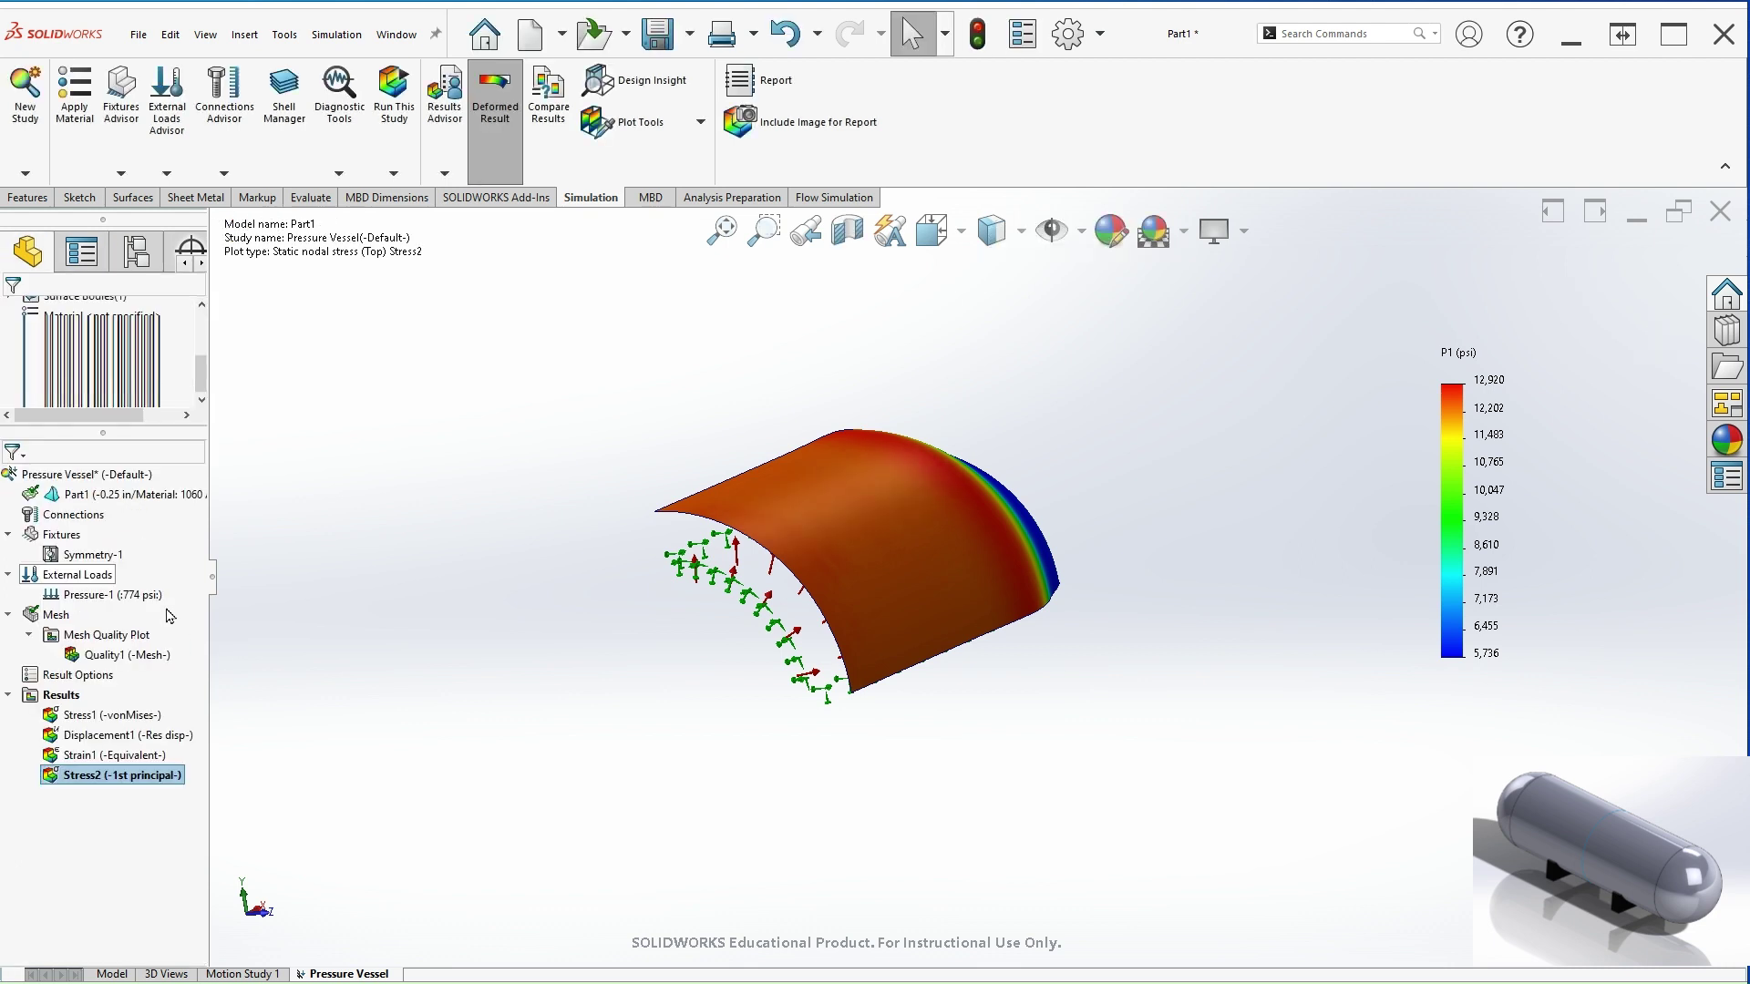
double_click(89, 776)
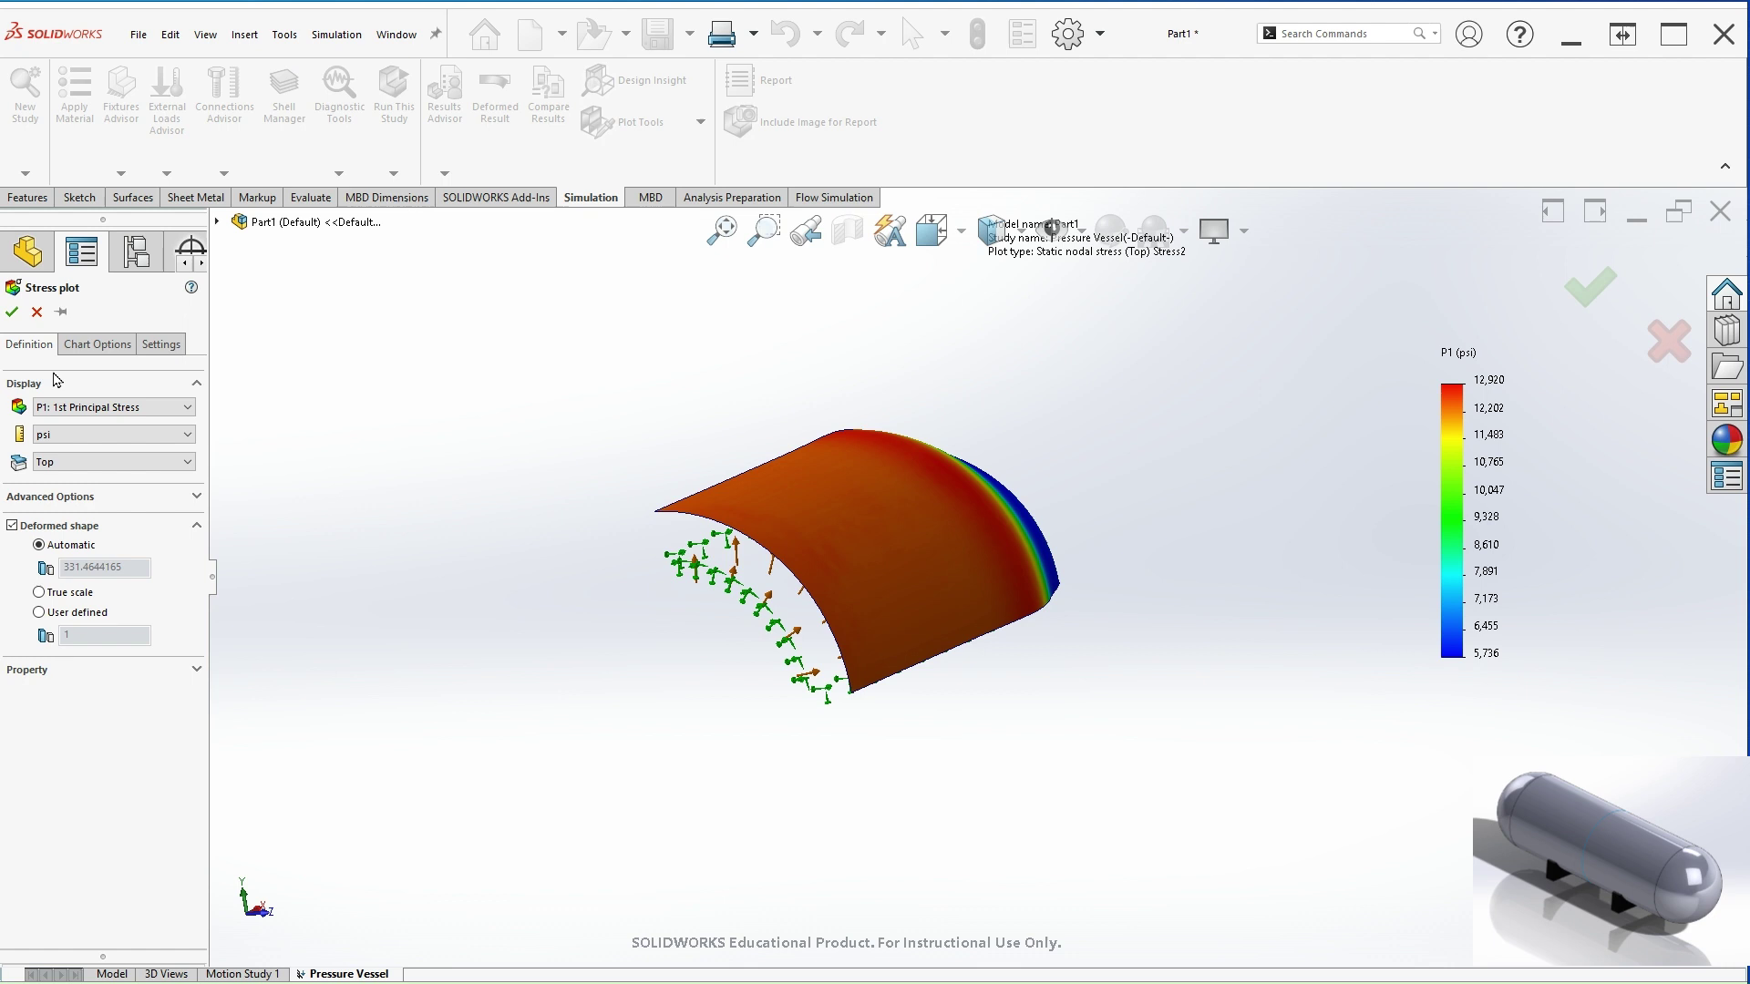
left_click(196, 497)
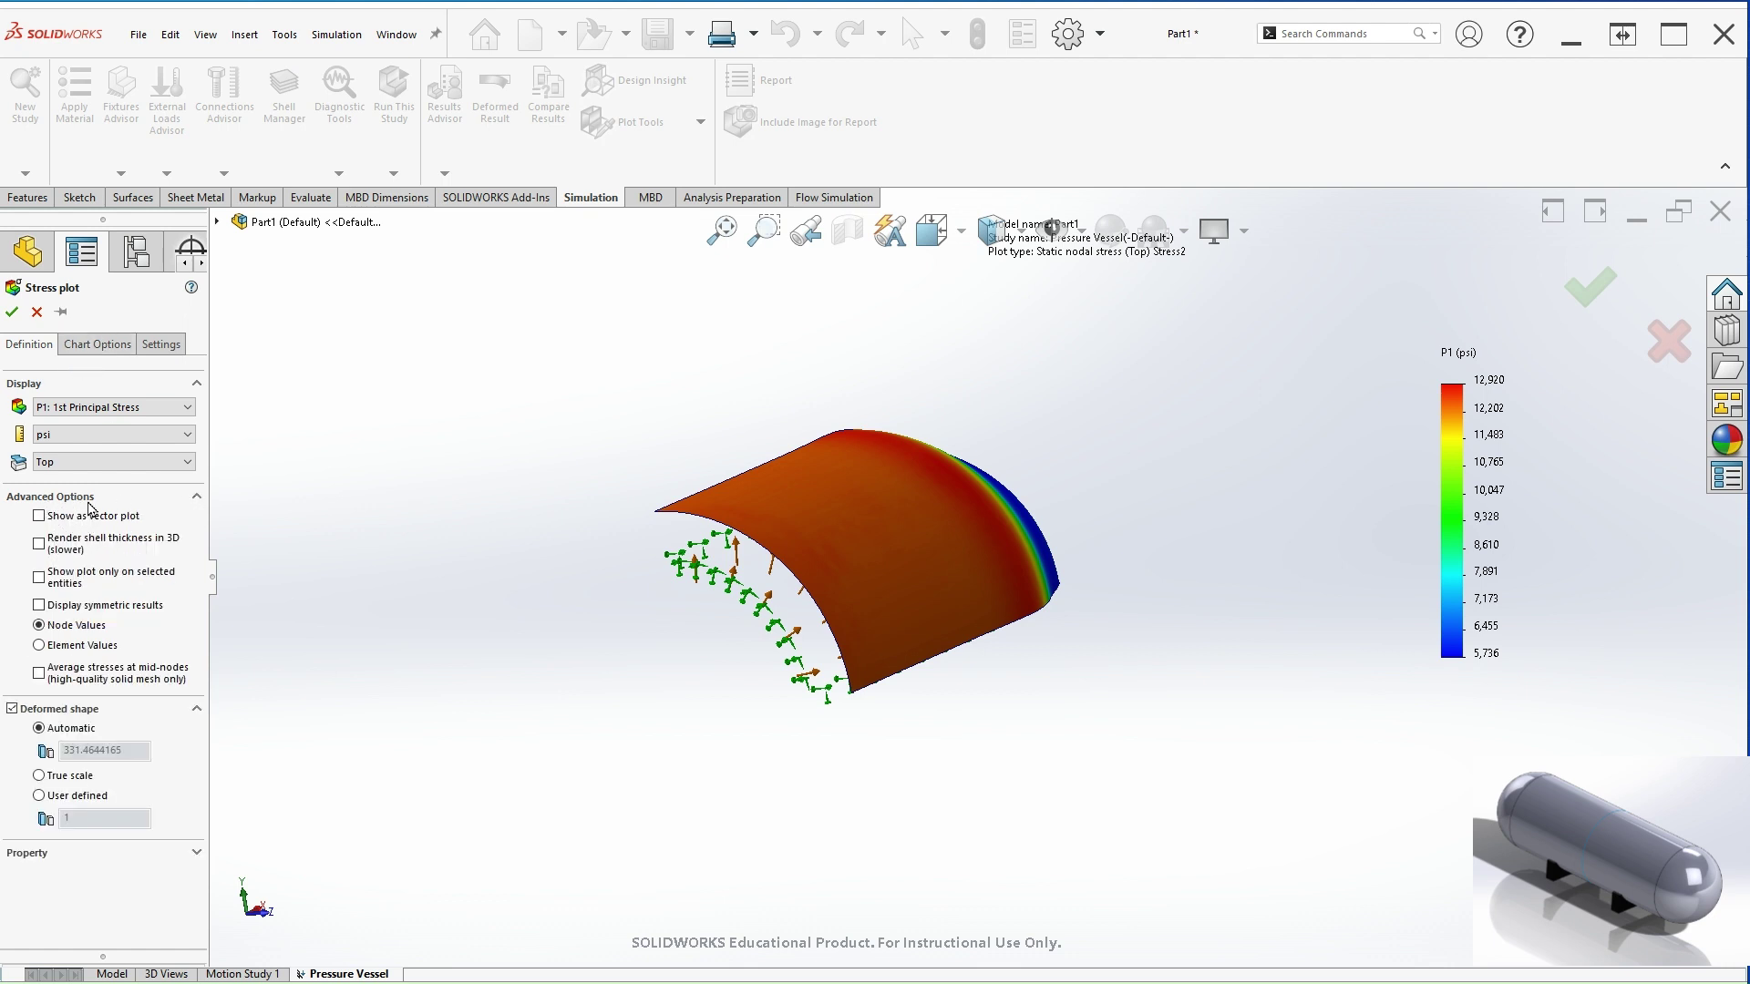
left_click(40, 516)
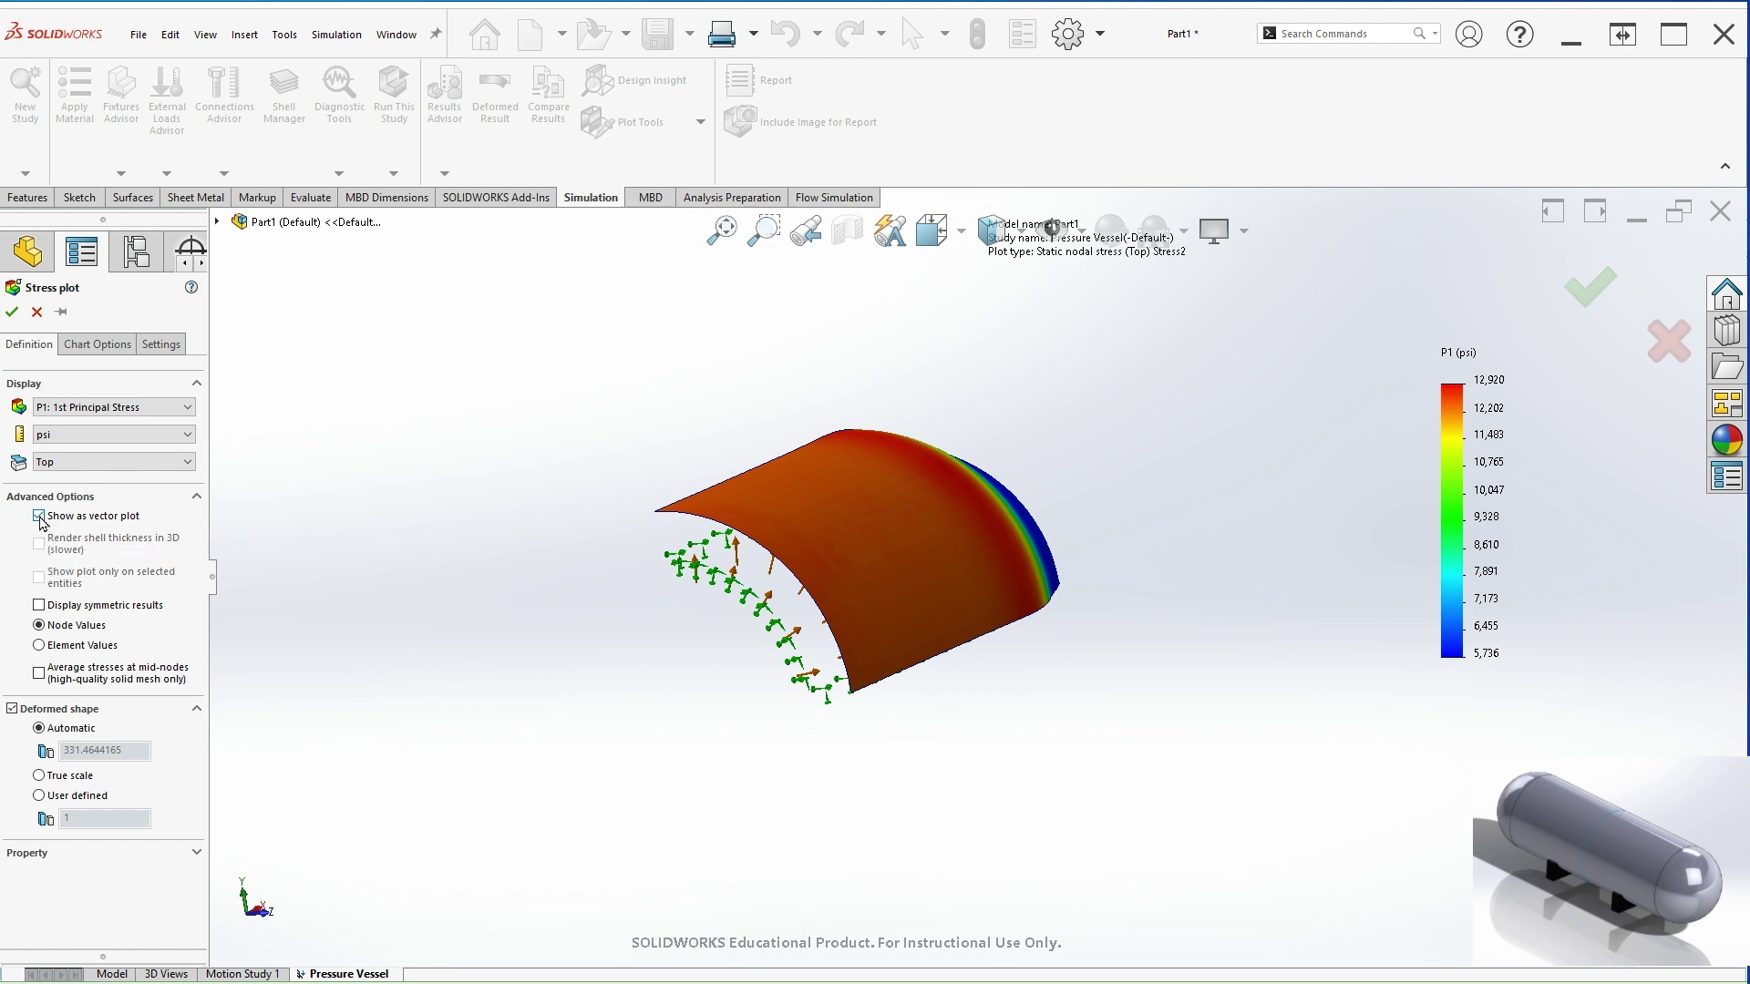
key("Return")
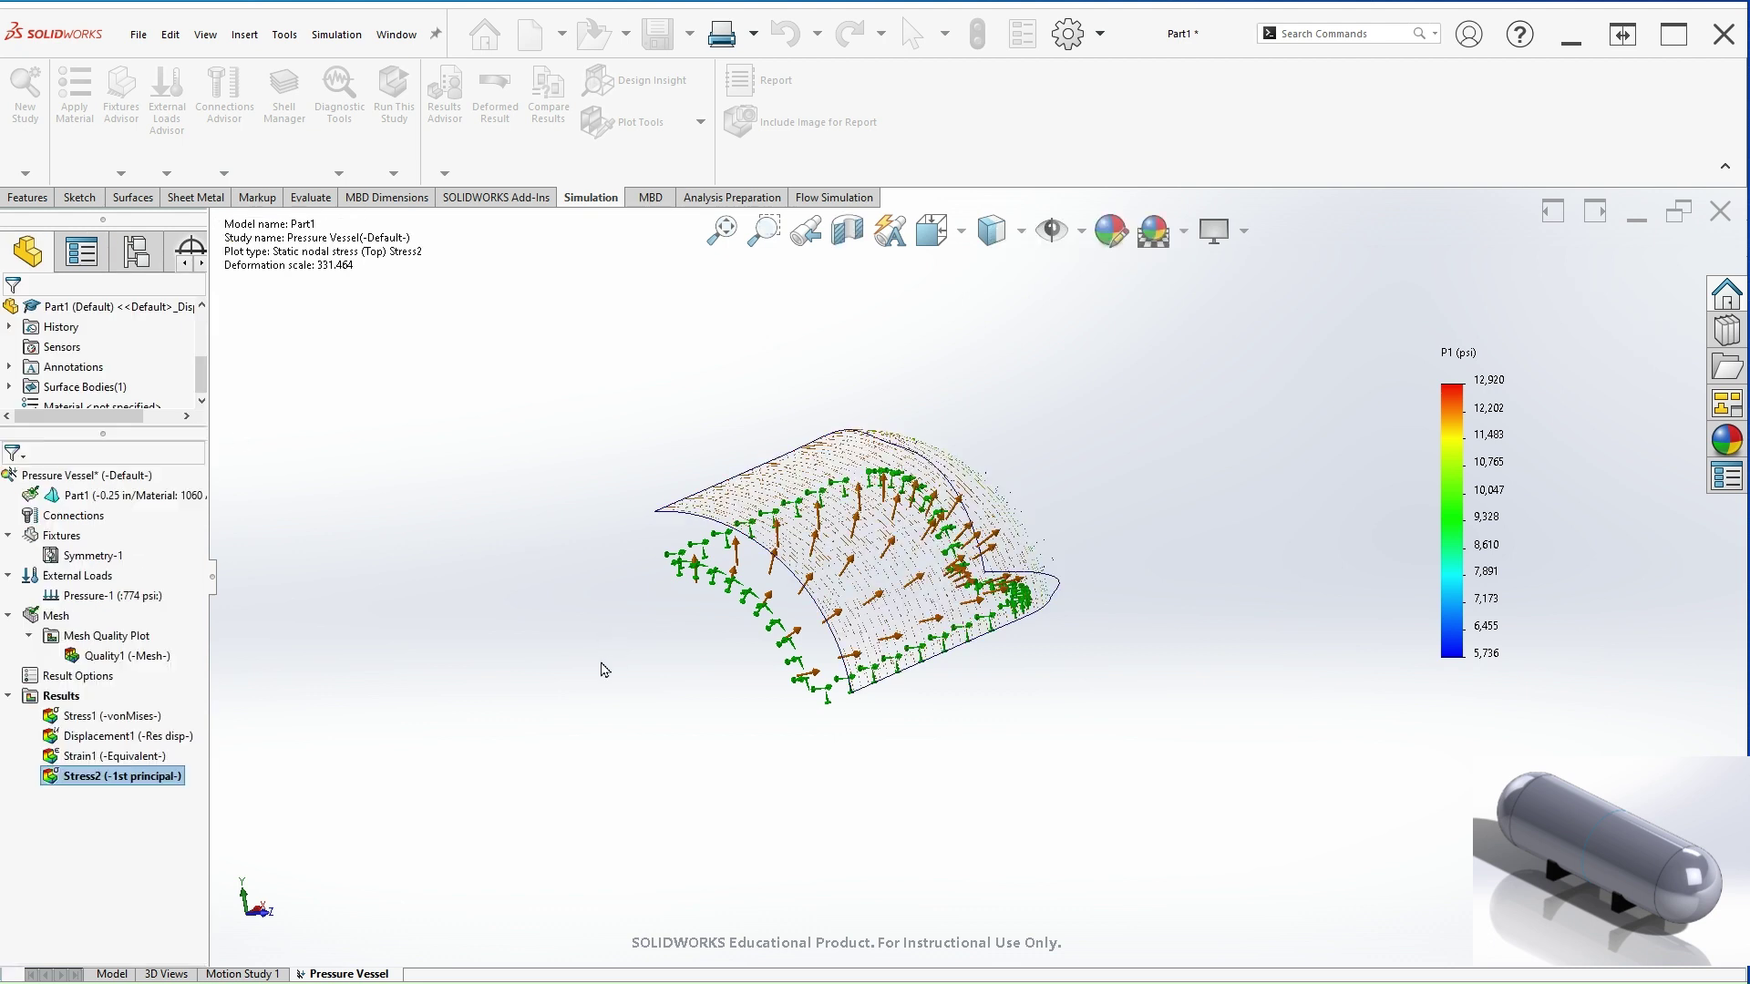
scroll(764, 522, "down", 6)
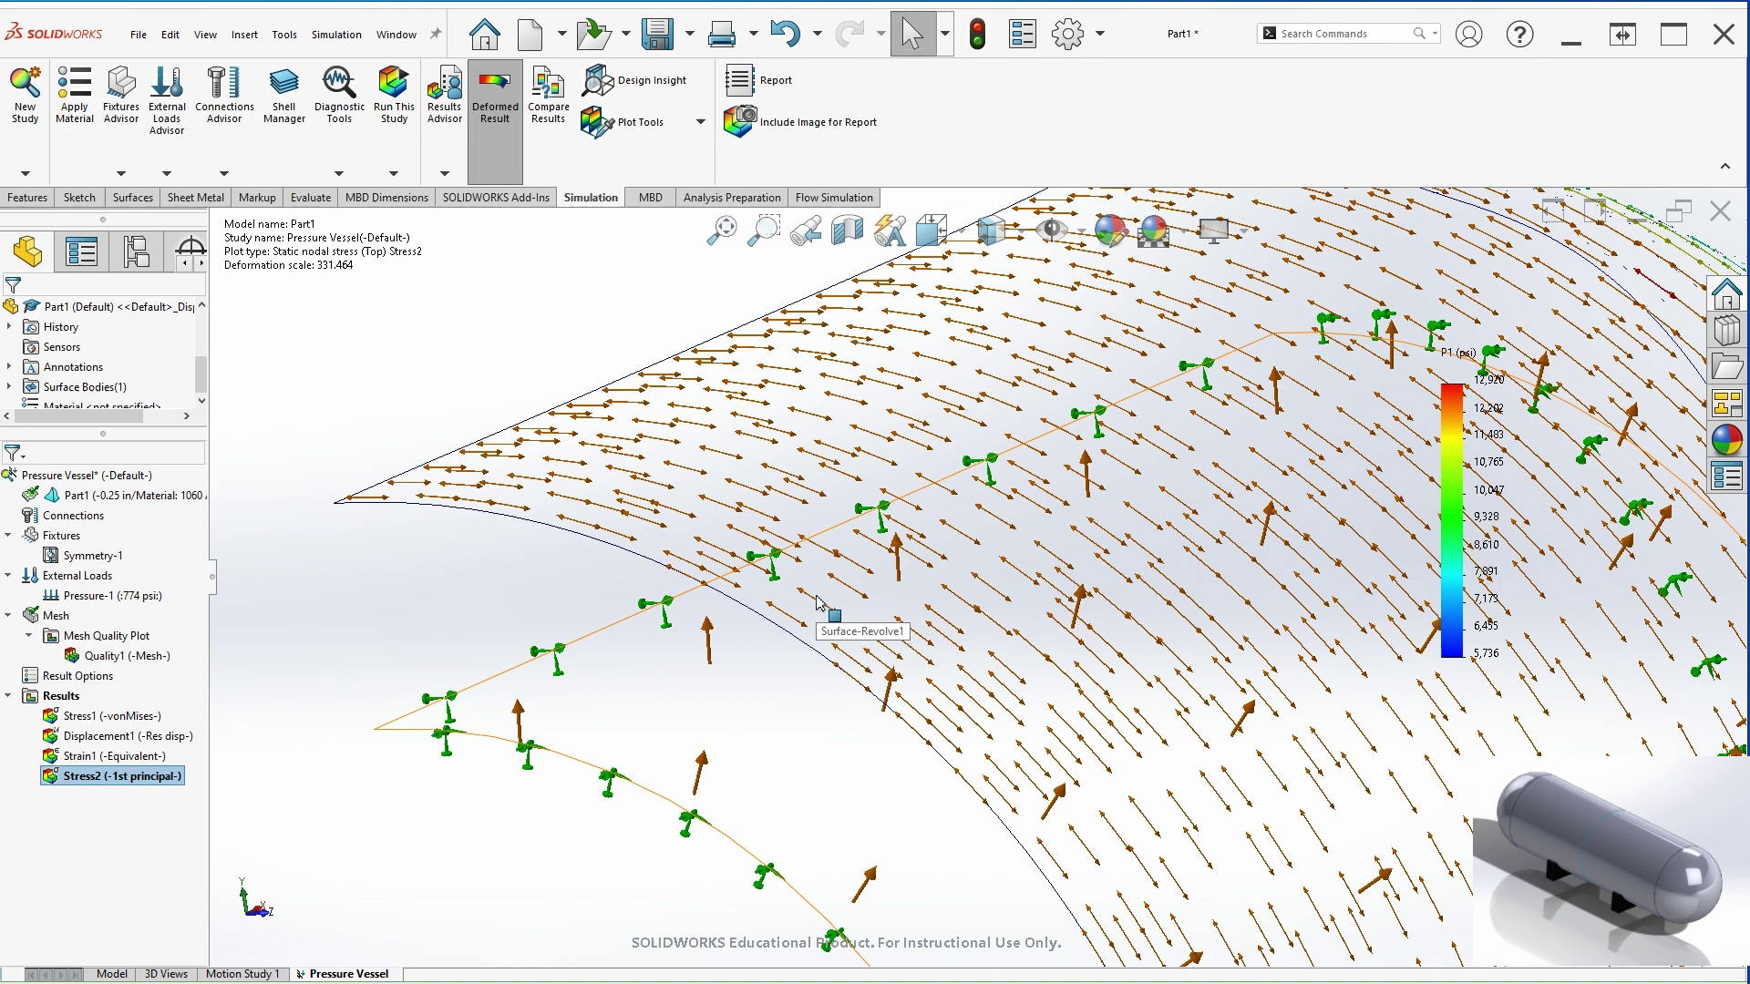
scroll(818, 602, "up", 2)
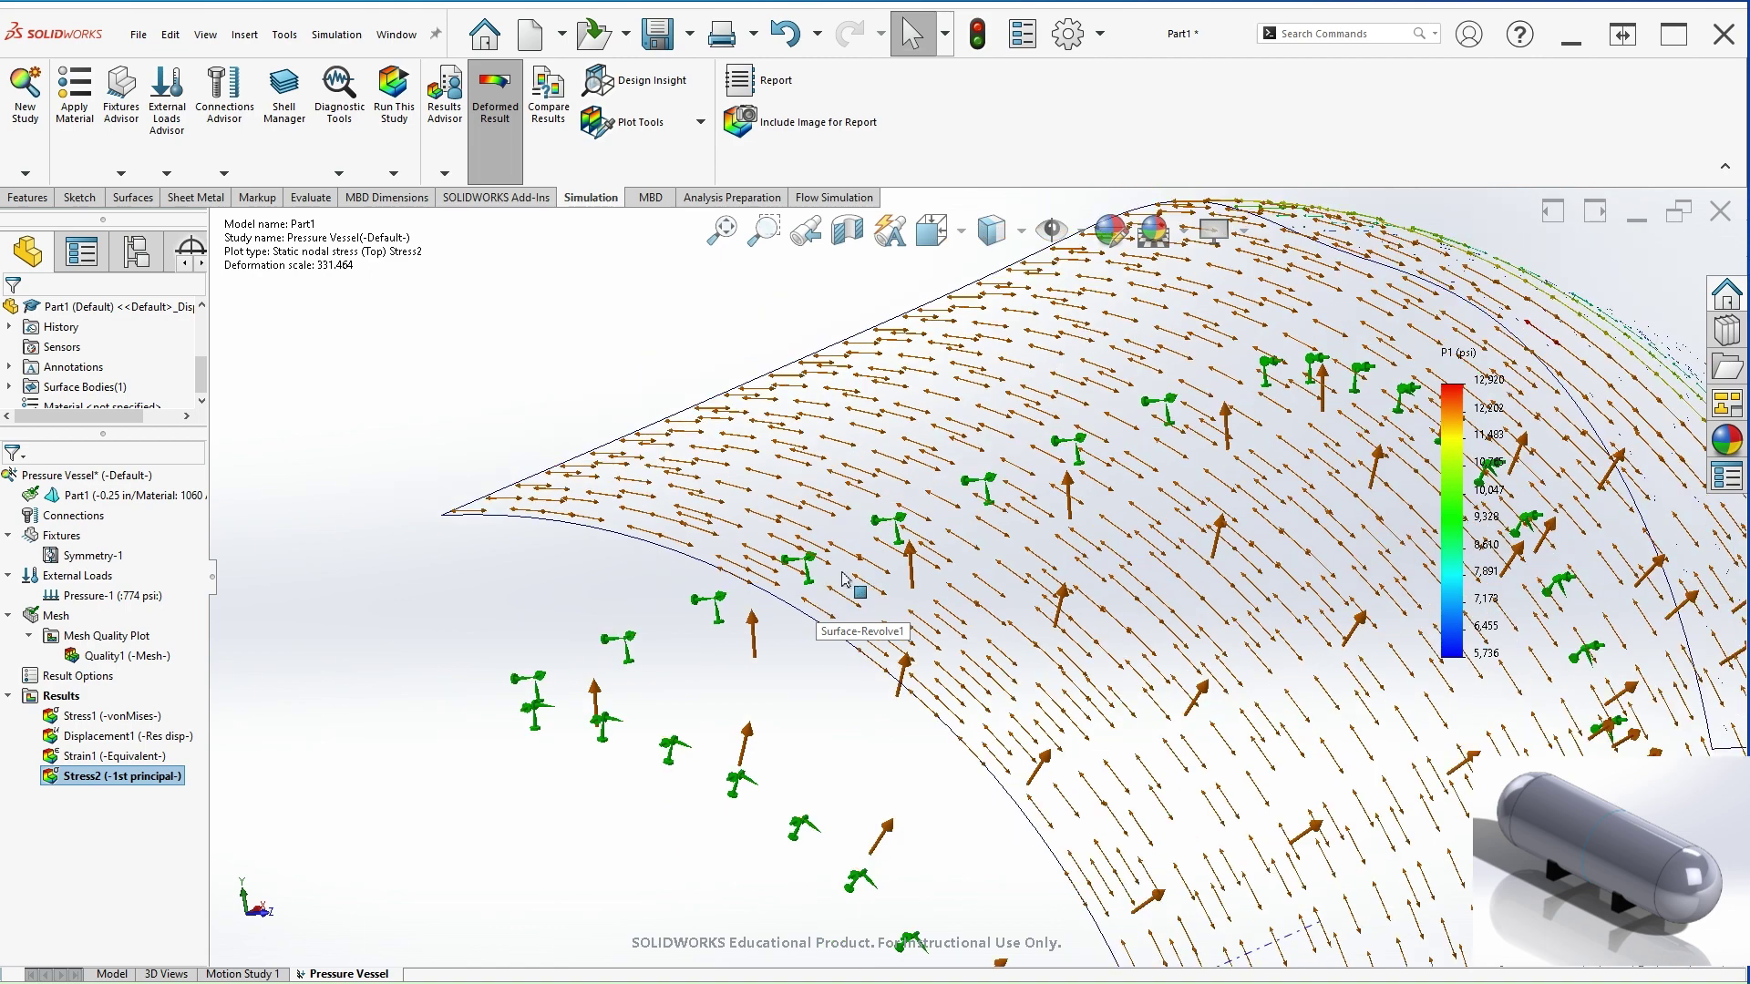
scroll(1098, 762, "up", 3)
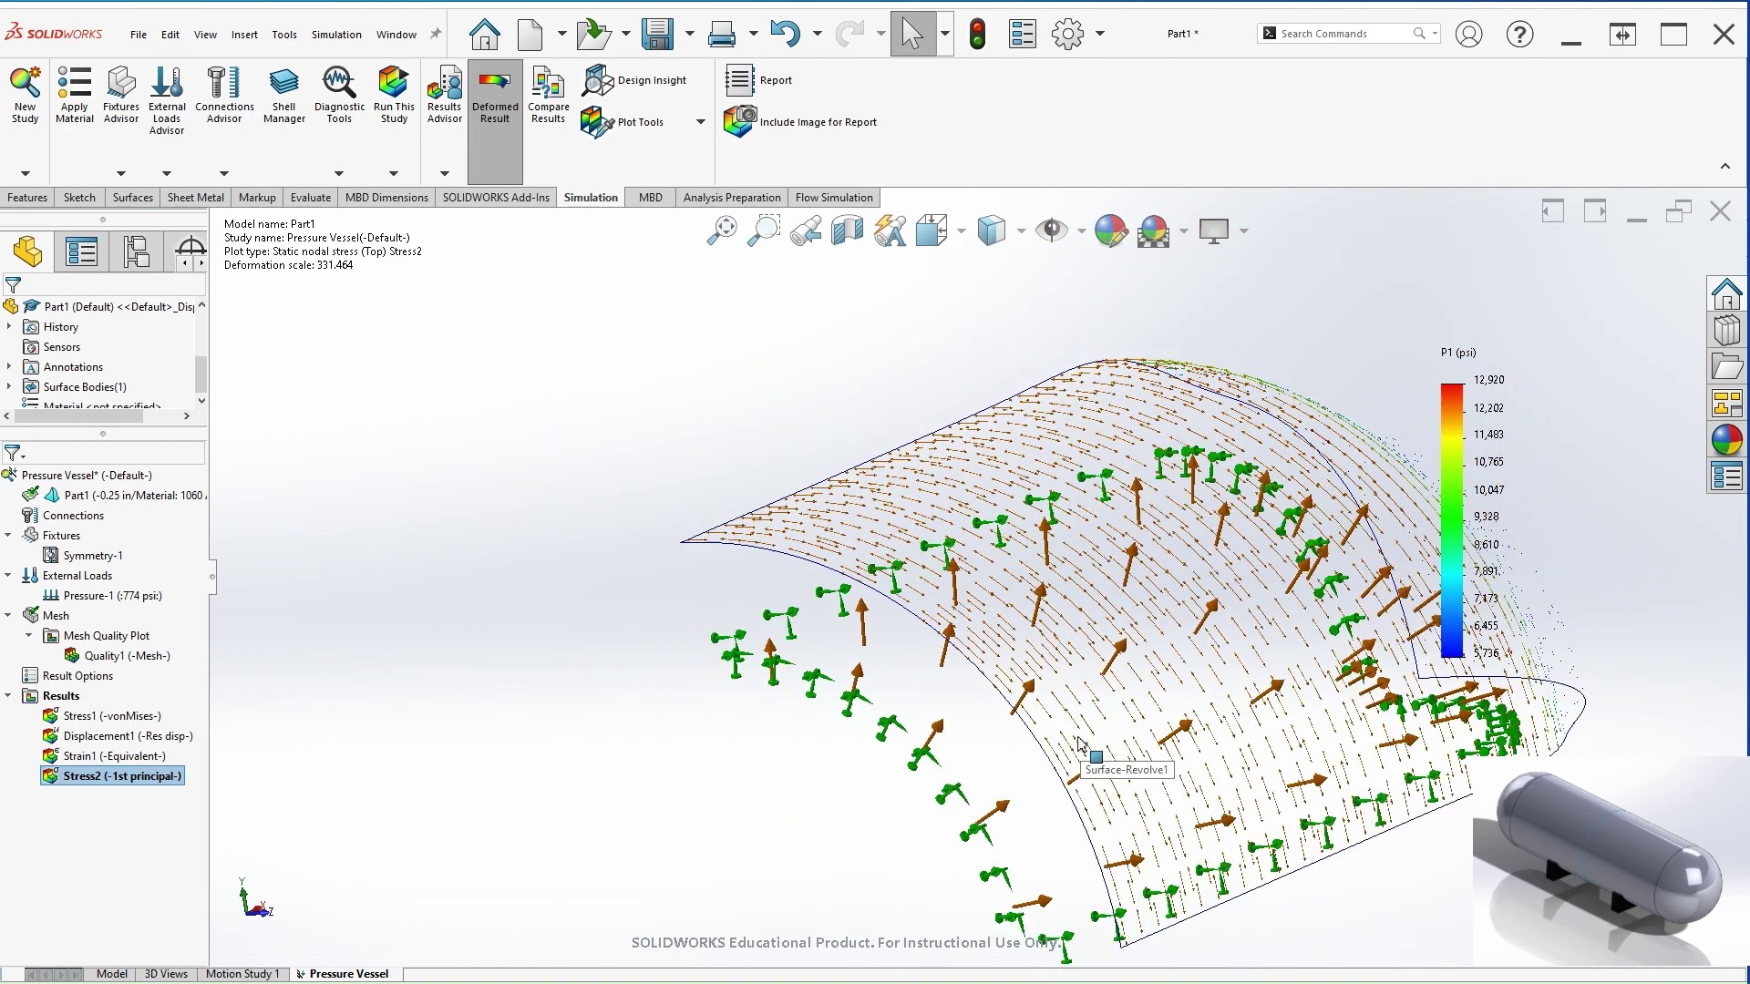
scroll(1239, 755, "down", 3)
scroll(679, 497, "down", 5)
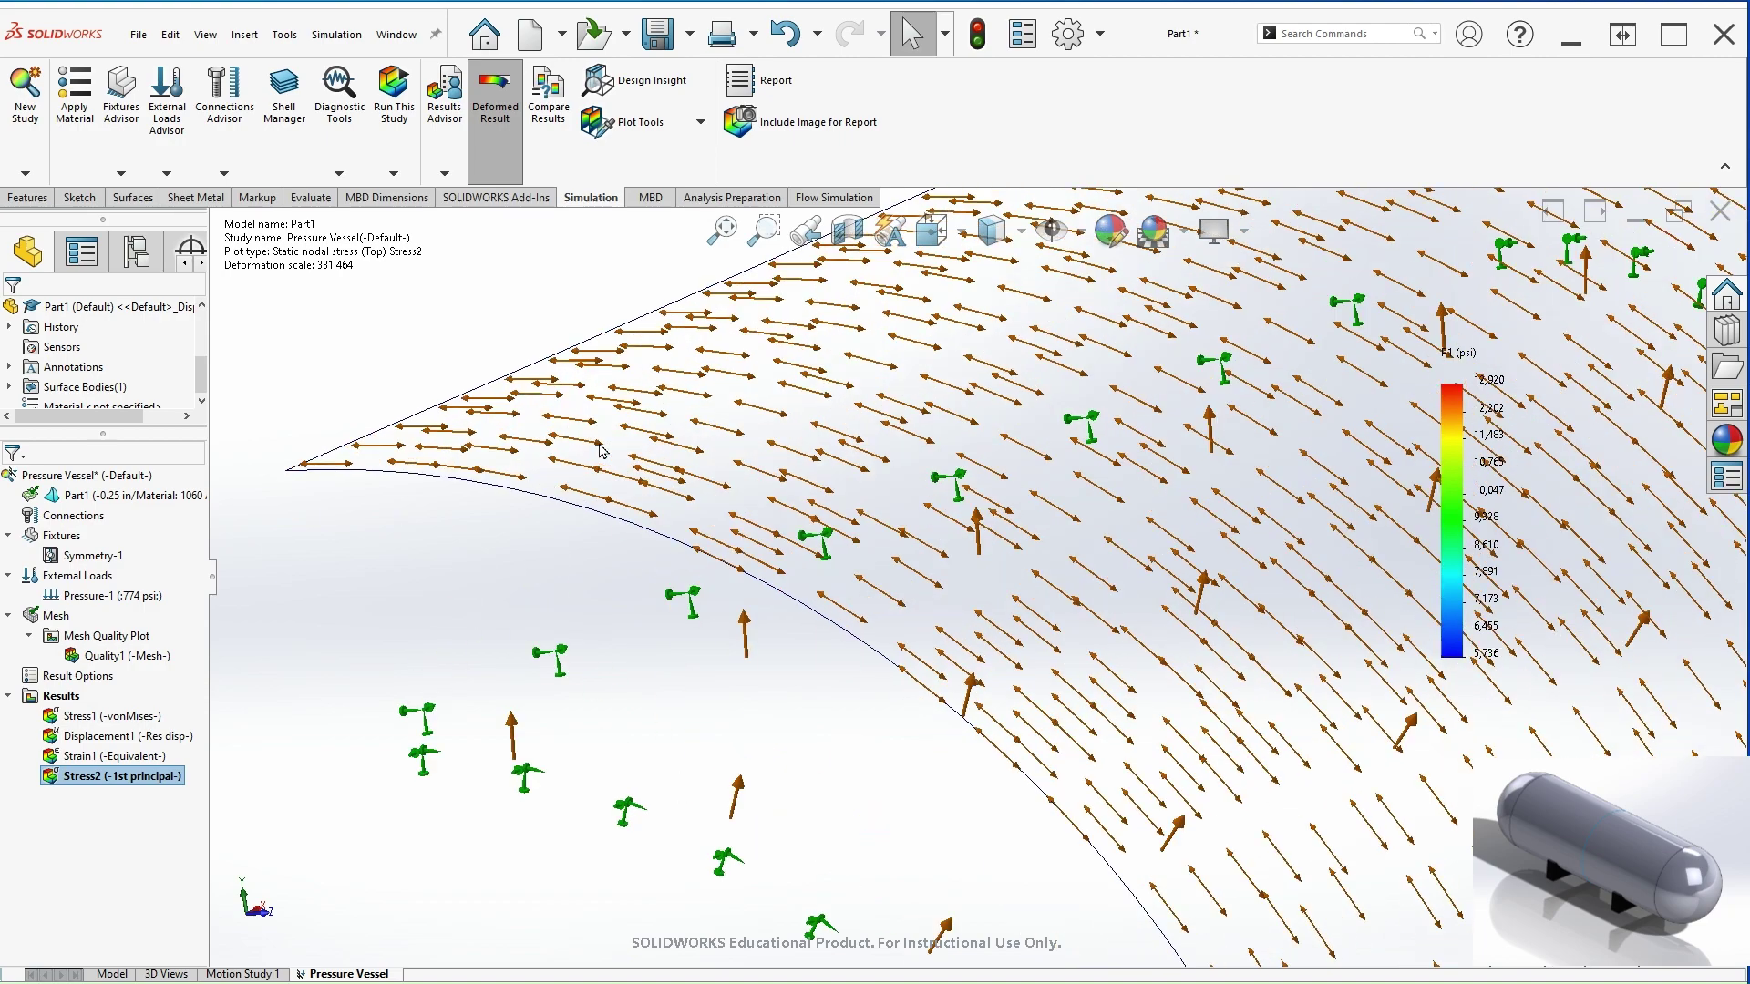
scroll(679, 499, "up", 8)
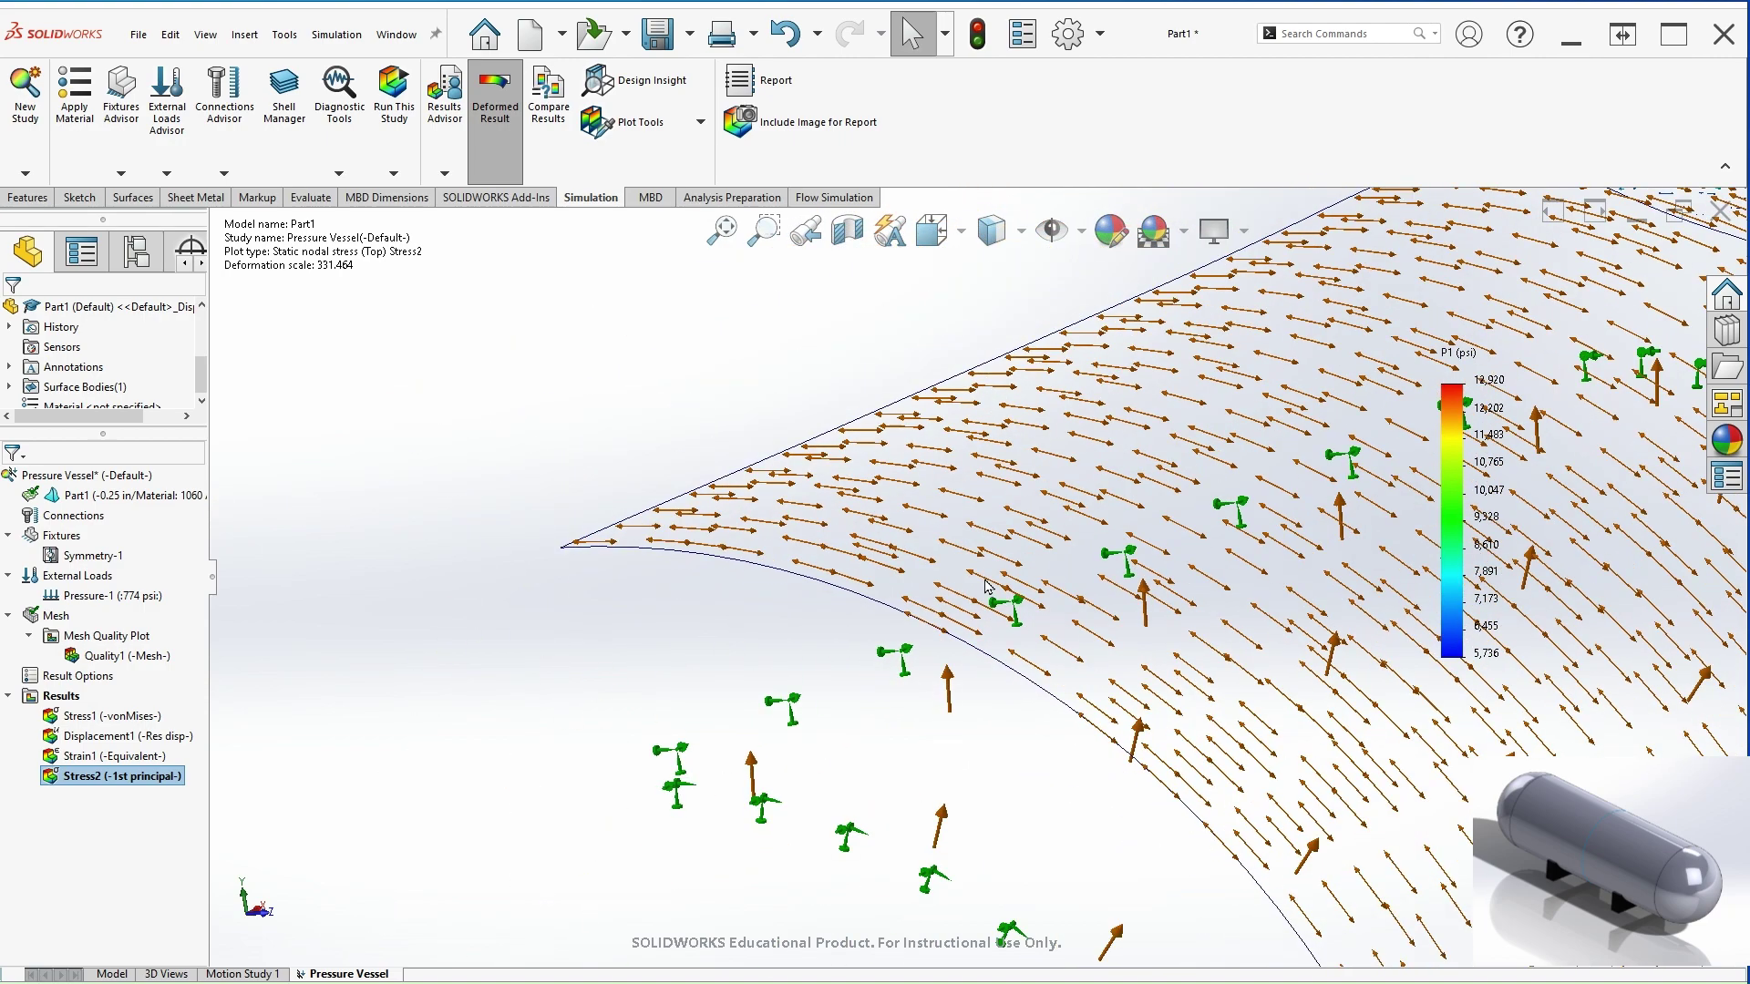
Change the Stress2 vector size from 200% to 500% and zoom to fit.
right_click(119, 777)
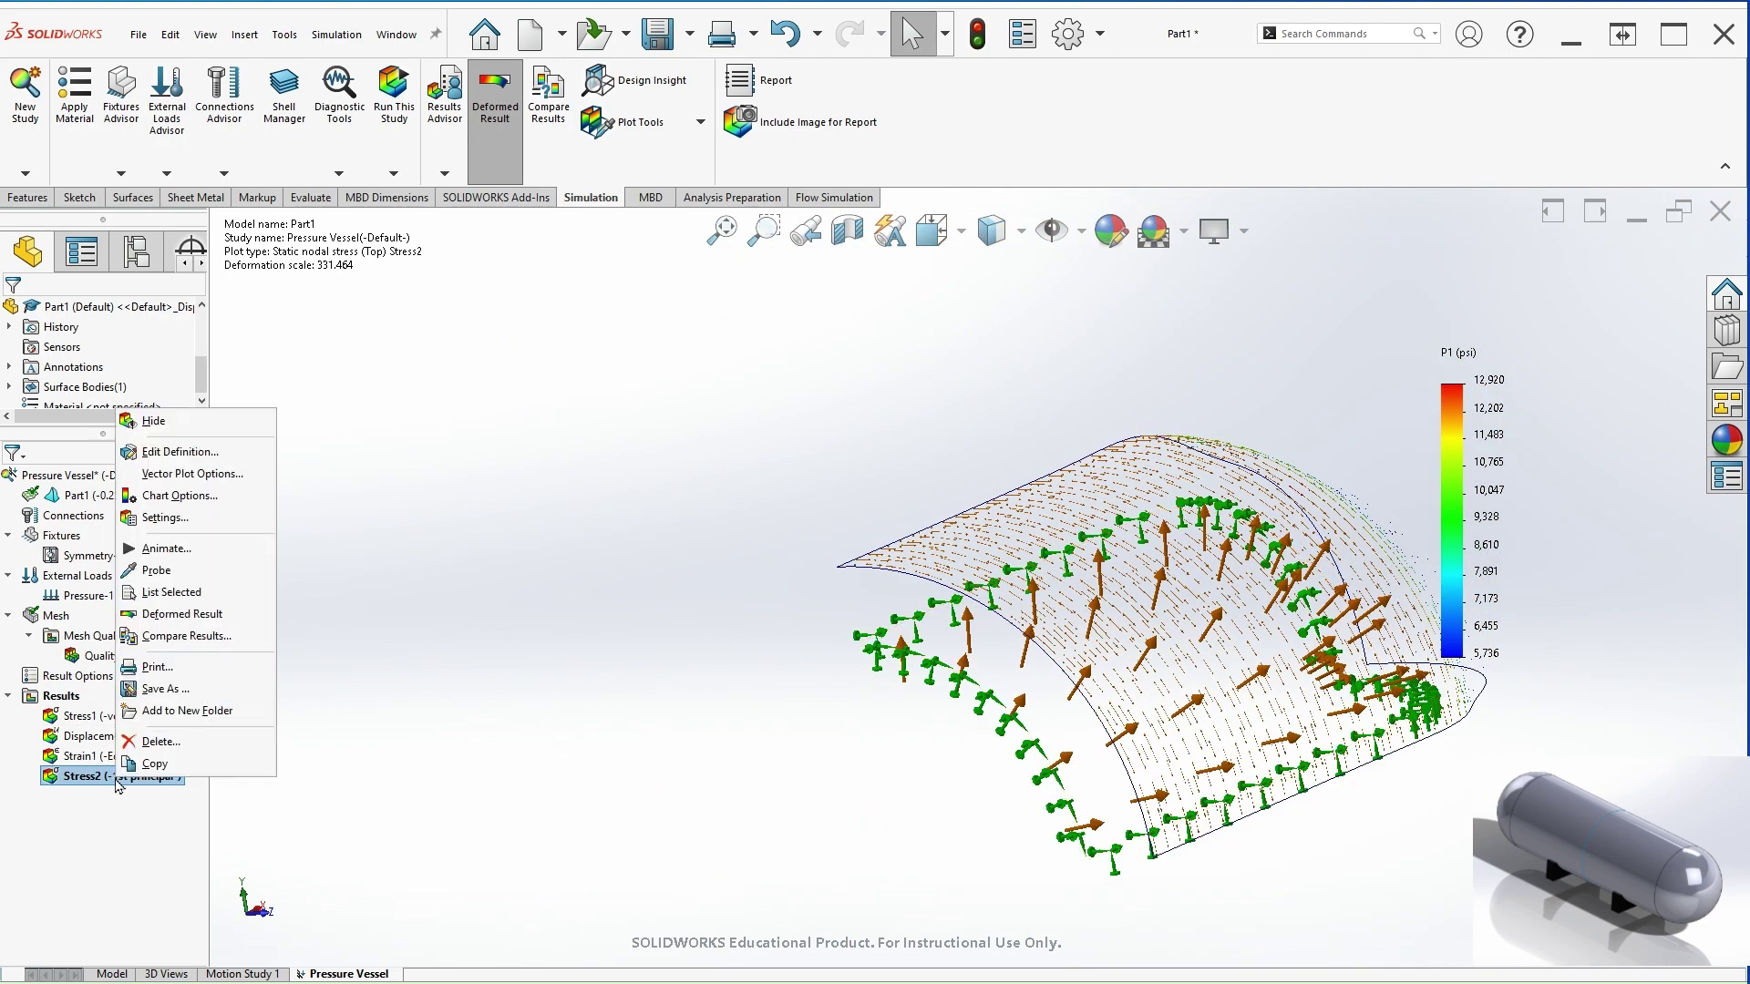
left_click(195, 476)
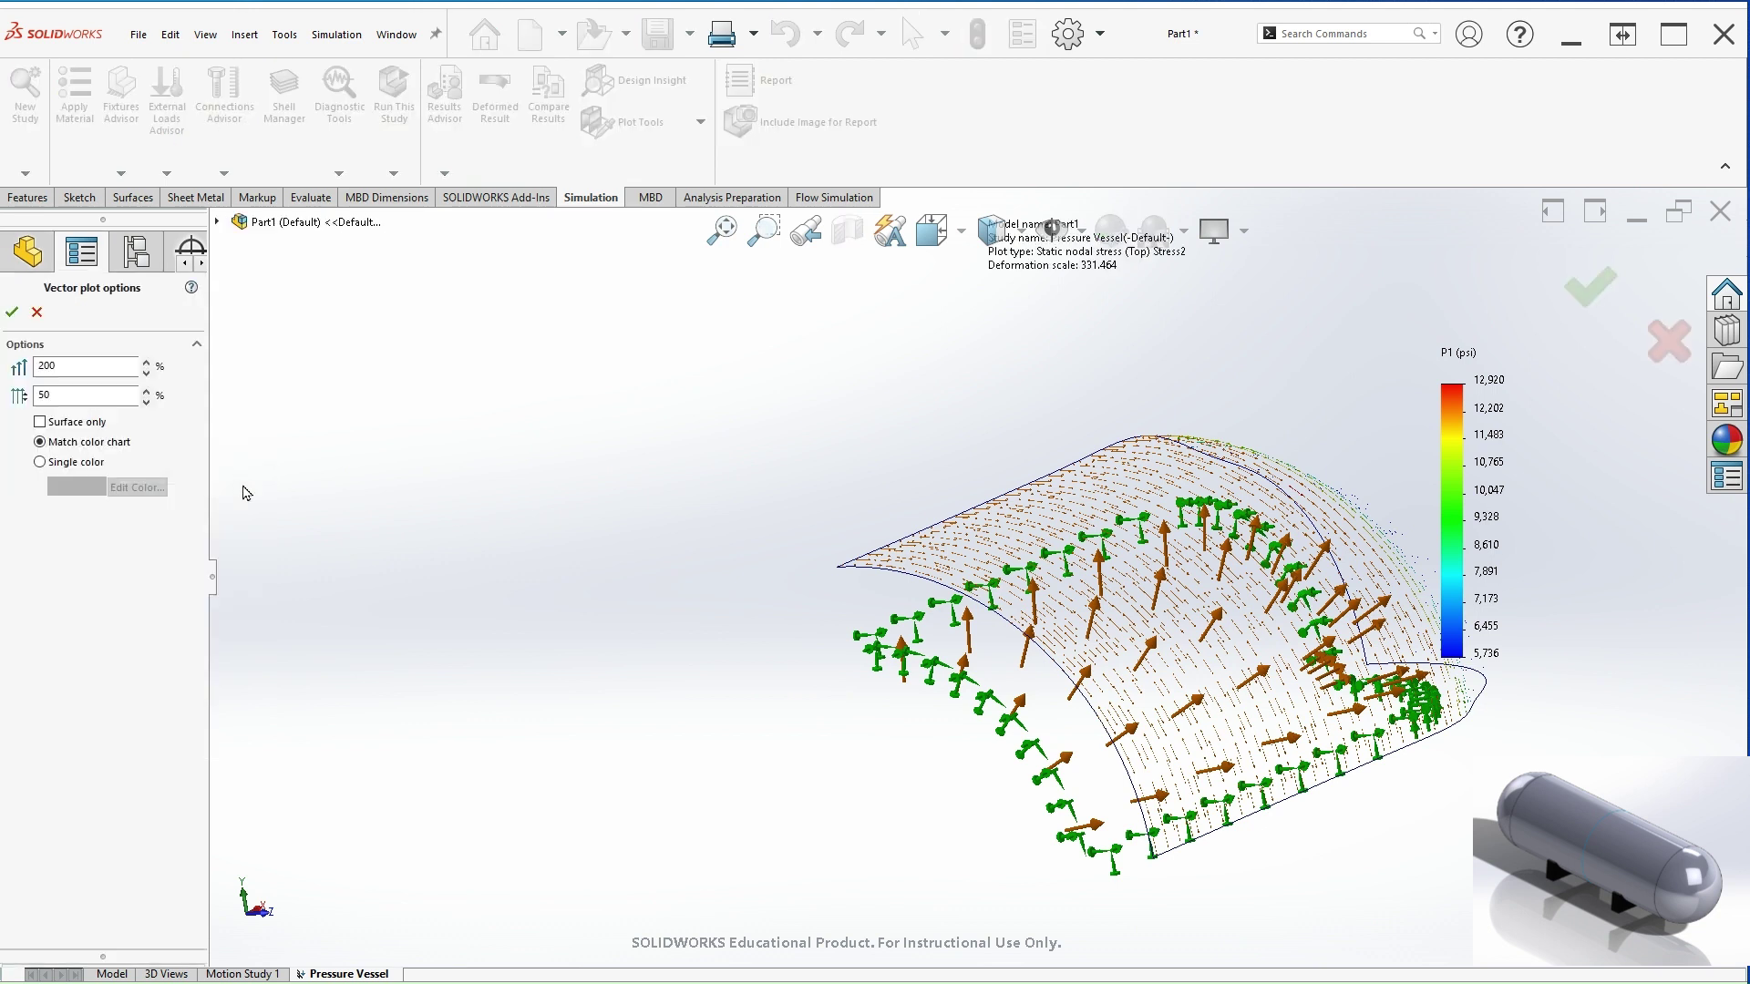
left_click_drag(88, 364, 43, 364)
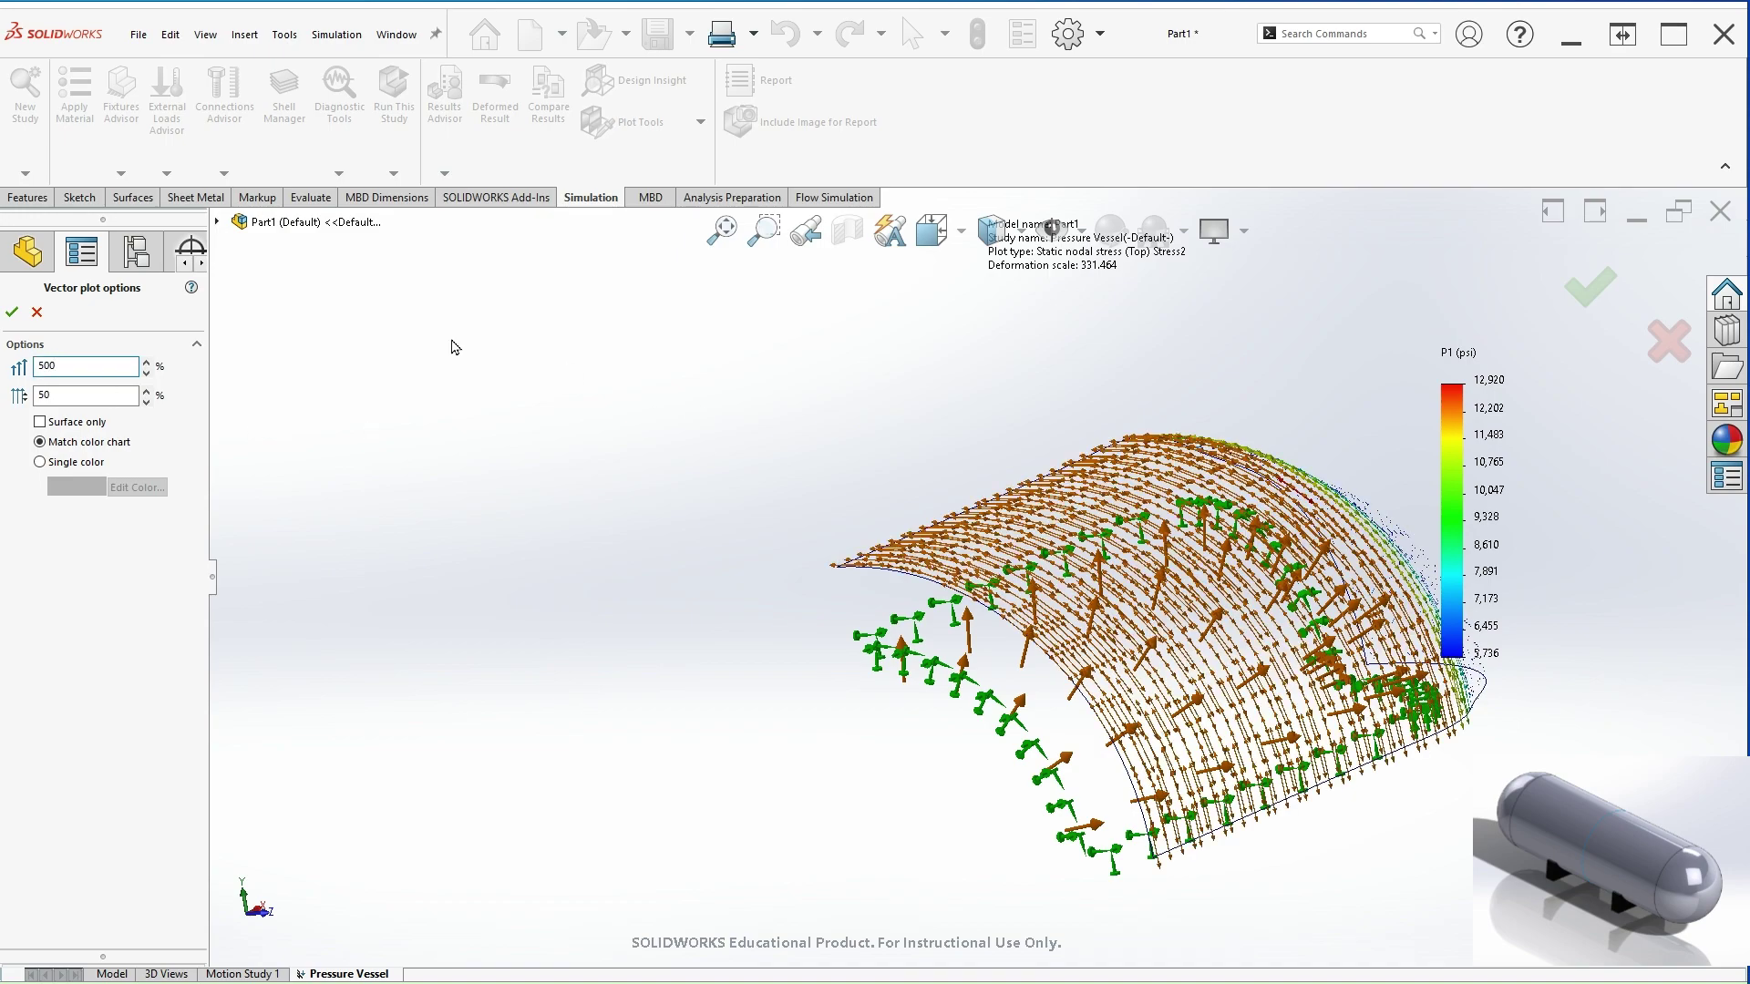
left_click(12, 312)
scroll(1221, 638, "down", 8)
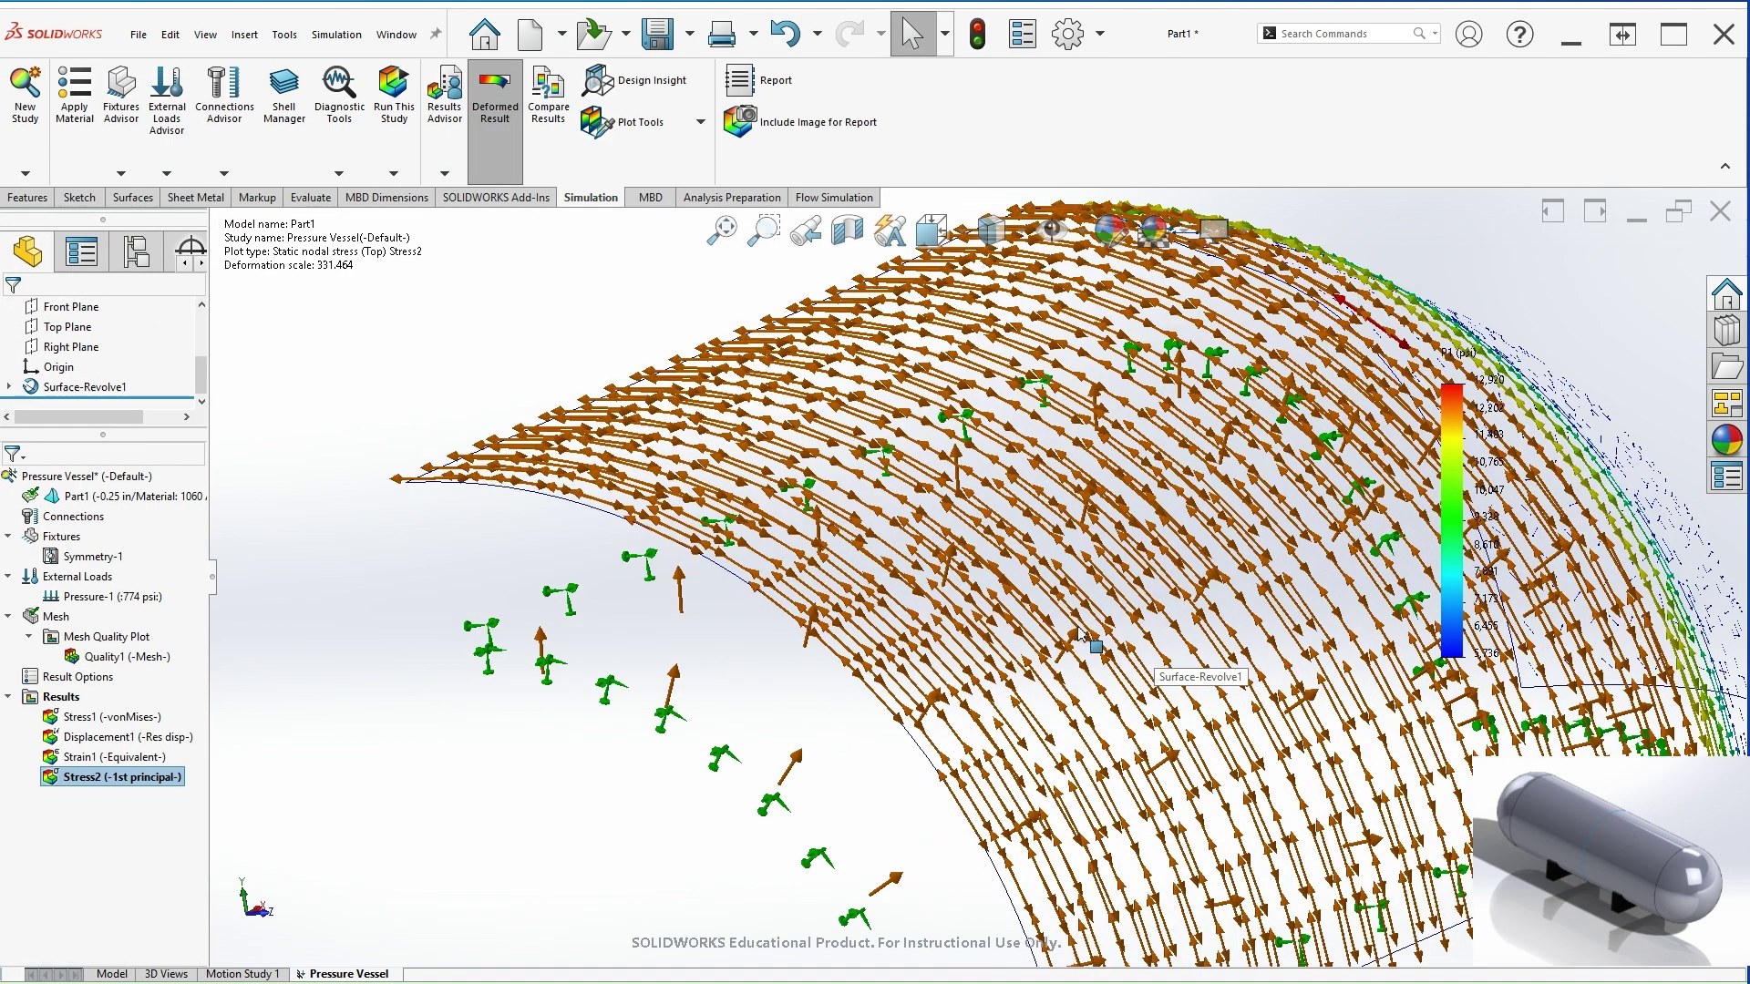
key("f")
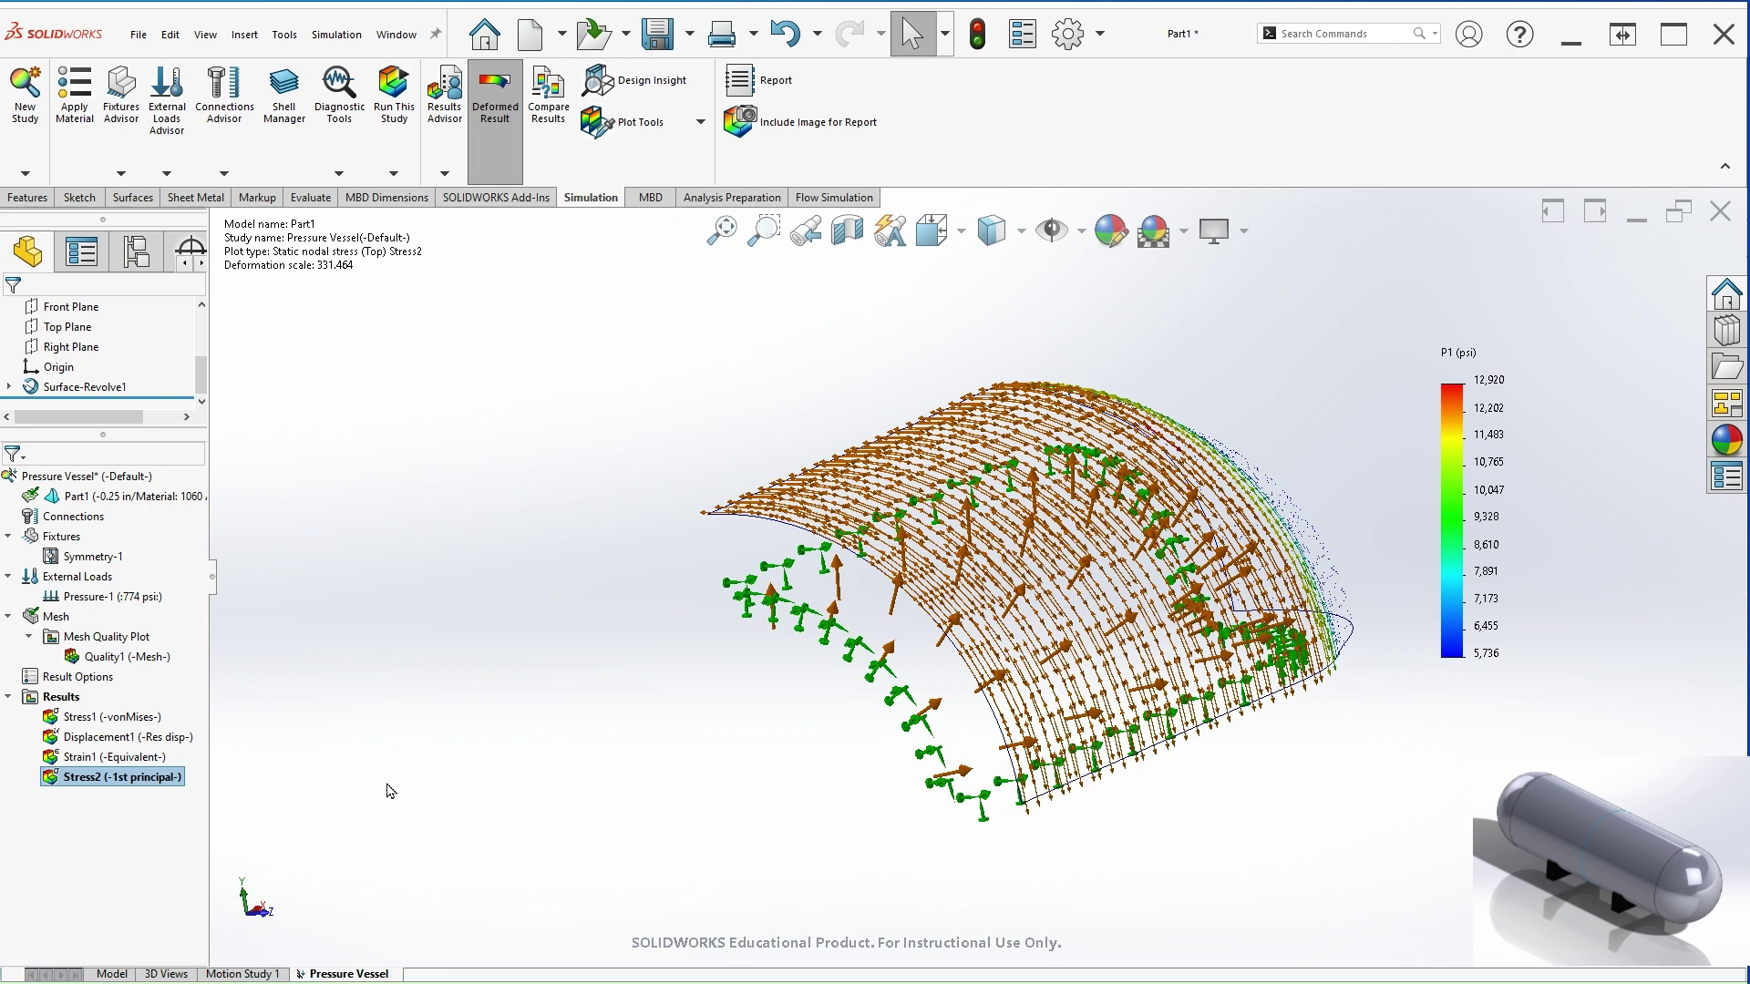
Define a P2 2nd principal stress plot in psi with floating legend, 0 decimals.
right_click(54, 699)
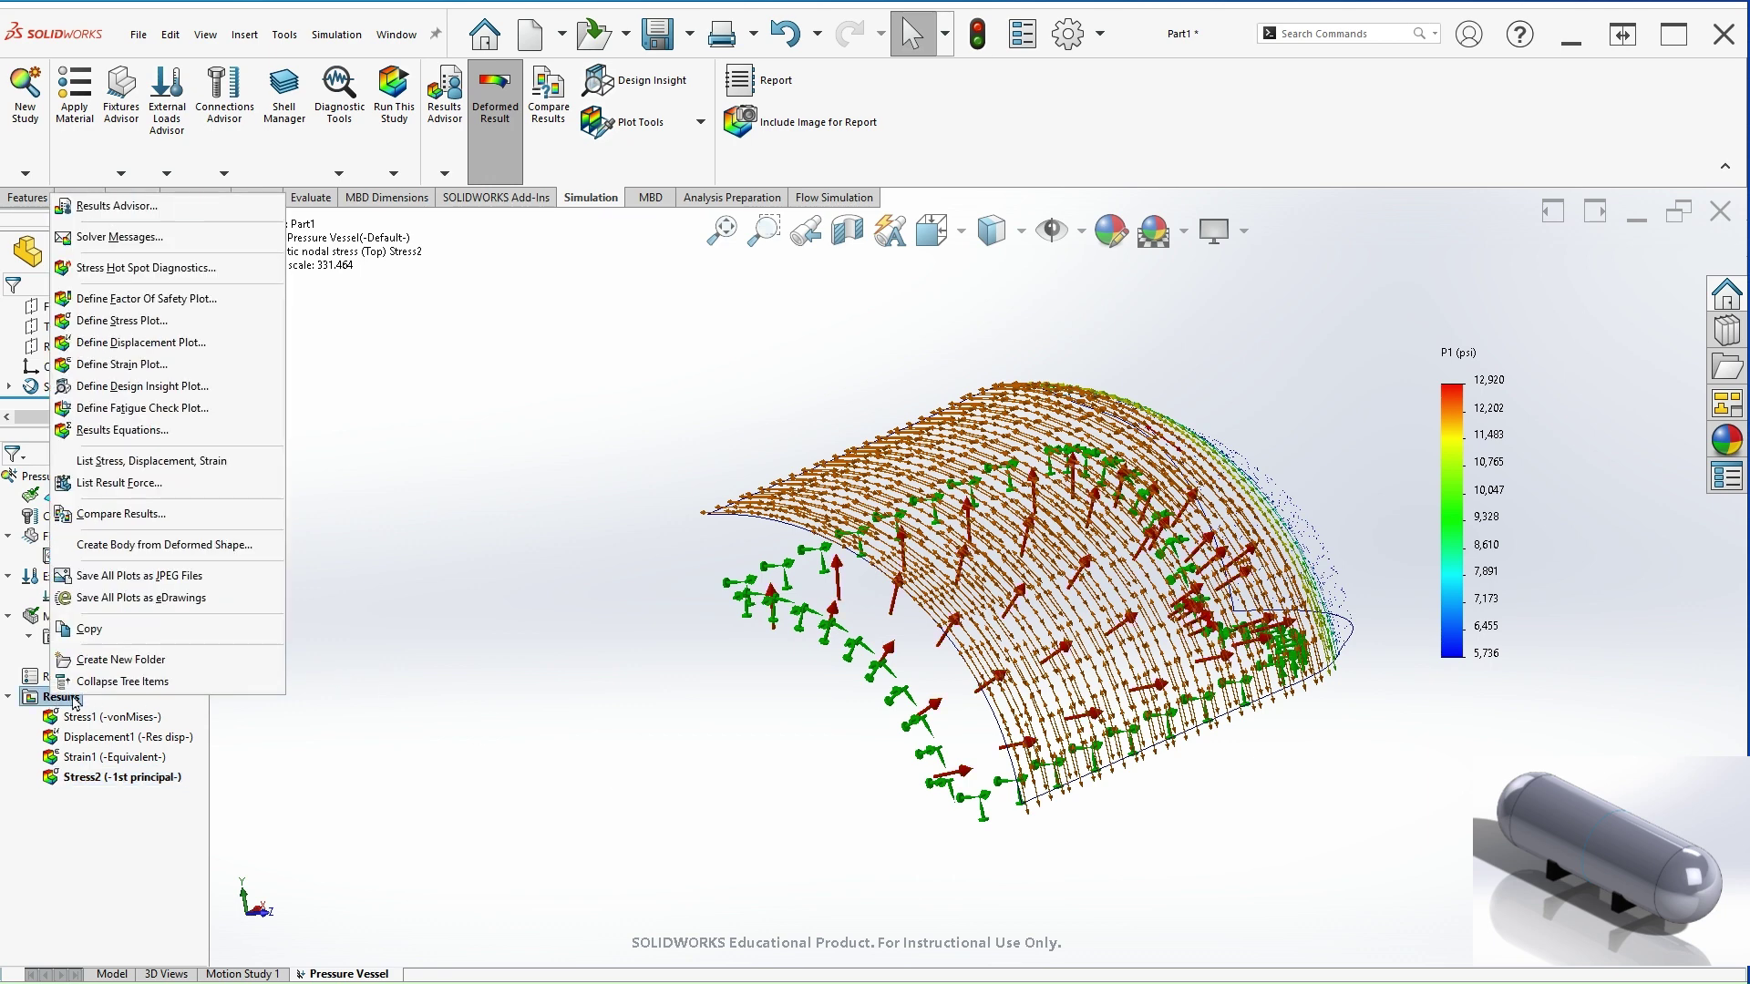
left_click(149, 323)
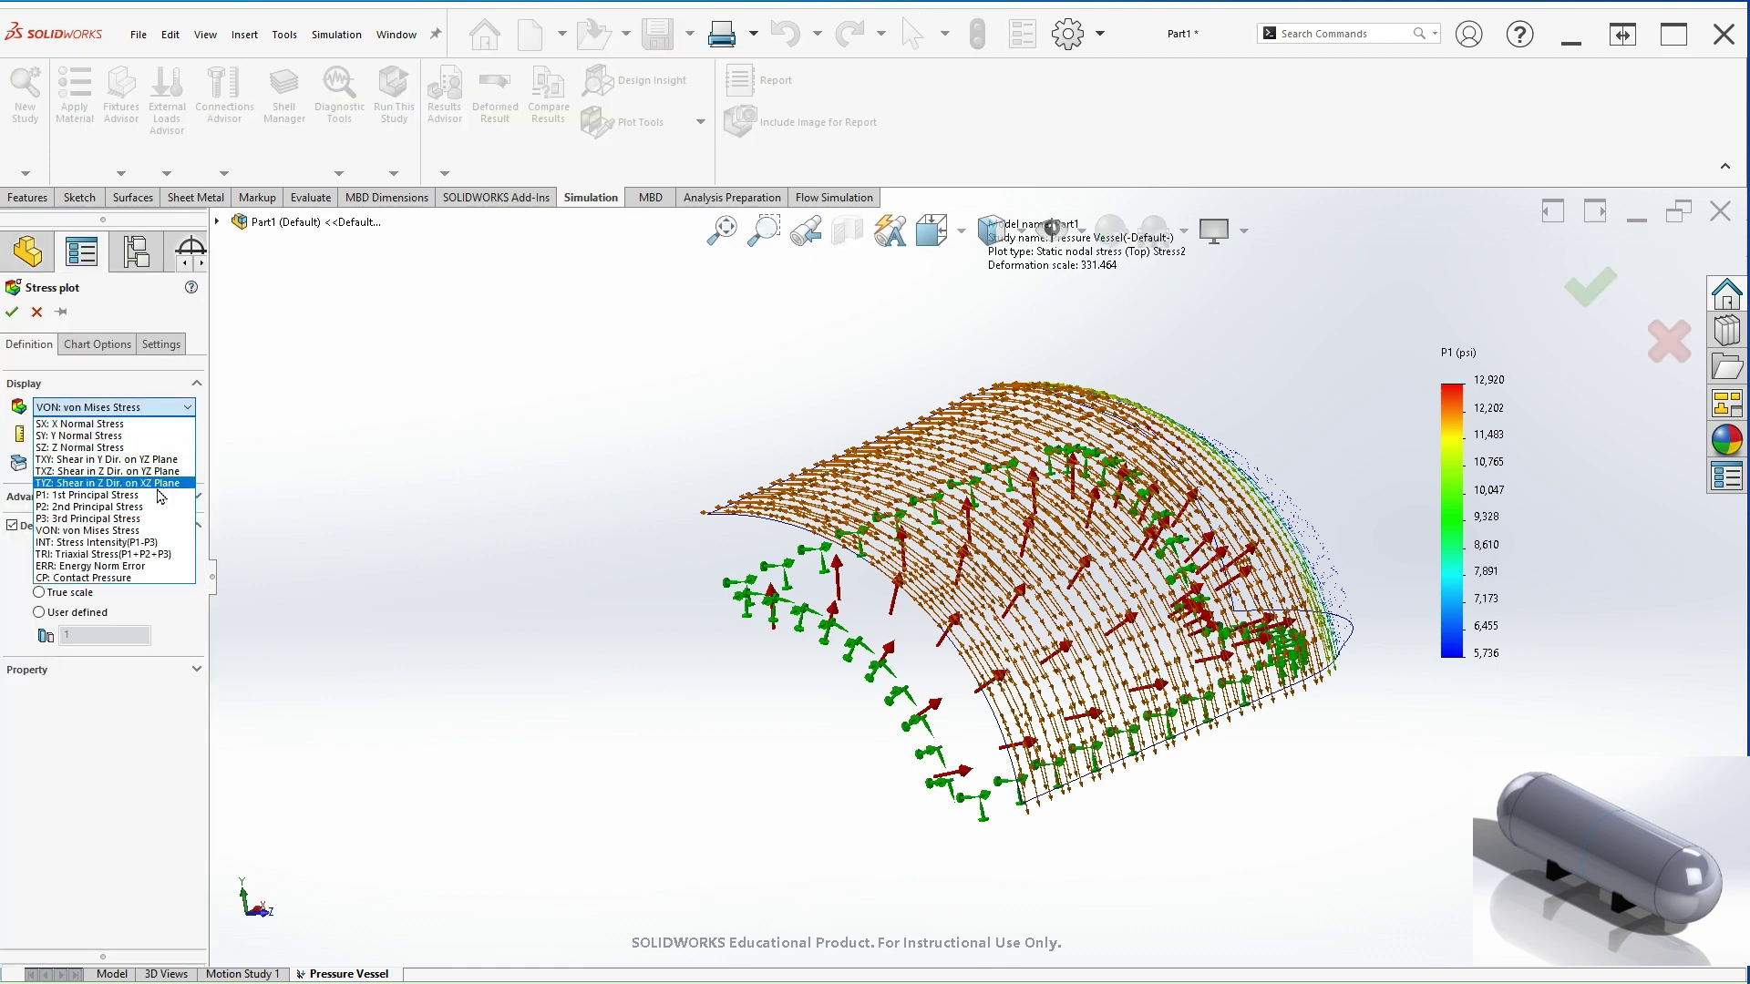
left_click(159, 507)
left_click(102, 437)
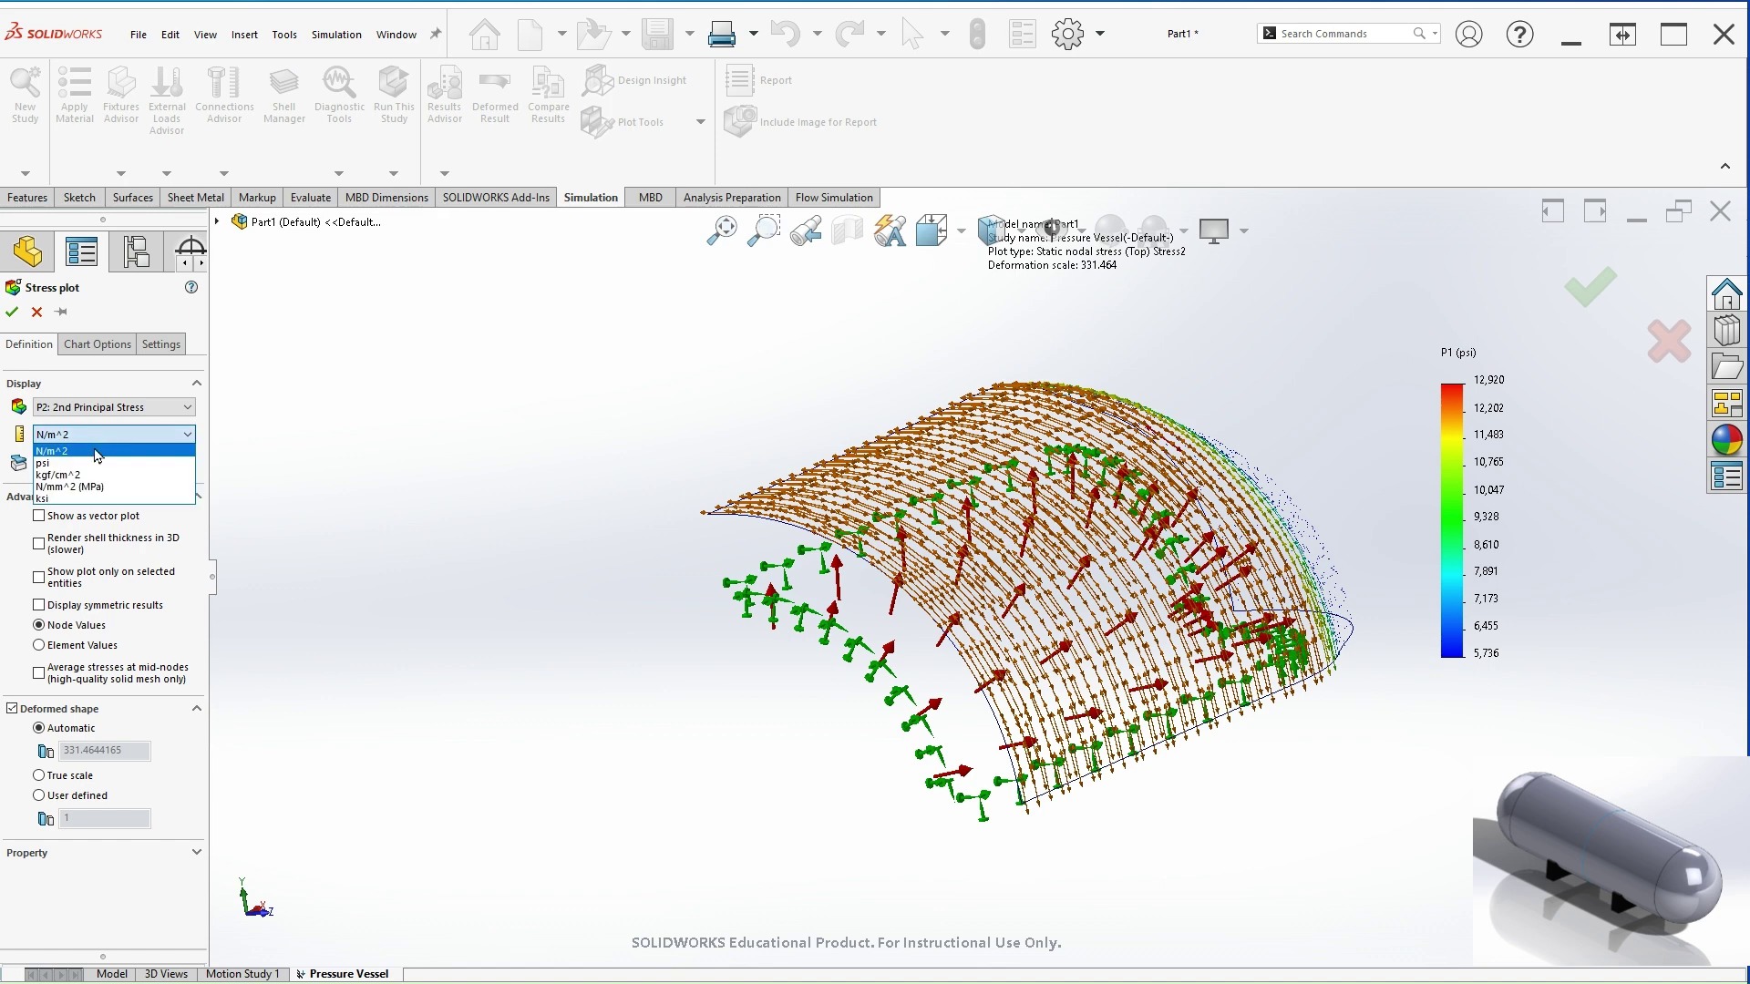
left_click(98, 471)
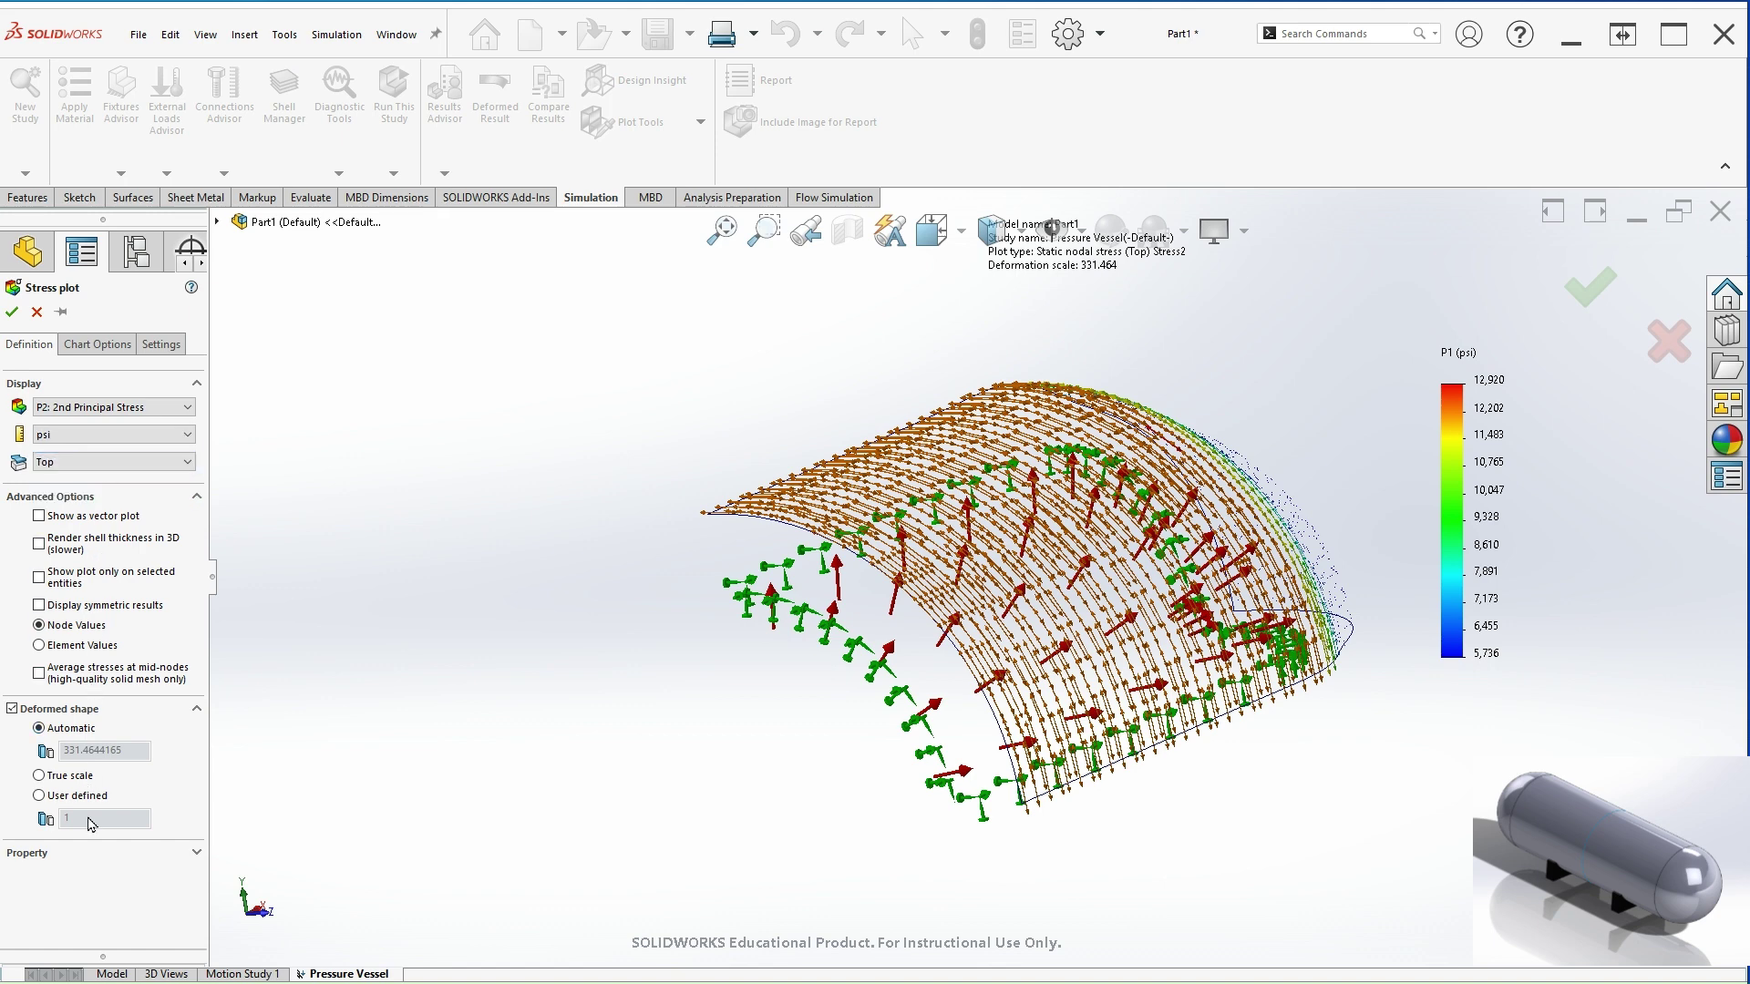
left_click(97, 344)
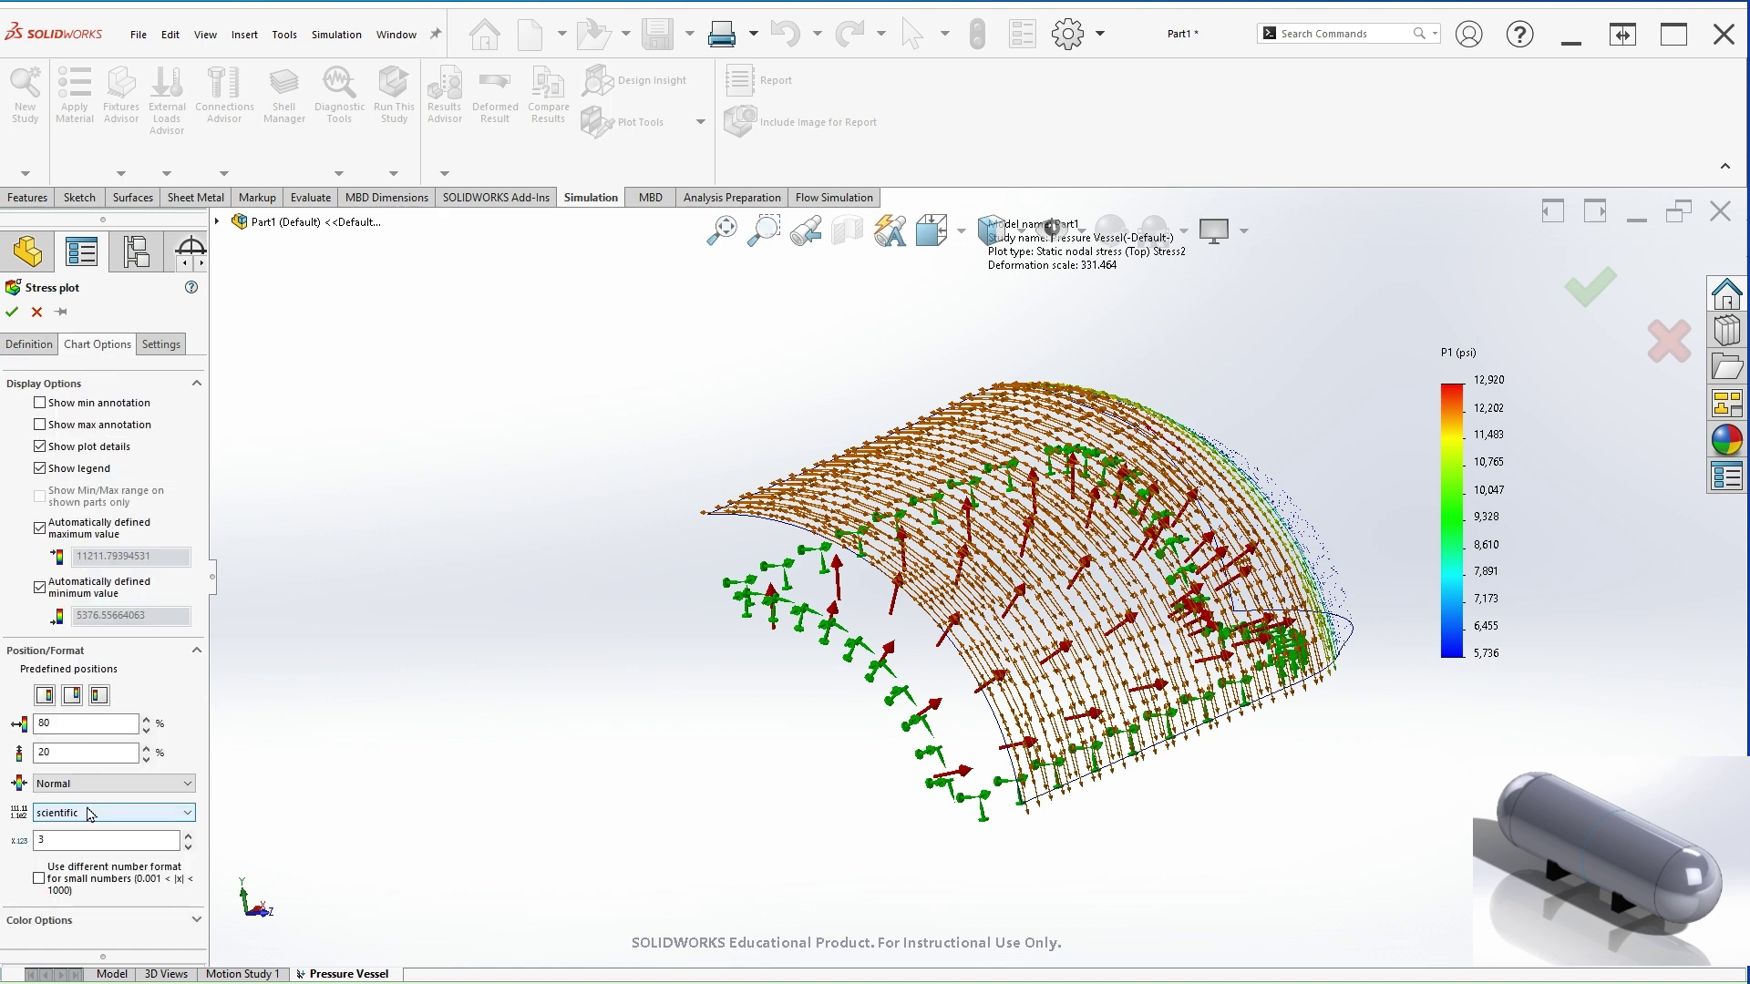
left_click(91, 812)
left_click(77, 840)
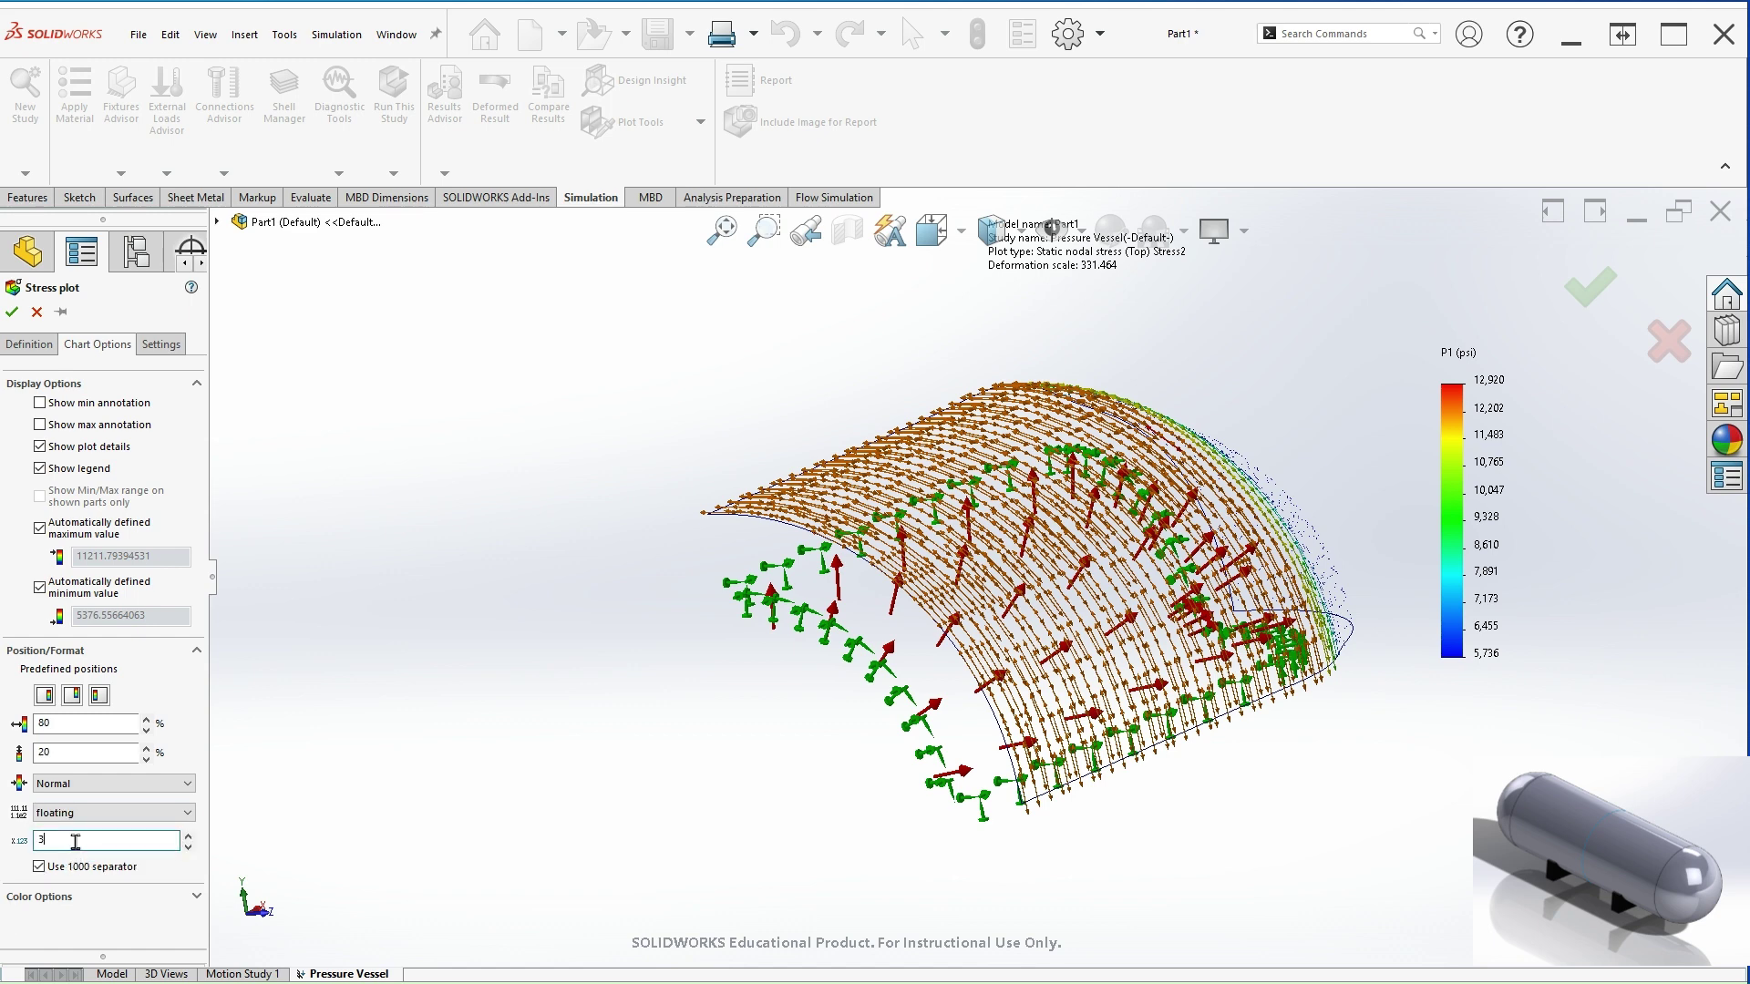
type("0")
left_click(12, 312)
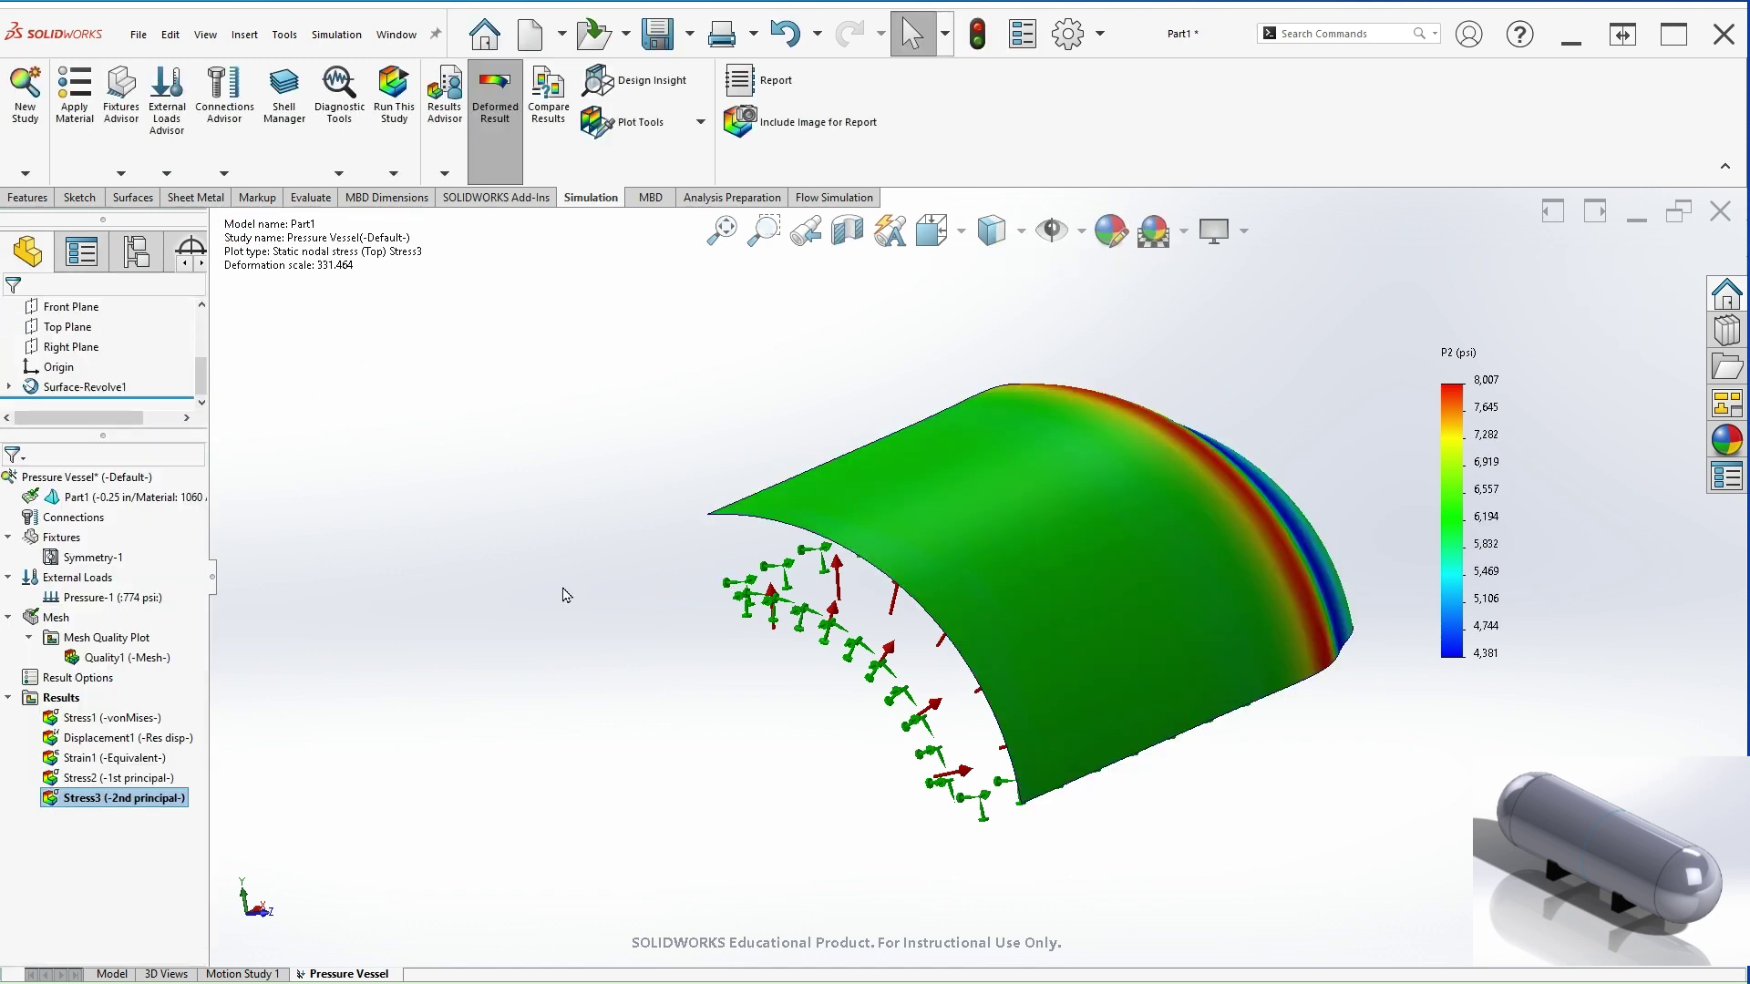
middle_click_drag(1250, 696, 1104, 648, "ctrl")
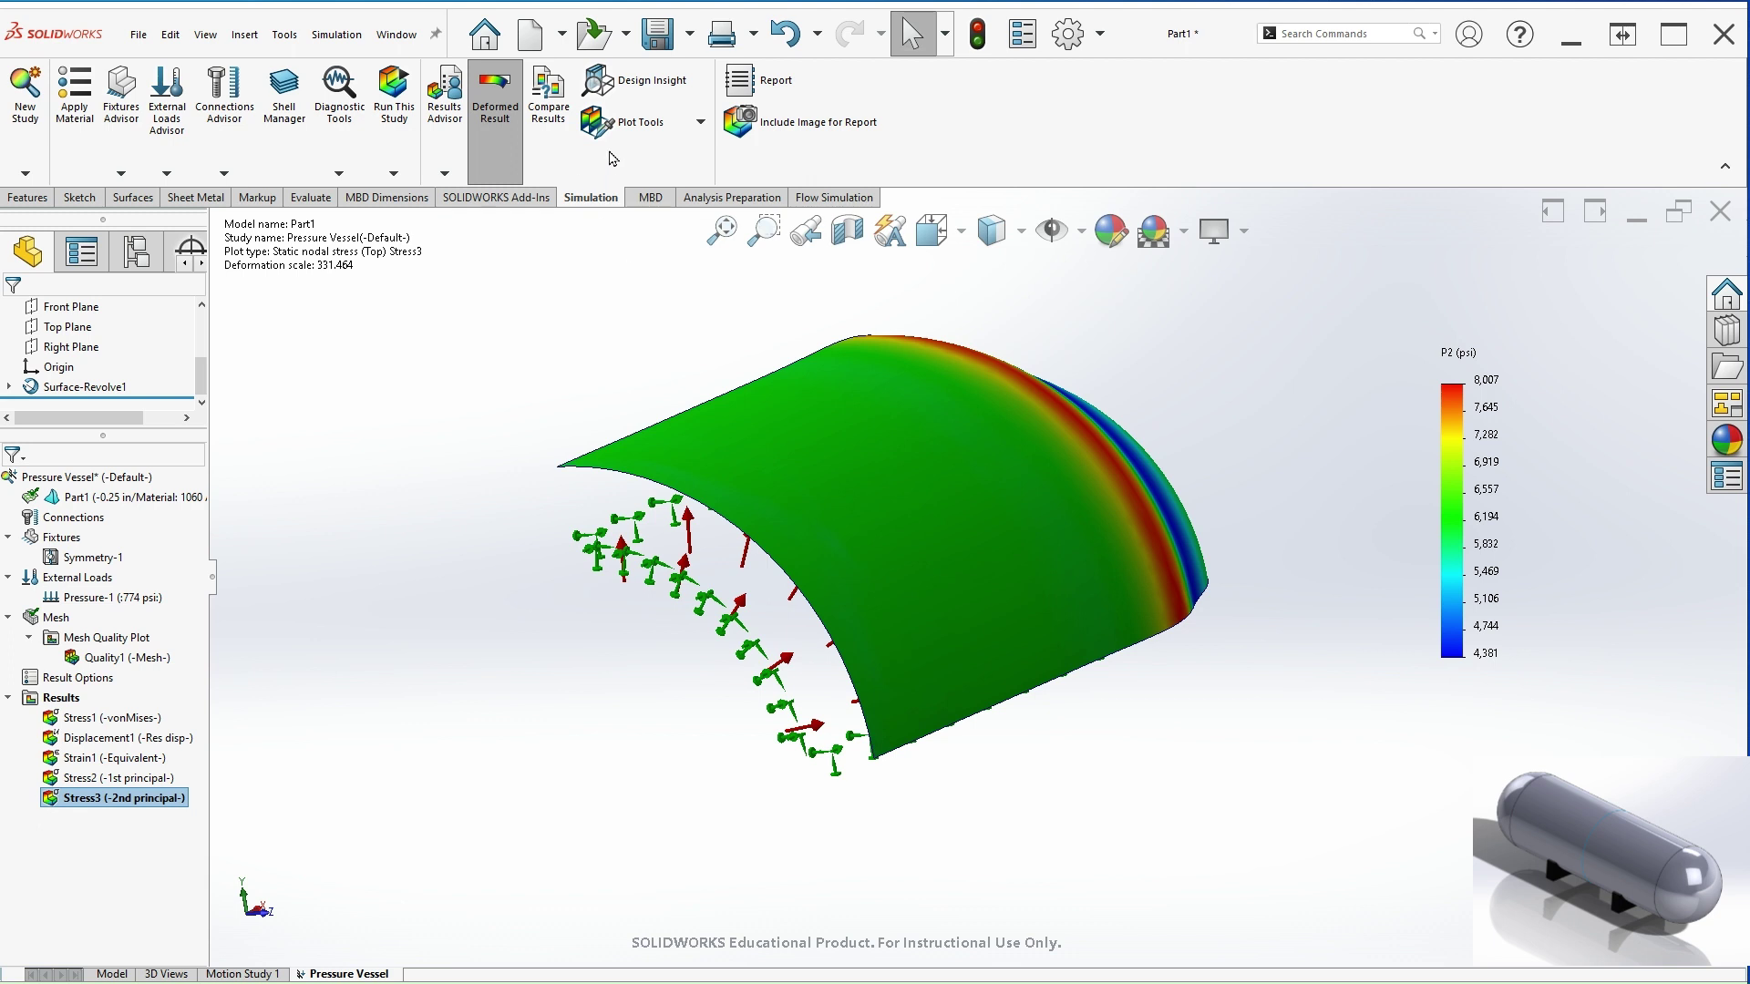
Probe the Stress3 plot at two shell points, reading 6,169 and 6,198 psi.
left_click(627, 123)
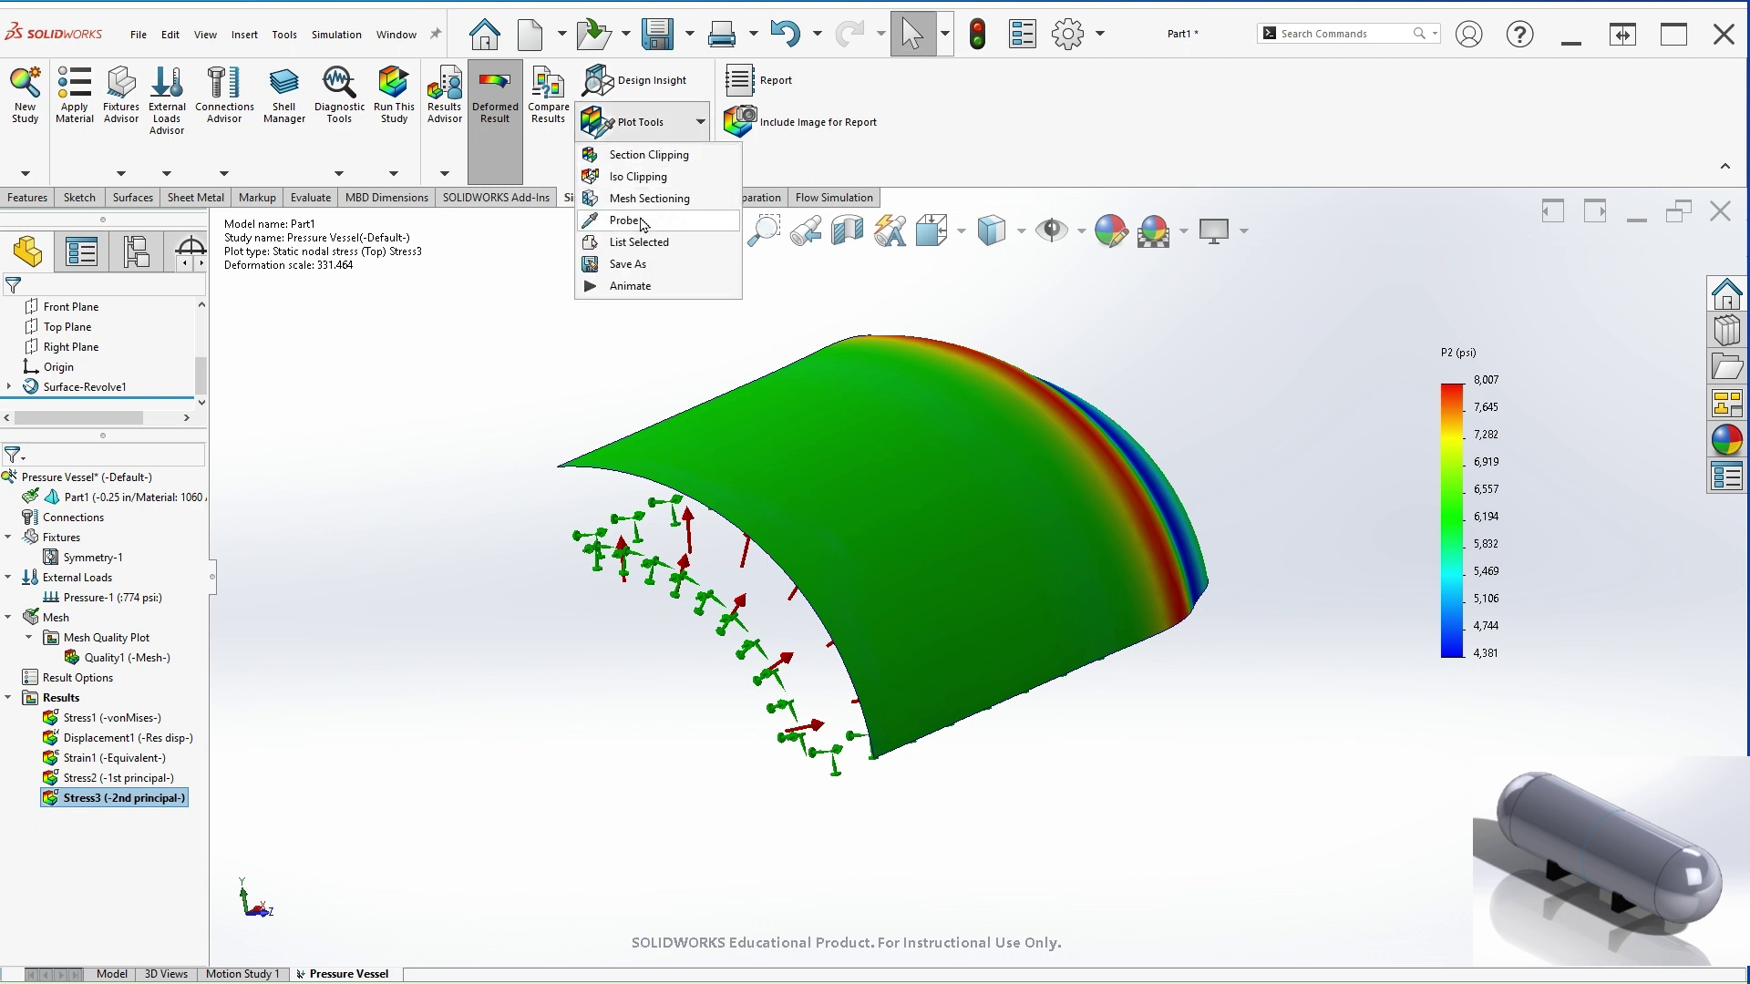
left_click(637, 221)
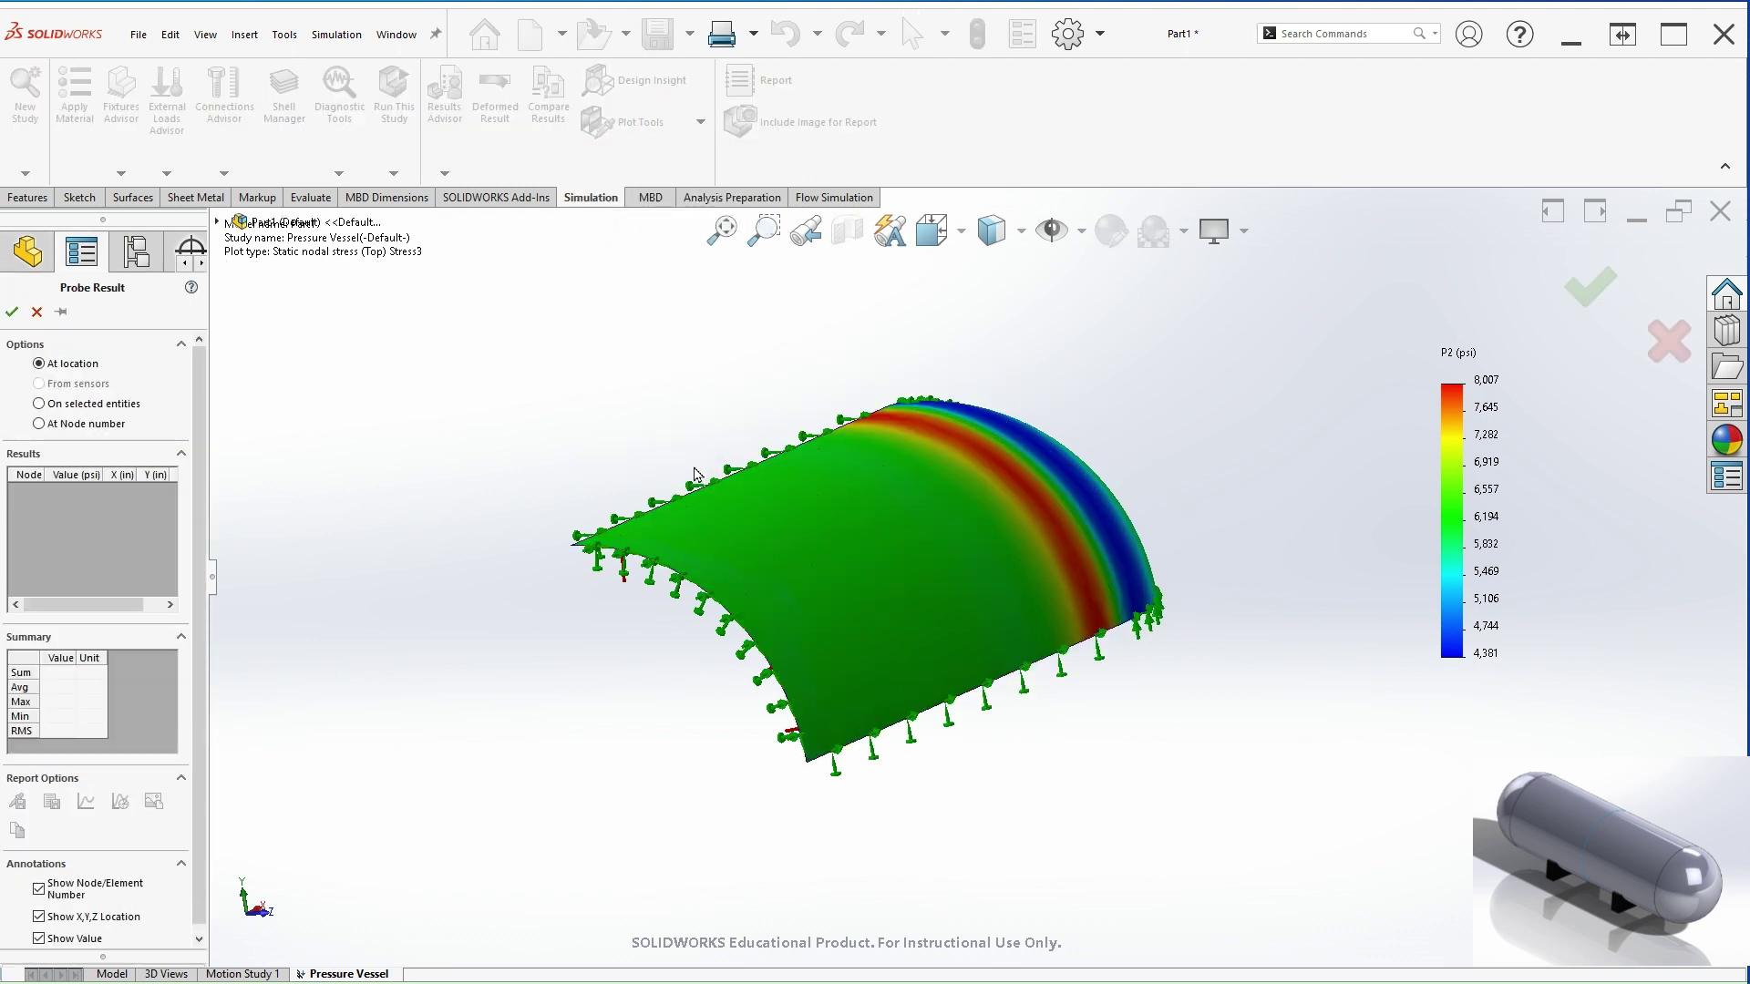
left_click(736, 543)
left_click_drag(766, 556, 370, 456)
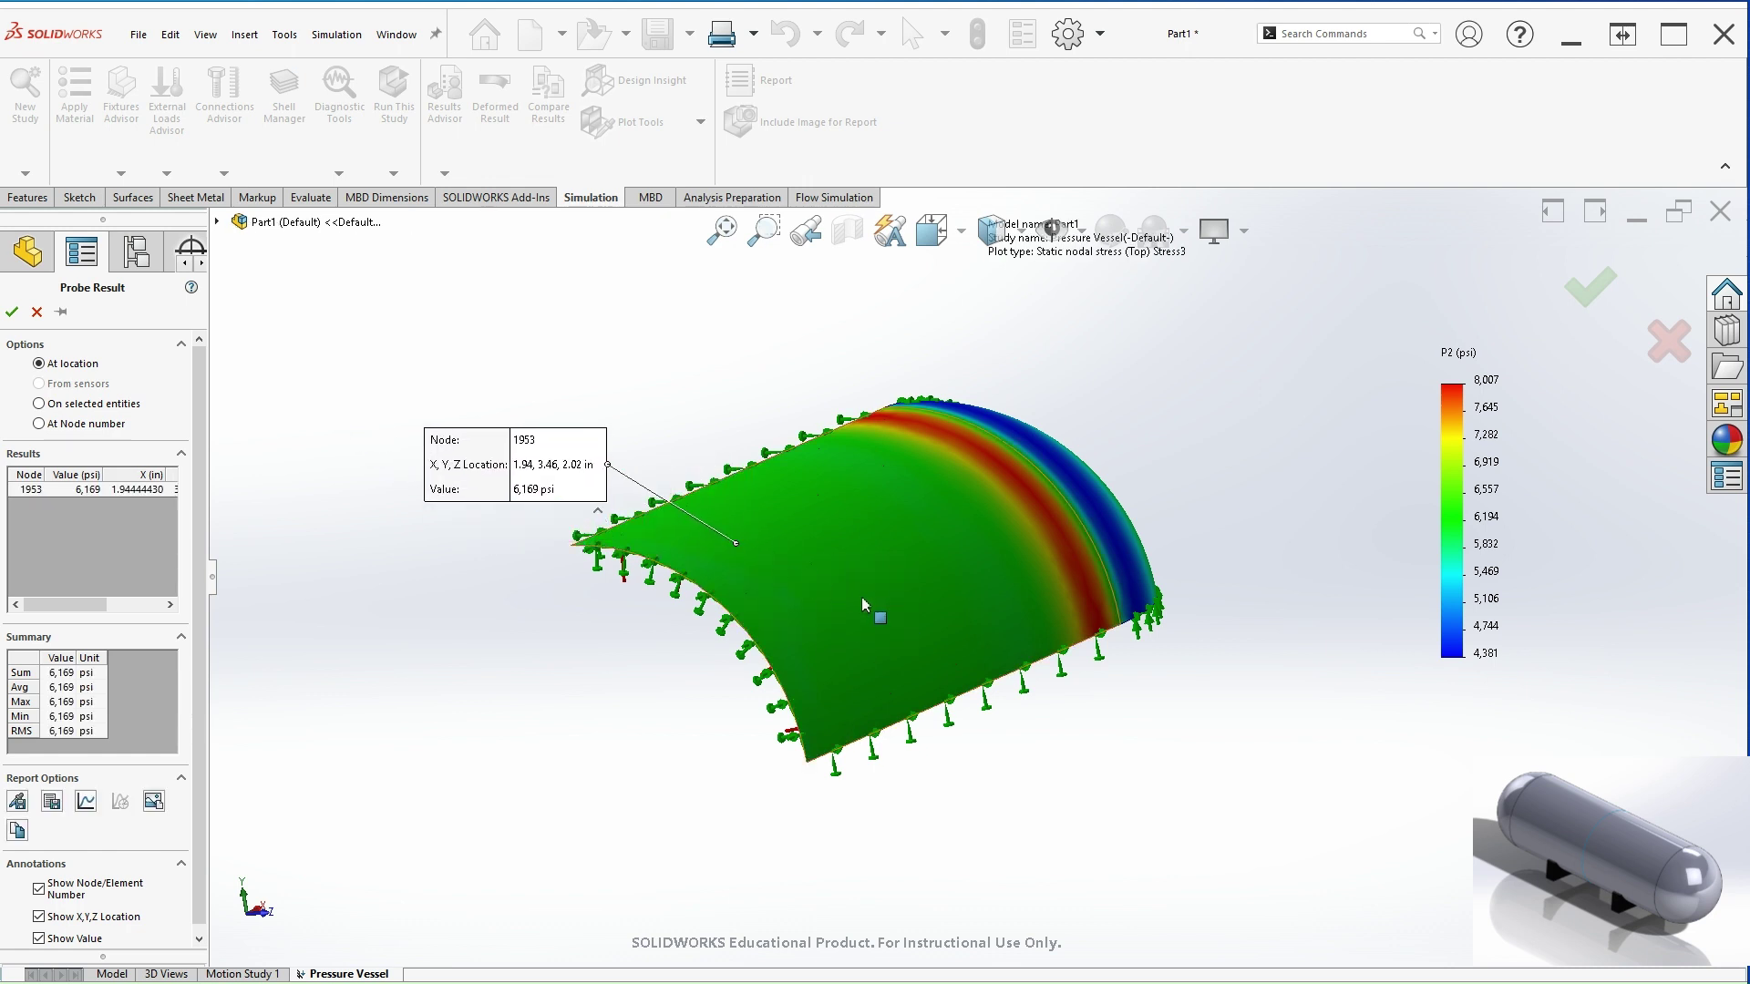
left_click(831, 689)
left_click_drag(988, 754, 1039, 290)
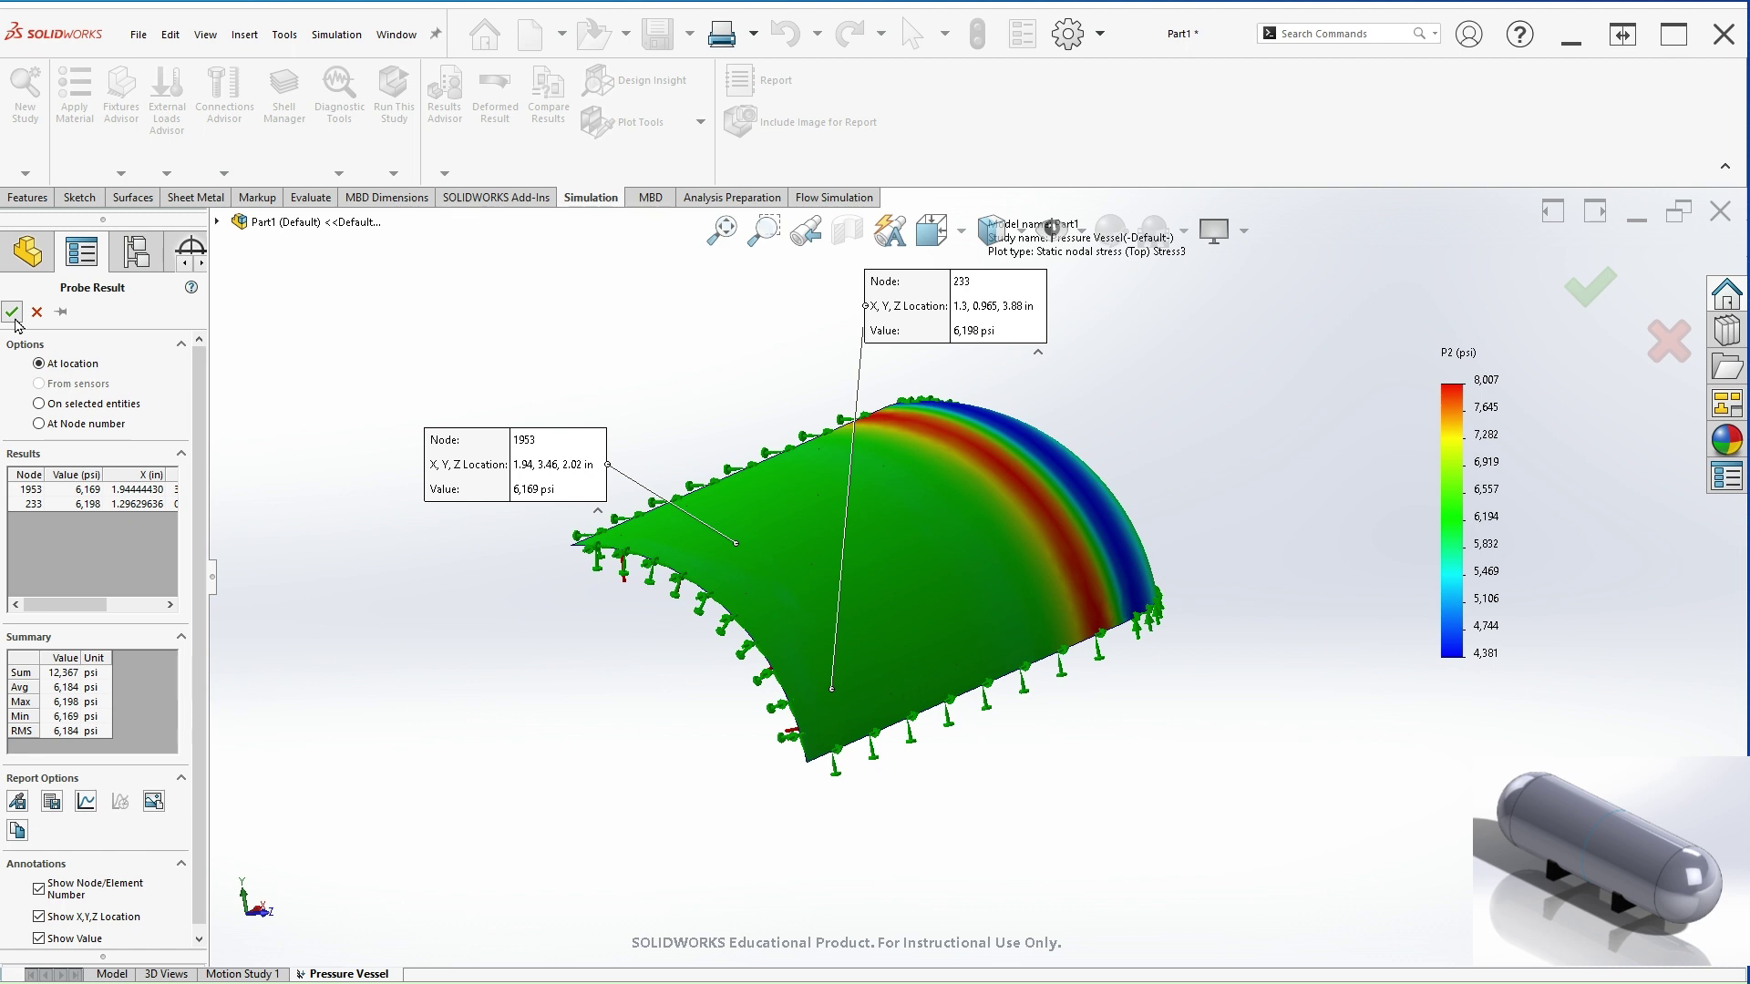
left_click(12, 313)
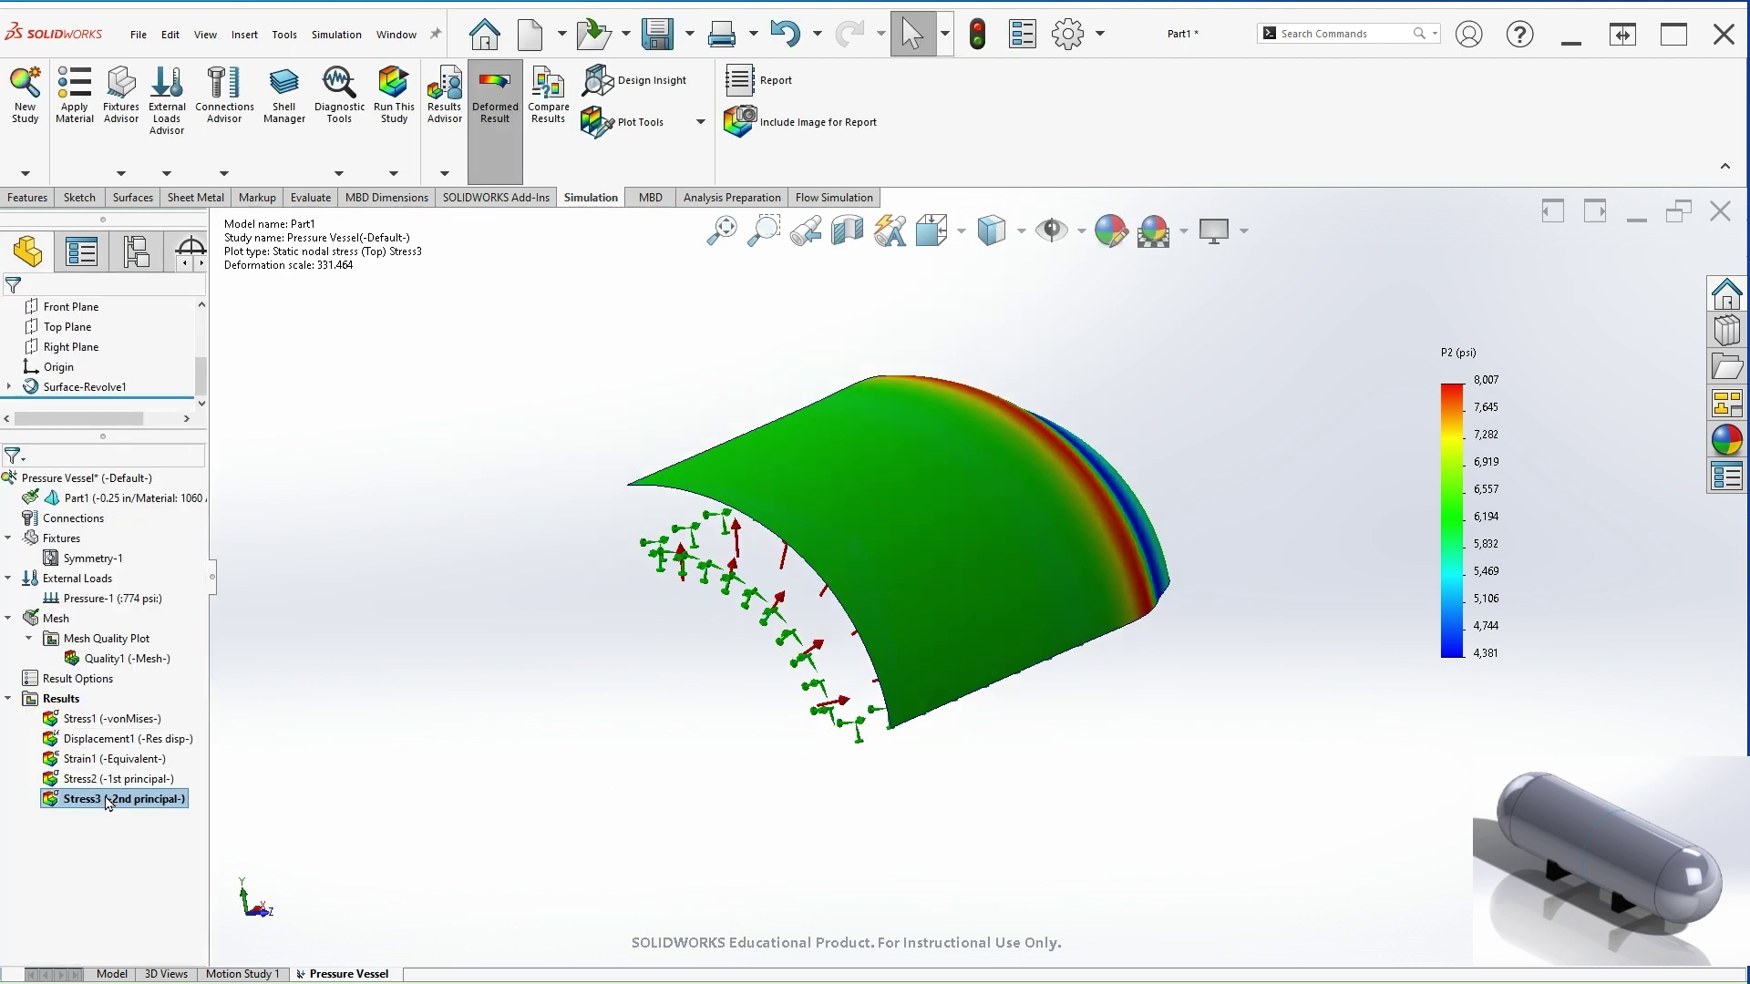
Enable Show as vector plot in Stress3's advanced options to draw 2nd principal stress as arrows.
double_click(107, 801)
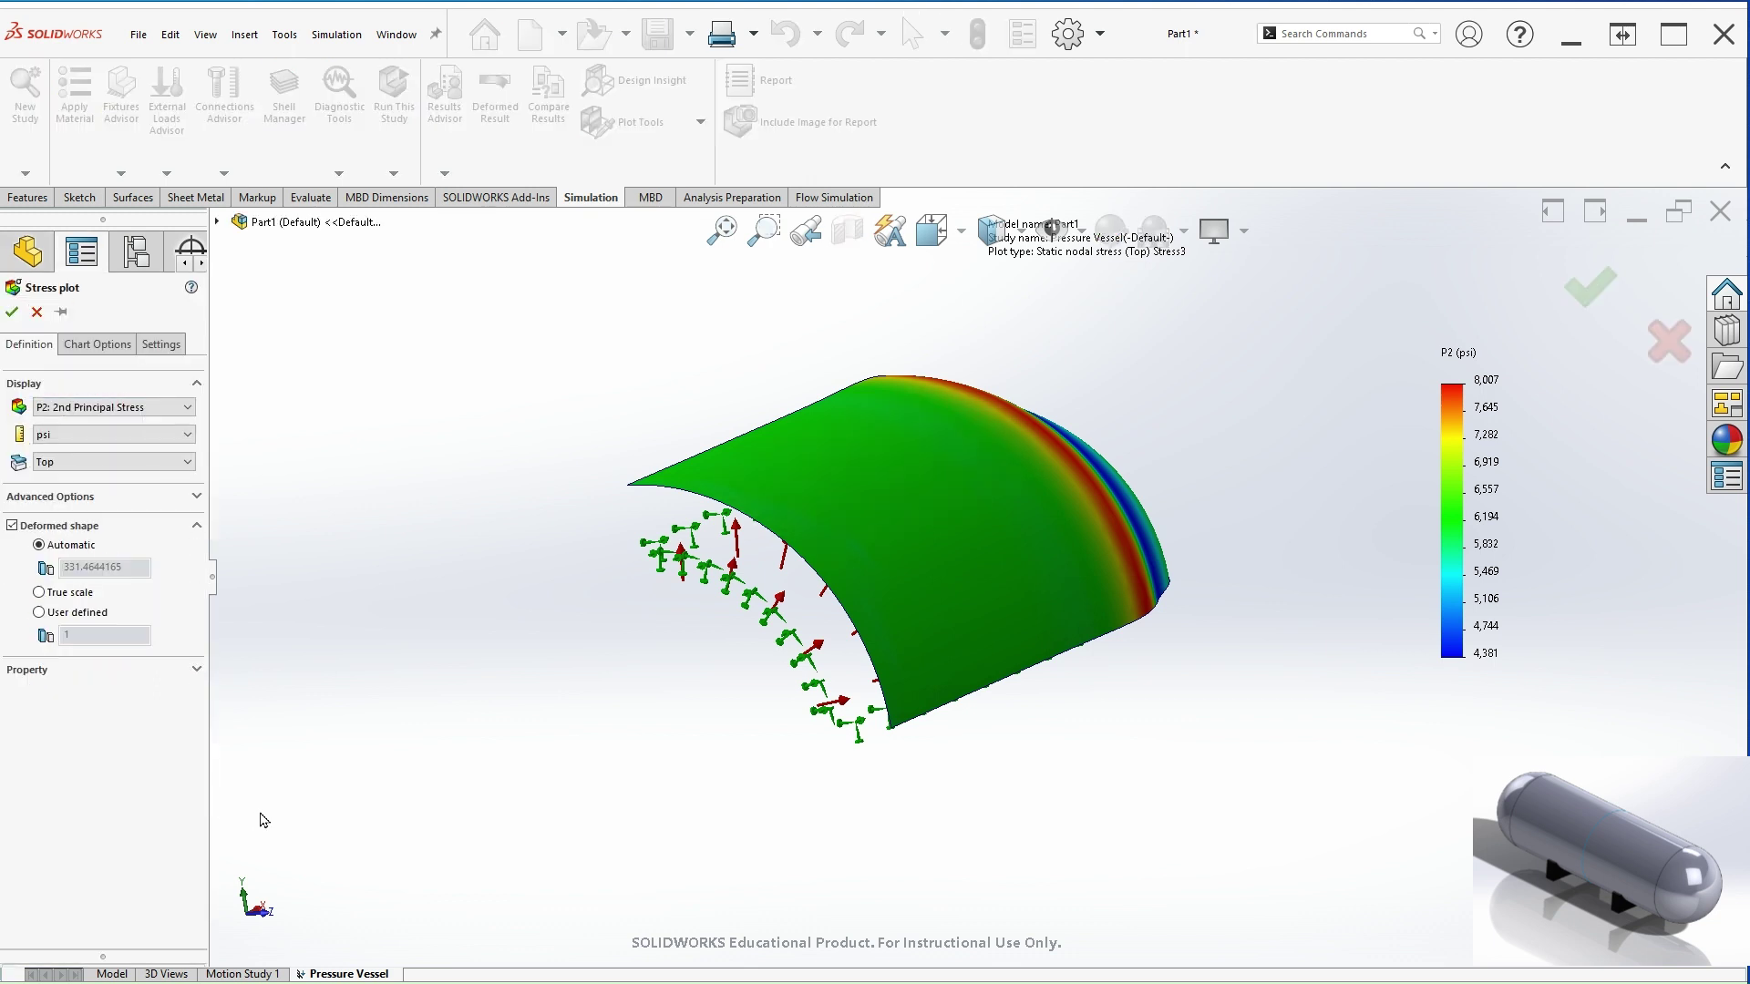
left_click(97, 344)
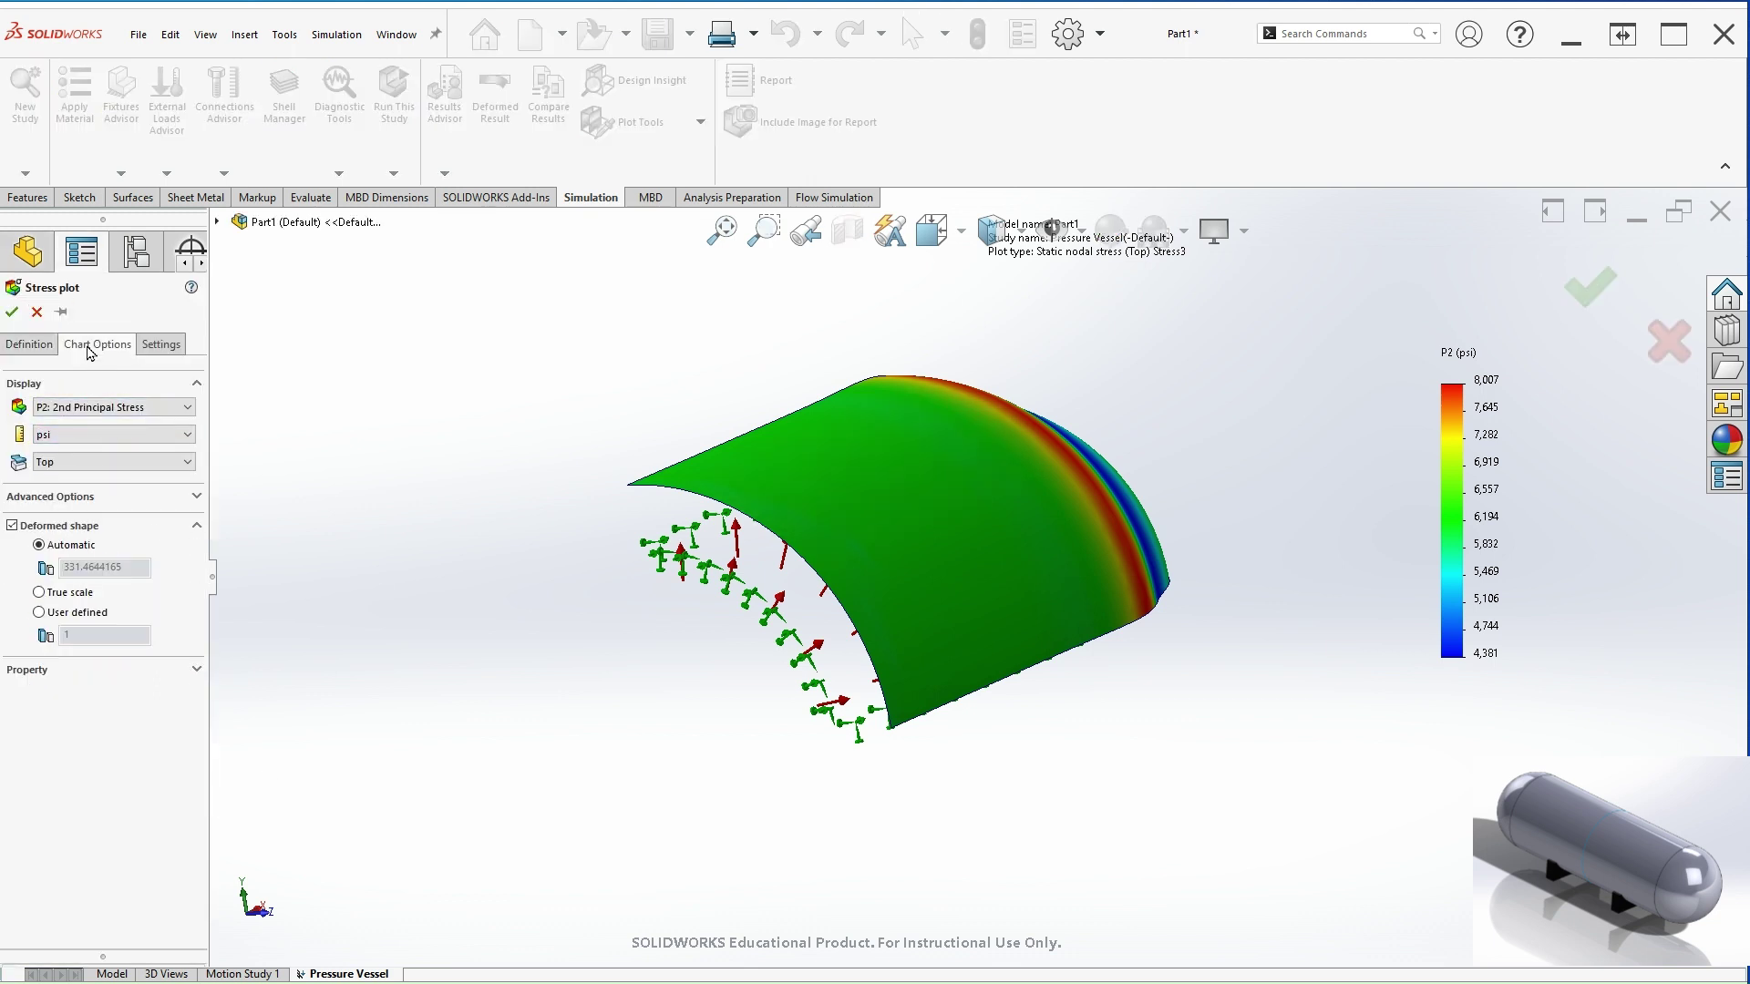
left_click(45, 347)
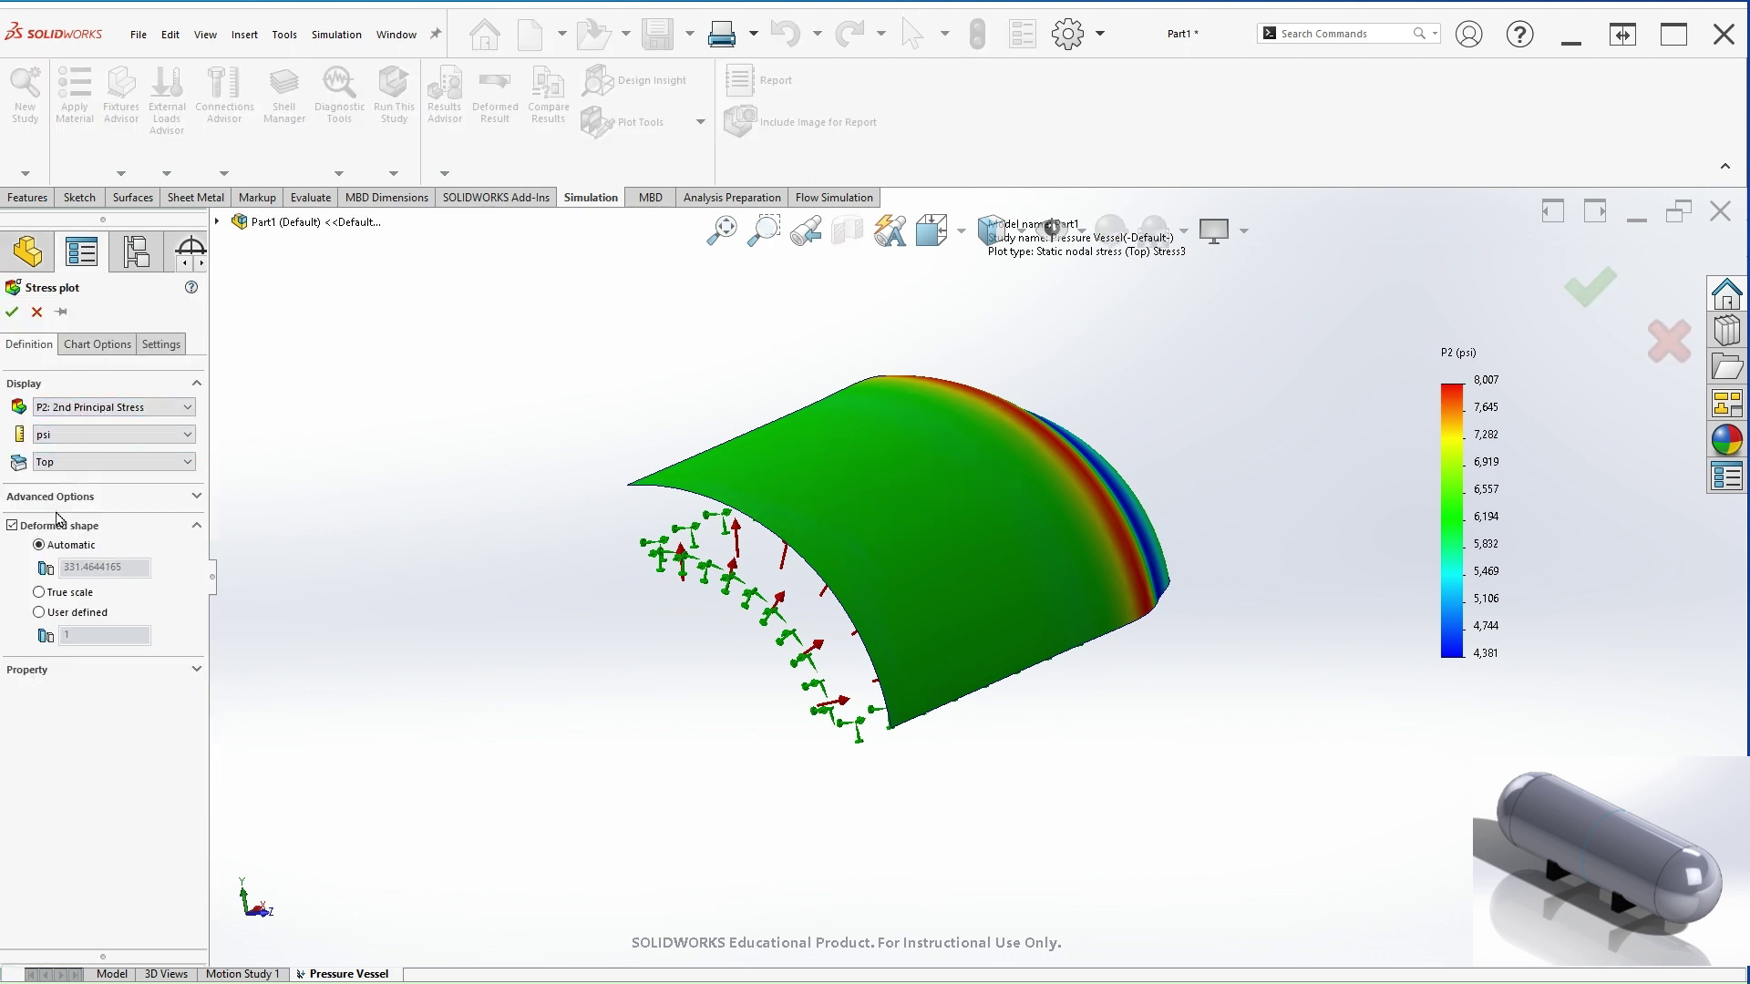
left_click(82, 498)
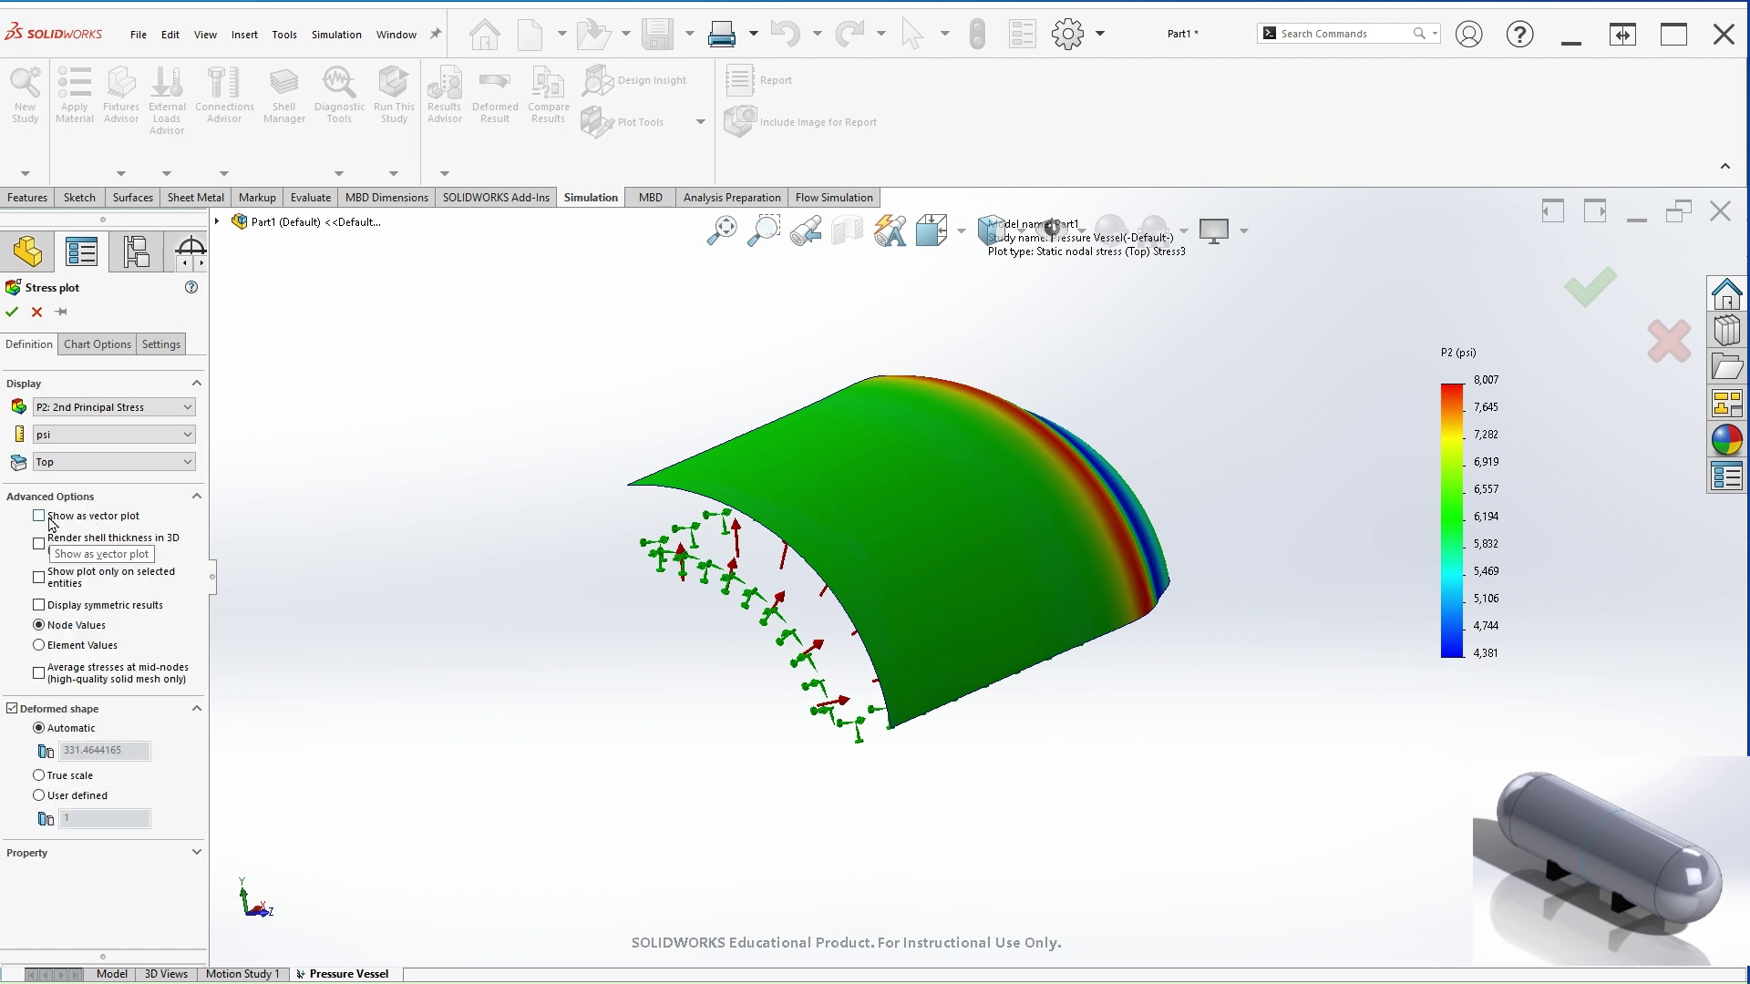
left_click(39, 517)
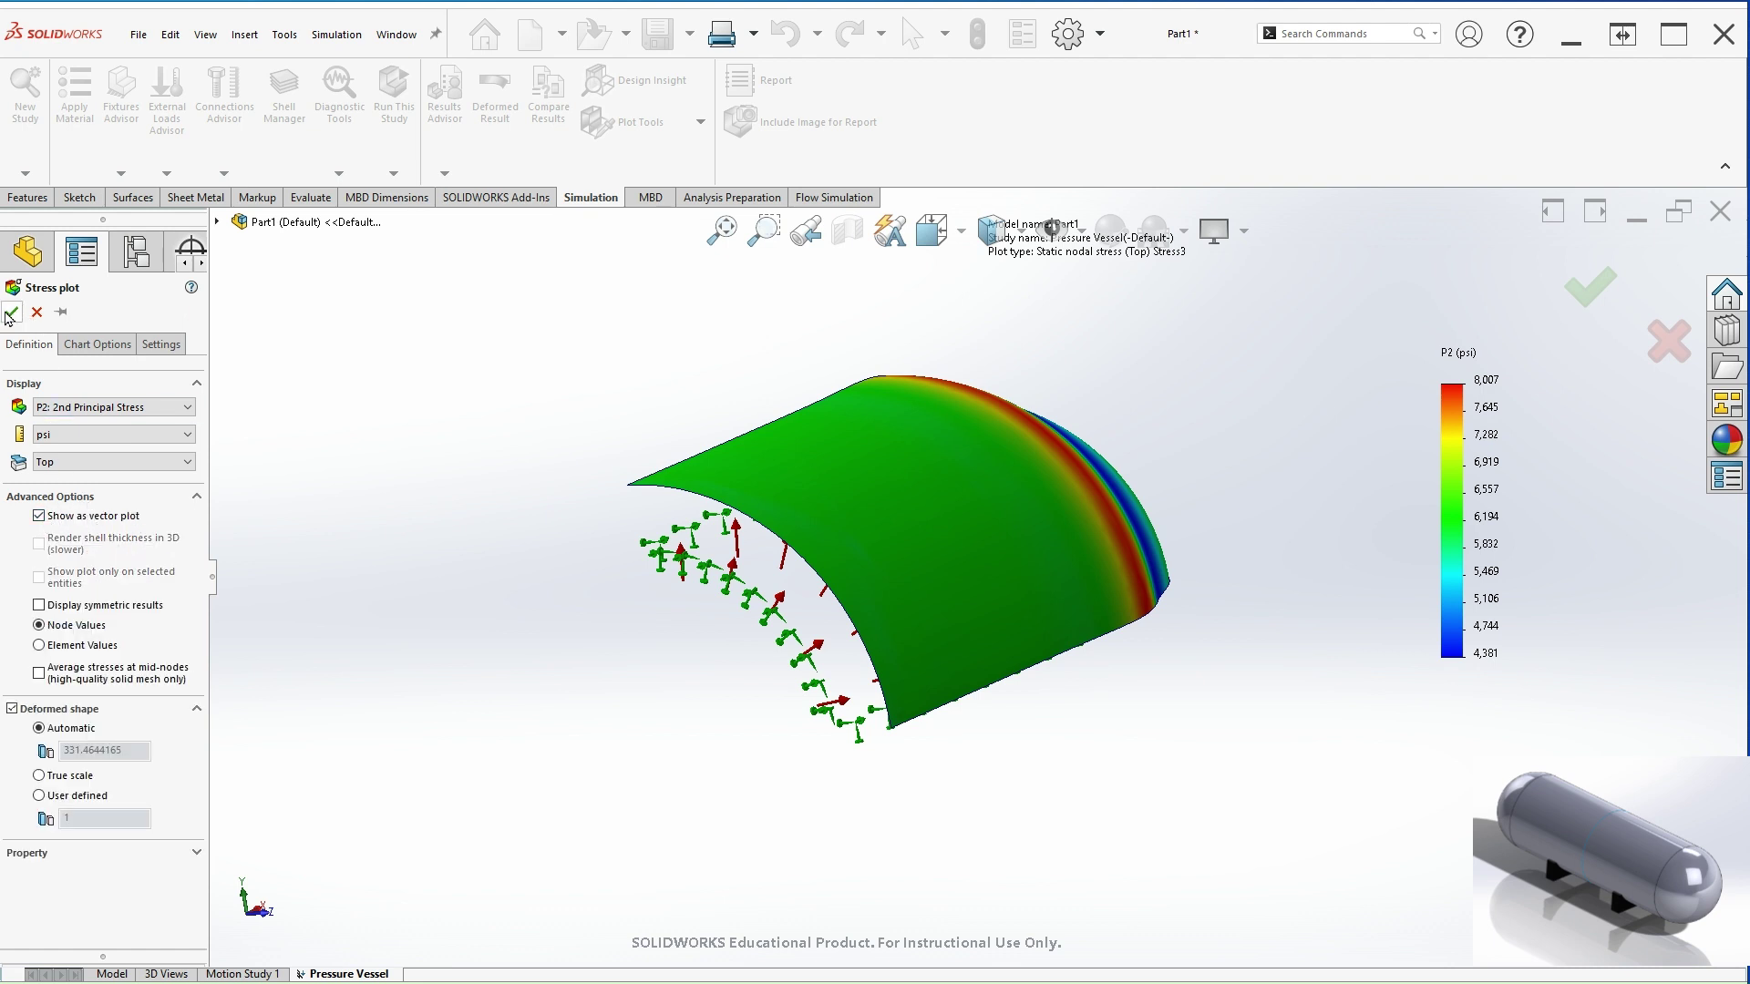
left_click(18, 321)
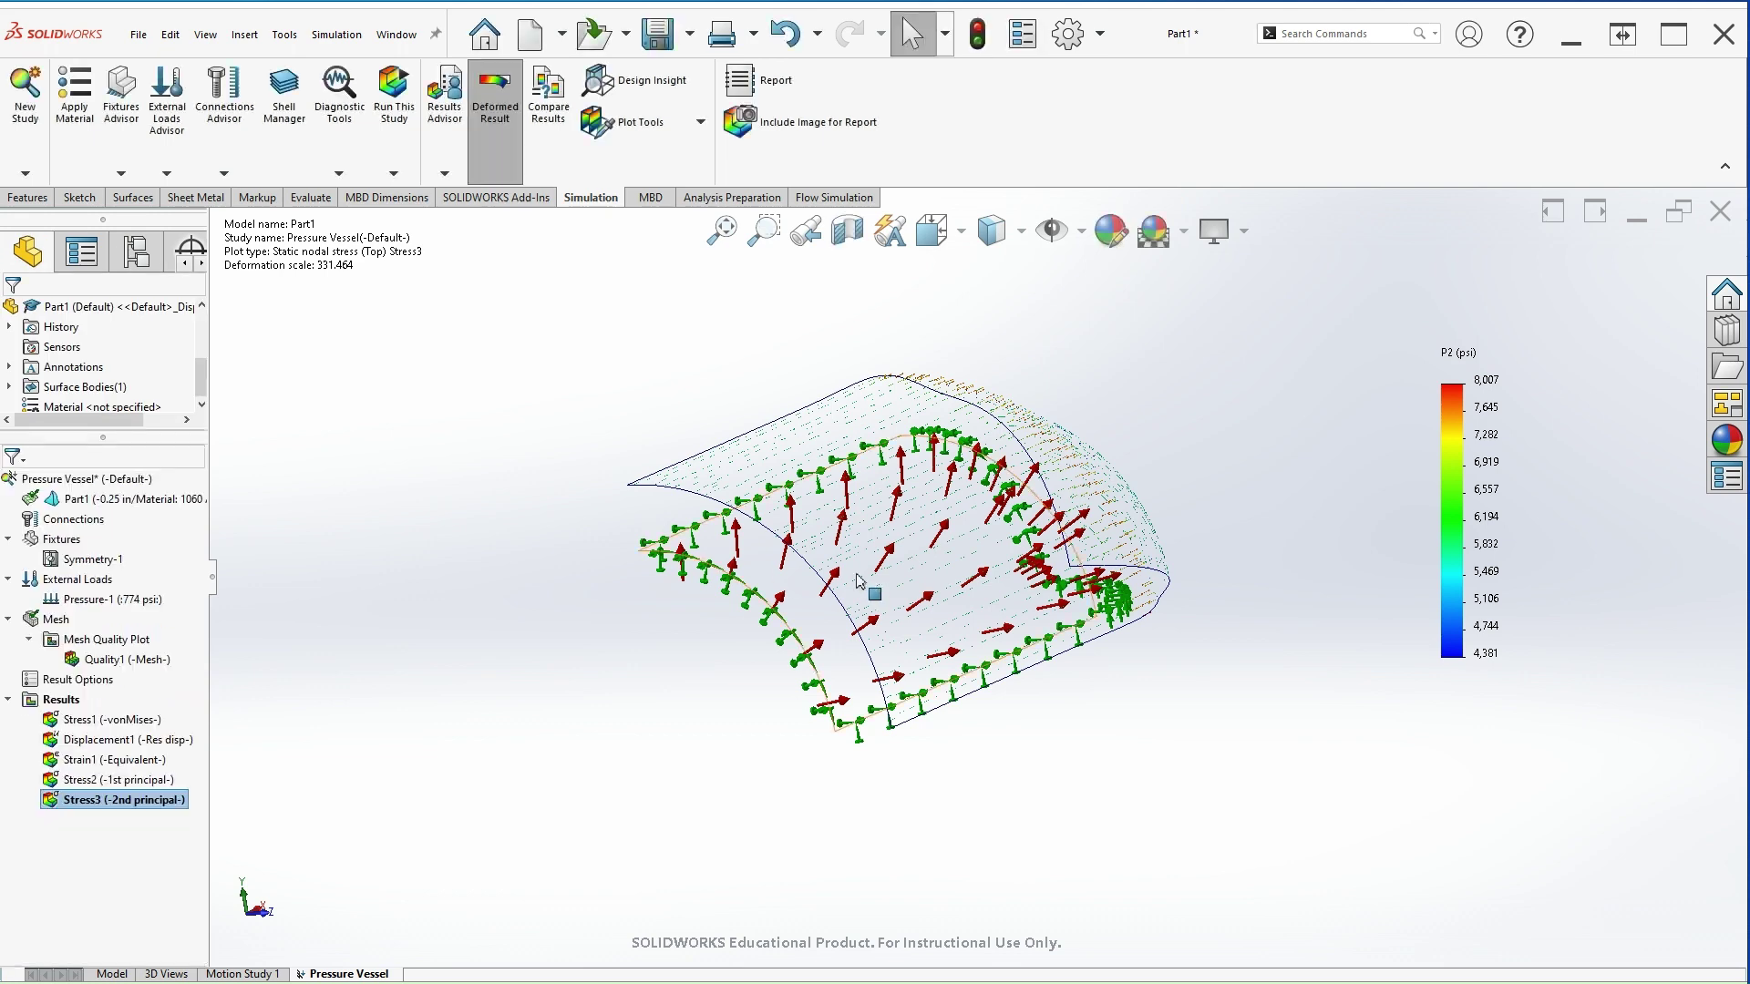
scroll(779, 551, "down", 8)
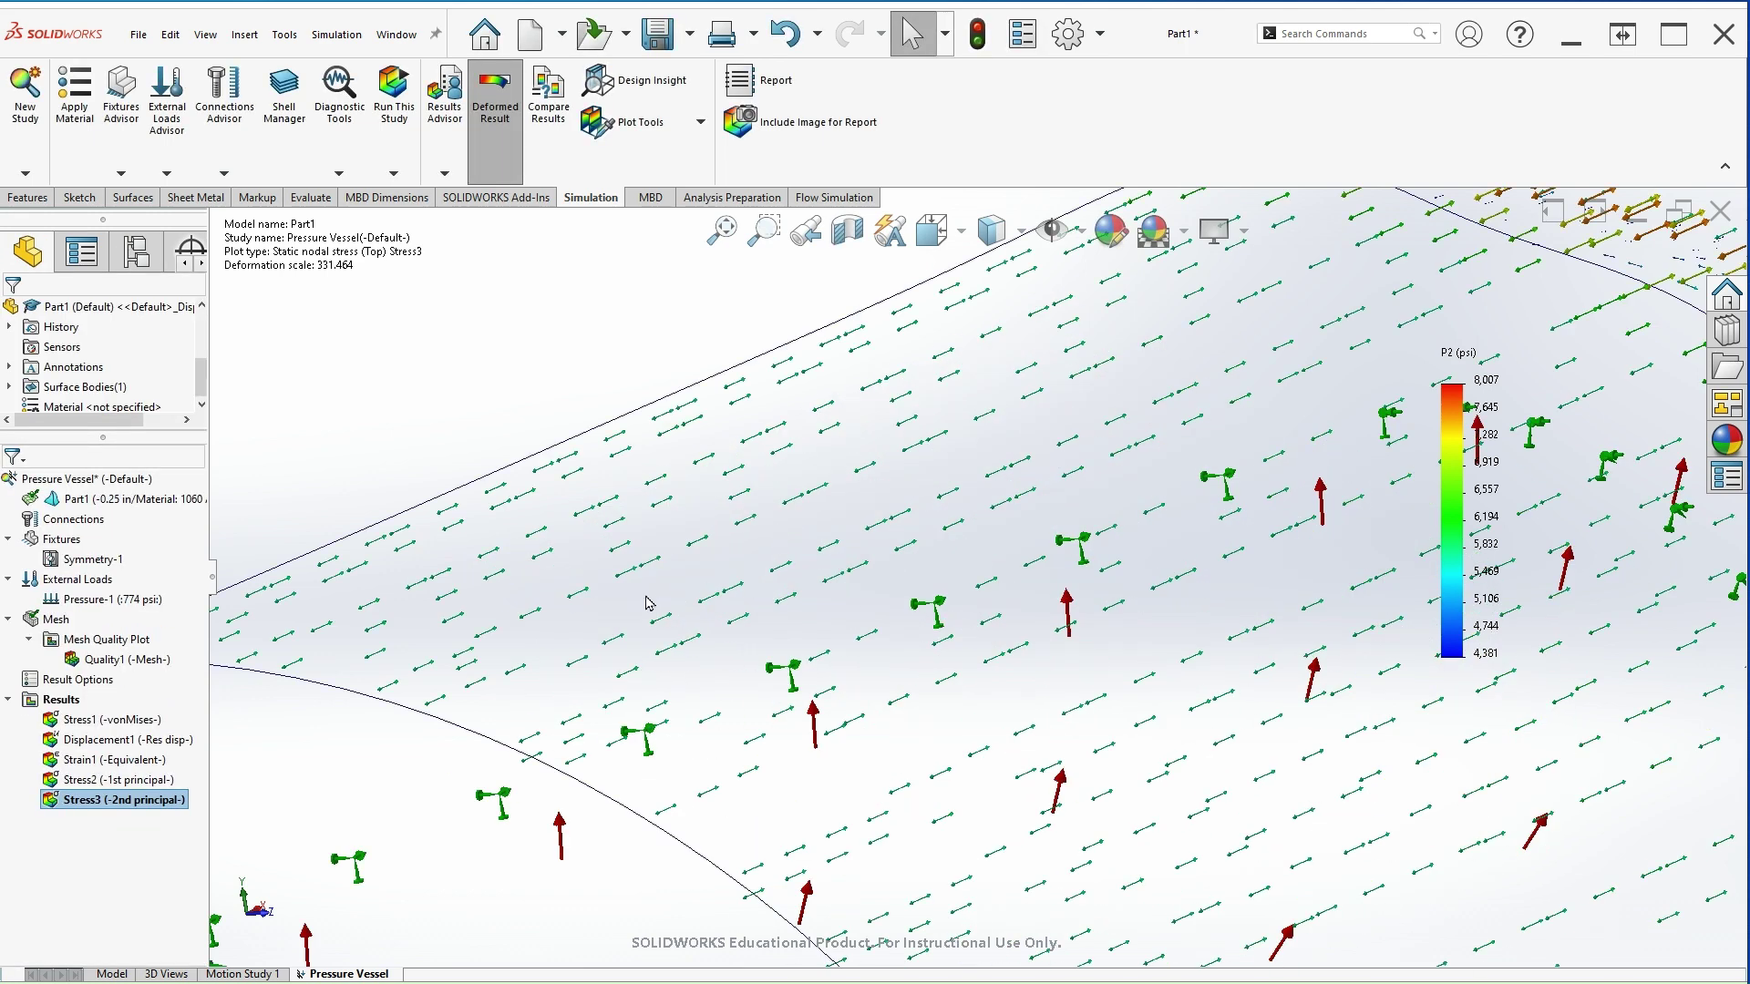
scroll(649, 603, "up", 2)
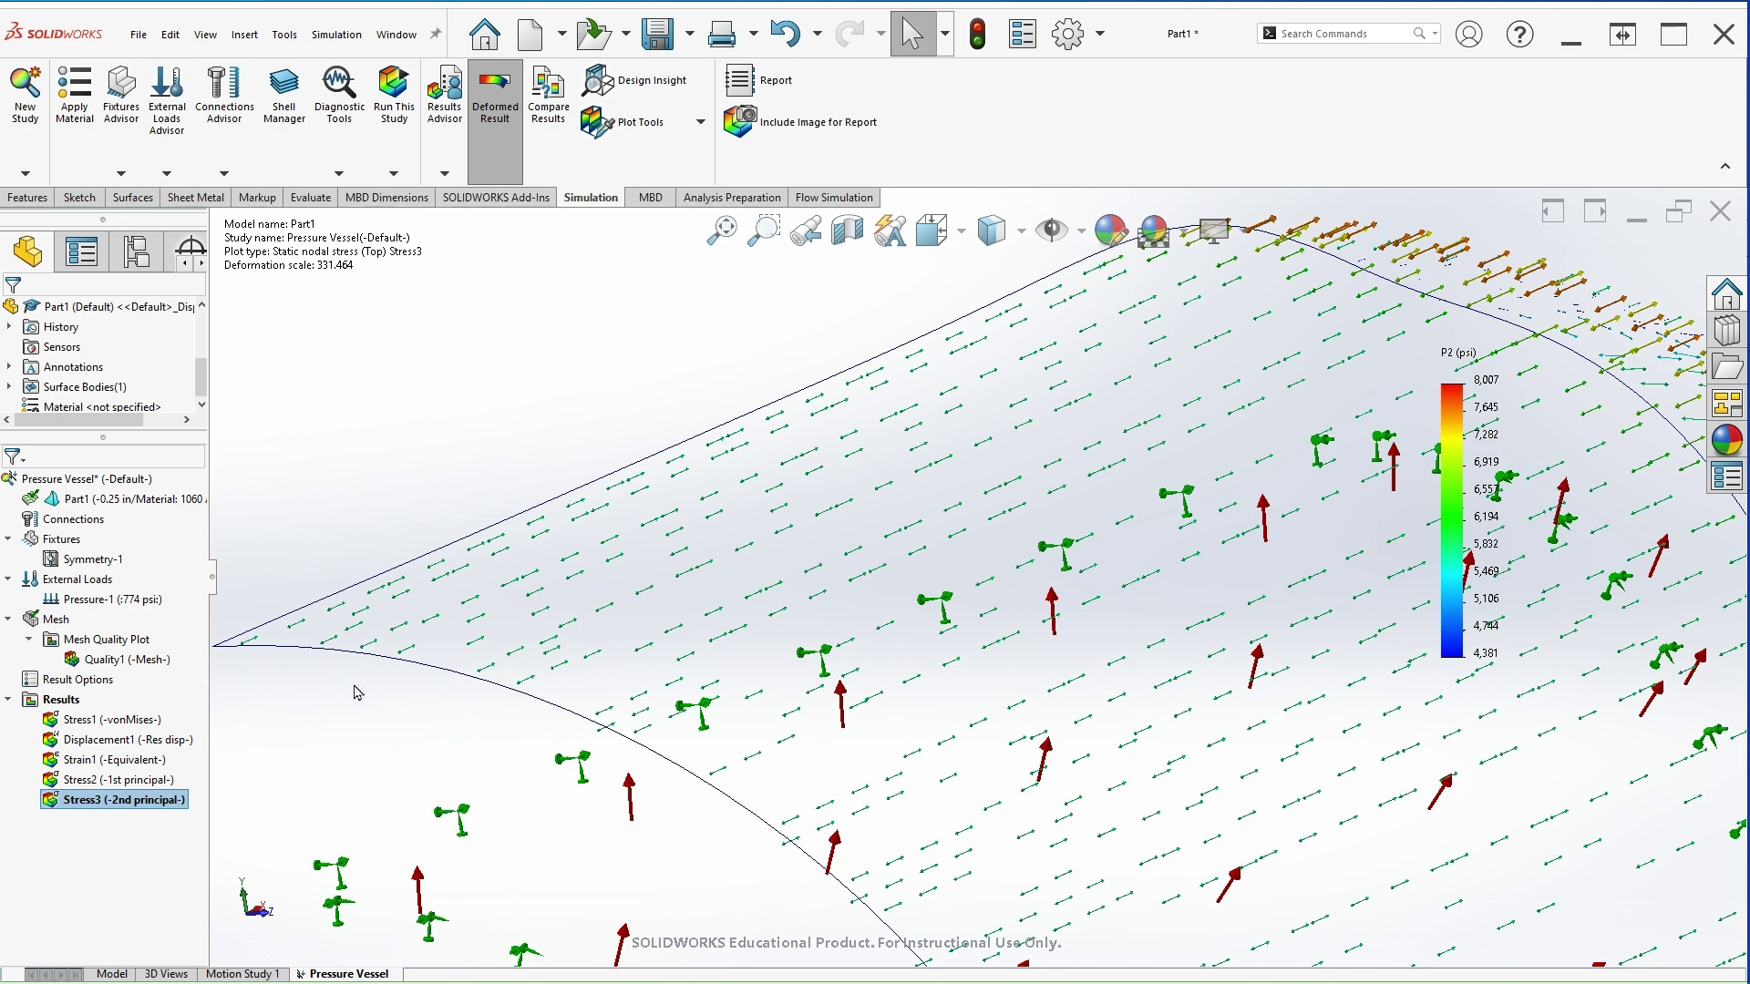
Set the Stress3 vector plot size to 500% and inspect the enlarged arrows.
right_click(129, 808)
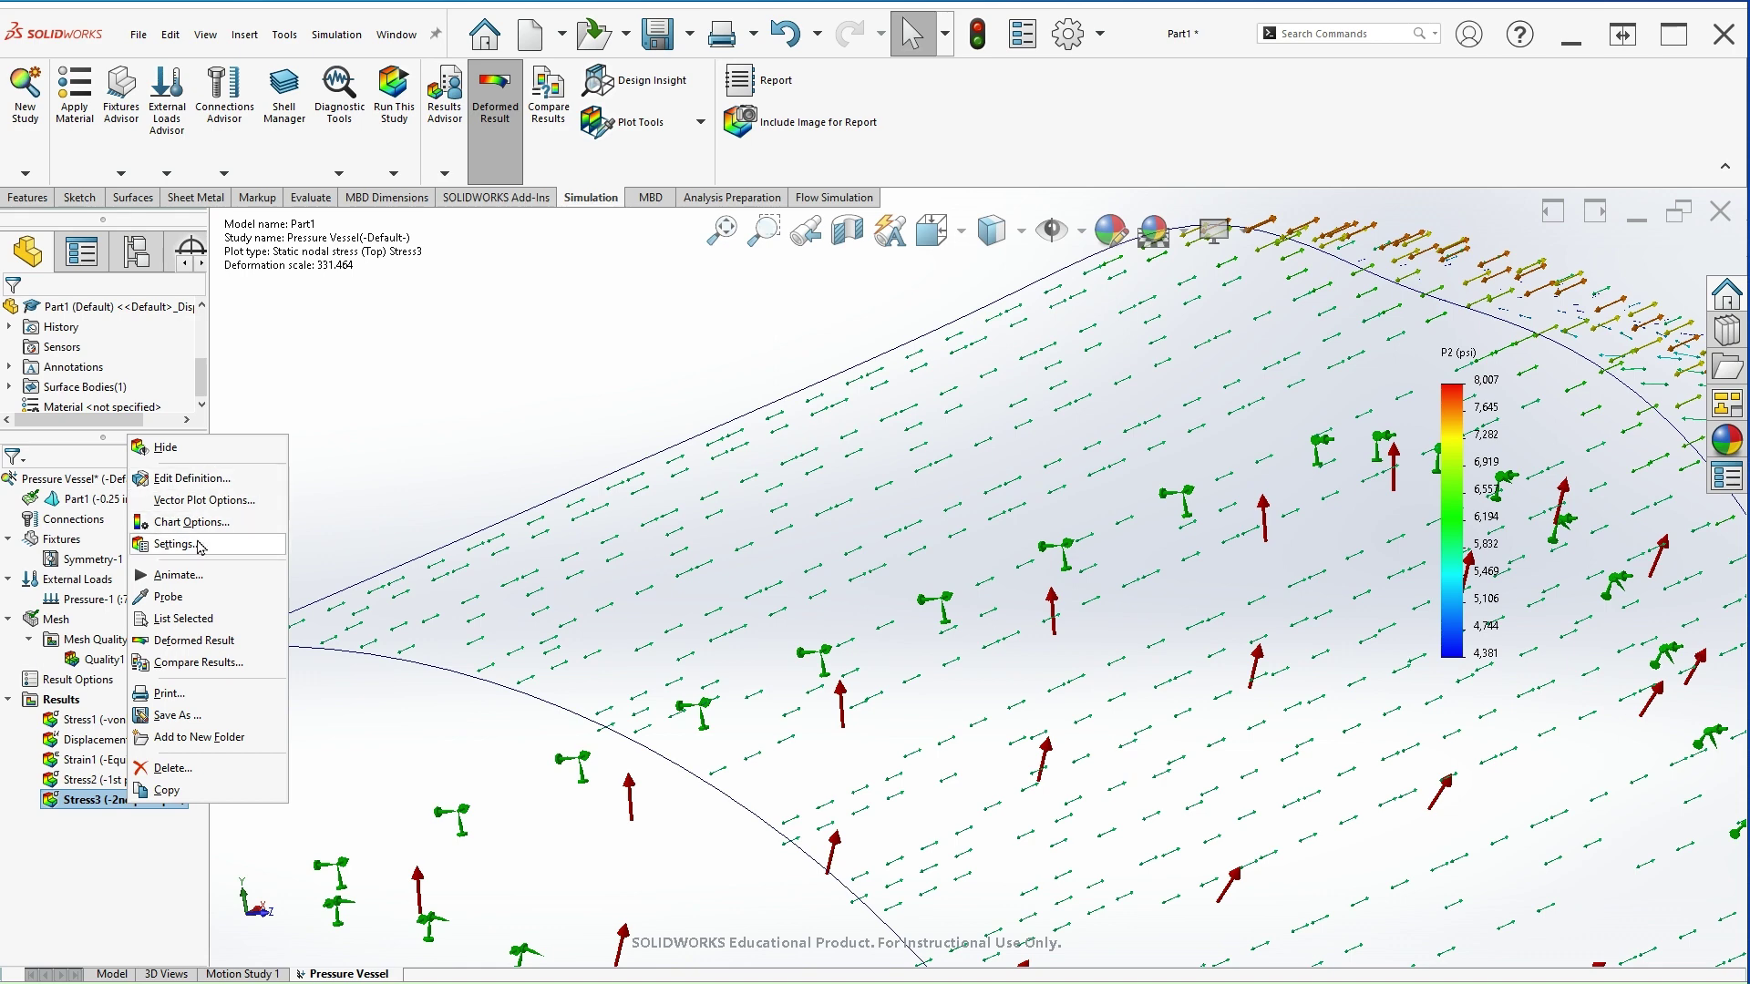
left_click(202, 501)
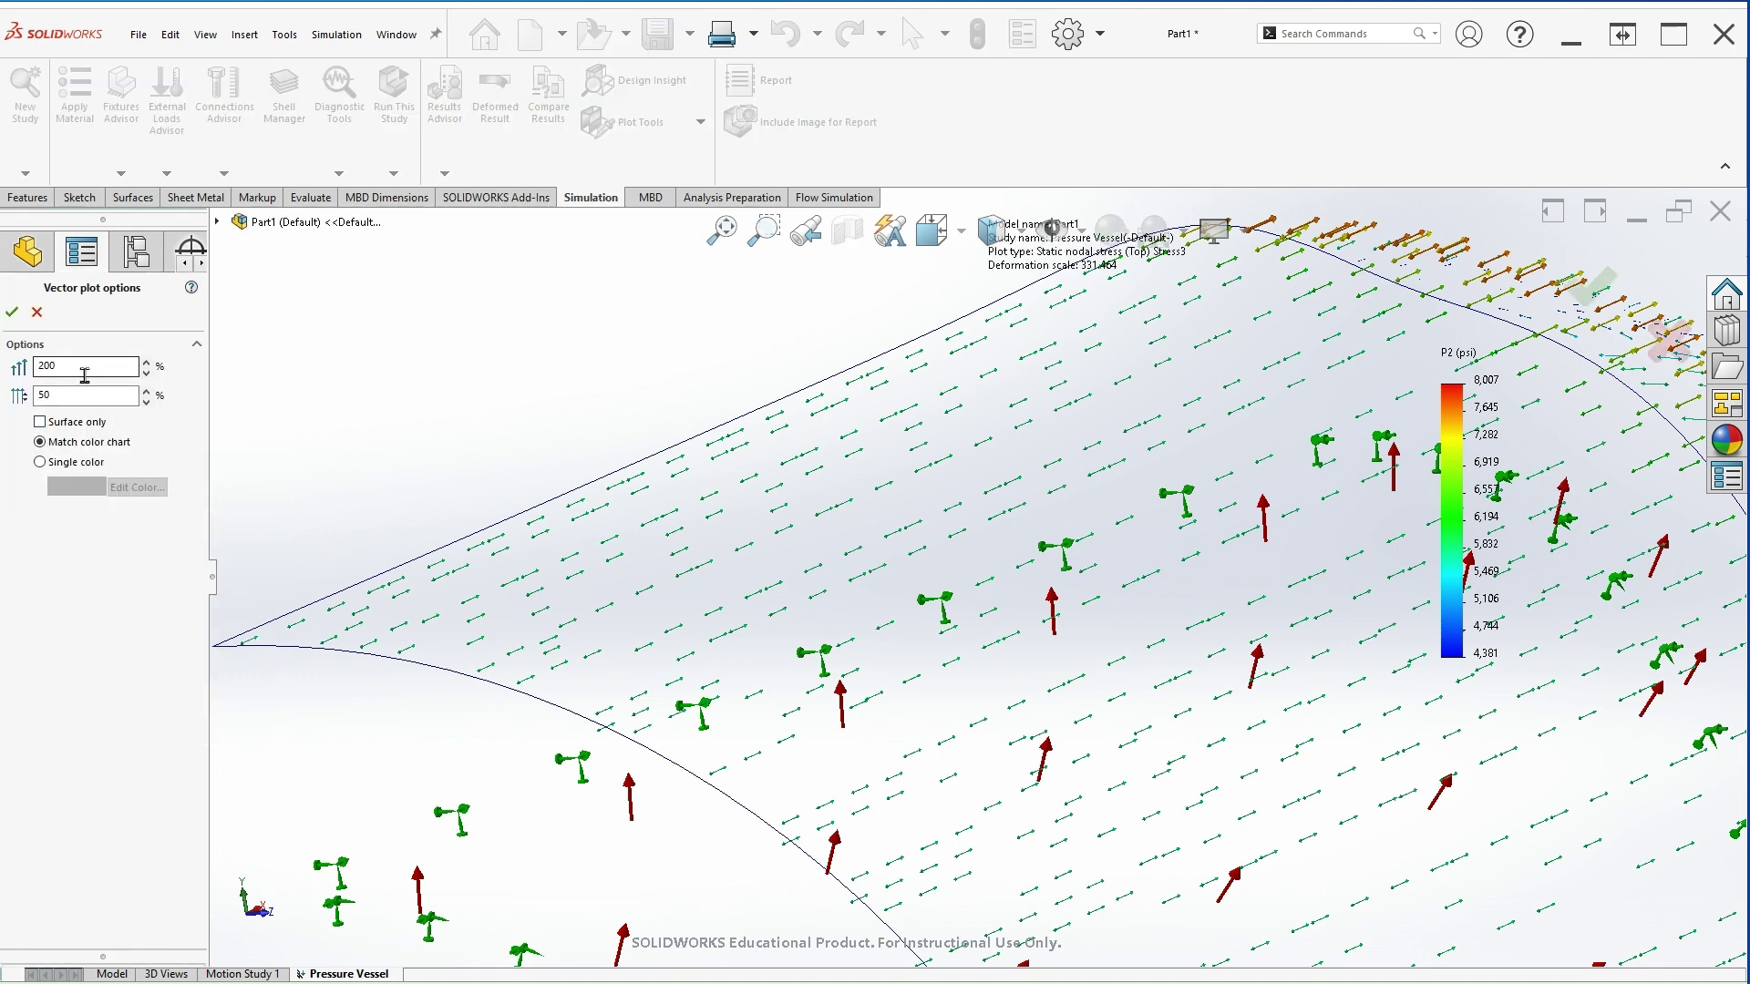
double_click(85, 375)
type("50")
left_click(12, 312)
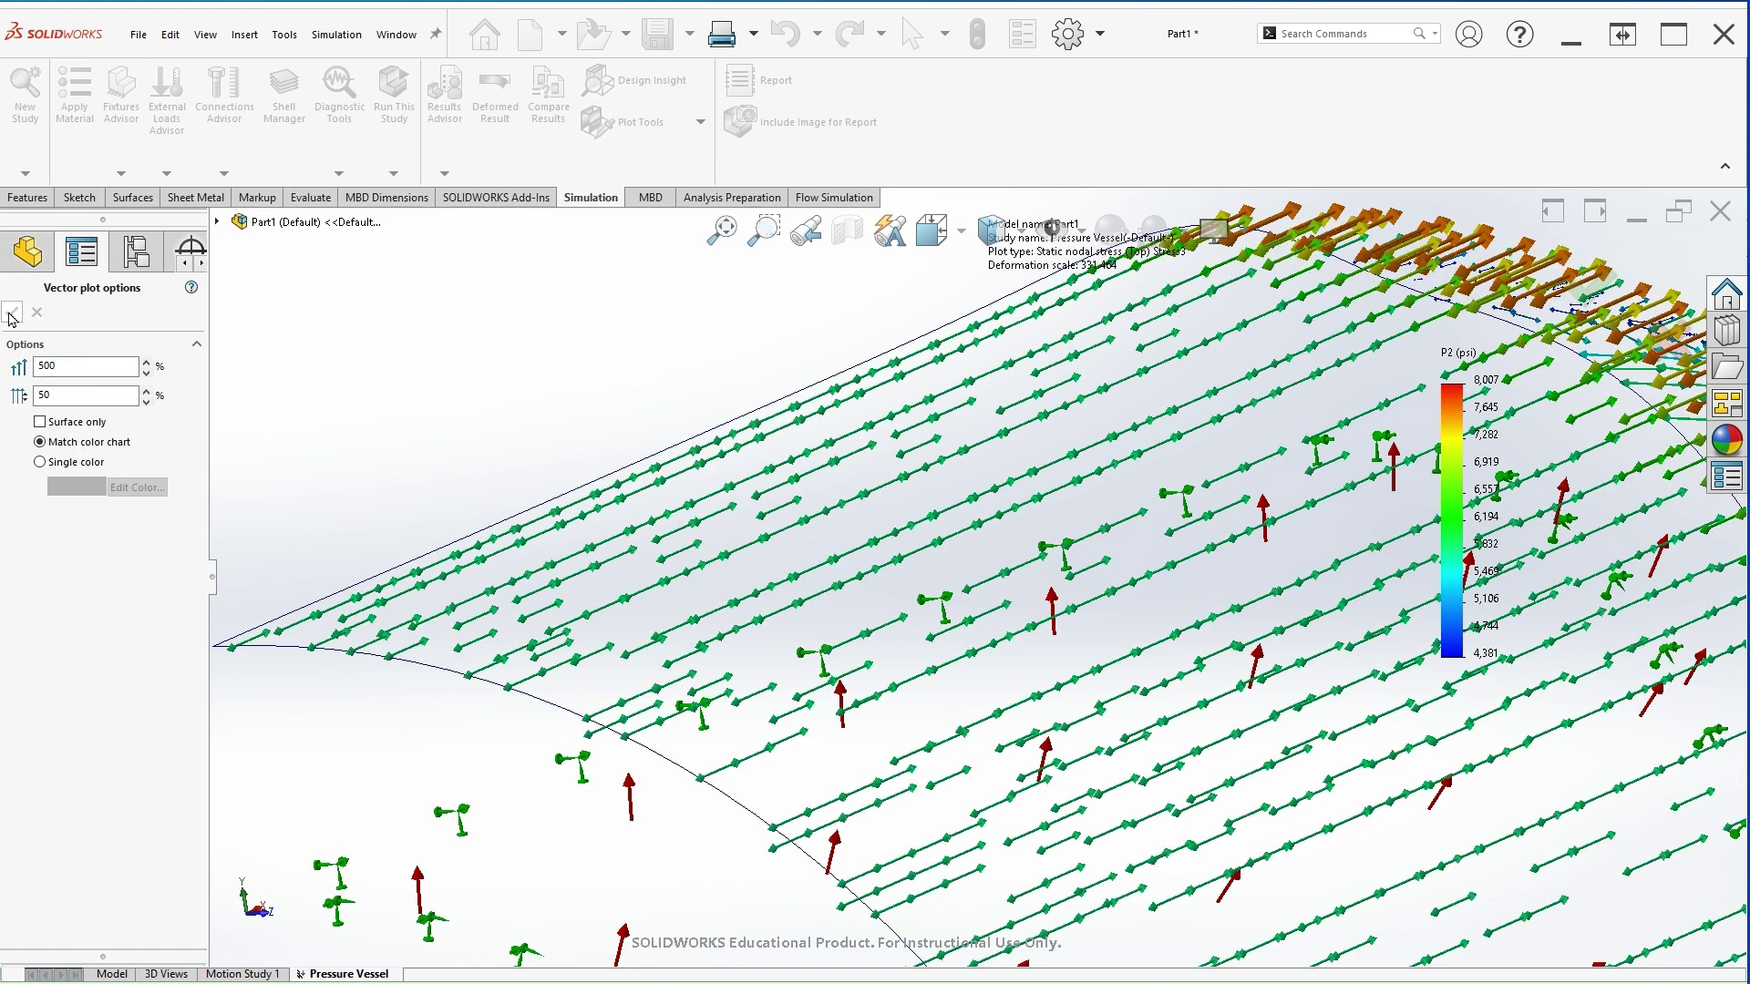
scroll(857, 674, "down", 5)
scroll(857, 674, "up", 5)
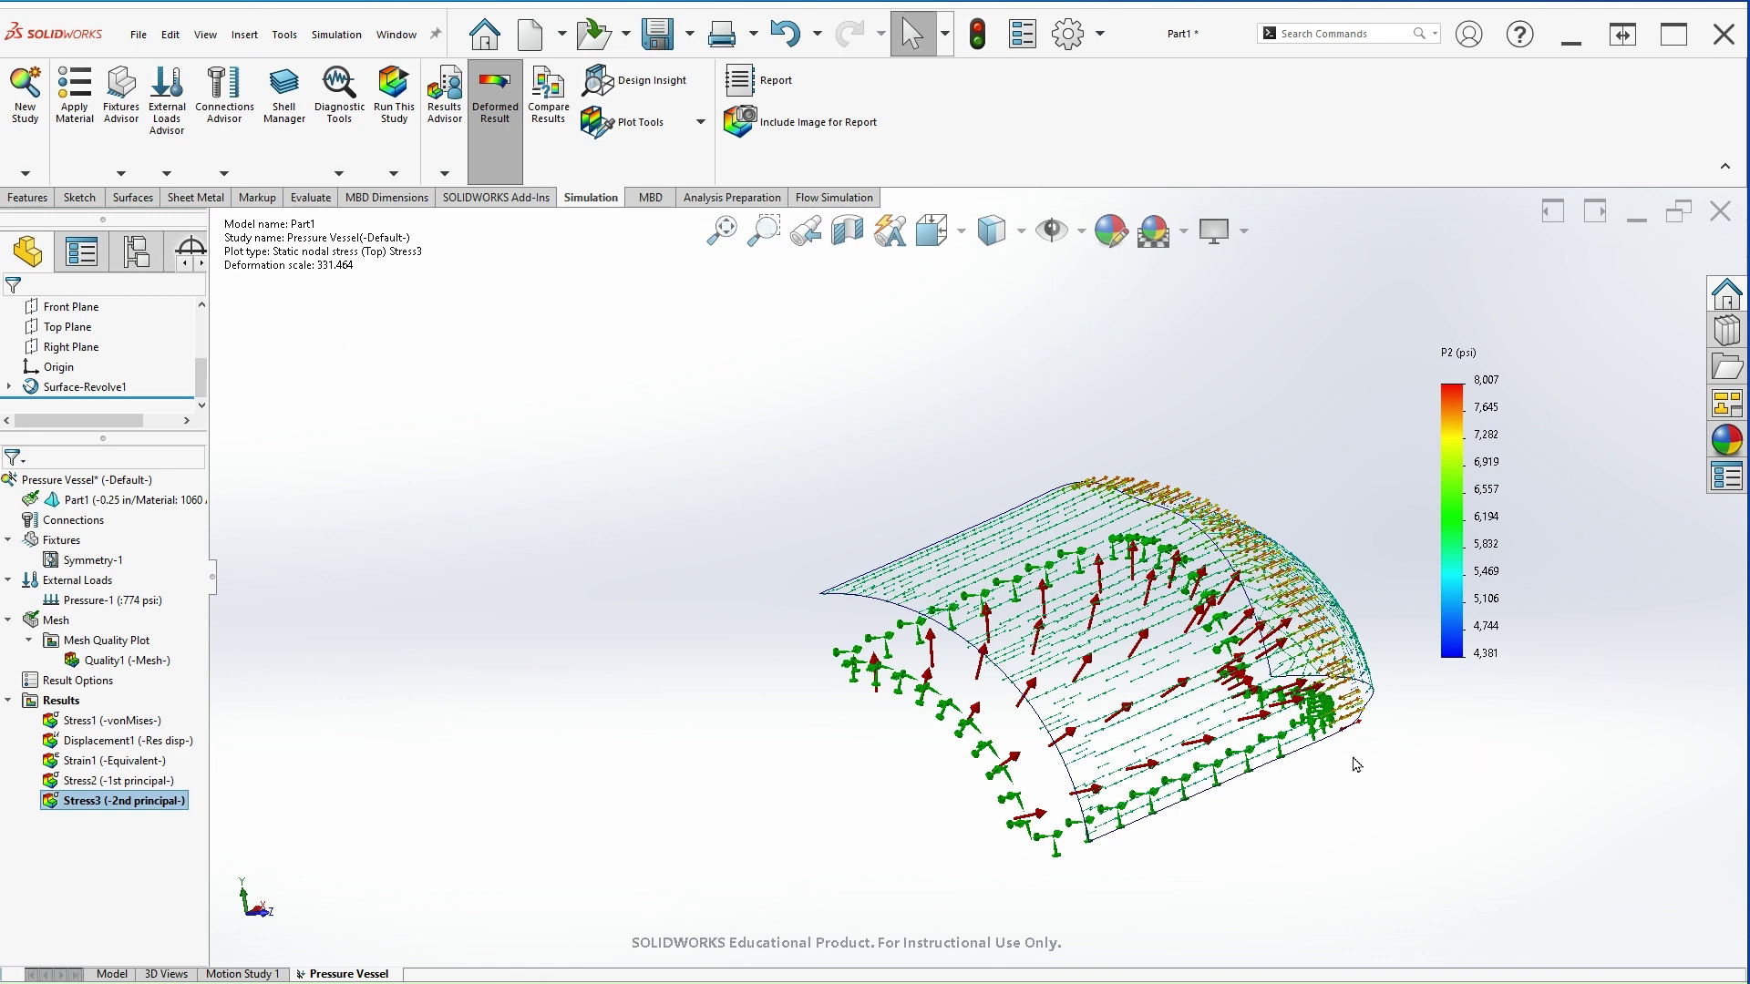
scroll(1450, 803, "down", 1)
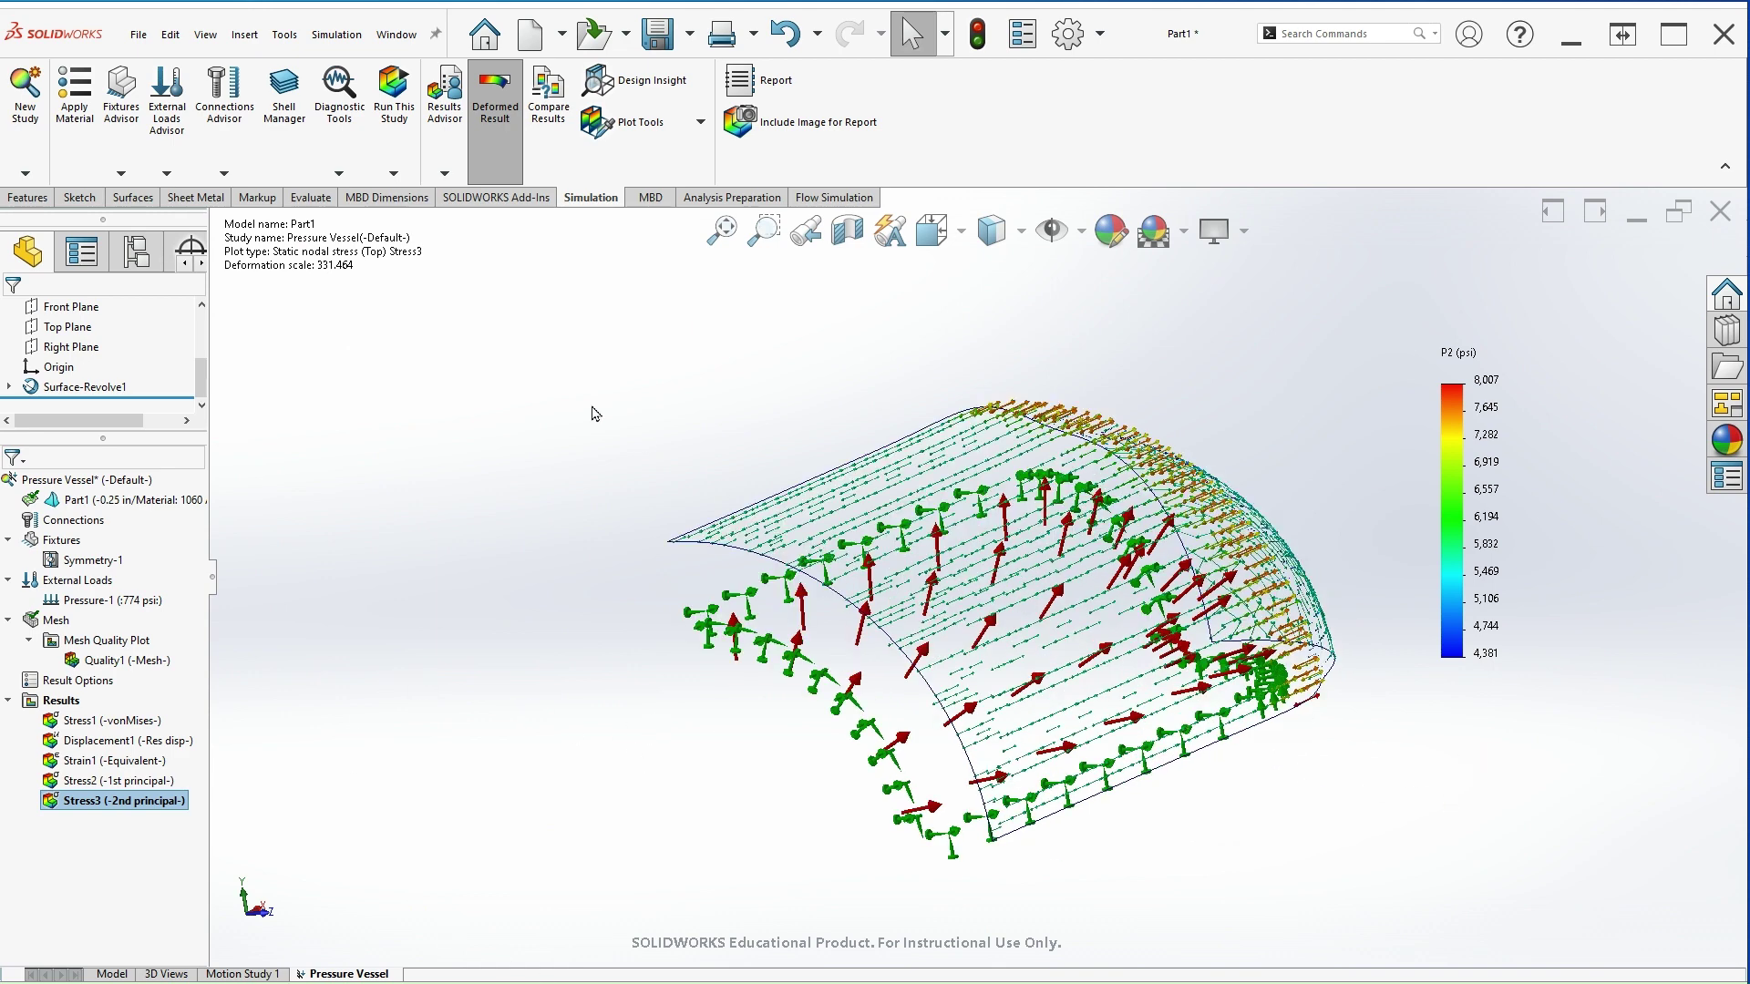
Show the Stress1 von Mises plot and animate its deformation at speed 40, then stop it.
double_click(164, 721)
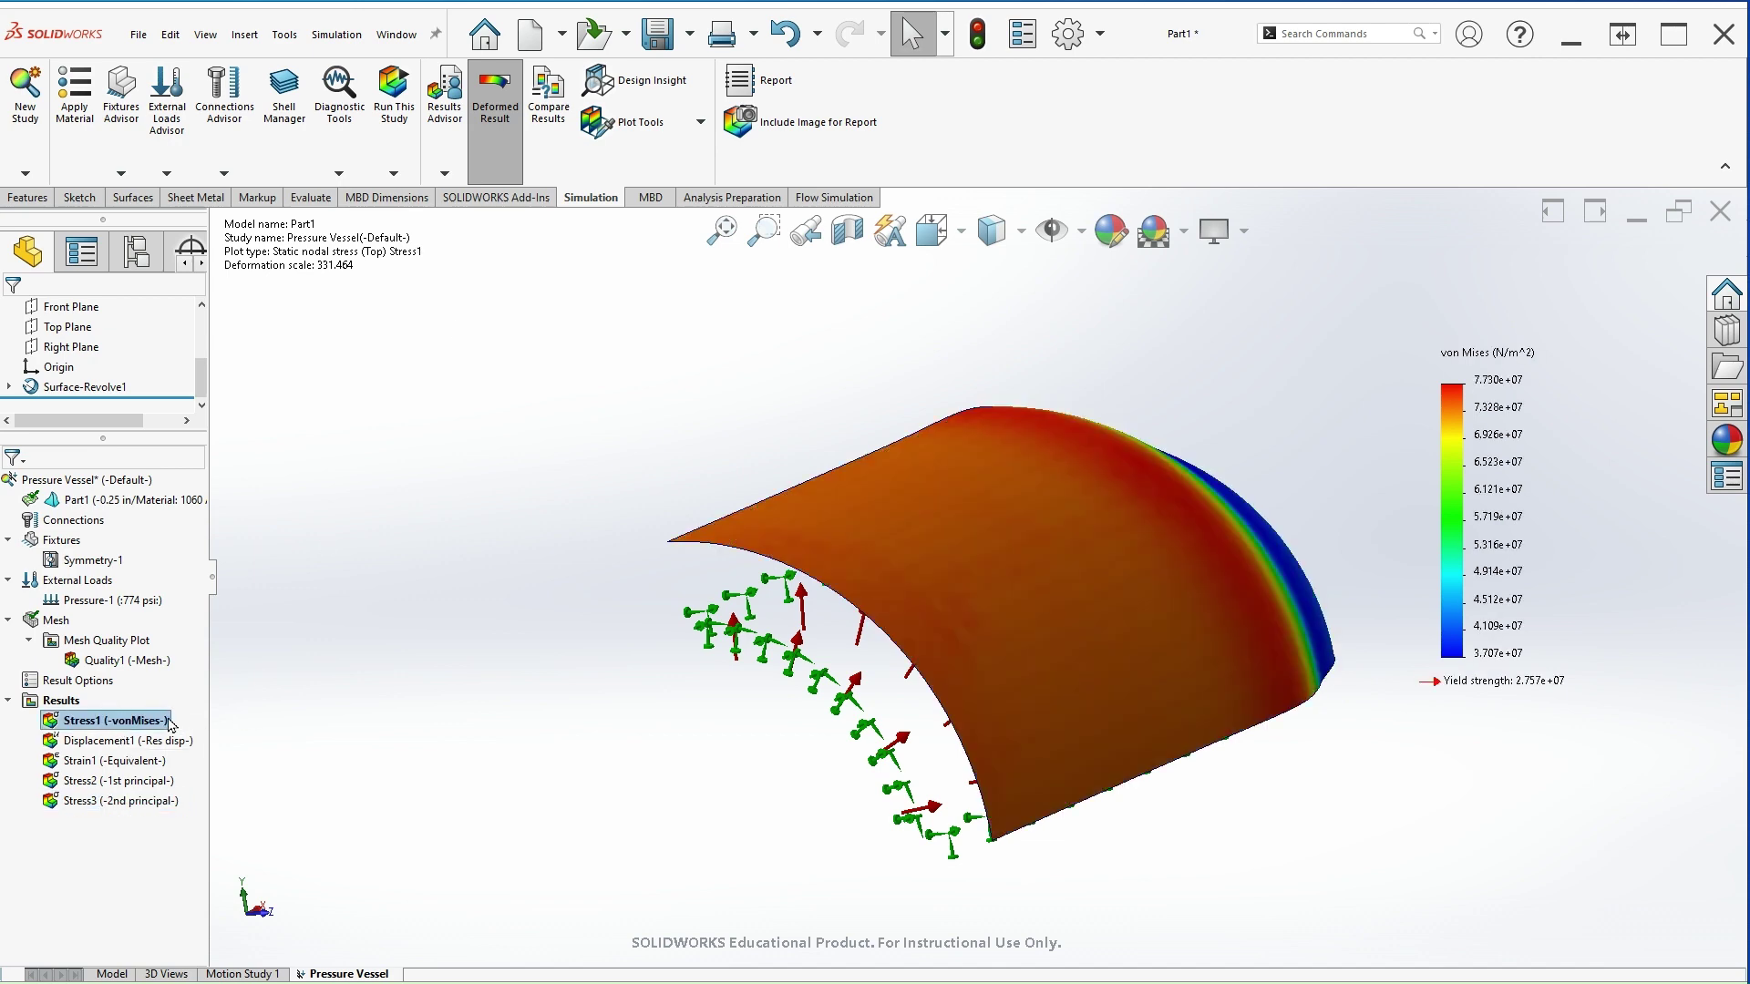
left_click(642, 135)
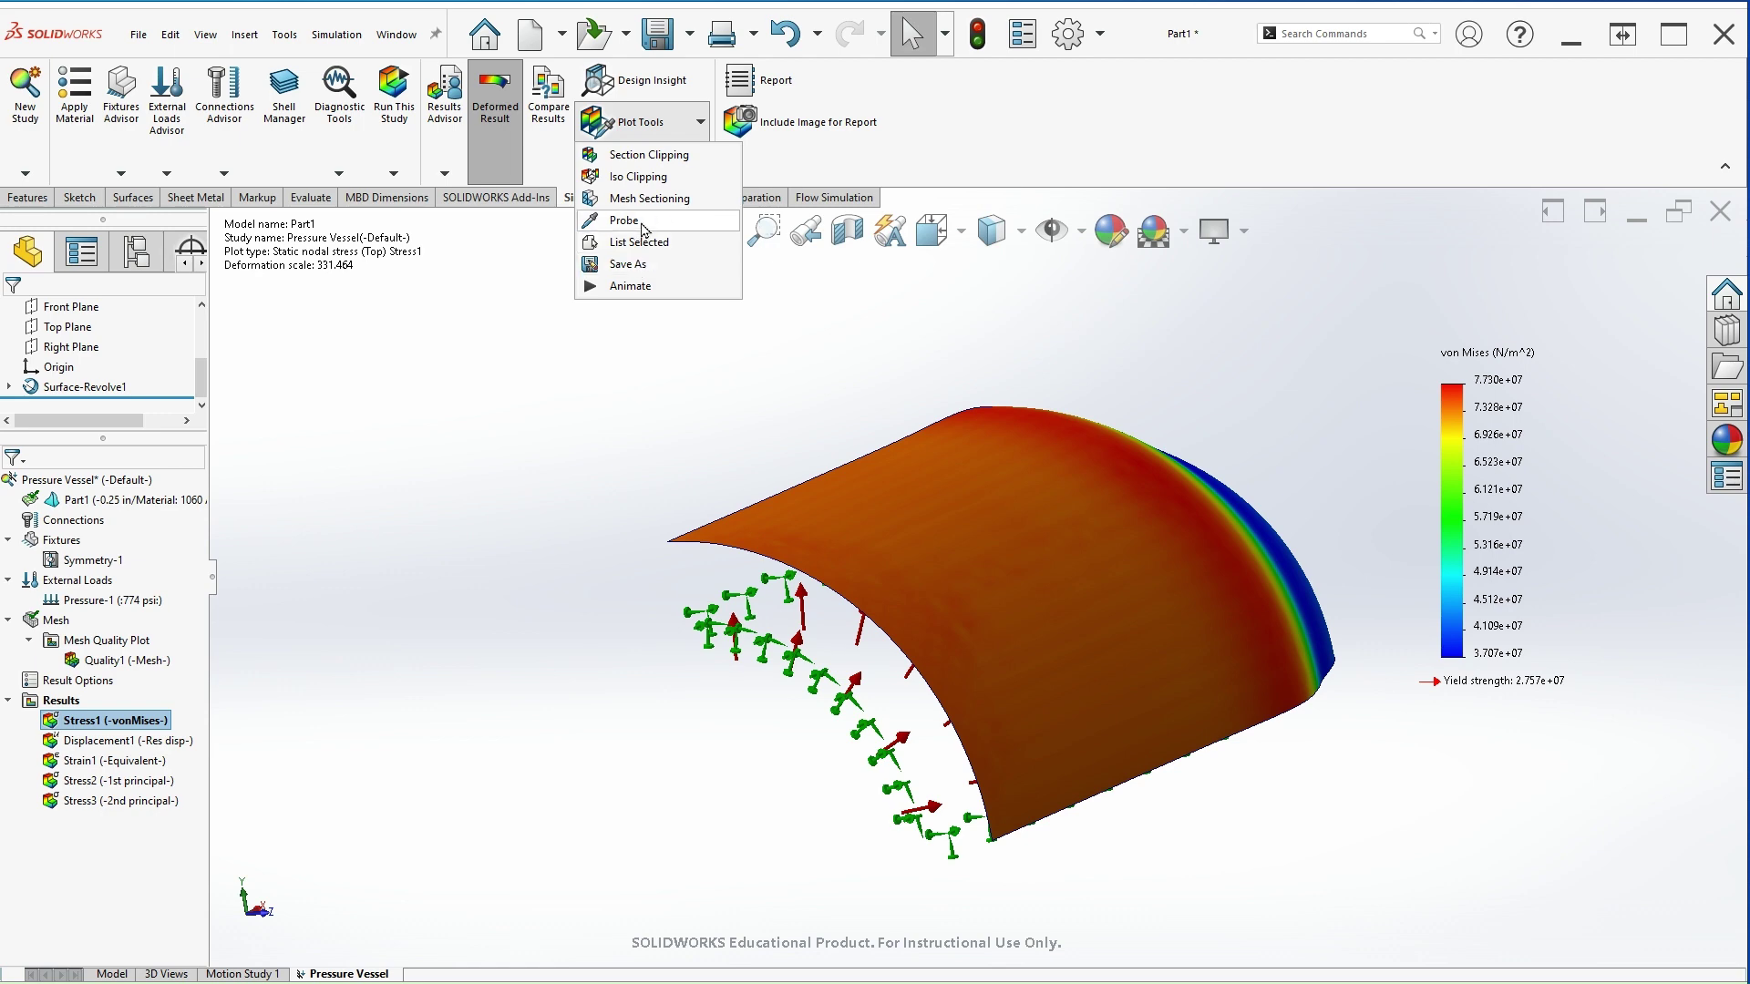
left_click(616, 285)
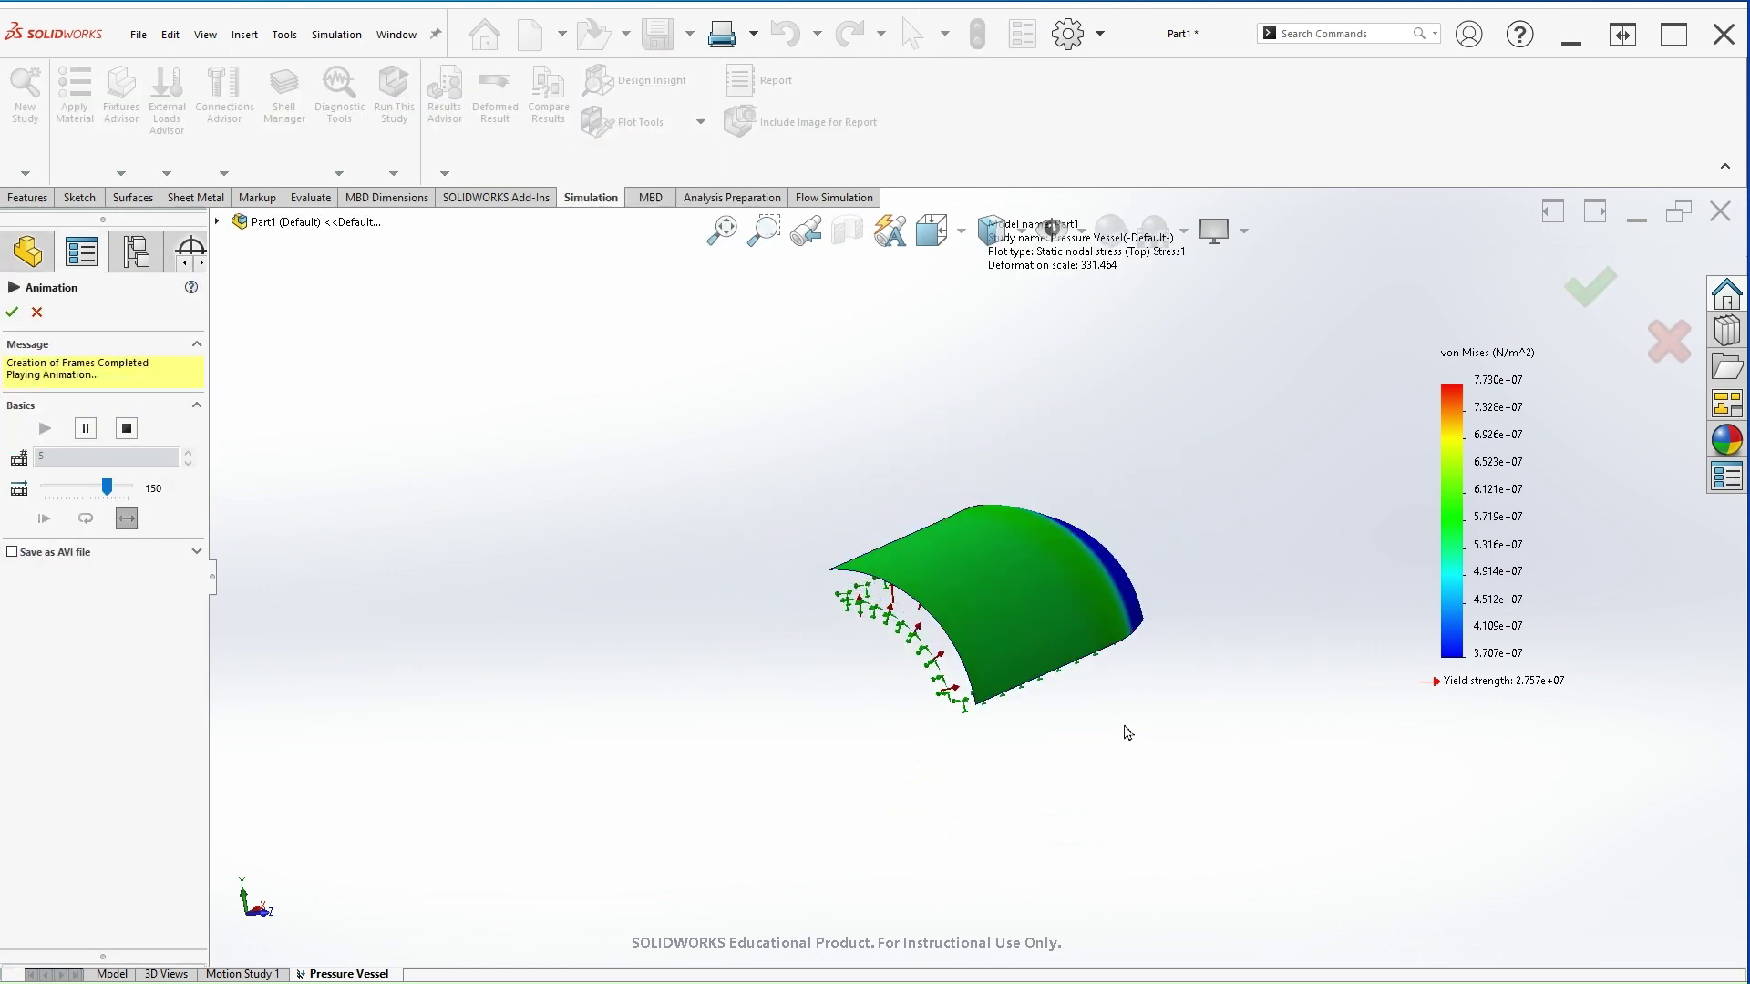
middle_click_drag(1125, 730, 1242, 687)
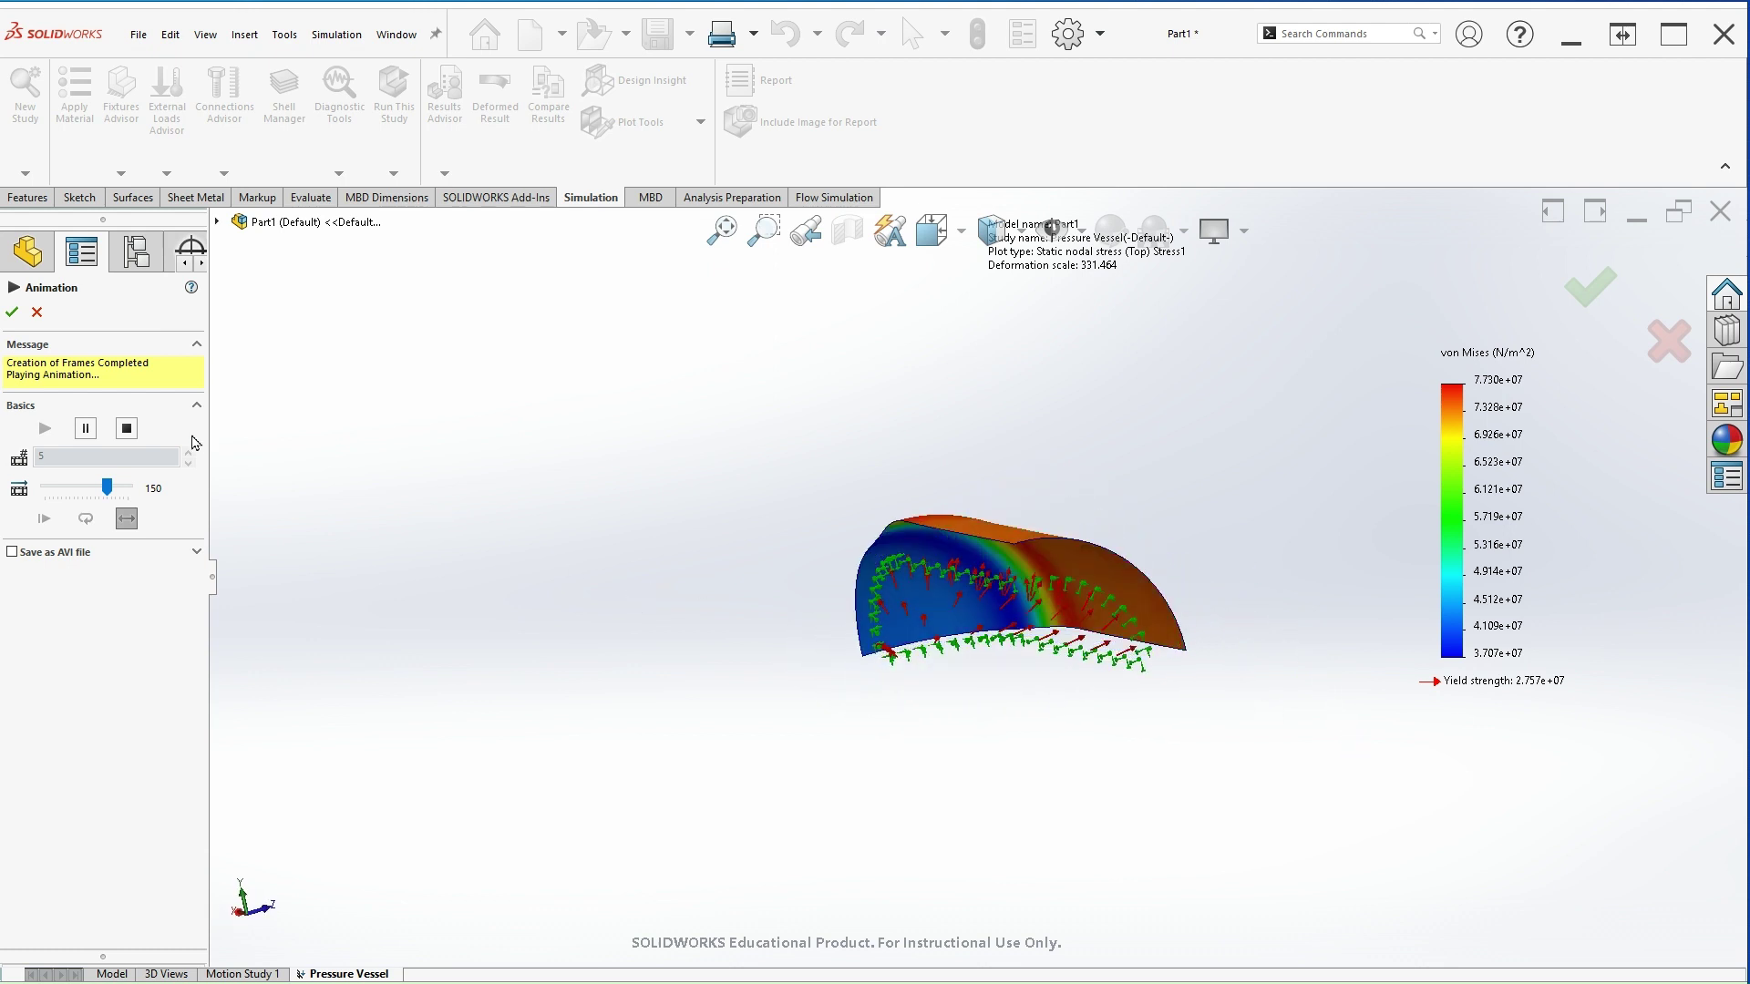
left_click_drag(106, 490, 62, 500)
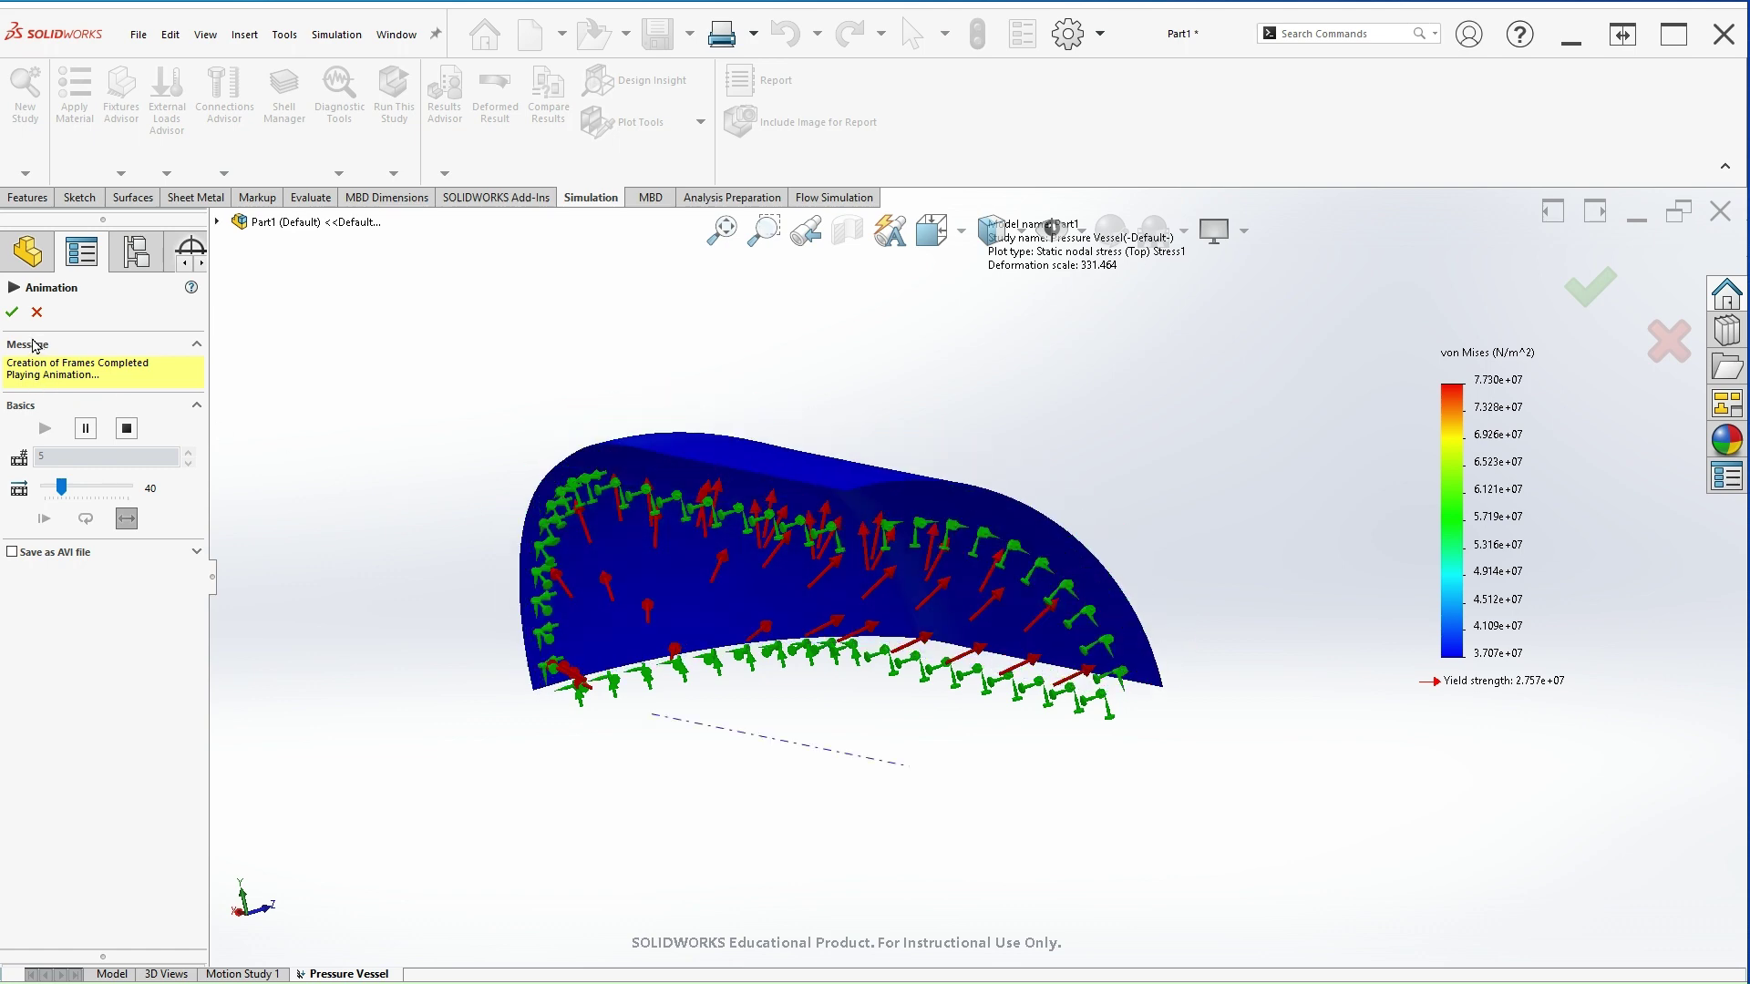
left_click(12, 312)
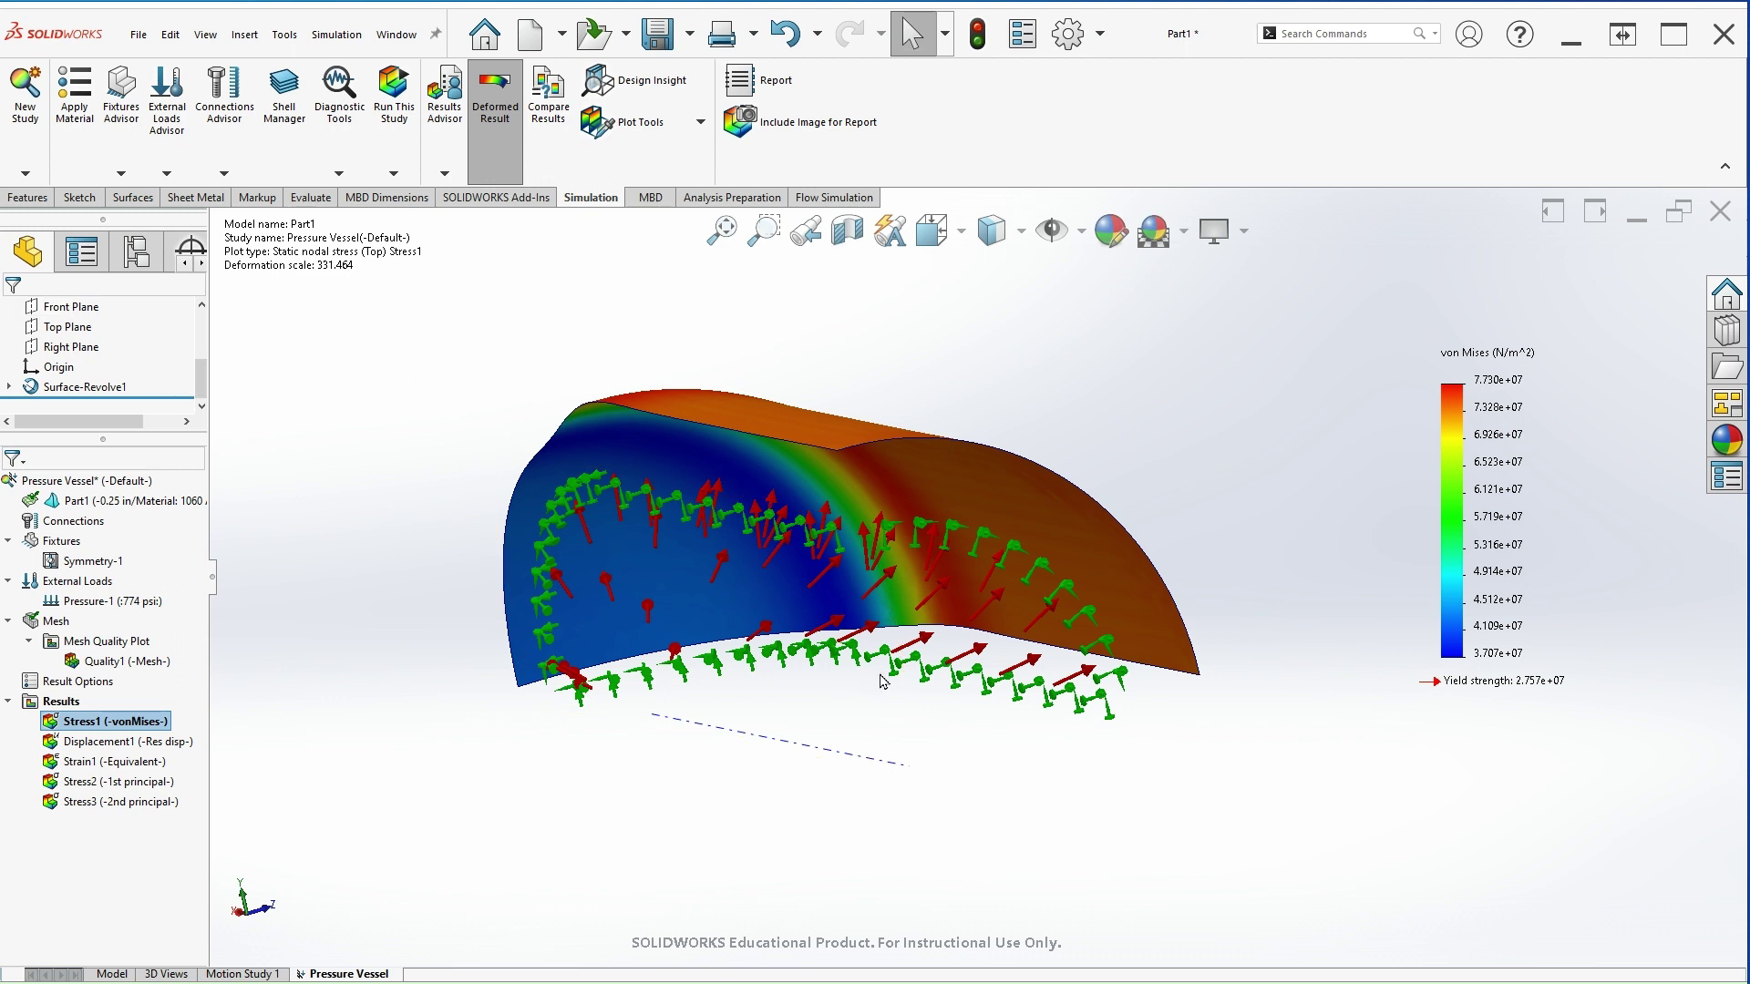
scroll(905, 683, "up", 3)
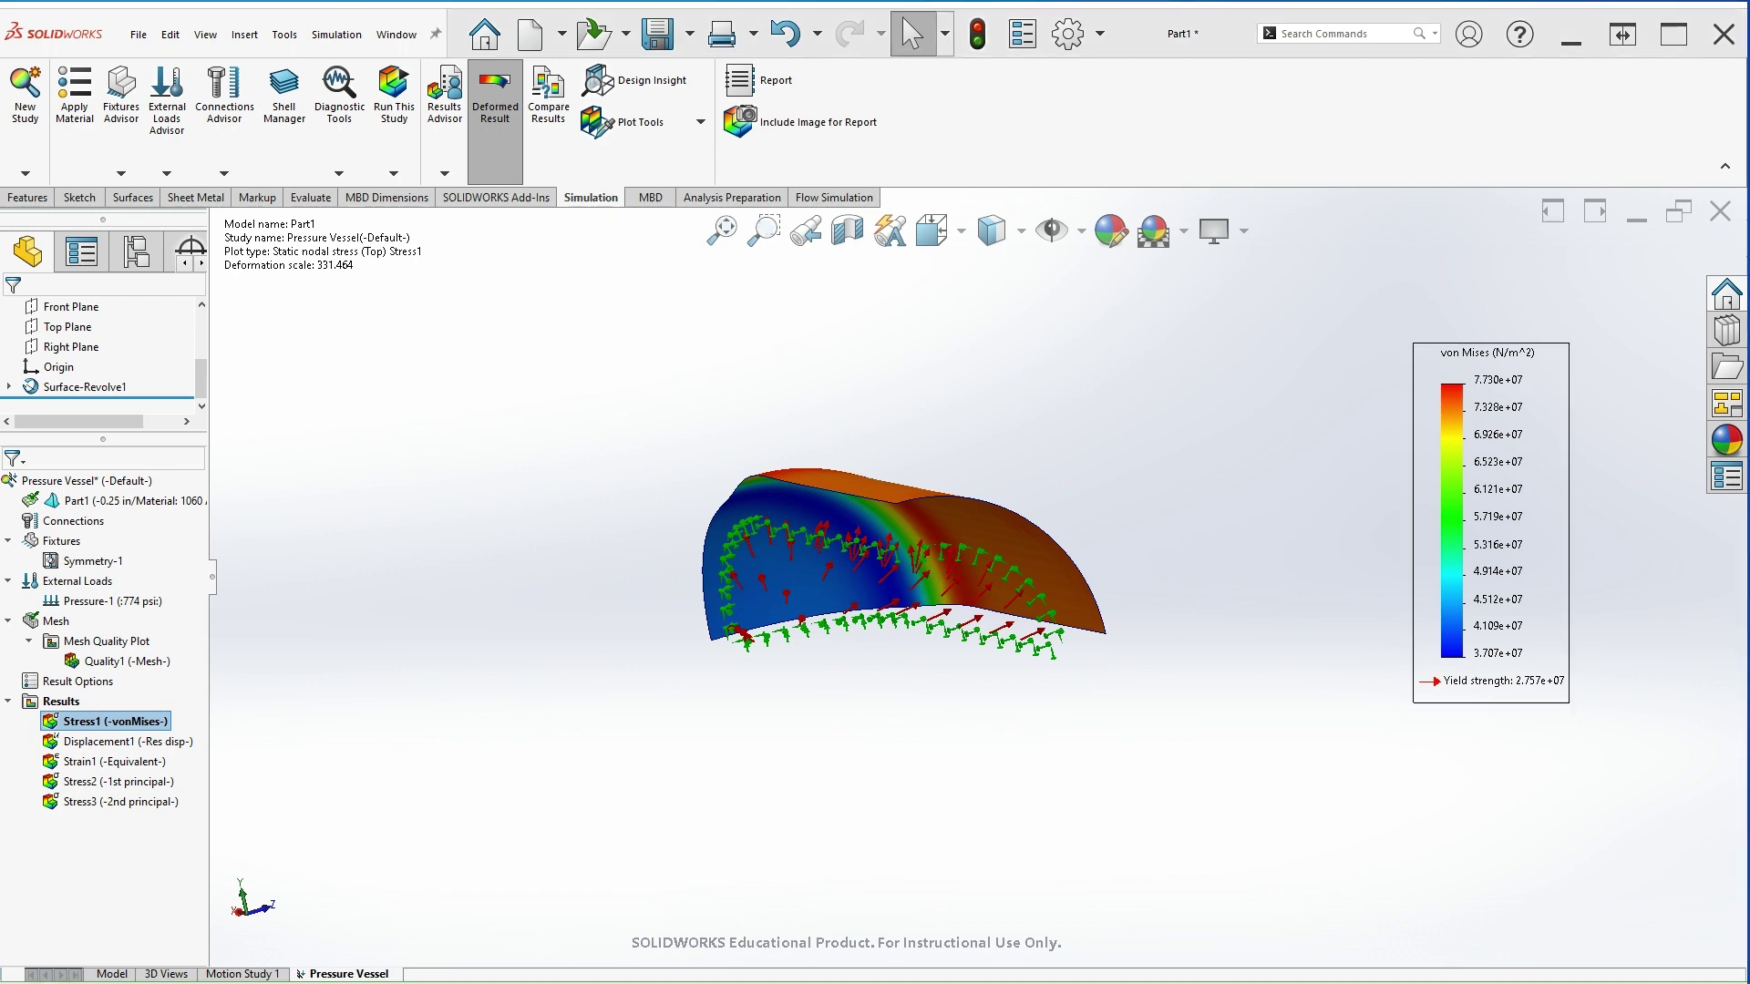
Switch to Hand Calculation.PNG in Photos, showing 12,000 psi tangential and 5,800 psi longitudinal stress.
key("alt+Tab")
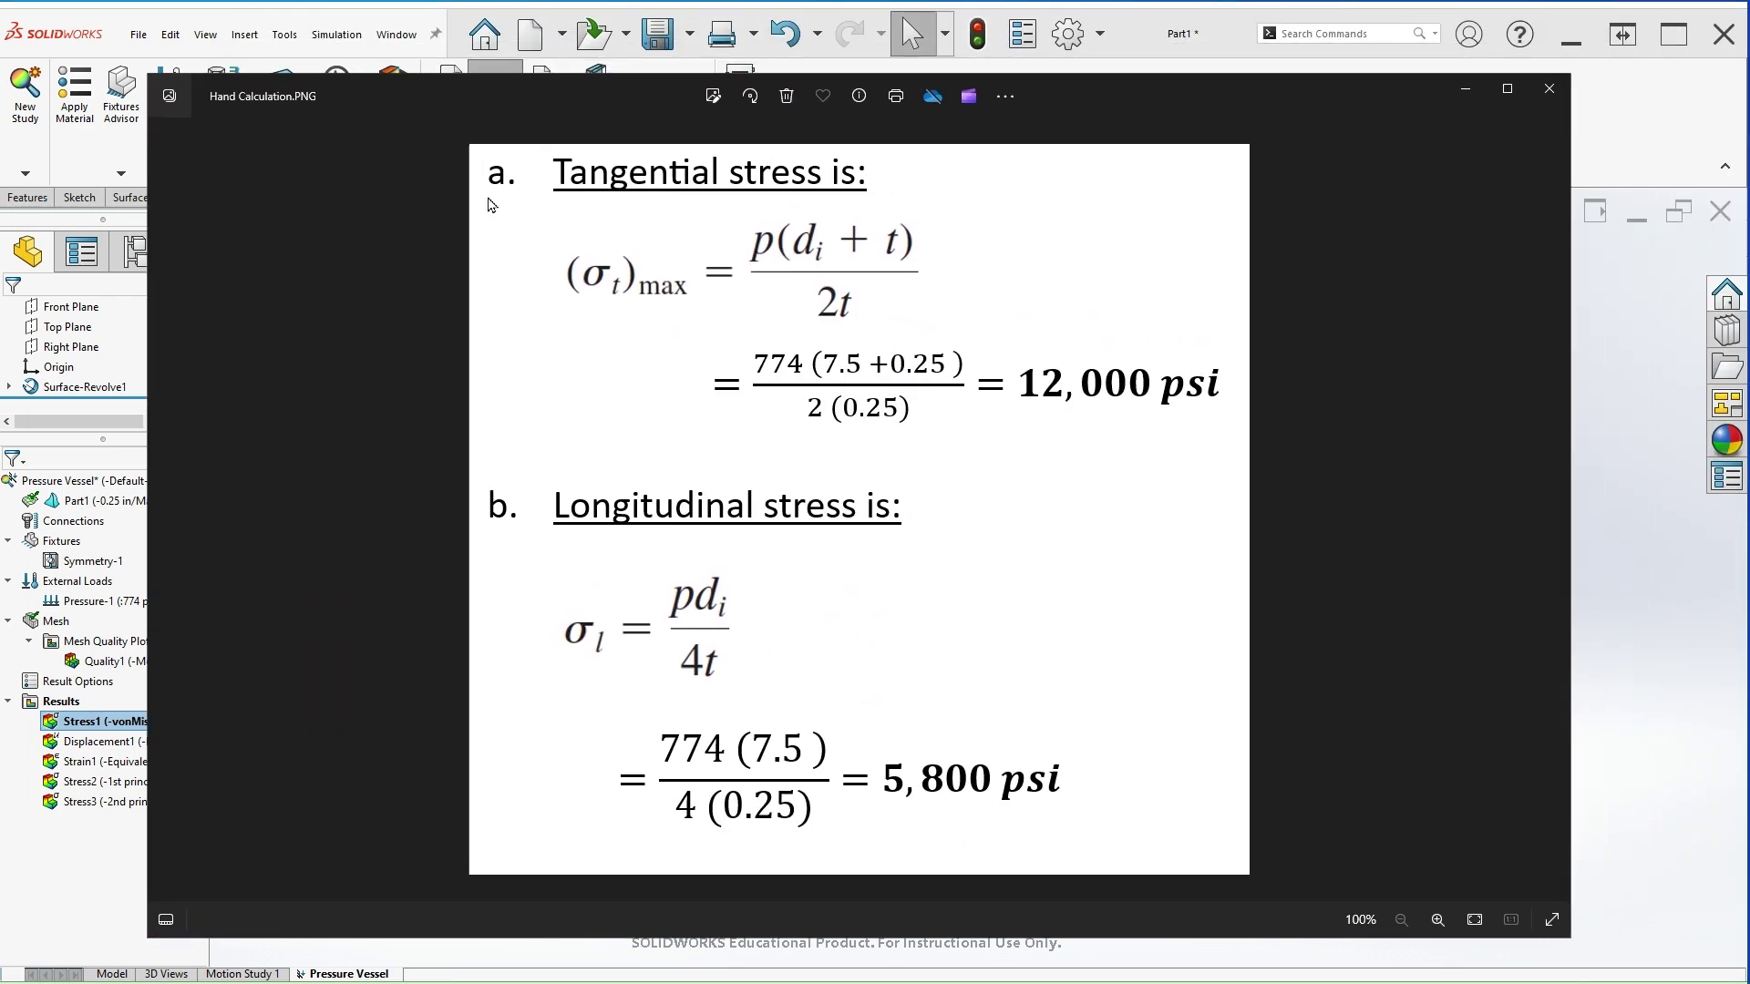